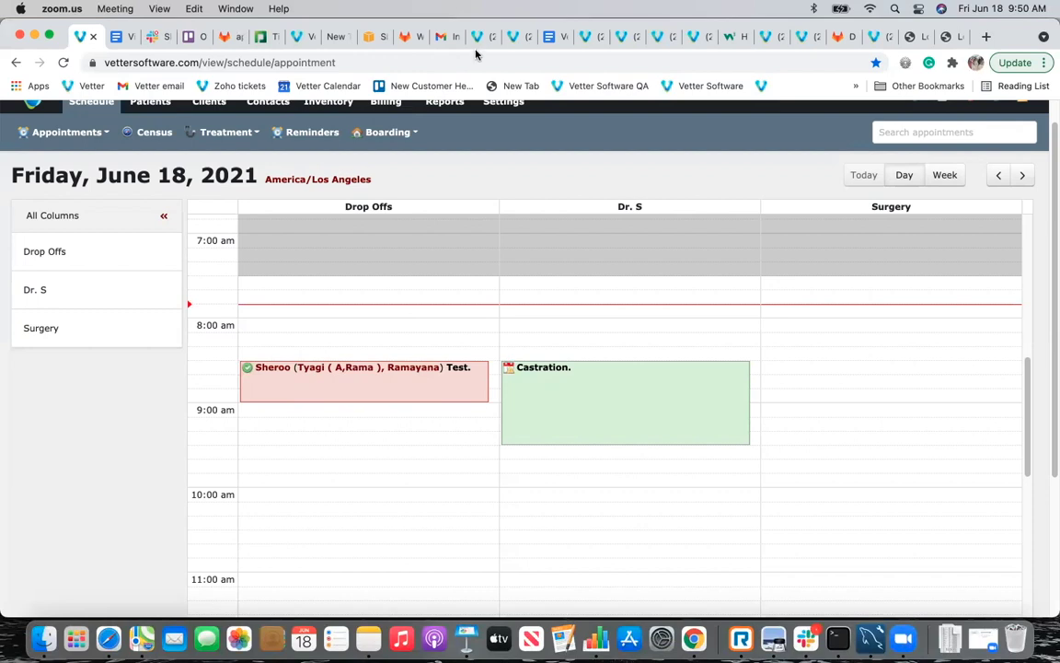
# Review the user account options, quick-create choices, recently viewed records and task options available from the schedule page.
pyautogui.scroll(10, 629, 272)
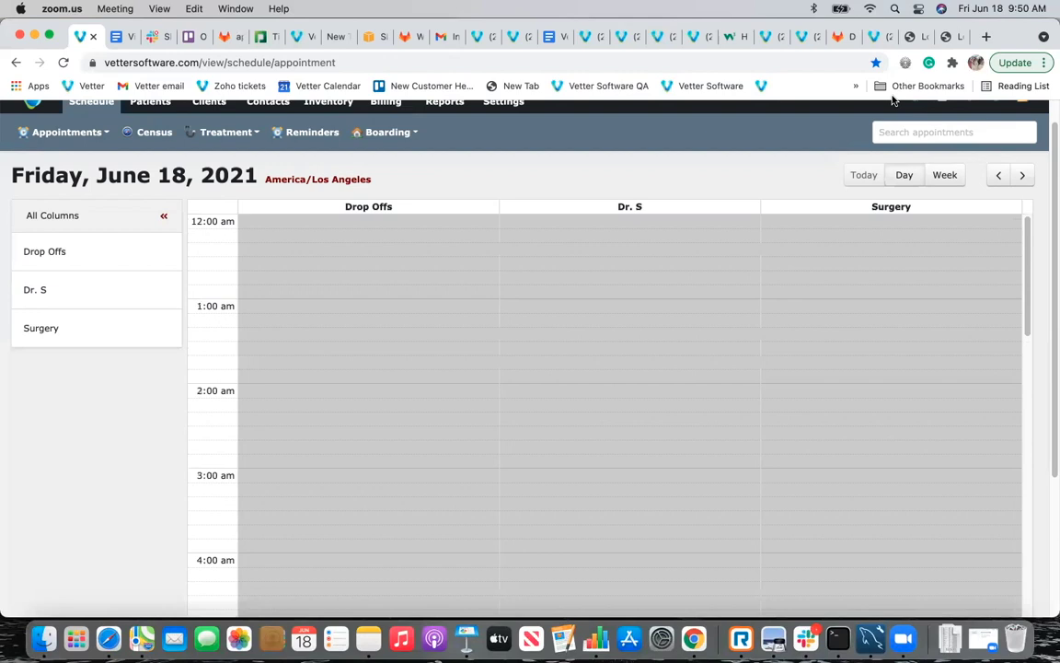
pyautogui.scroll(2, 838, 133)
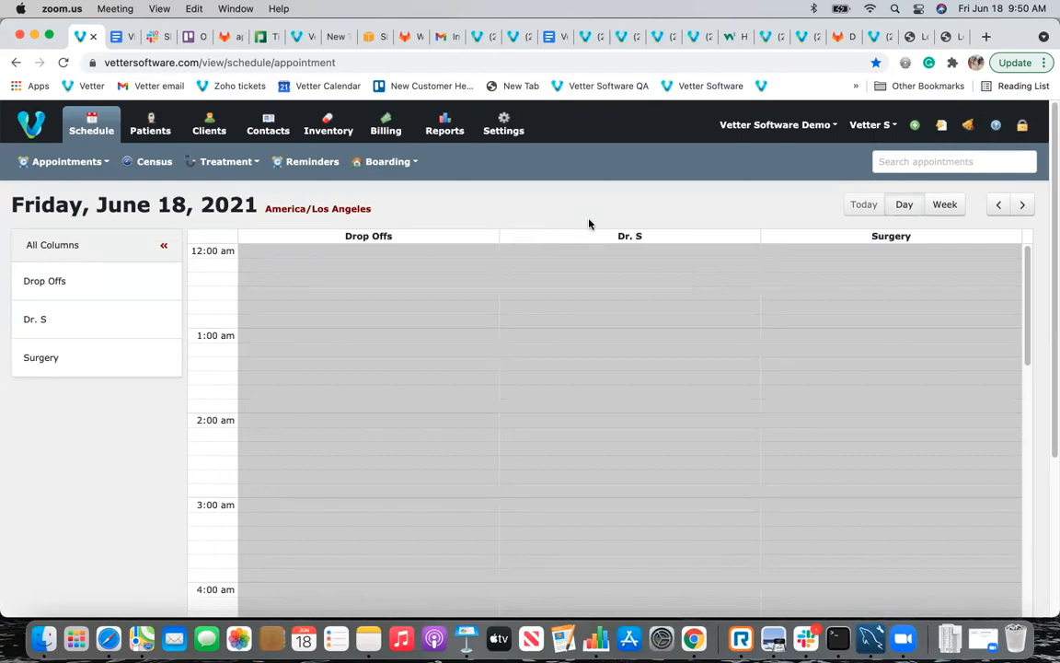
pyautogui.click(998, 130)
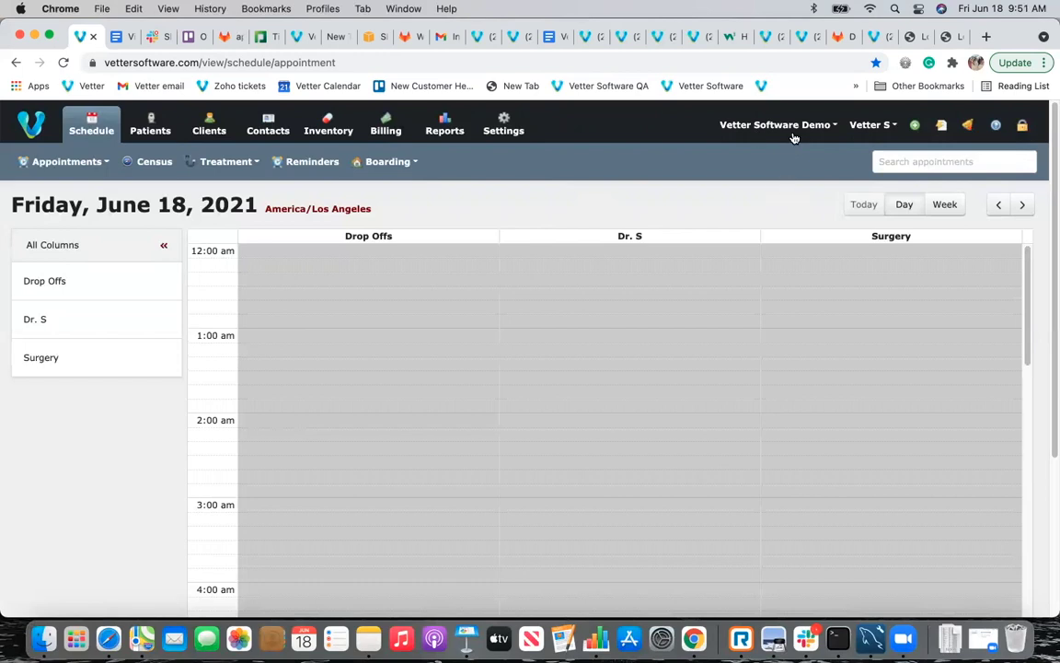
pyautogui.click(869, 127)
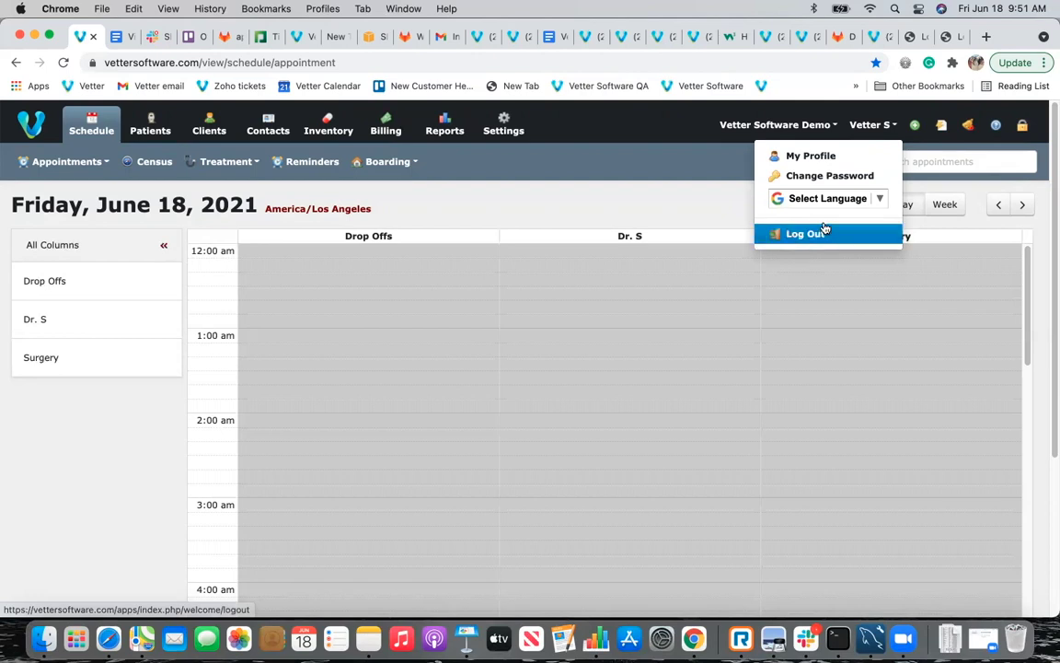
pyautogui.click(916, 127)
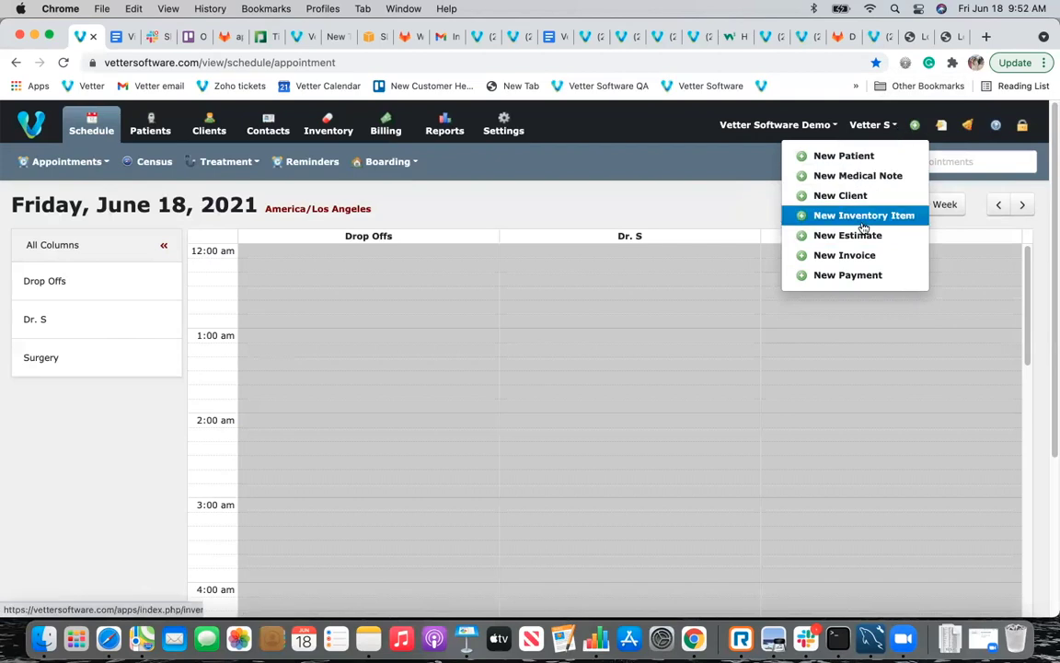
pyautogui.click(942, 126)
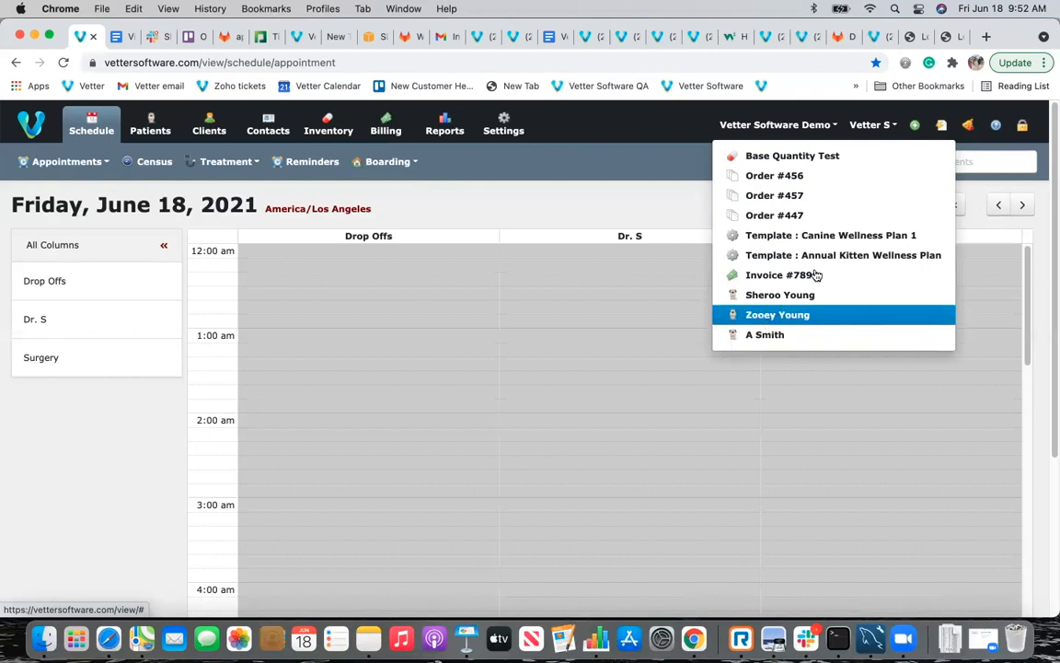
pyautogui.click(969, 124)
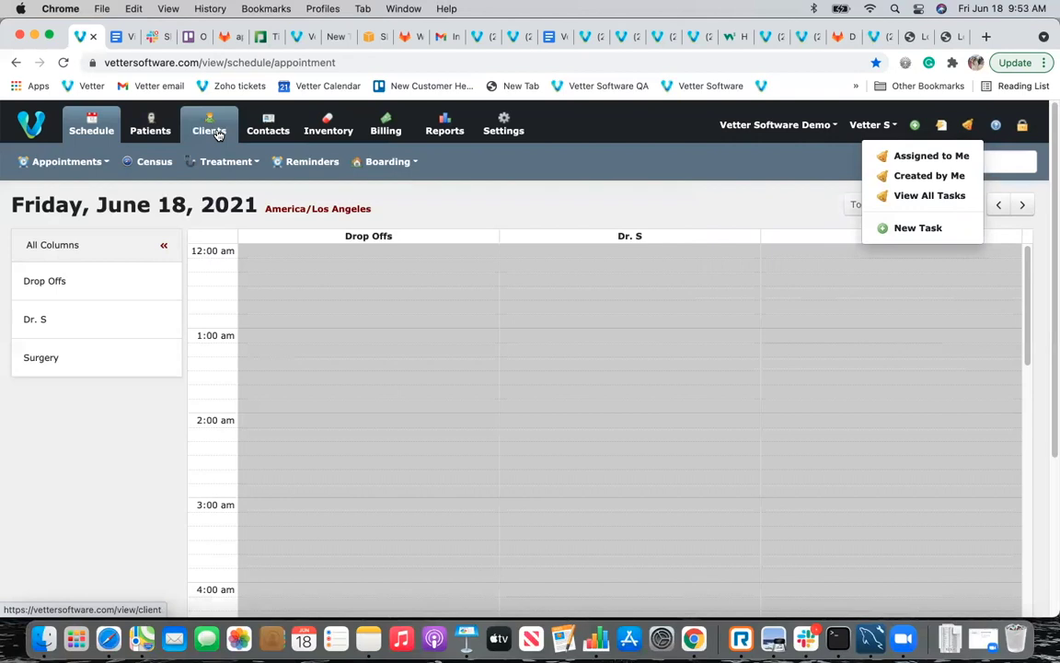
# Open the Patients dashboard and look over the quick-create choices and the patient list.
pyautogui.click(152, 132)
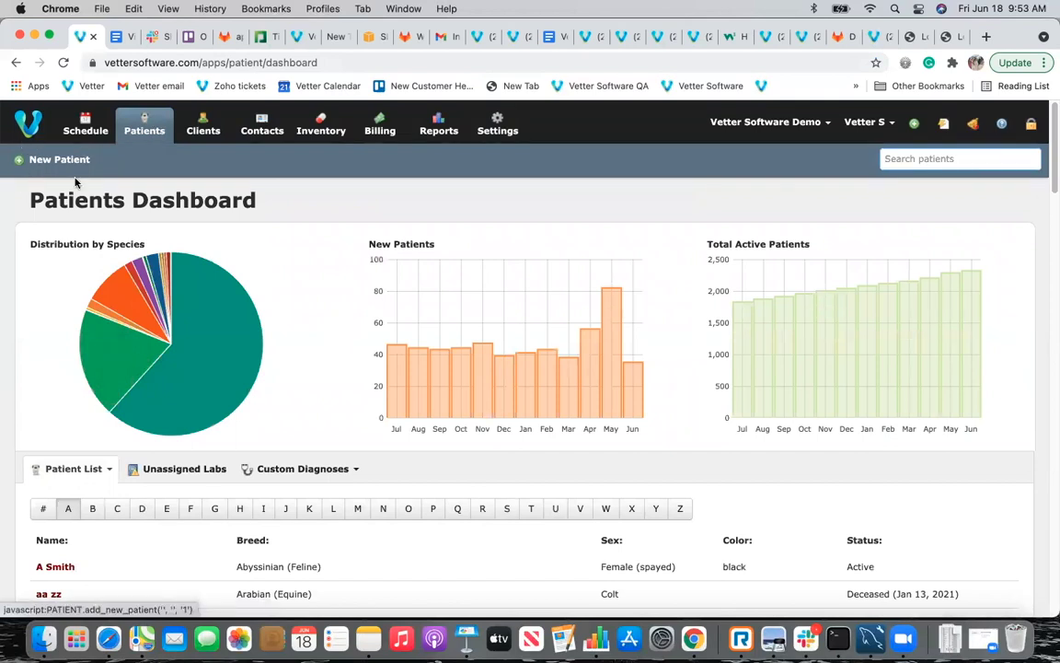
pyautogui.click(914, 123)
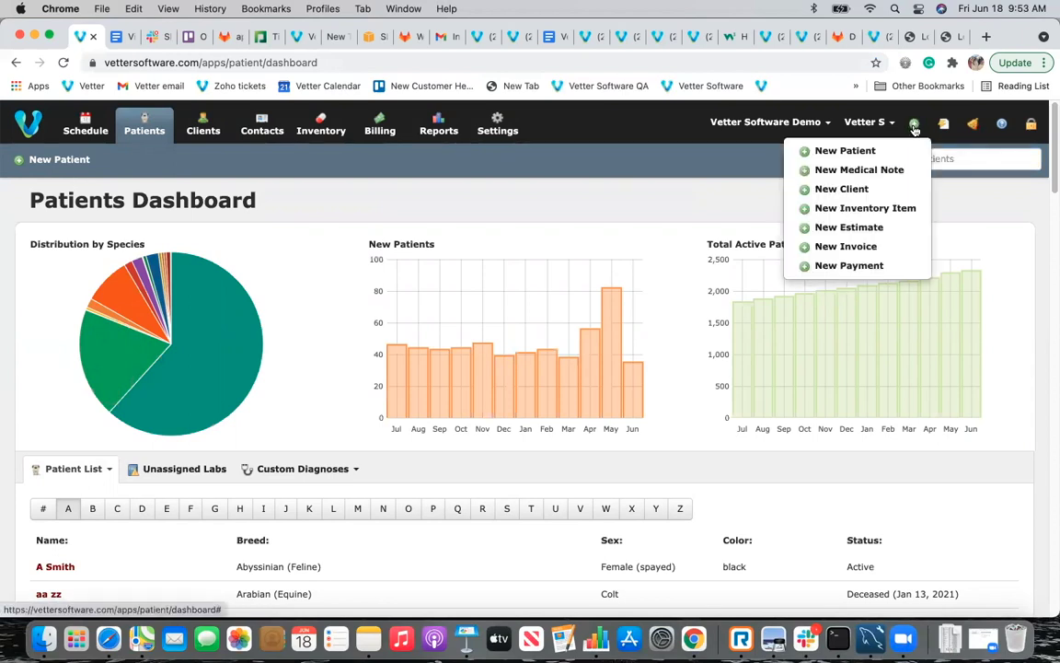
pyautogui.scroll(-3, 333, 406)
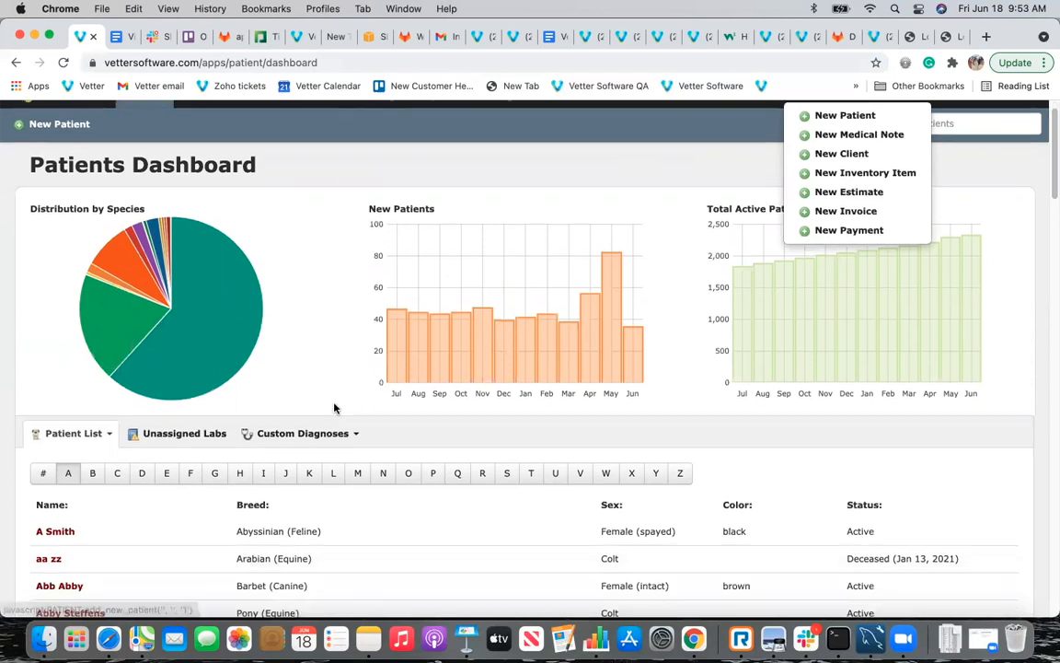
pyautogui.scroll(-2, 214, 341)
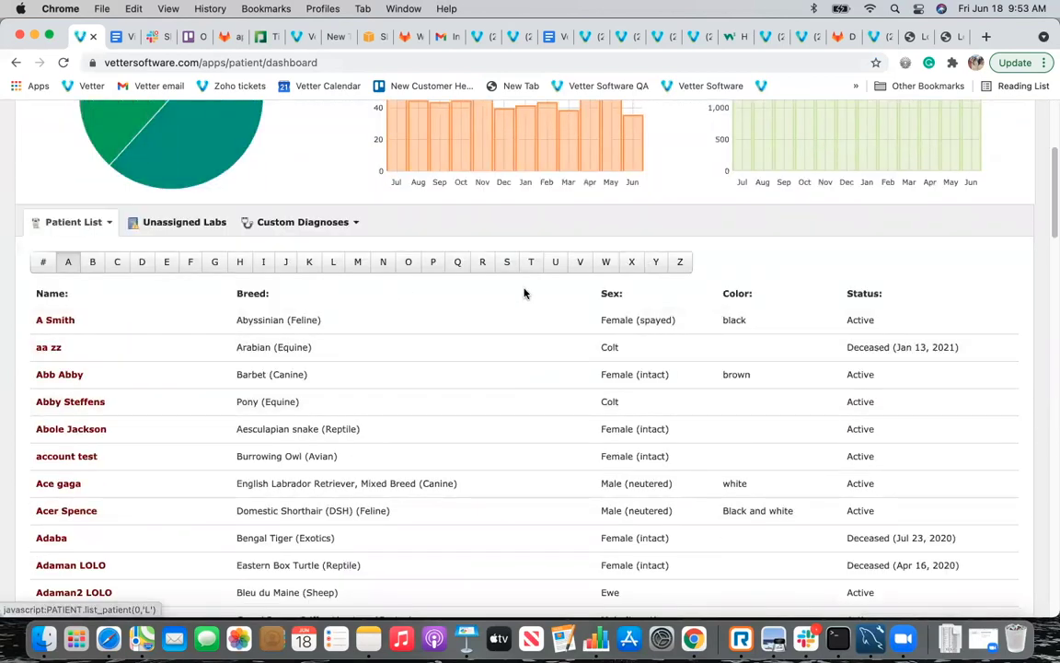
# Review the patient list filters, the unassigned labs and the custom diagnosis options on the Patients dashboard.
pyautogui.click(106, 225)
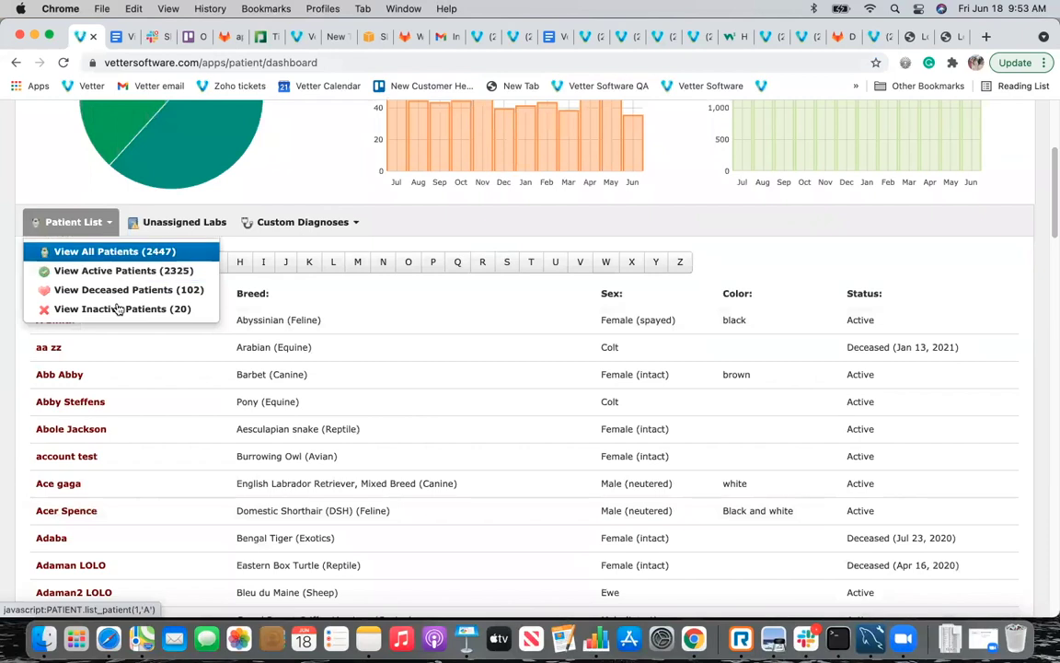
pyautogui.click(178, 225)
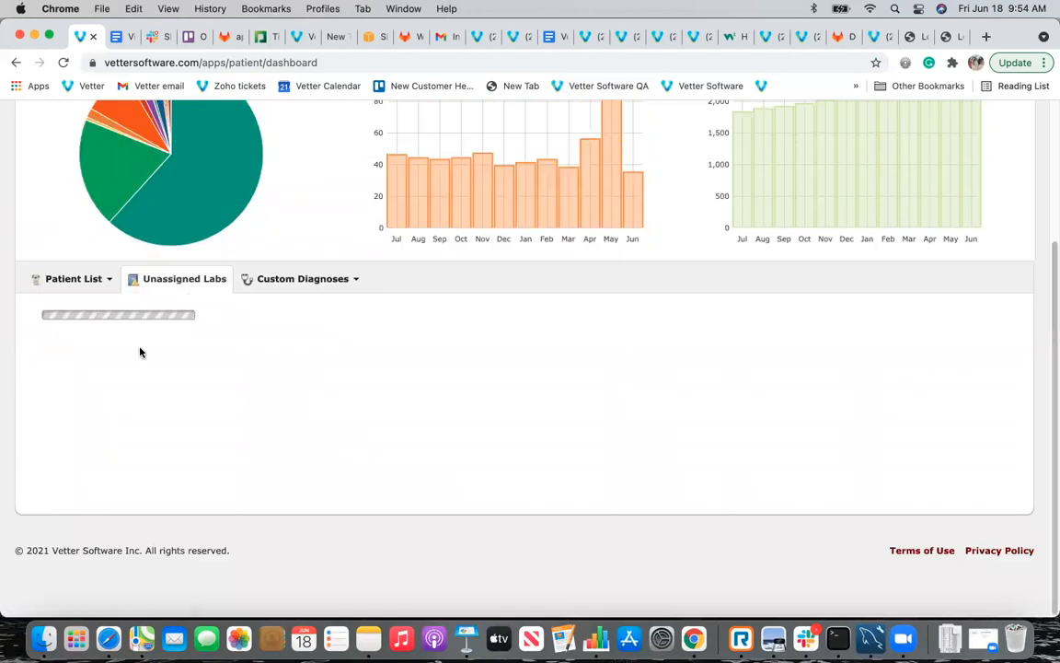
pyautogui.click(303, 223)
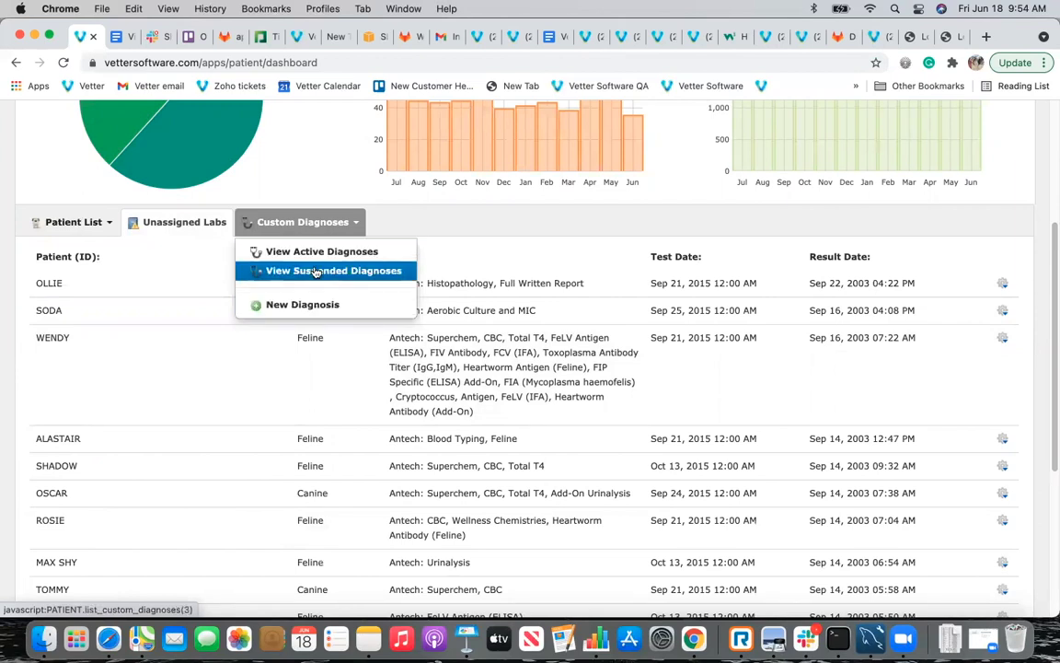
pyautogui.scroll(5, 348, 137)
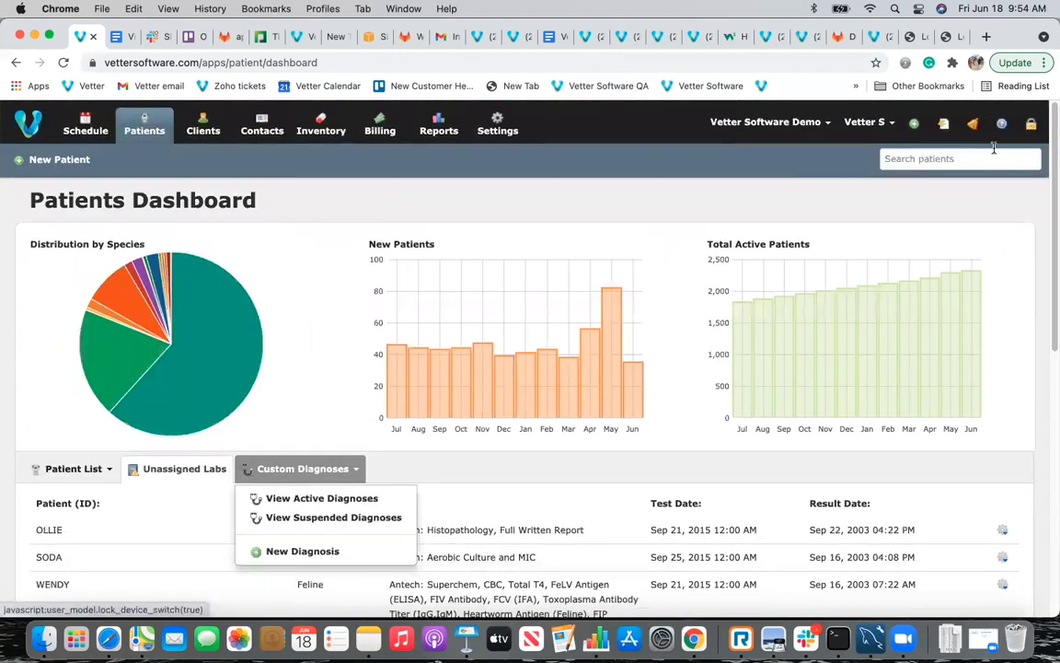
pyautogui.click(993, 156)
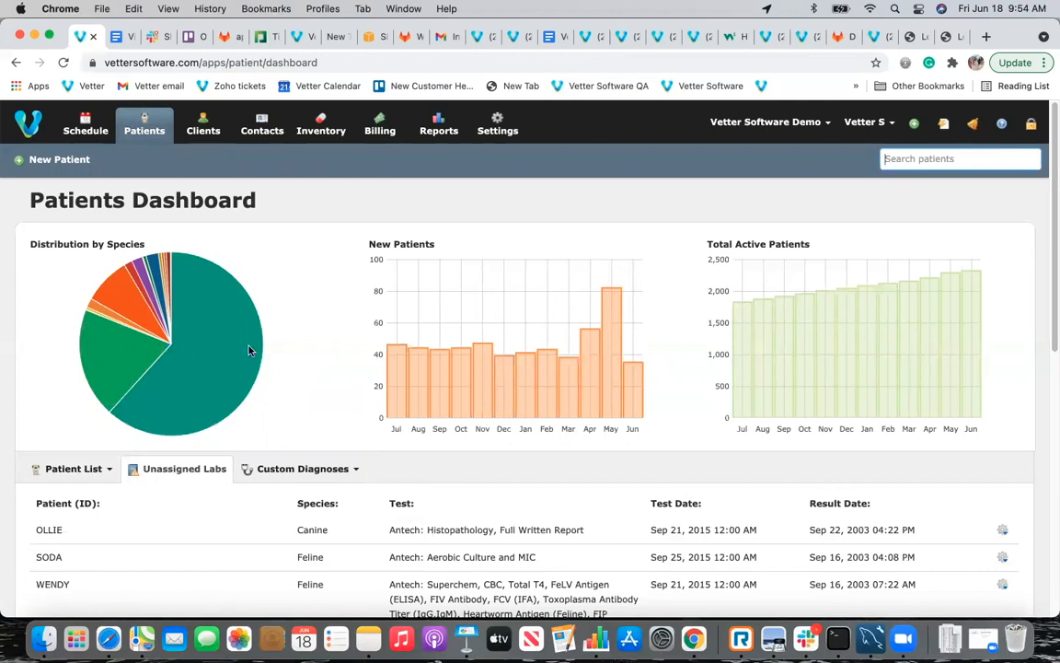
# List all patients, open the first patient's record and dismiss its attention alert.
pyautogui.click(80, 471)
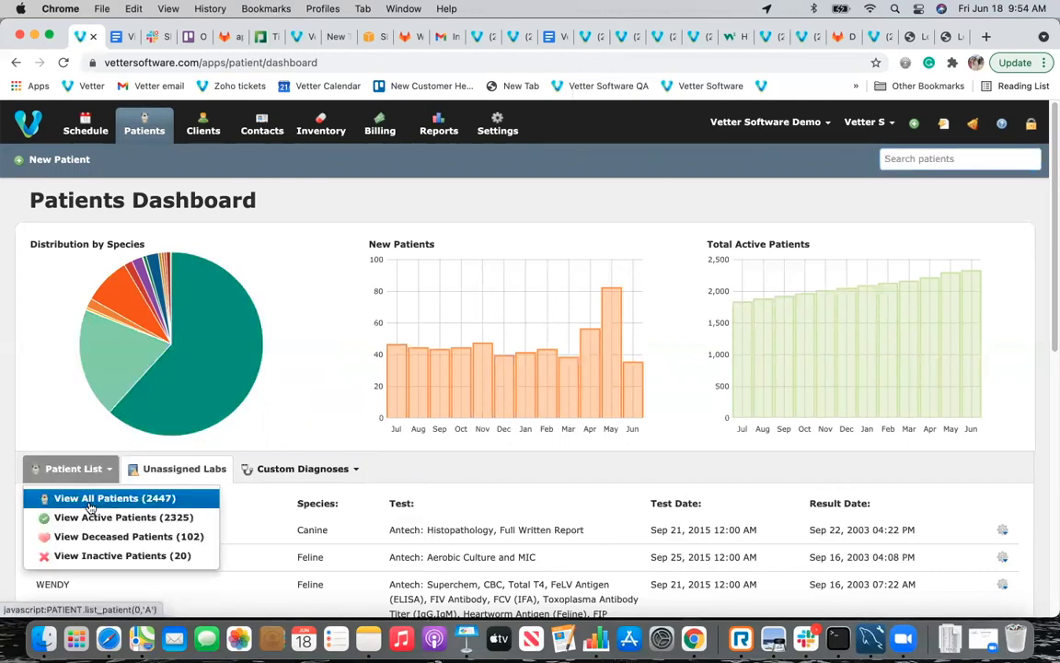
pyautogui.click(88, 503)
pyautogui.scroll(-5, 74, 368)
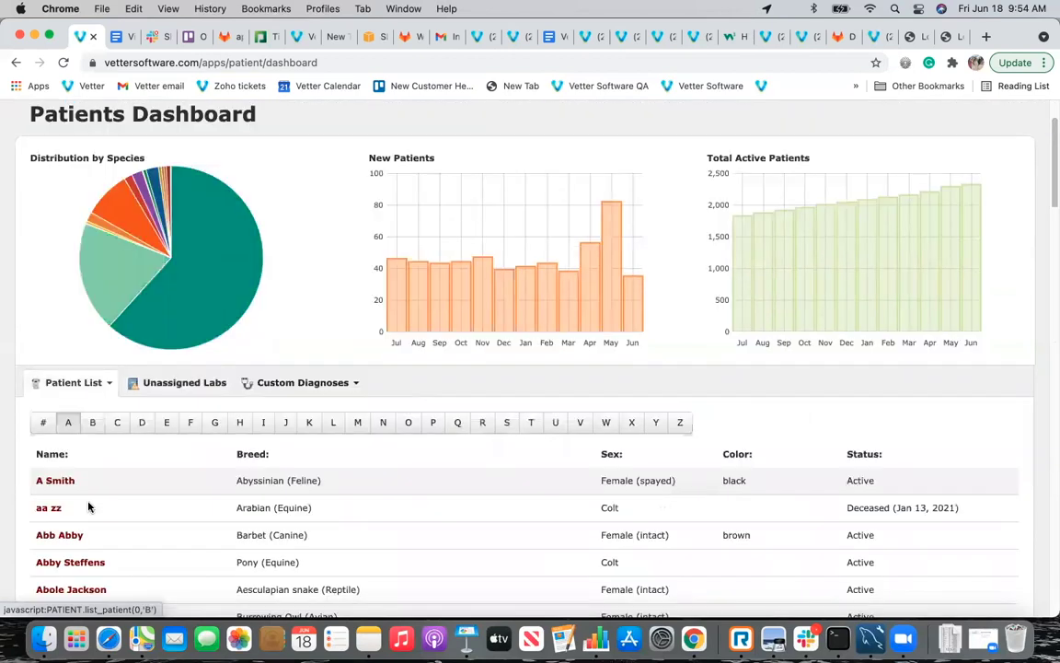
pyautogui.click(62, 355)
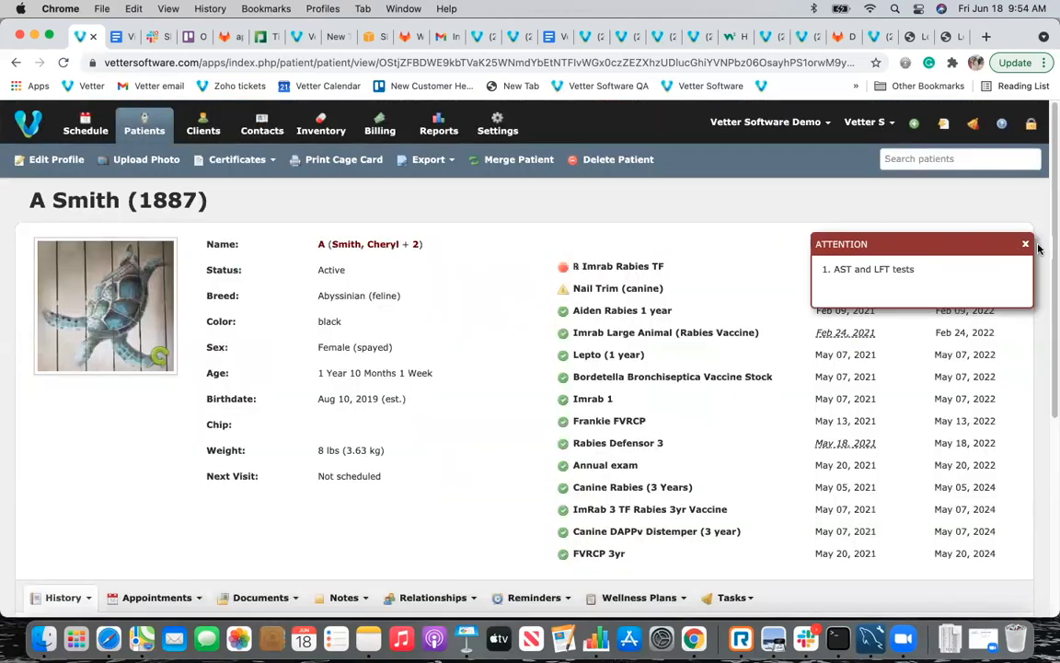
pyautogui.click(1025, 244)
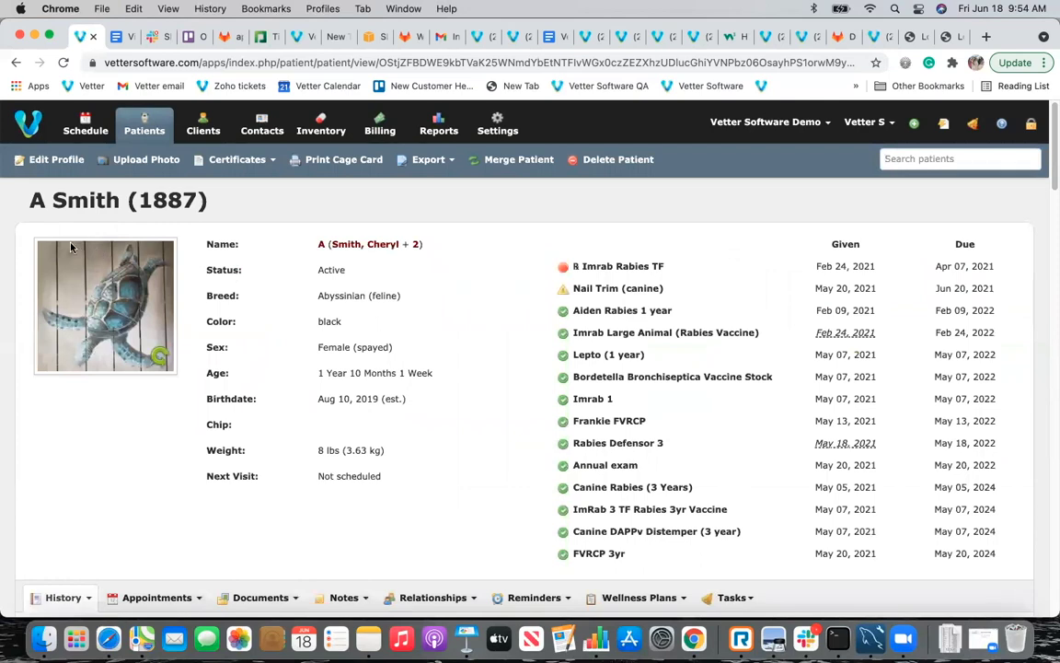
# Start a printout of the patient file with a start date of May 01, 2021 and review the sections available to include.
pyautogui.click(226, 162)
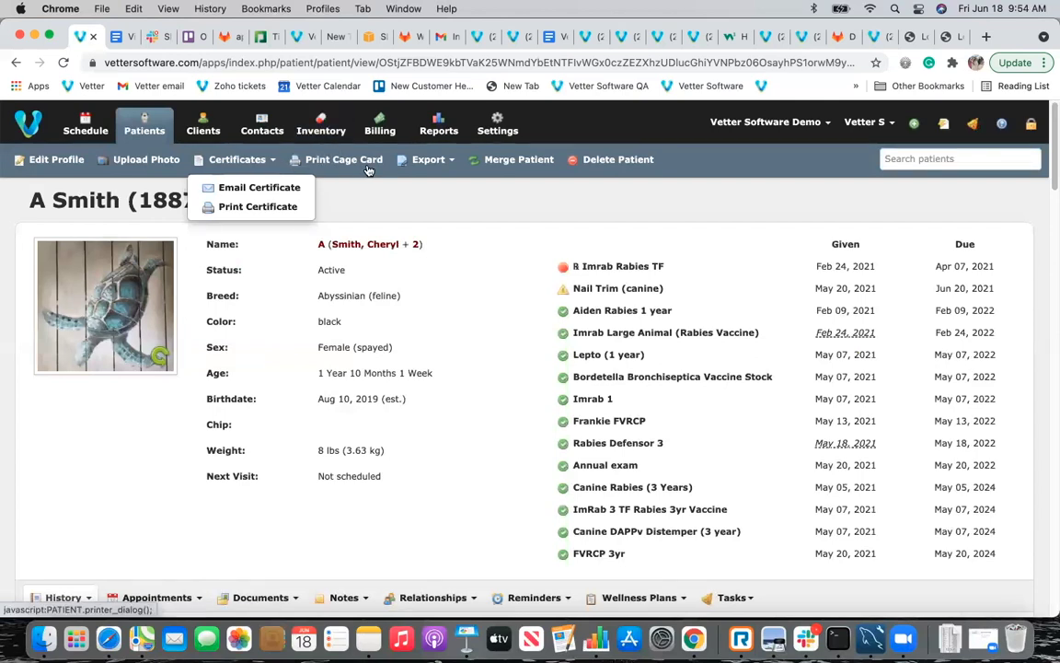
pyautogui.click(423, 160)
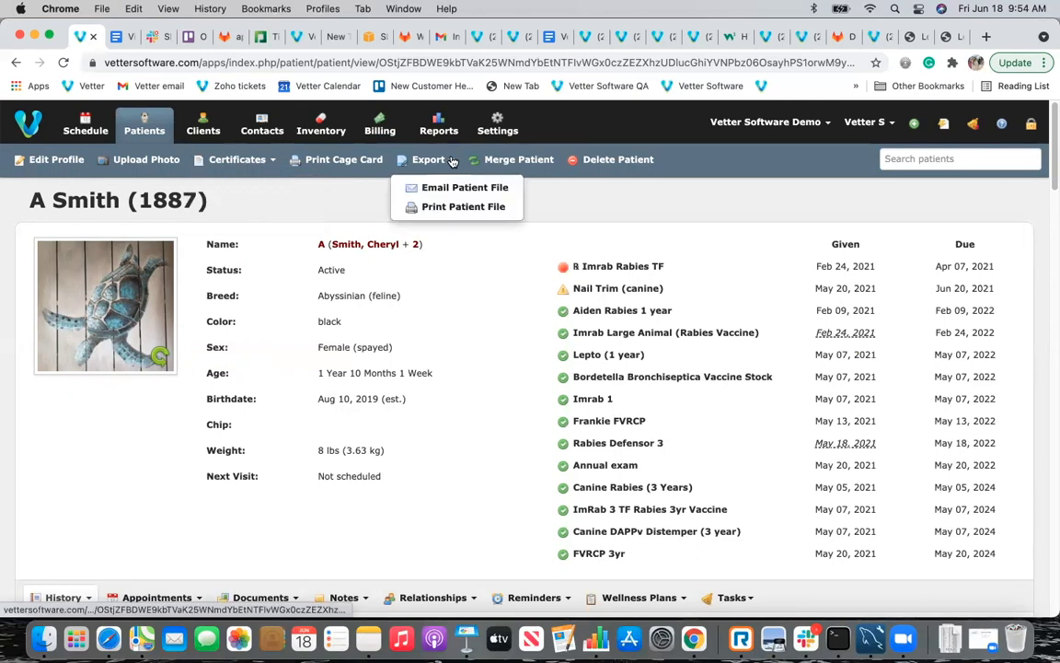
pyautogui.click(457, 207)
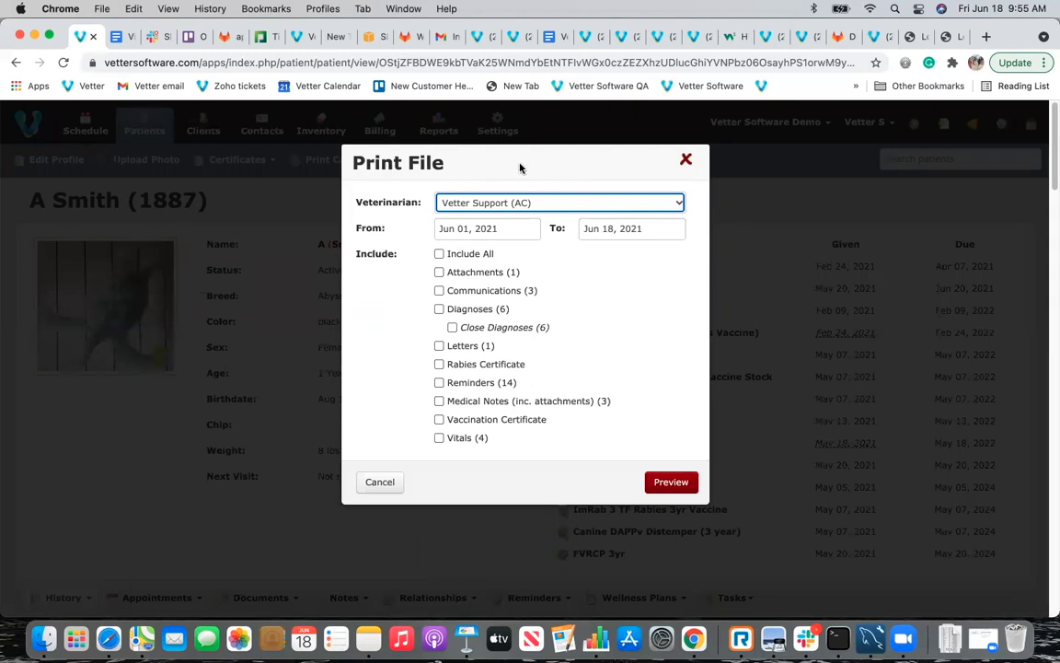
pyautogui.click(480, 232)
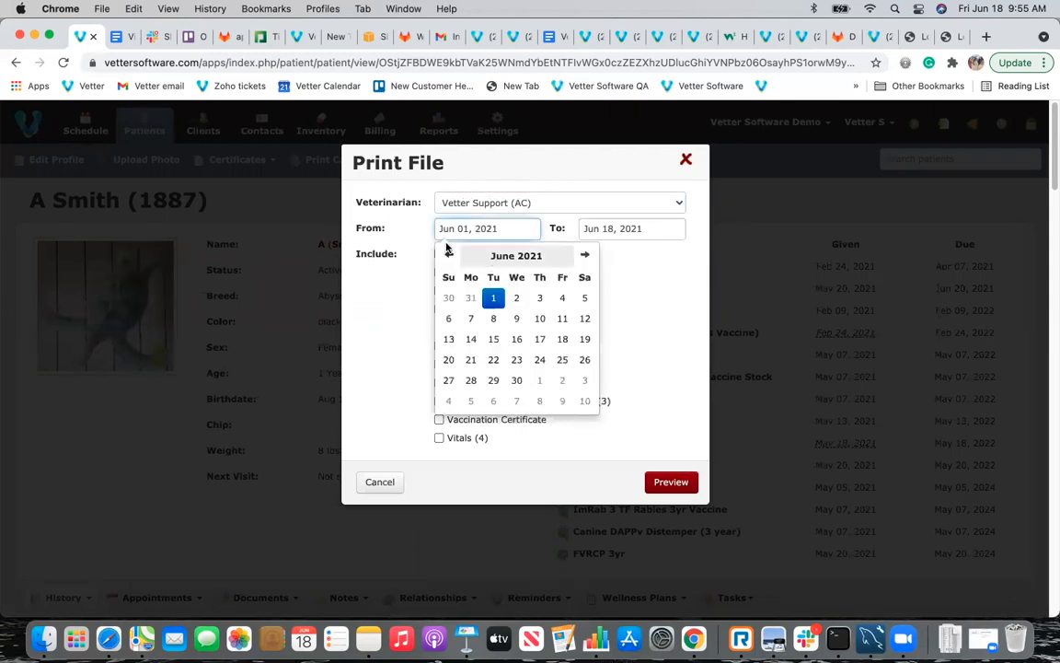
pyautogui.click(449, 255)
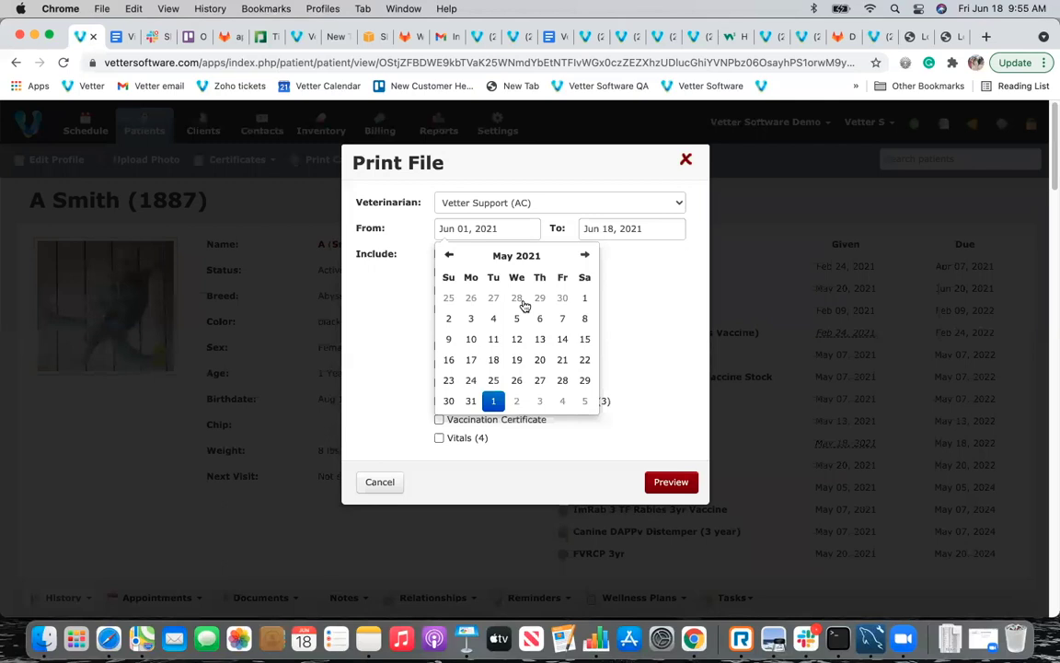
pyautogui.click(583, 296)
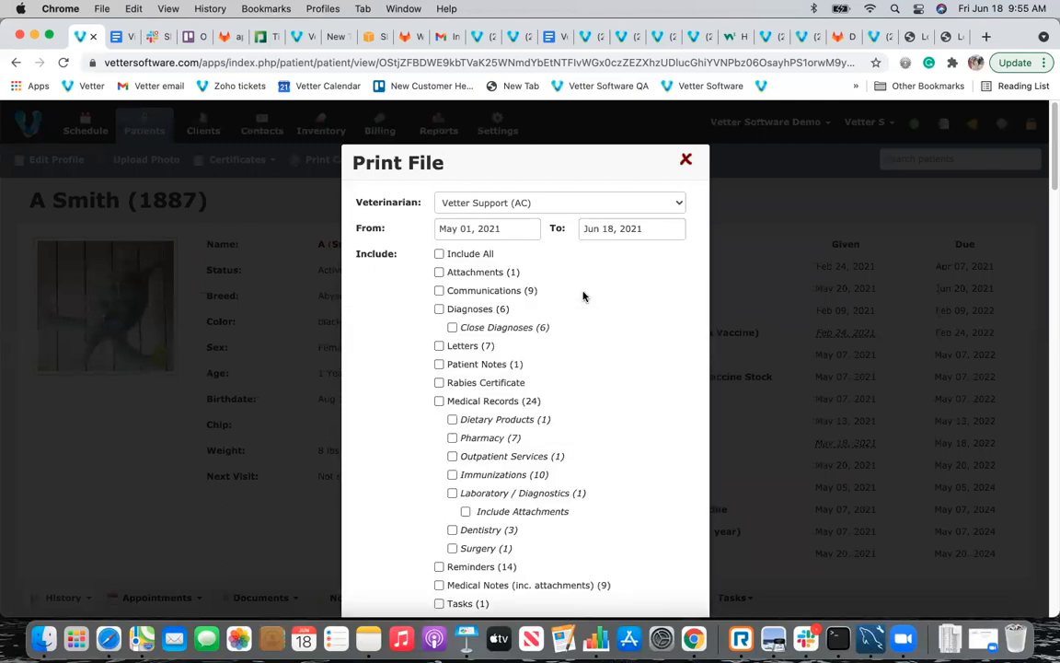
pyautogui.scroll(-5, 500, 375)
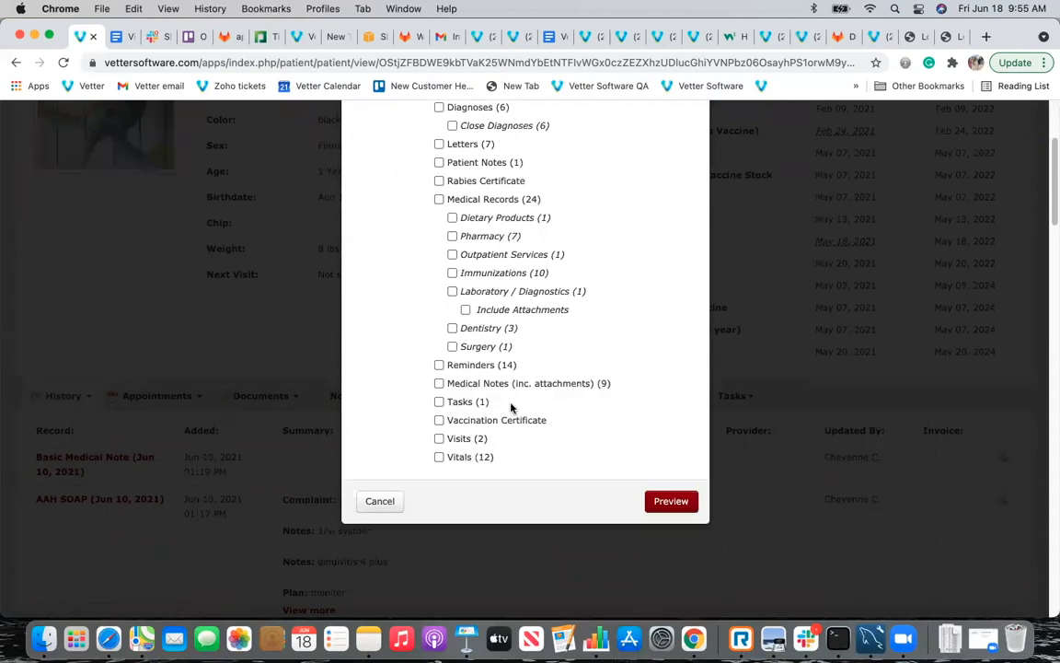
pyautogui.scroll(5, 461, 318)
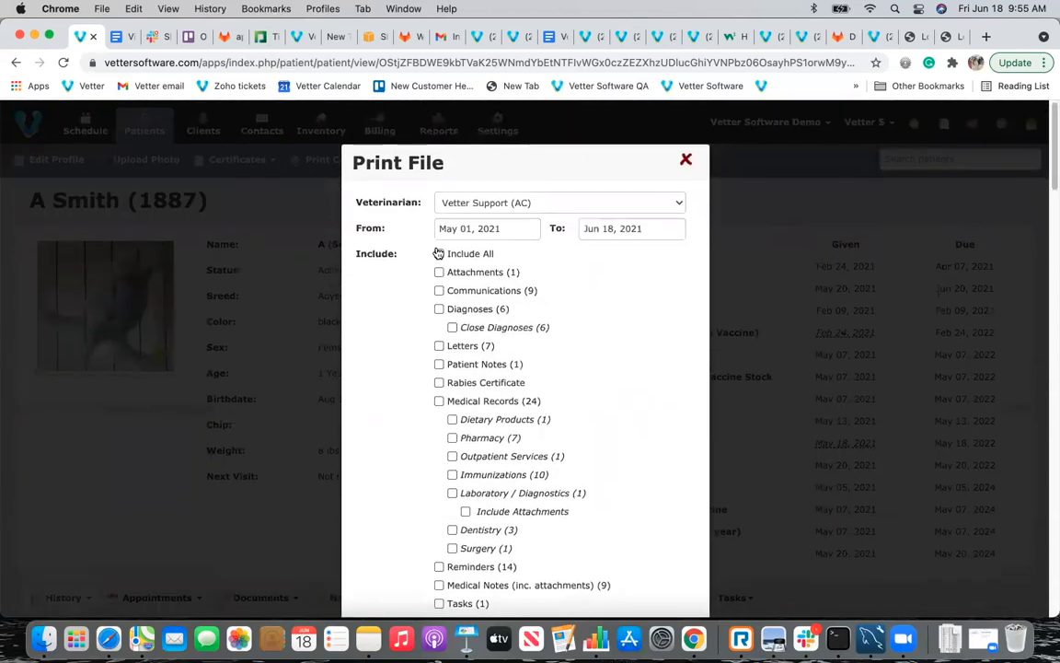
# Include the attachments and pharmacy medical records in the patient file printout, and close it without previewing.
pyautogui.click(439, 254)
pyautogui.click(439, 254)
pyautogui.click(453, 438)
pyautogui.scroll(-5, 590, 393)
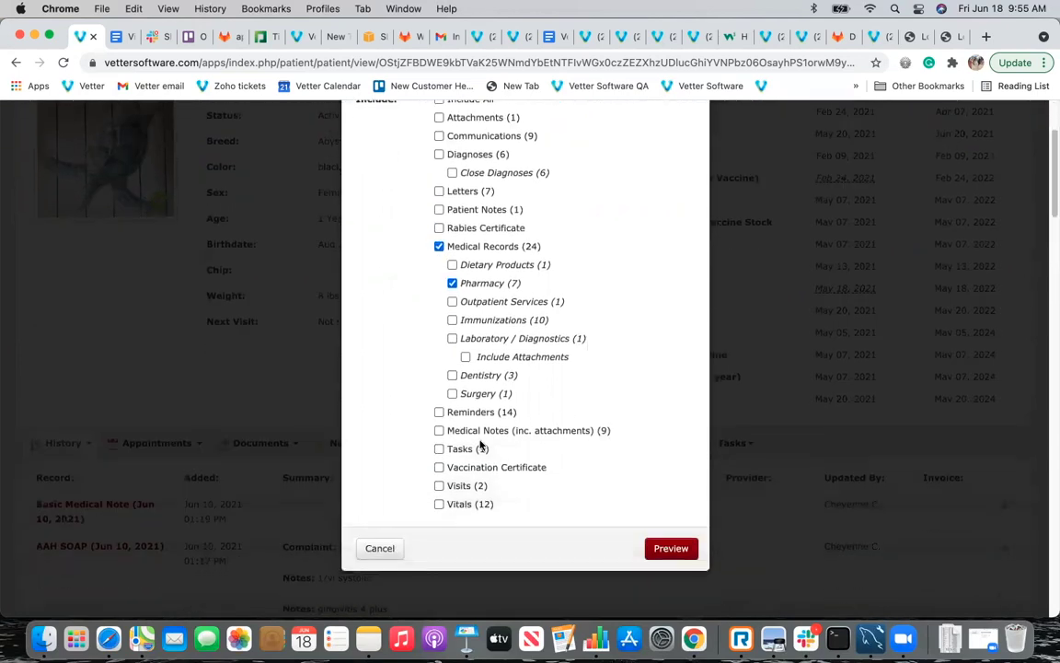
pyautogui.click(439, 118)
pyautogui.scroll(5, 614, 178)
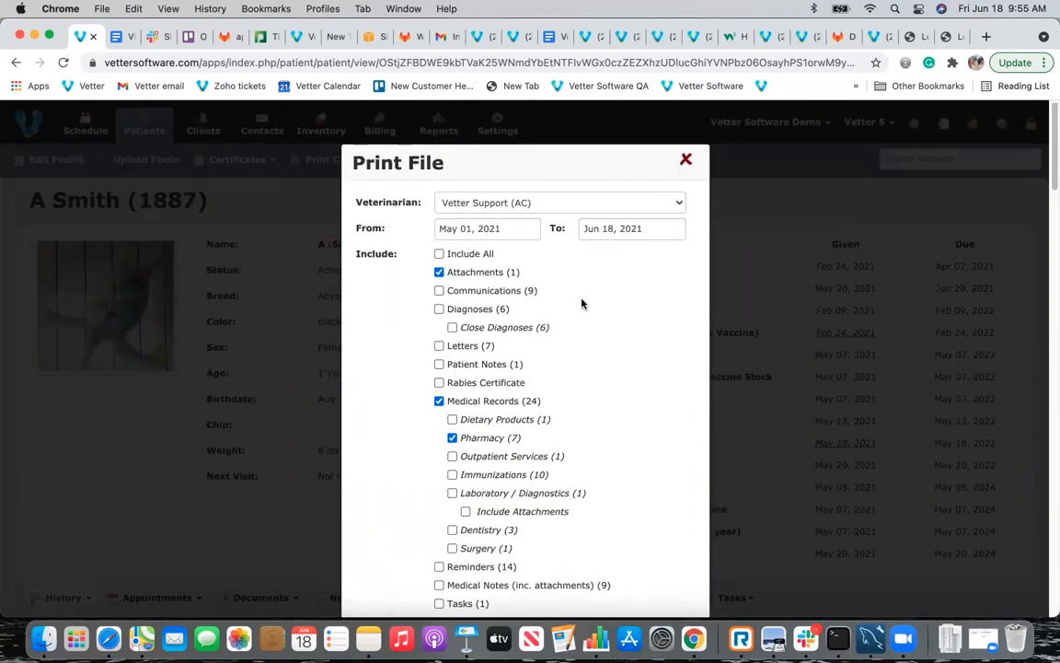
pyautogui.click(686, 164)
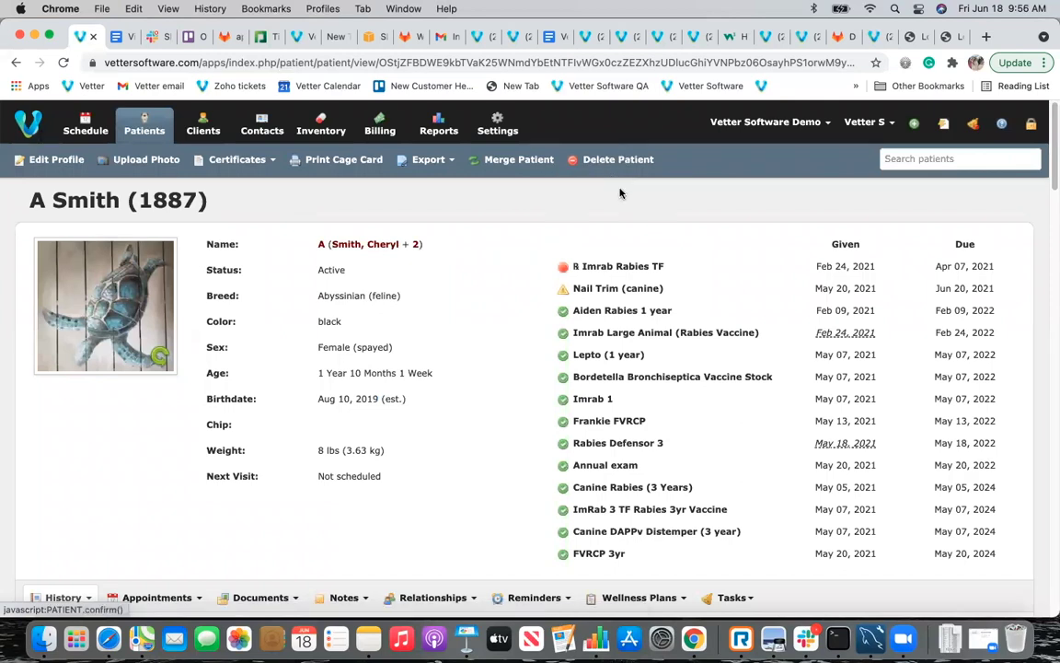
# Examine the owner's contact details, the vaccination and reminder dates, and the history entries on the patient's record.
pyautogui.scroll(-2, 382, 346)
pyautogui.scroll(-1, 383, 346)
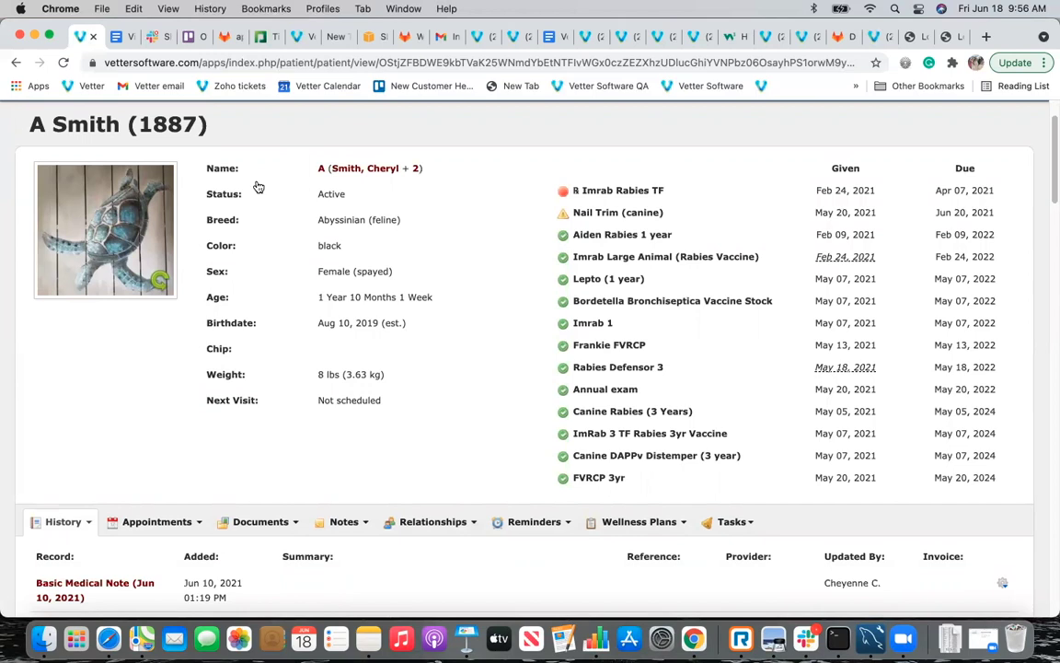
pyautogui.moveTo(415, 169)
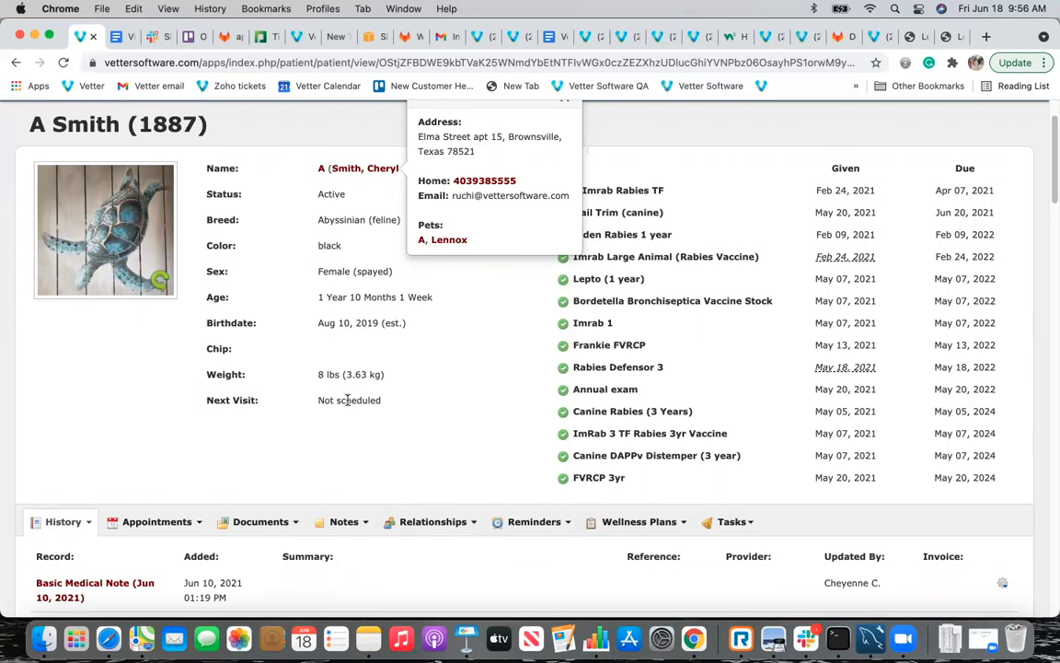
pyautogui.click(269, 441)
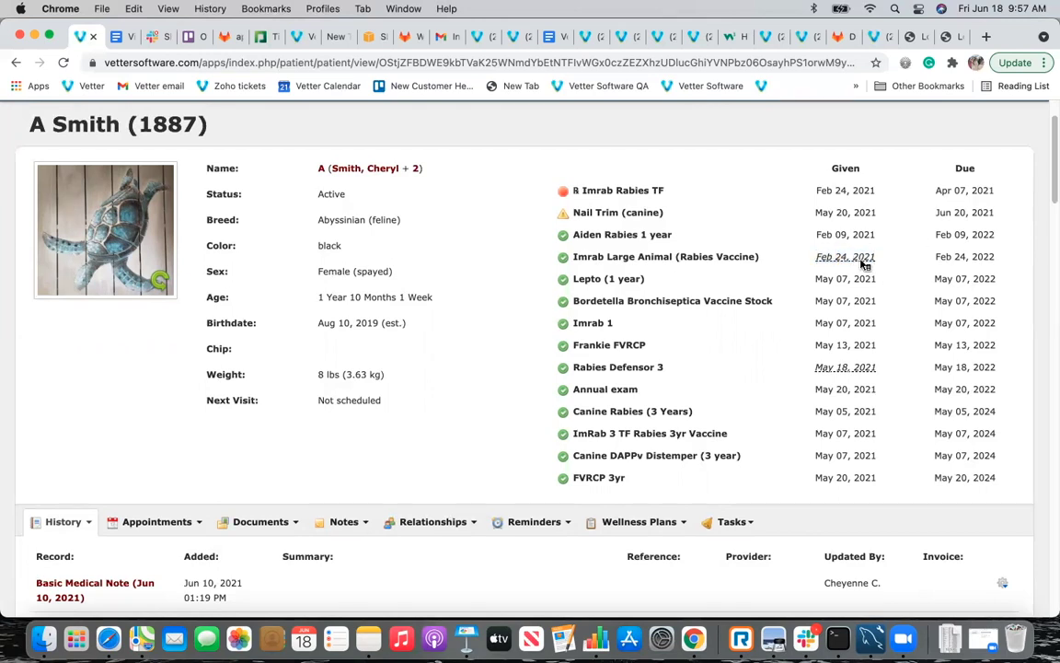
pyautogui.scroll(-5, 286, 395)
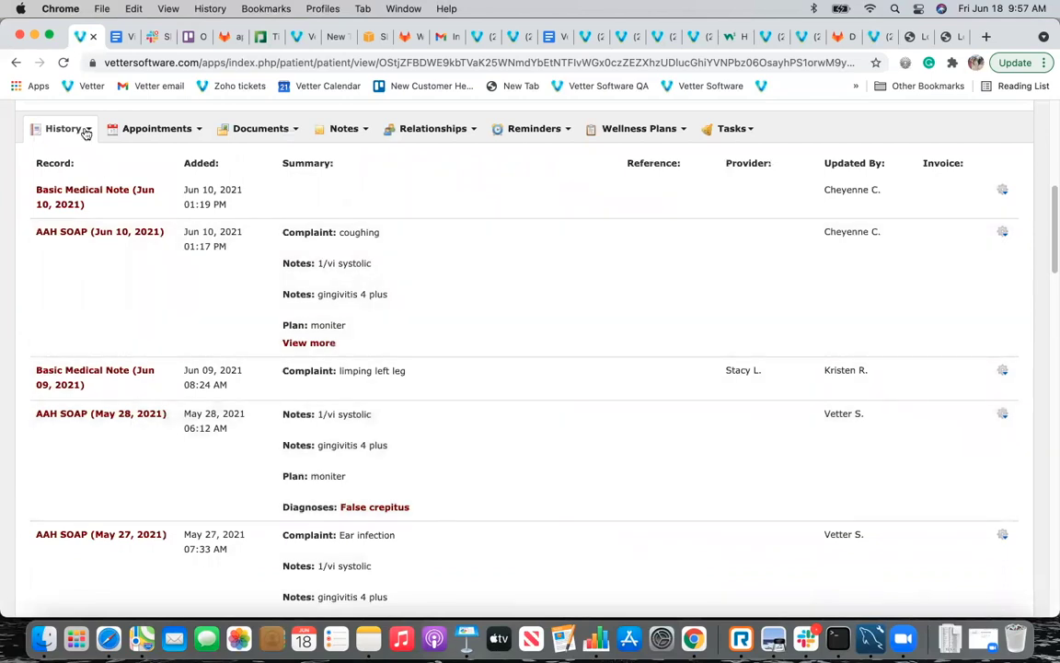
# Start a new bundle record with AAH Canine Annual and AAH Canine-Adult-Annual, check the medical note choices, and close it without continuing.
pyautogui.click(85, 132)
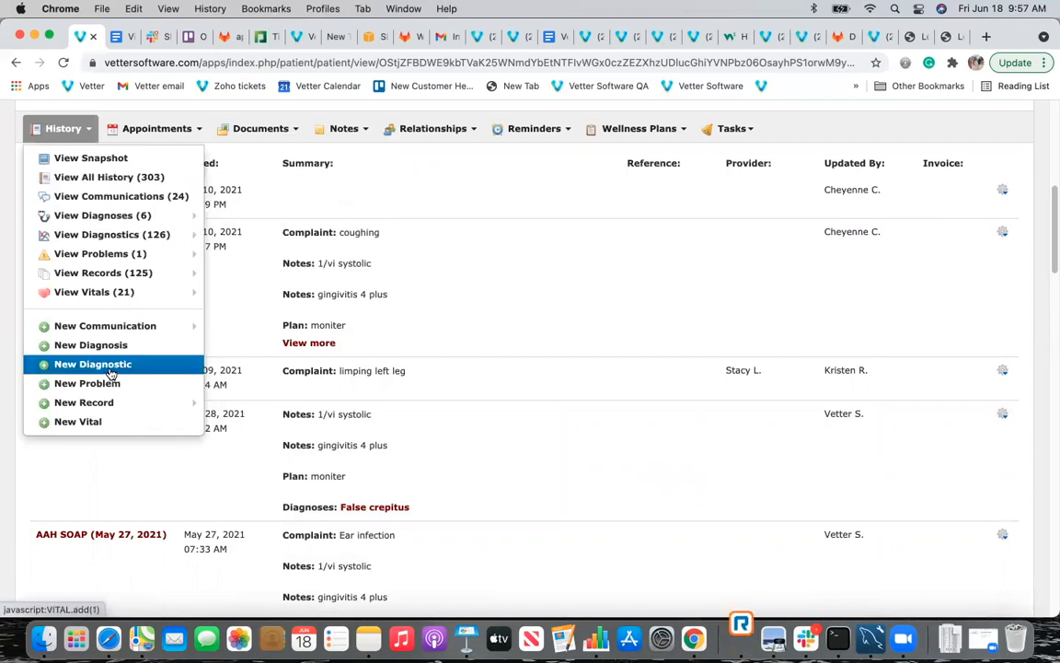
pyautogui.moveTo(110, 330)
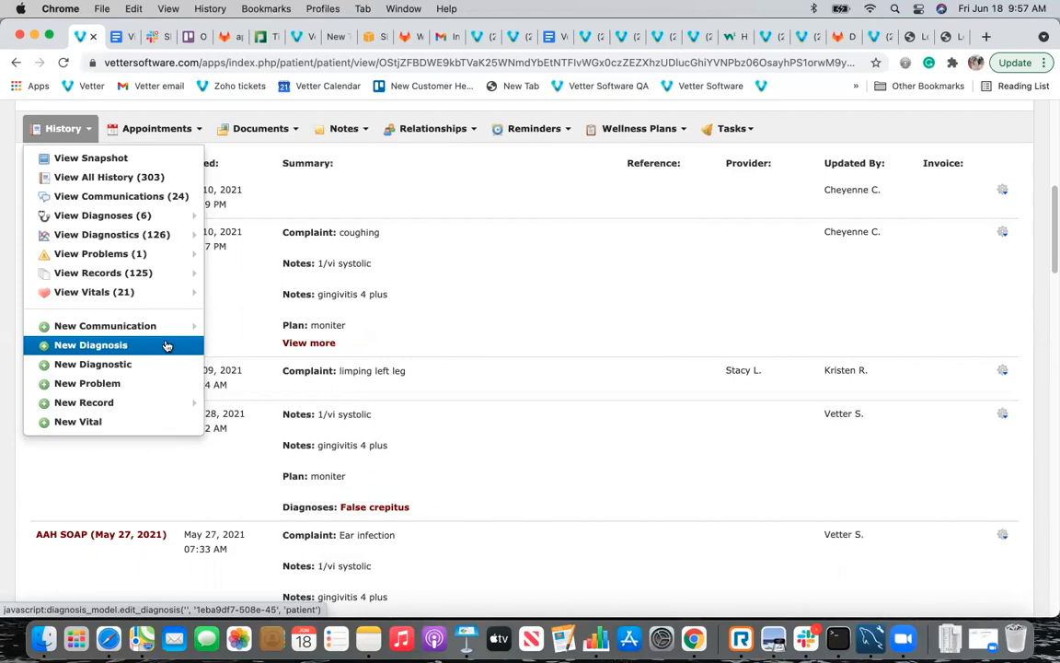
pyautogui.moveTo(95, 410)
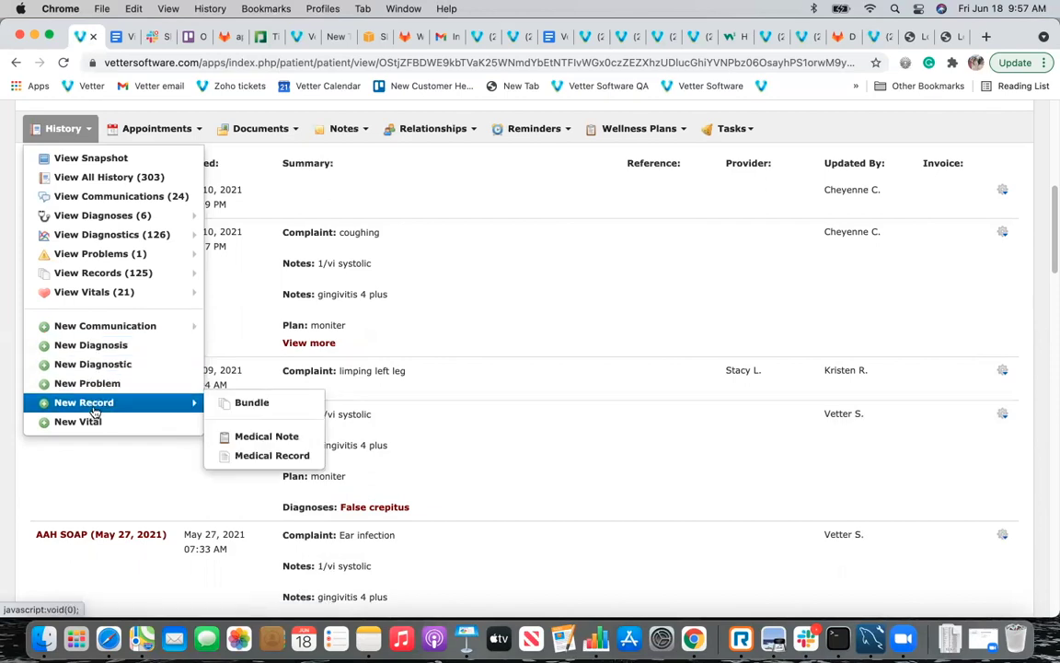
pyautogui.click(235, 403)
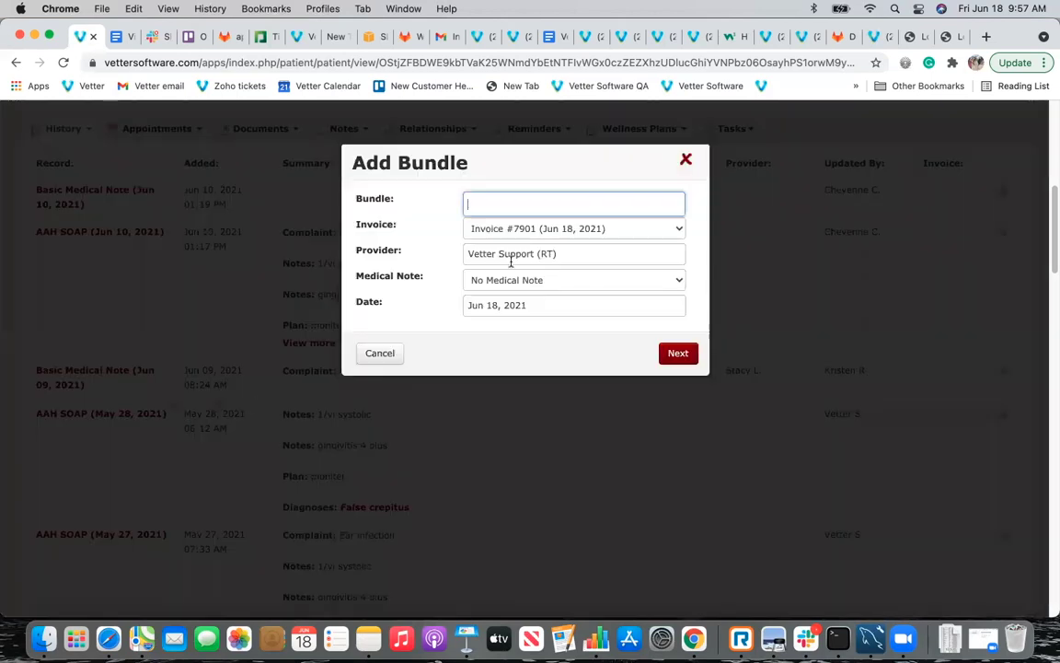
pyautogui.click(513, 202)
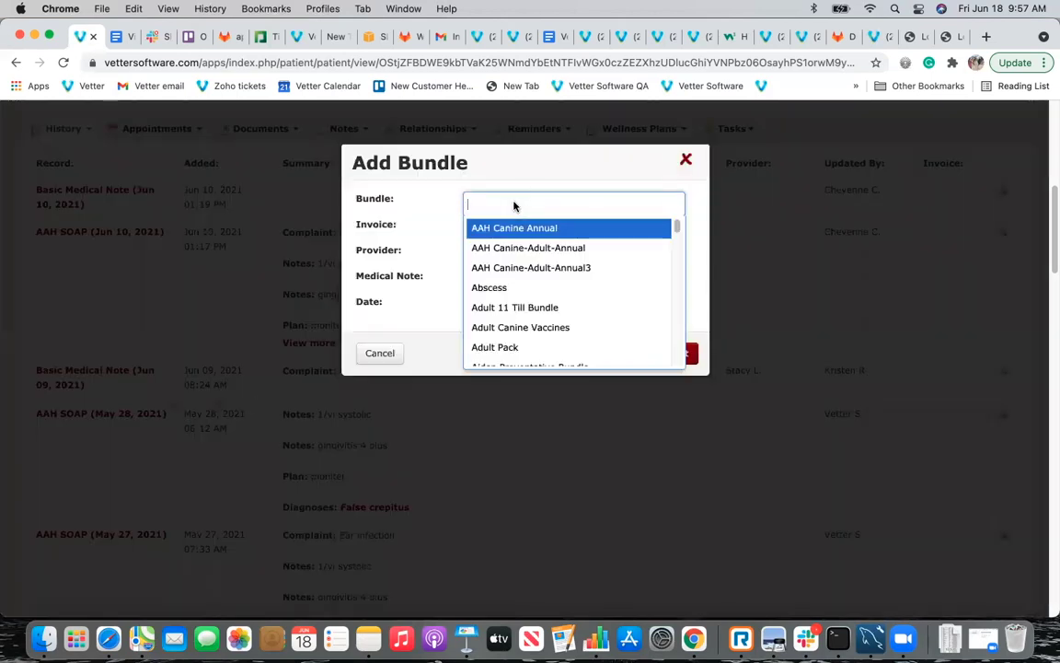
pyautogui.click(504, 226)
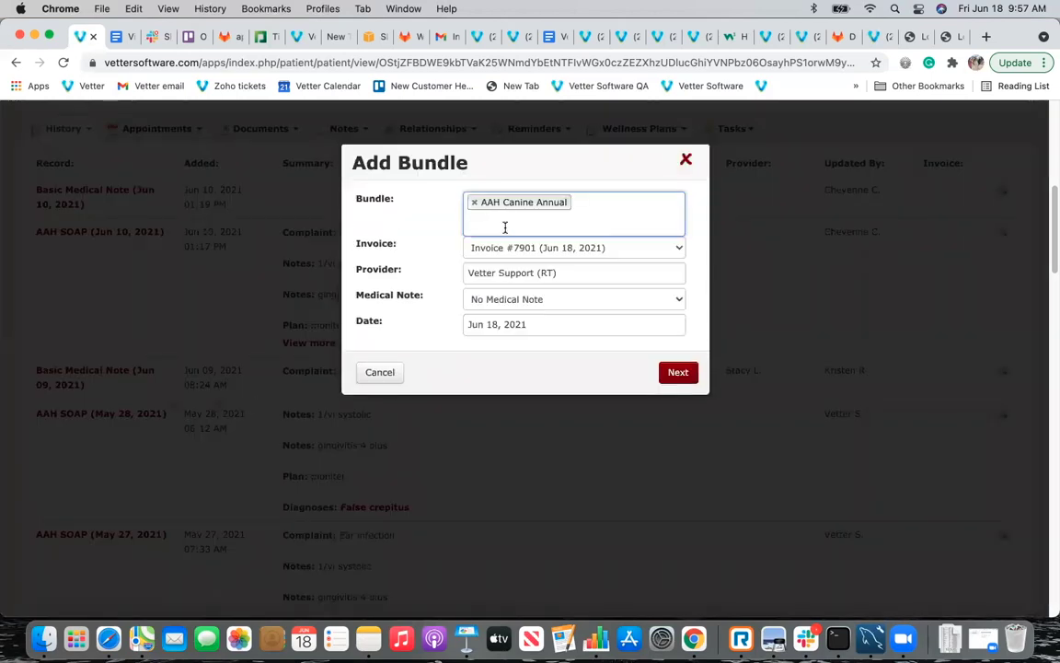
pyautogui.click(495, 230)
pyautogui.click(475, 247)
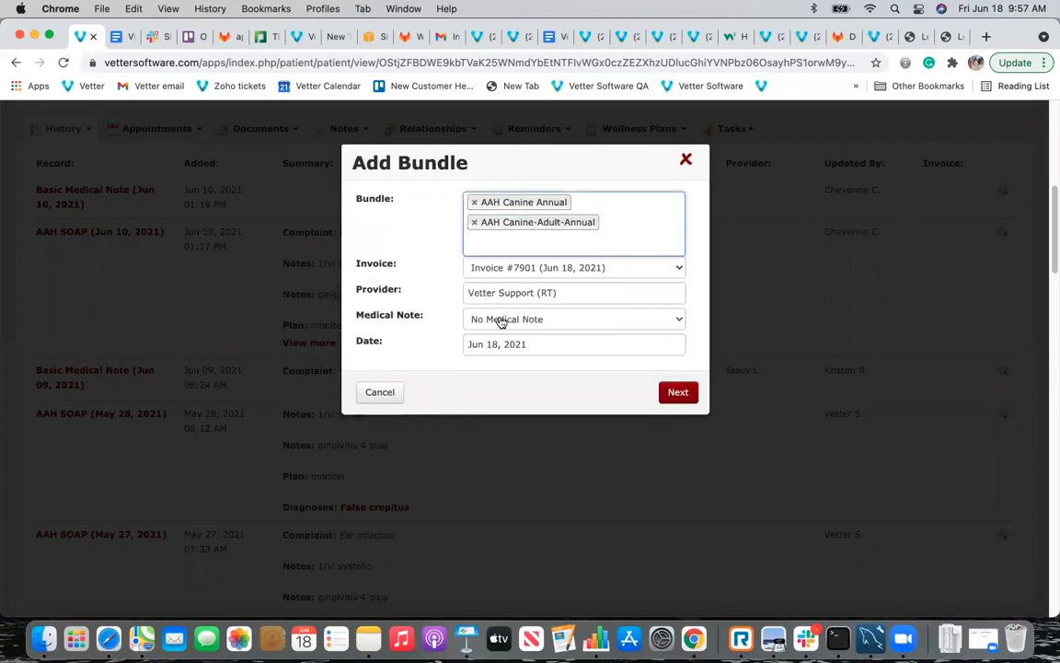
pyautogui.click(501, 320)
pyautogui.click(687, 163)
pyautogui.click(686, 163)
# Review the new communication options and the record categories in the patient's history, and view the patient's snapshot.
pyautogui.click(85, 135)
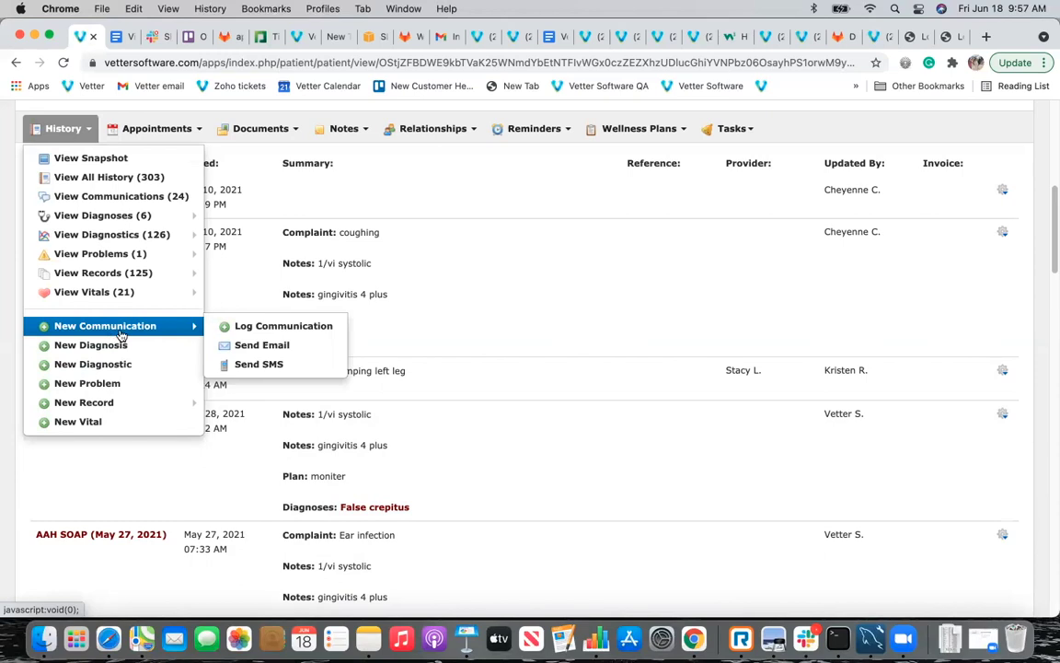
pyautogui.moveTo(132, 402)
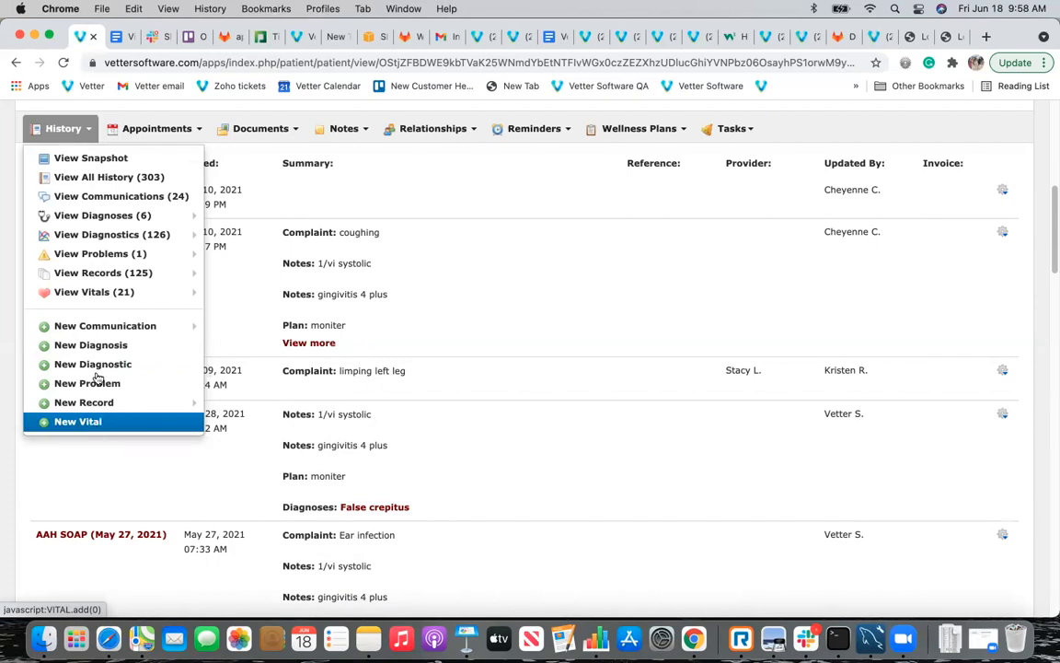
pyautogui.moveTo(110, 273)
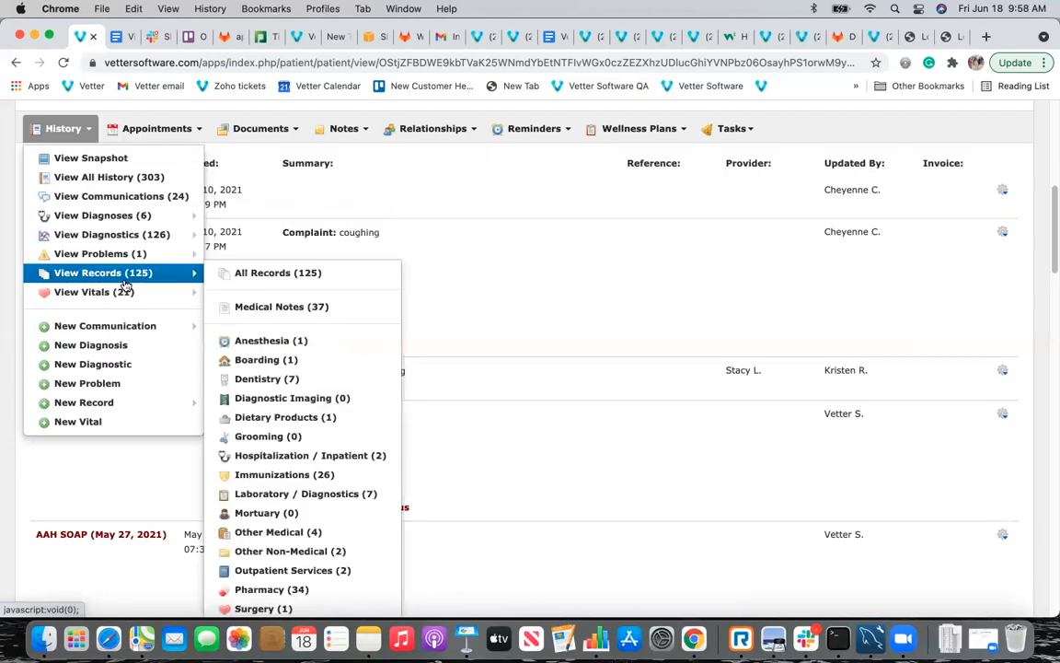
pyautogui.moveTo(195, 273)
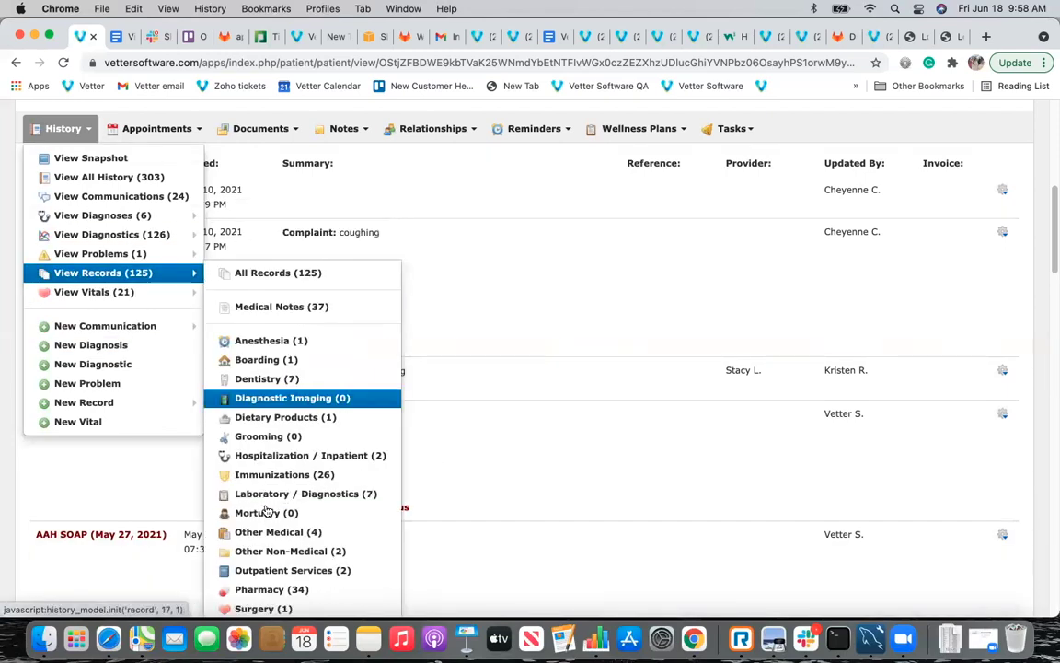
pyautogui.moveTo(189, 293)
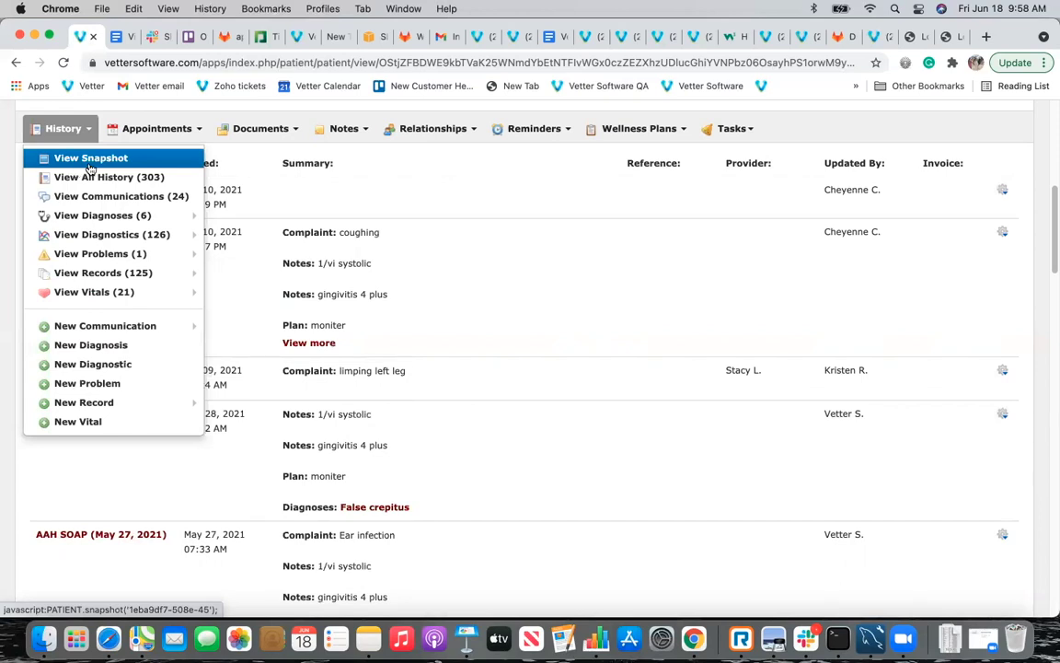
pyautogui.click(92, 164)
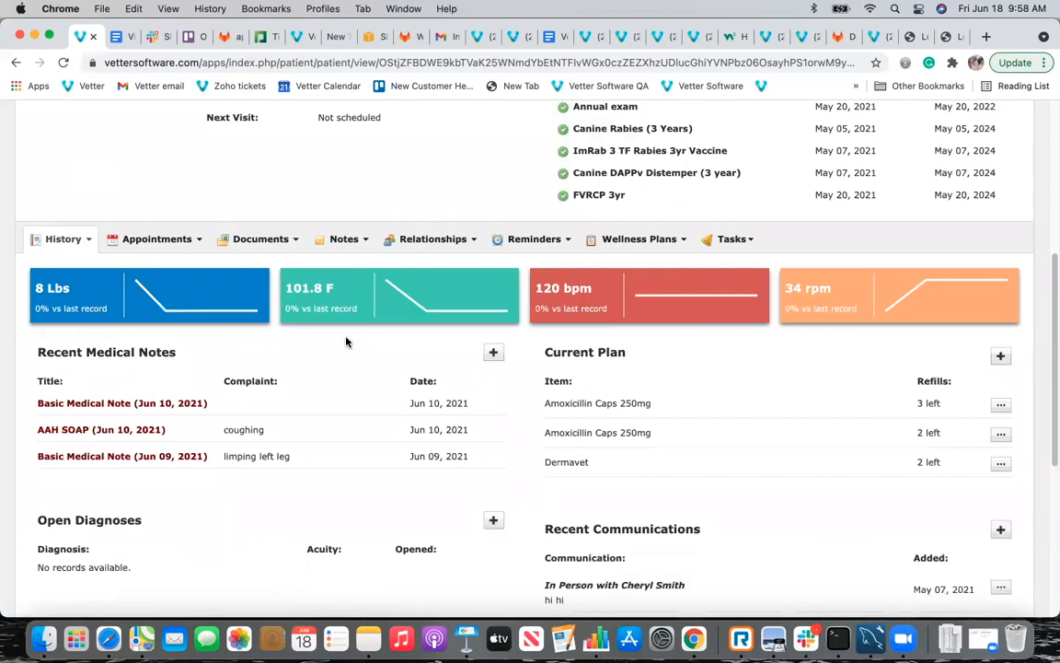
# Examine the snapshot's medical notes, current plan and recent communications, opening the form for a new plan item and closing it unused.
pyautogui.scroll(-4, 337, 492)
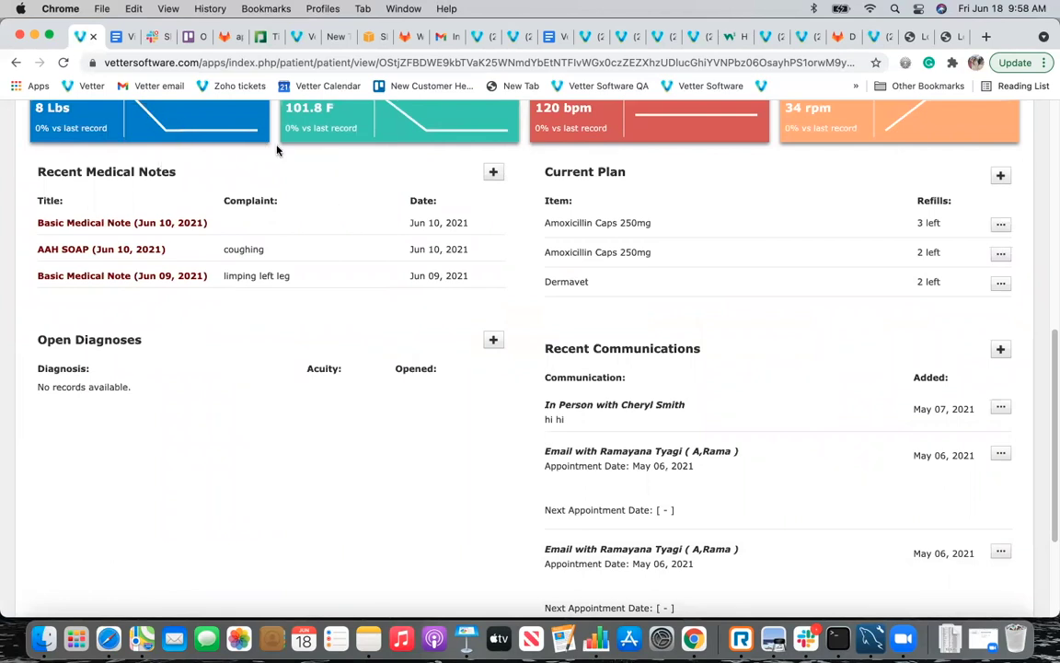
pyautogui.scroll(1, 277, 150)
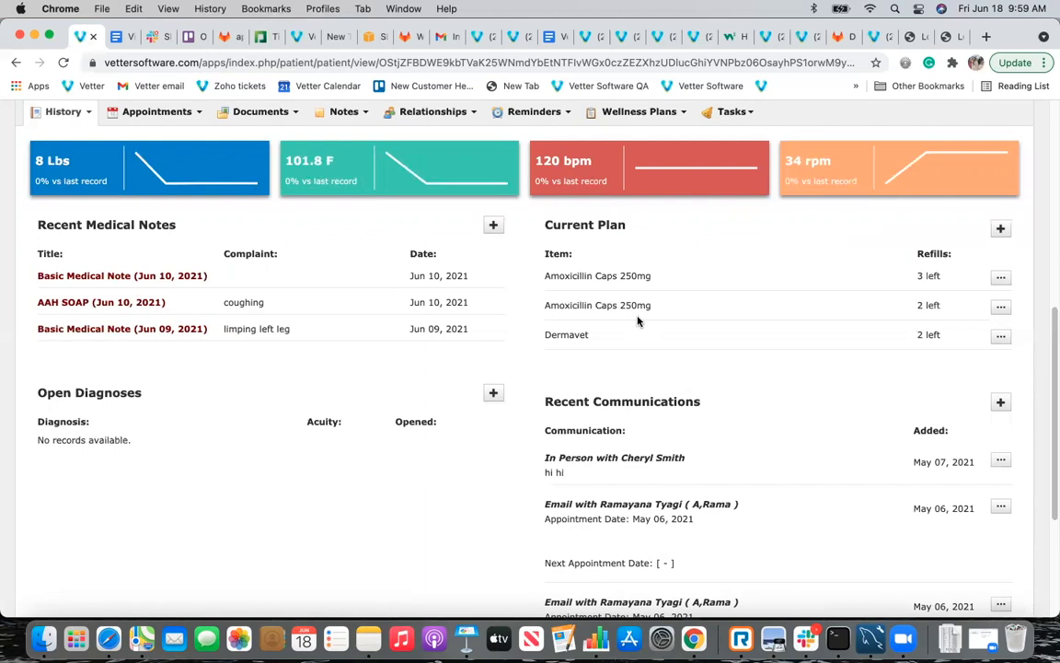
pyautogui.click(1001, 230)
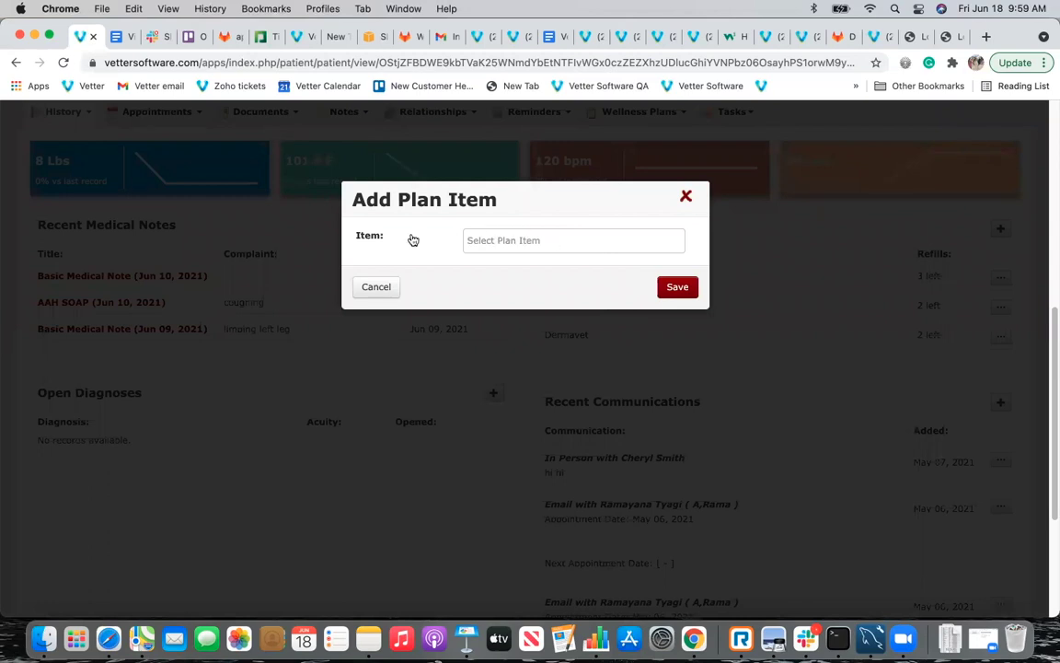
pyautogui.click(685, 197)
pyautogui.scroll(-5, 641, 387)
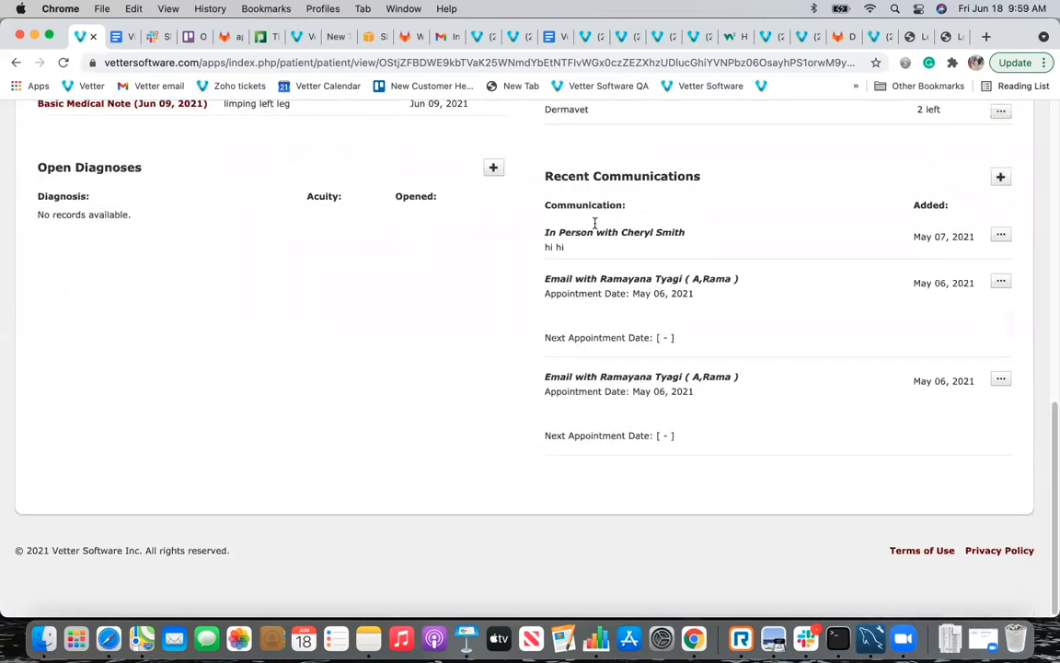
pyautogui.scroll(8, 597, 291)
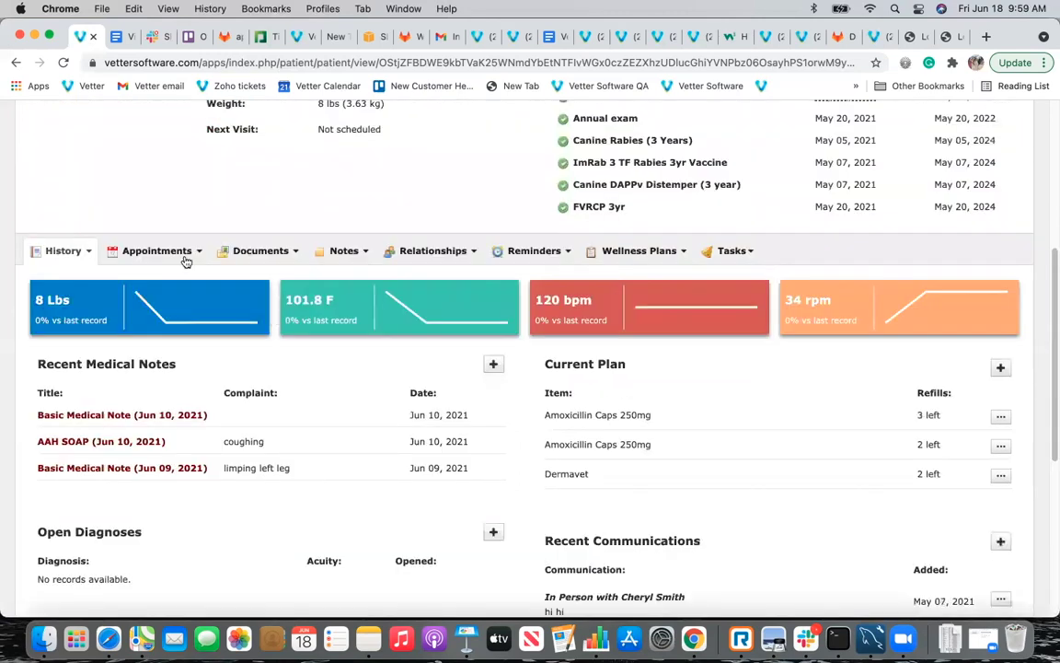
# List all of the patient's appointments and reservations, and view and close the change history of the May 19, 2021 appointment.
pyautogui.click(186, 262)
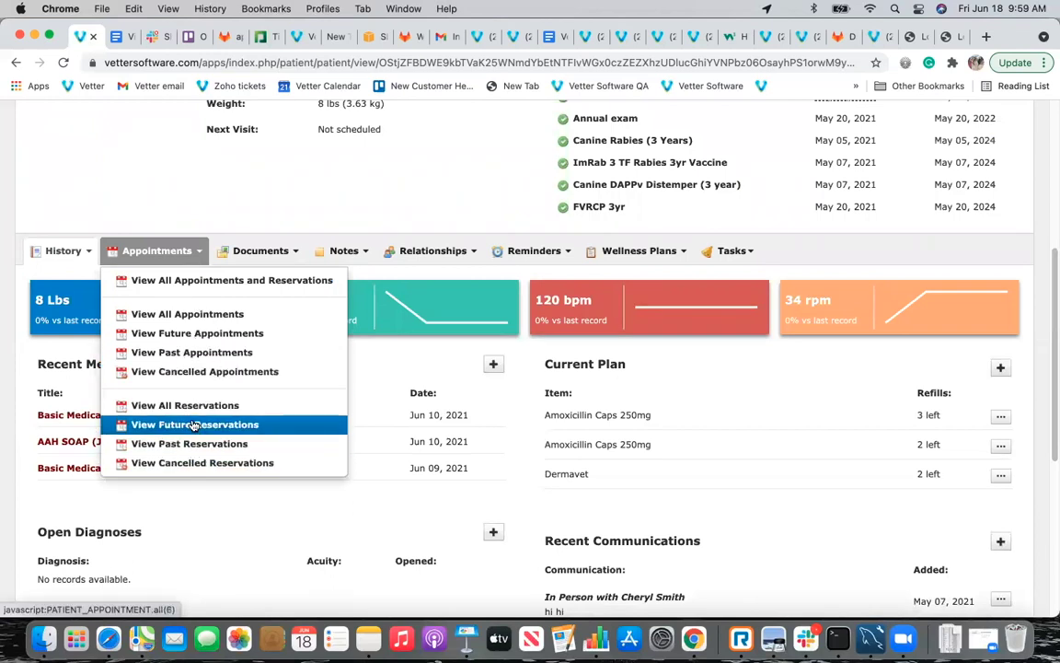
pyautogui.click(197, 284)
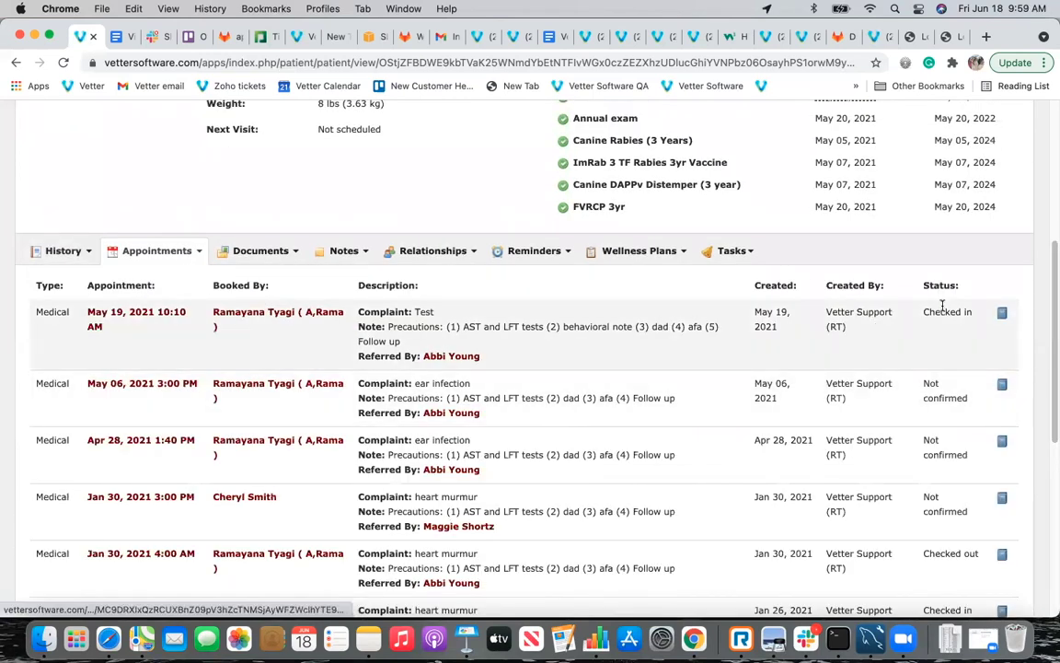
pyautogui.click(1002, 315)
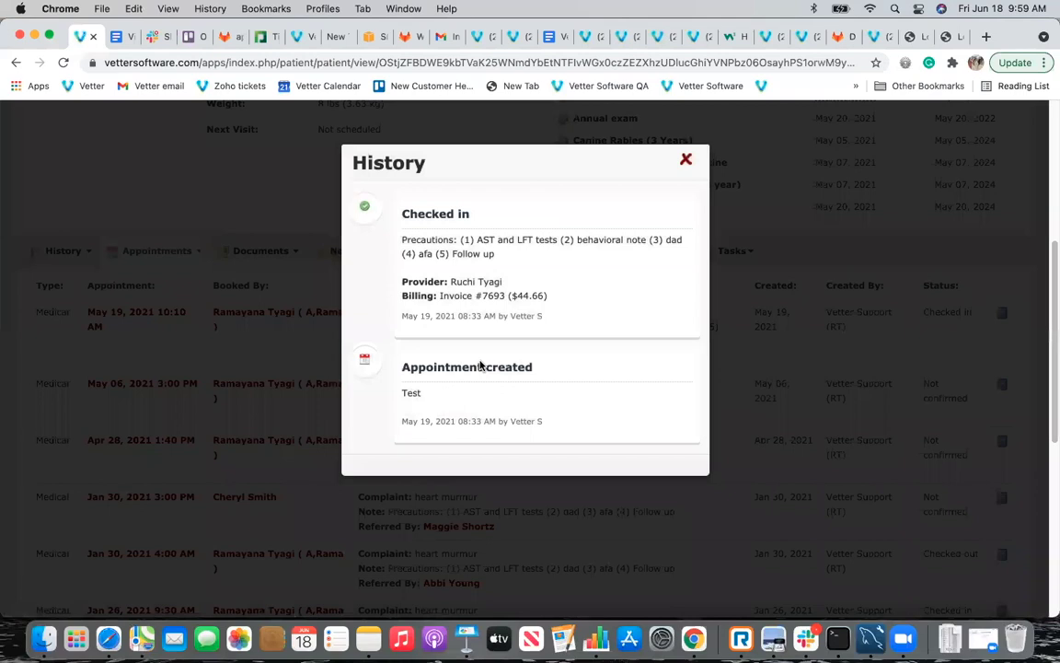
pyautogui.click(685, 159)
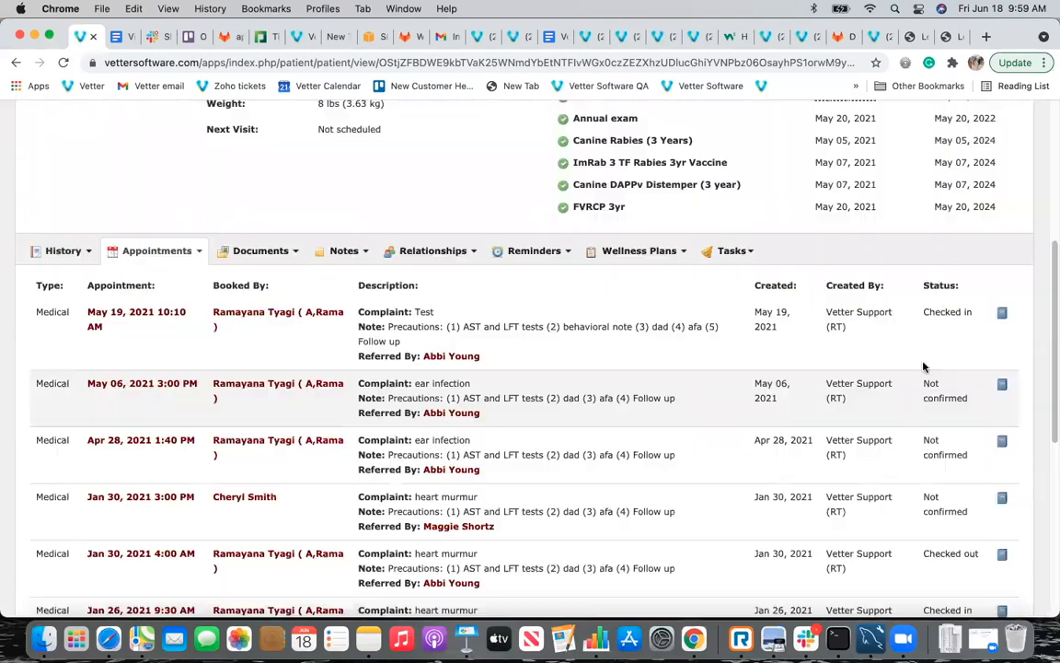
# Examine the edits logged in the history of the May 06, 2021 appointment, including who made them and when, and close it.
pyautogui.click(1002, 388)
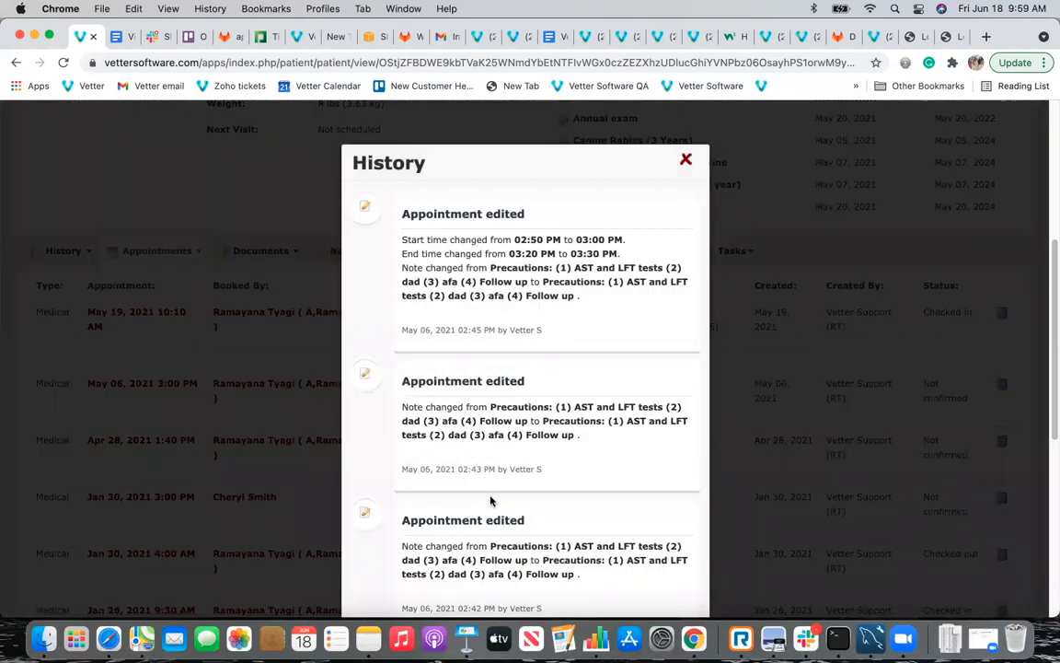
pyautogui.scroll(-3, 491, 500)
pyautogui.scroll(-2, 491, 500)
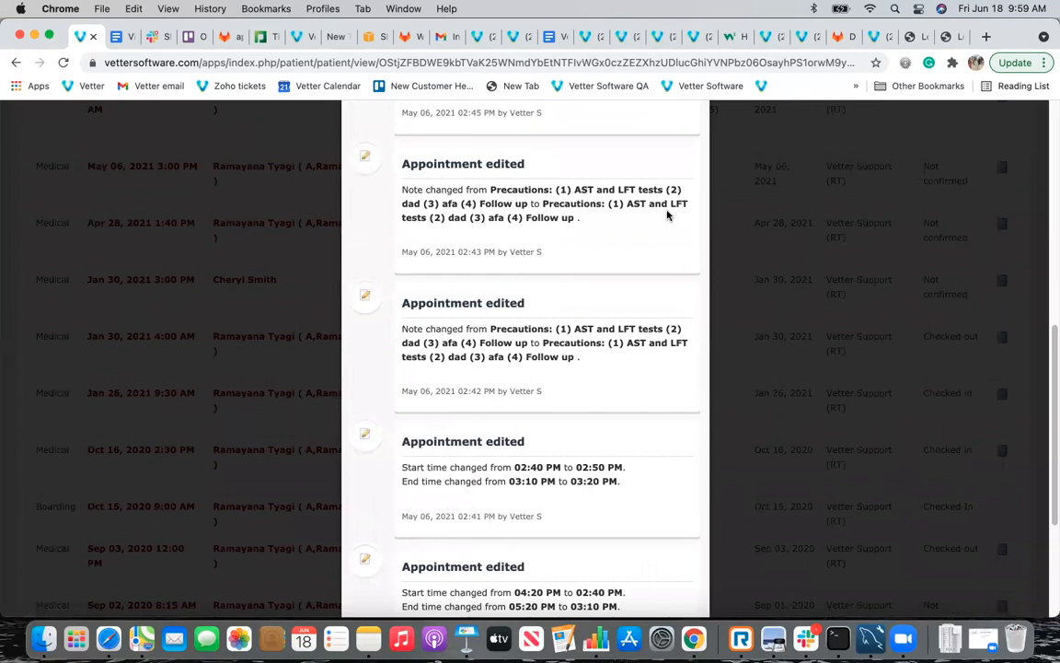
pyautogui.moveTo(531, 252); pyautogui.dragTo(410, 251)
pyautogui.click(410, 252)
pyautogui.scroll(5, 552, 260)
pyautogui.click(685, 175)
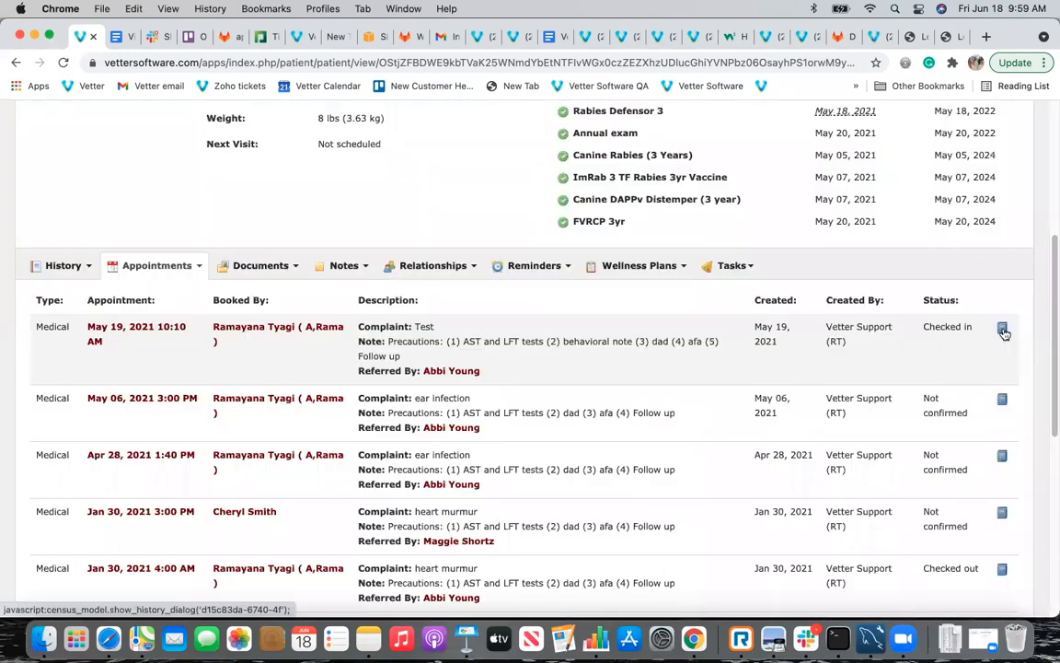
# List the patient's letters and show the actions available for the ACI letter dated May 27, 2021.
pyautogui.click(264, 267)
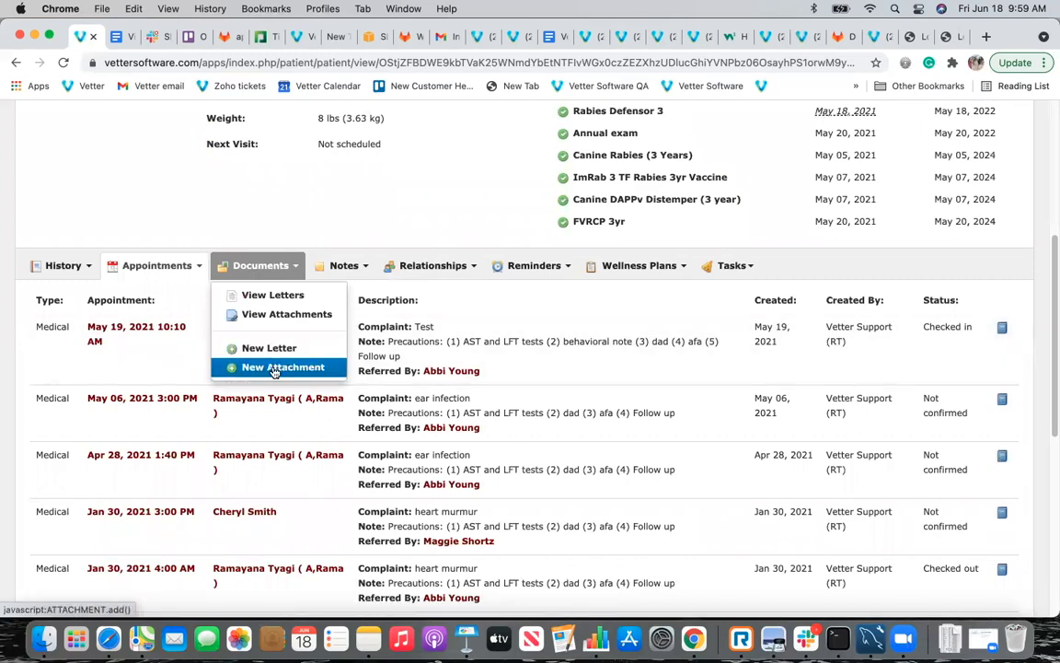
pyautogui.click(276, 293)
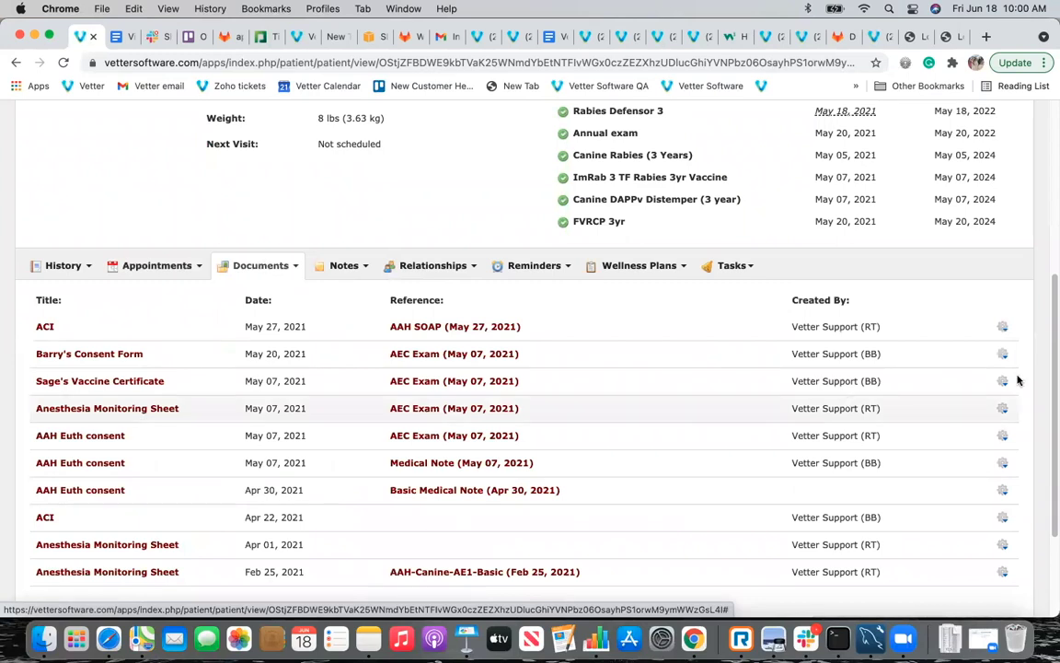
pyautogui.click(1003, 328)
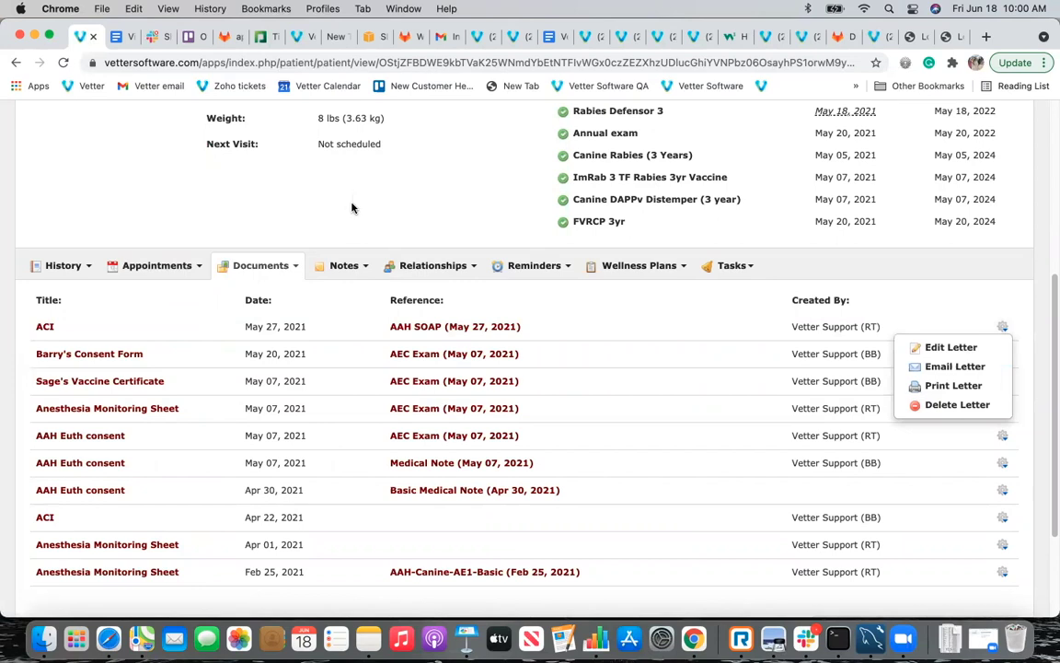
# Add a patient note titled "Patient bites" with Medium priority and a Pop-up notification, and save it.
pyautogui.click(341, 266)
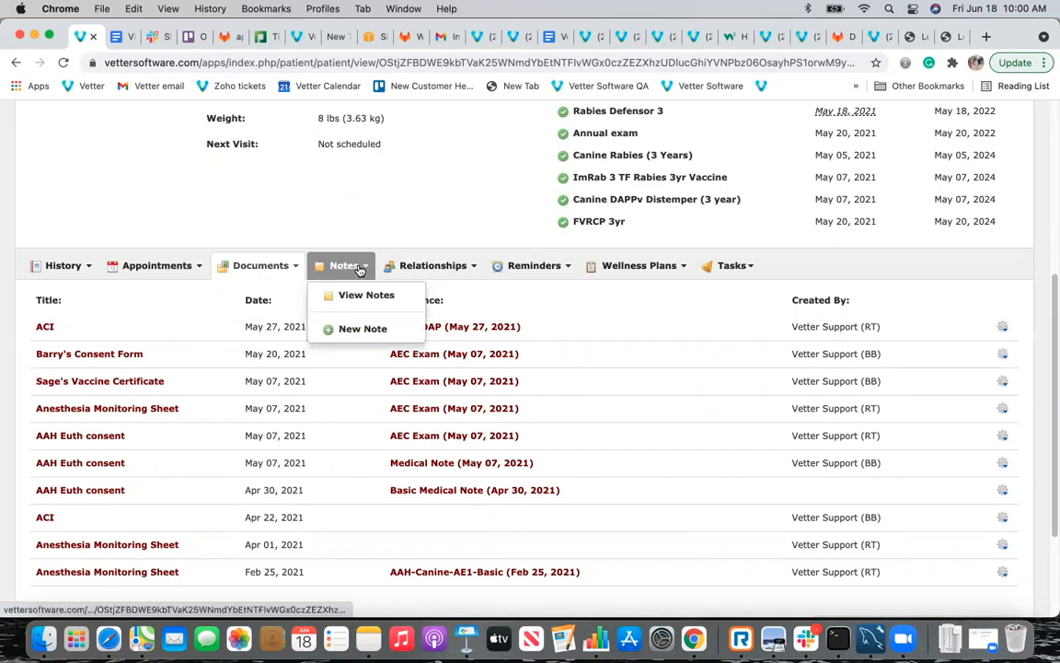
pyautogui.click(370, 329)
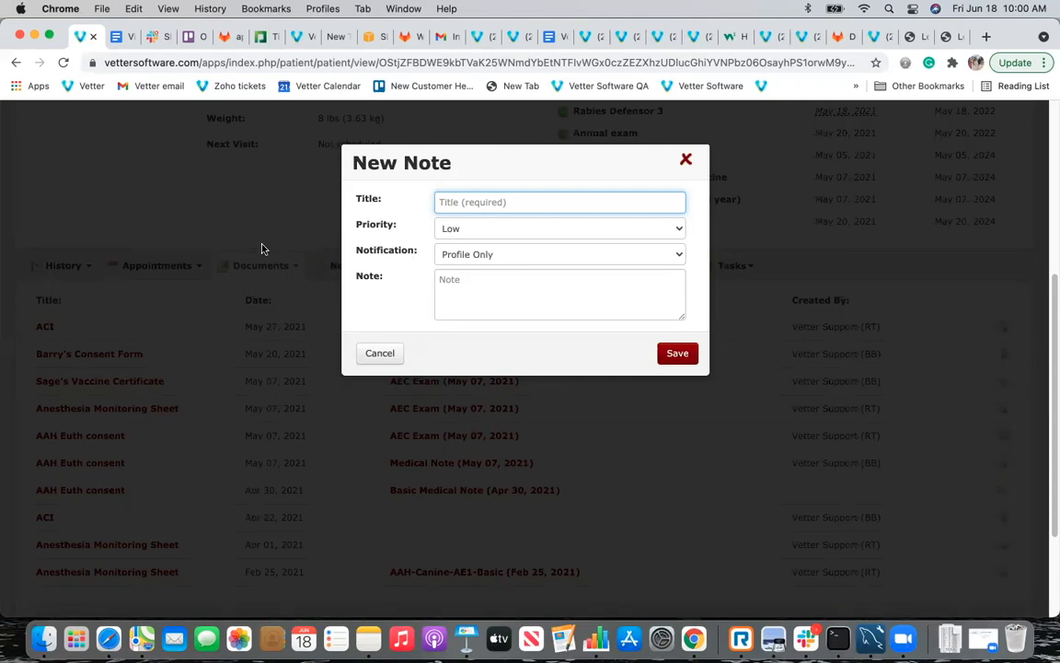
pyautogui.click(457, 254)
pyautogui.click(464, 274)
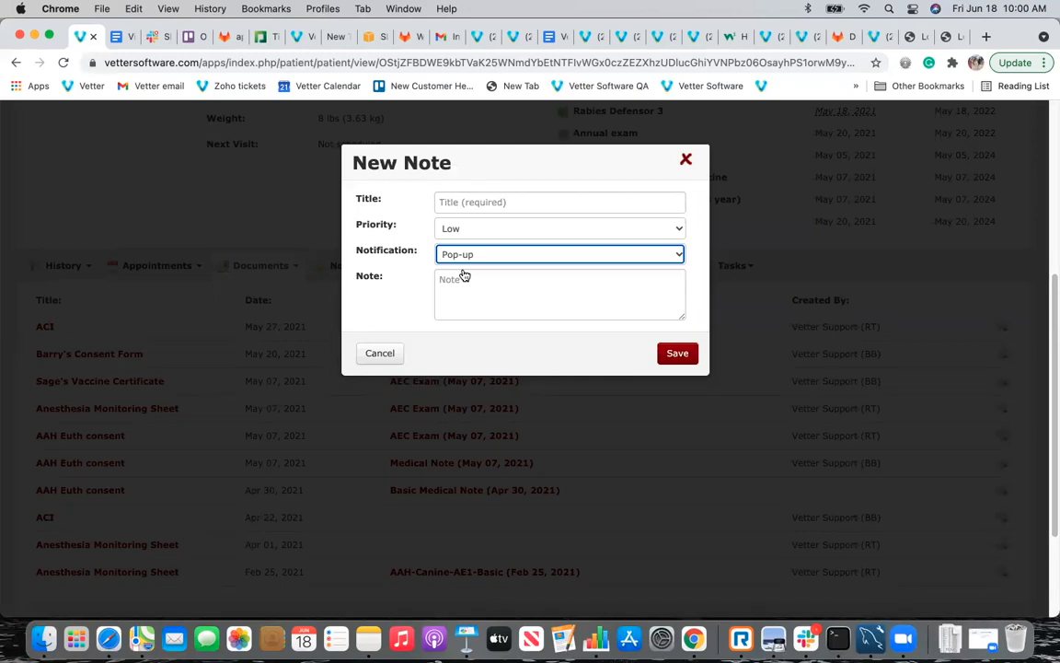
pyautogui.click(477, 201)
pyautogui.write('p')
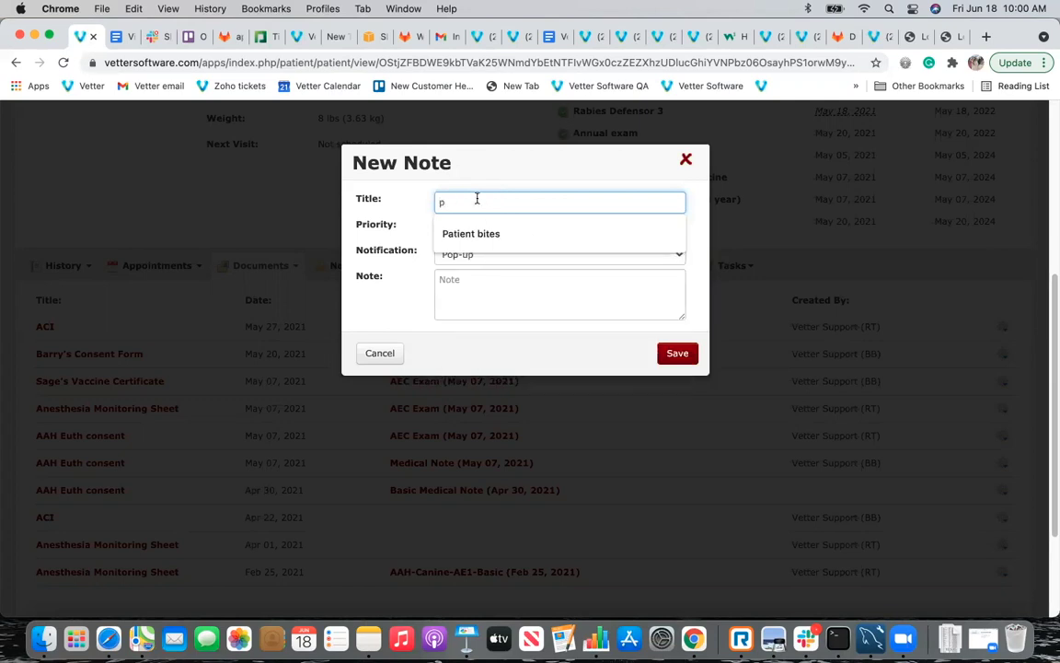
pyautogui.click(483, 237)
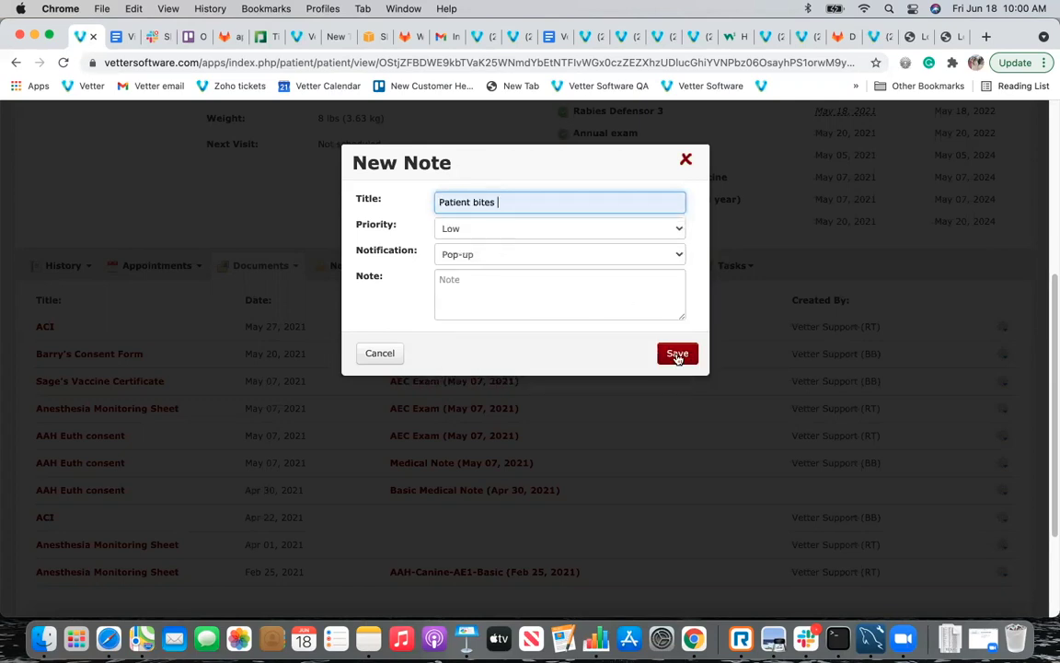
pyautogui.click(652, 230)
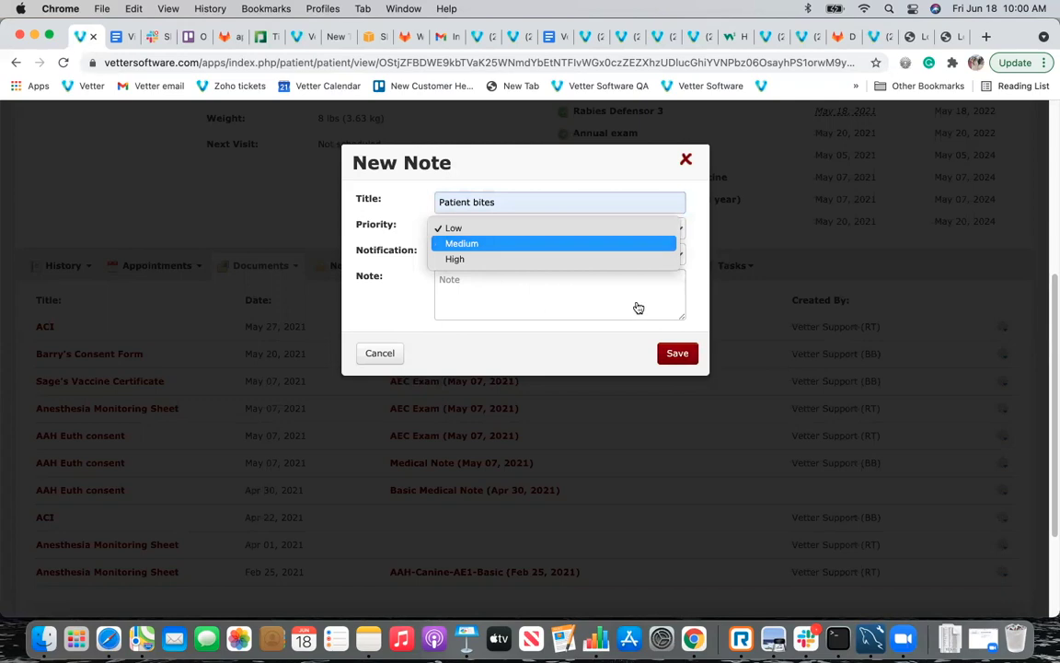
pyautogui.press('Return')
pyautogui.click(678, 353)
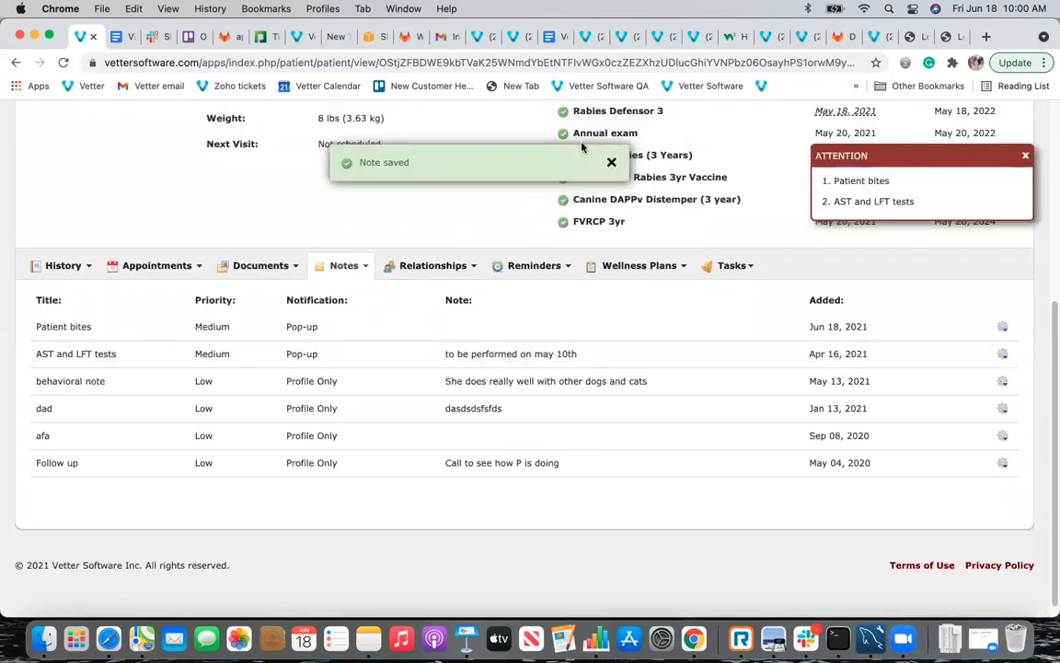
# Dismiss the save confirmation and the attention pop-up, and reload the patient's record to check its pop-up notes.
pyautogui.click(611, 162)
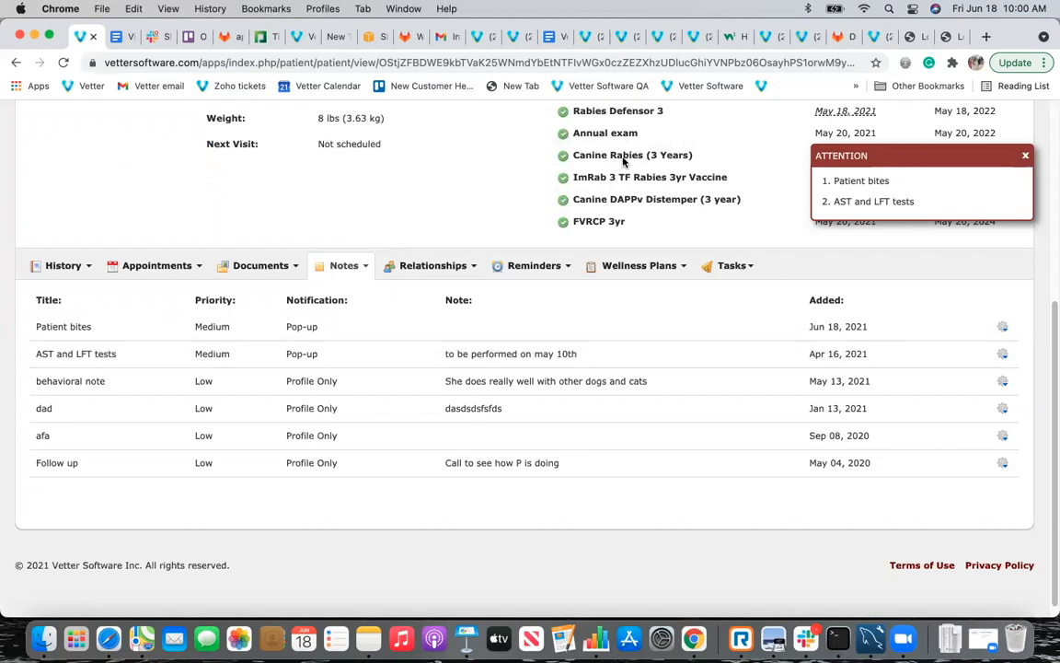
pyautogui.click(1027, 155)
pyautogui.scroll(10, 549, 118)
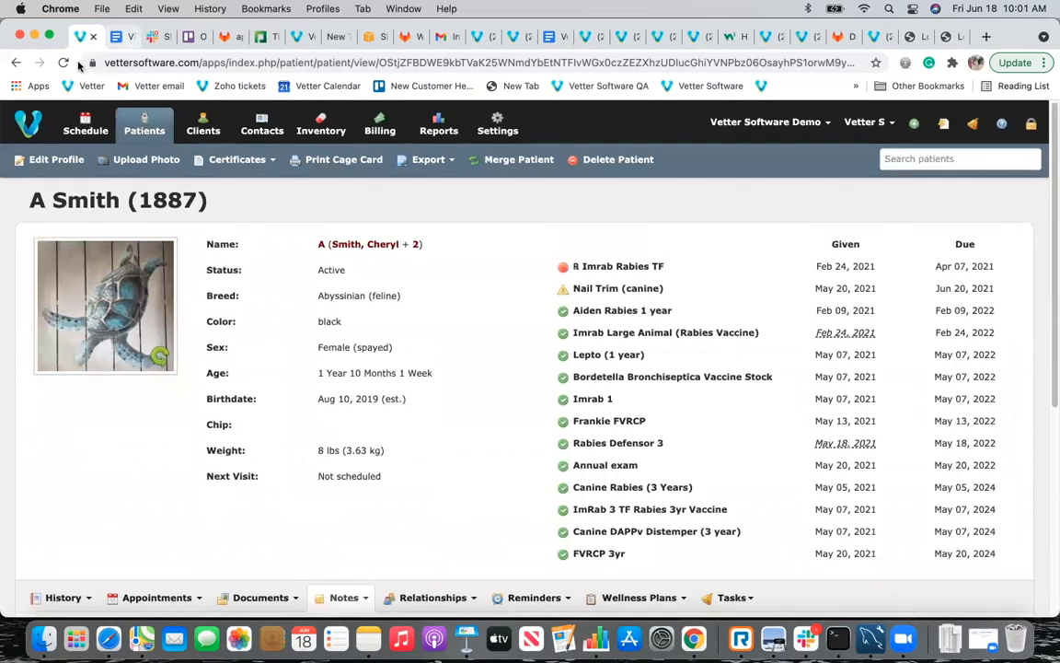
pyautogui.click(63, 63)
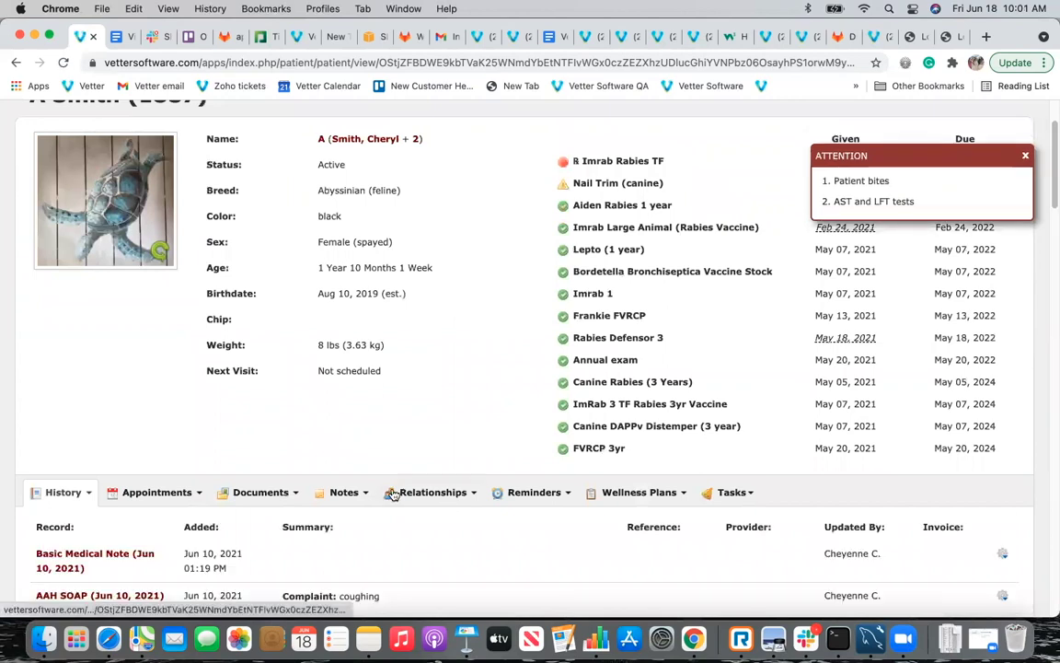
# List the patient's relationships and assign the second listed owner as the primary owner.
pyautogui.click(449, 493)
pyautogui.click(438, 519)
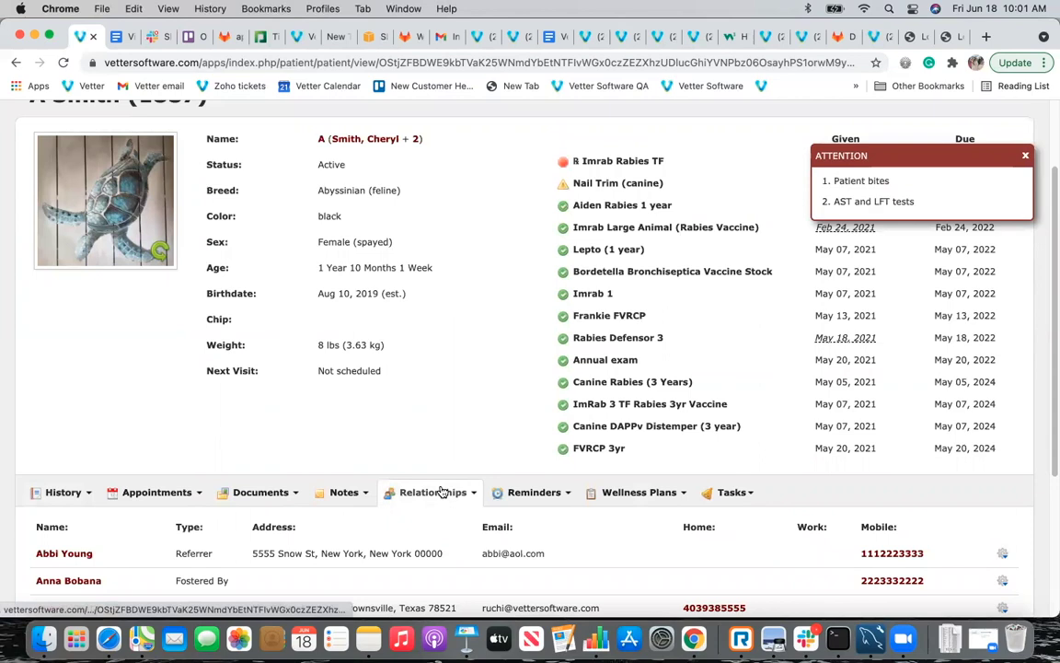
pyautogui.scroll(-2, 442, 492)
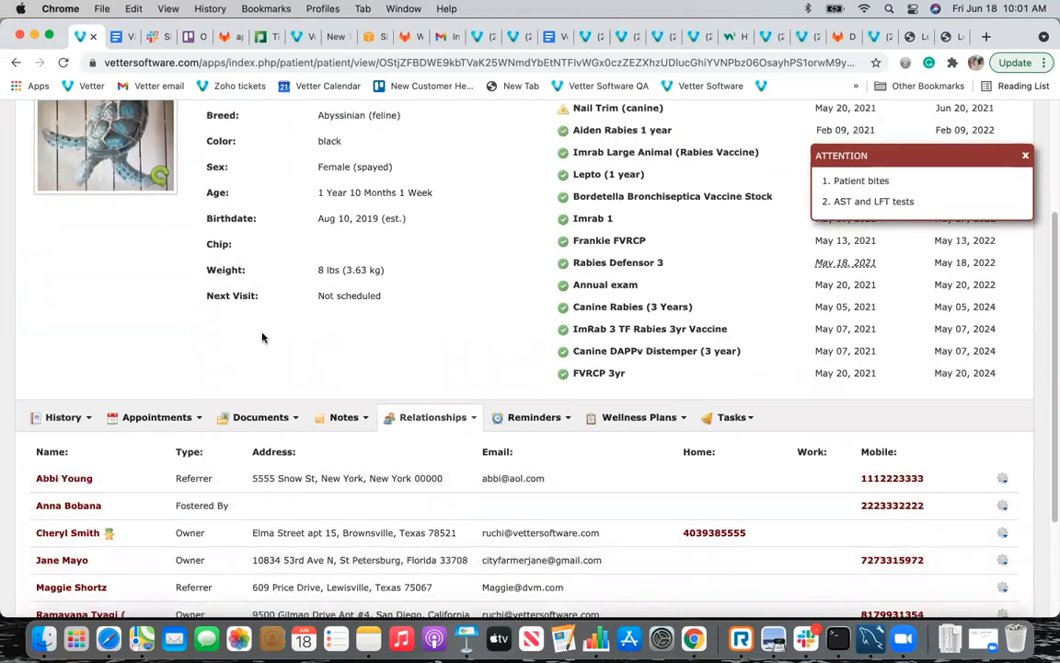
pyautogui.scroll(-2, 715, 440)
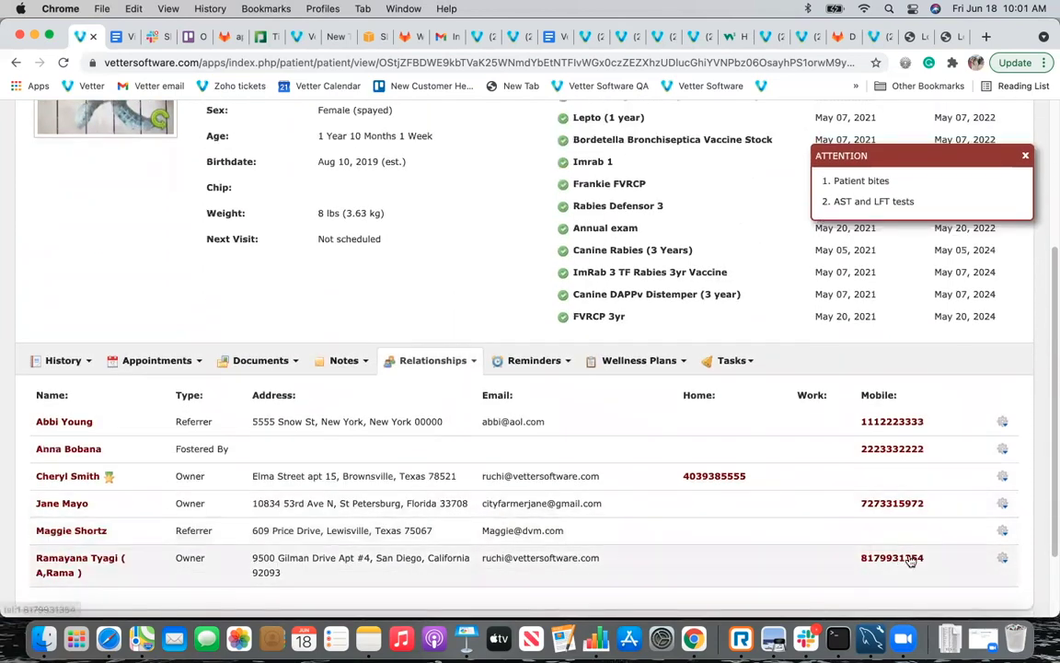
pyautogui.click(1002, 504)
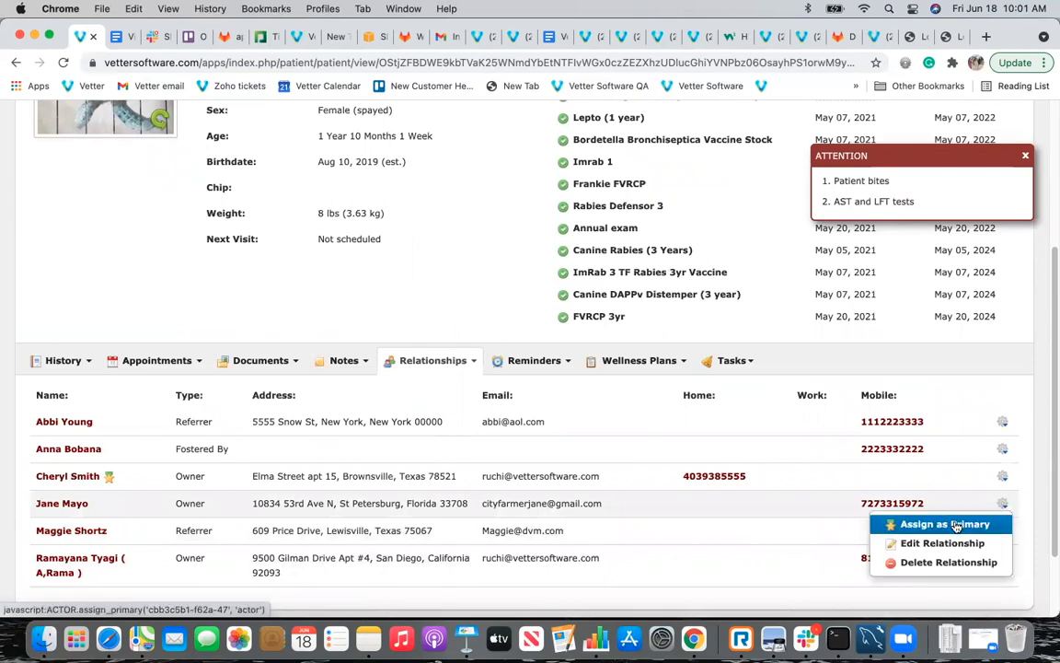
pyautogui.click(958, 525)
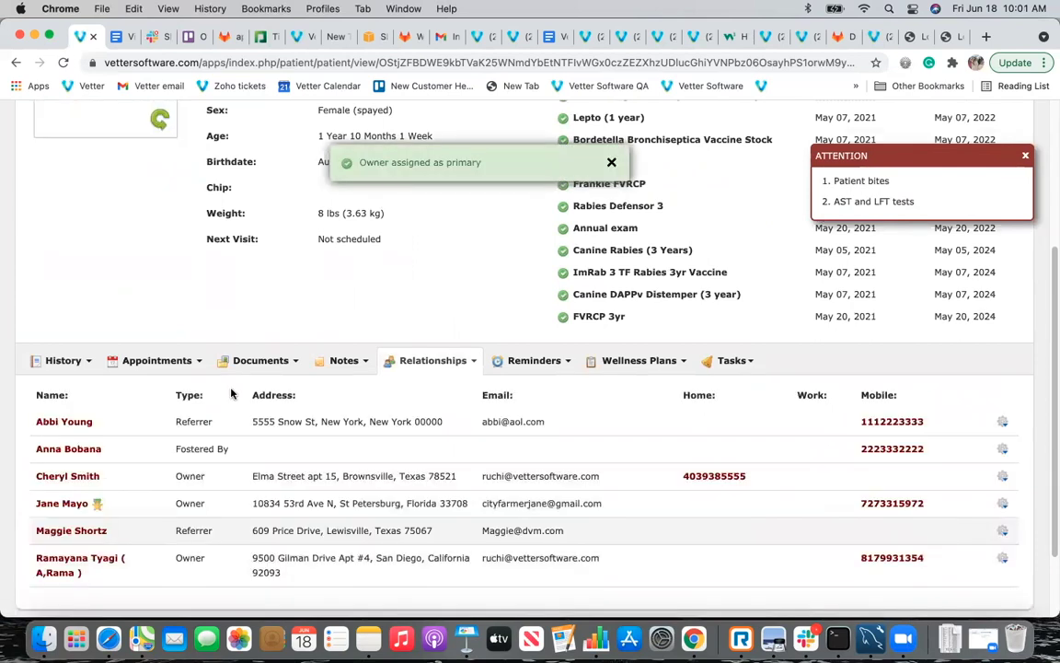
# Start a new relationship for the patient to view the available relationship types, and close it without saving.
pyautogui.click(430, 359)
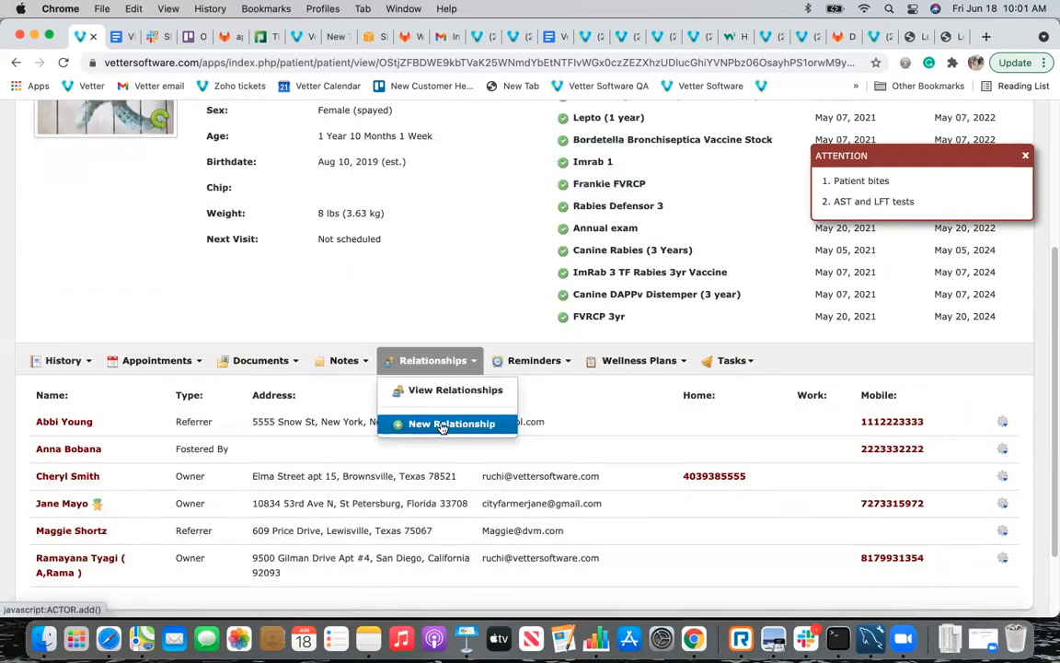
pyautogui.click(470, 427)
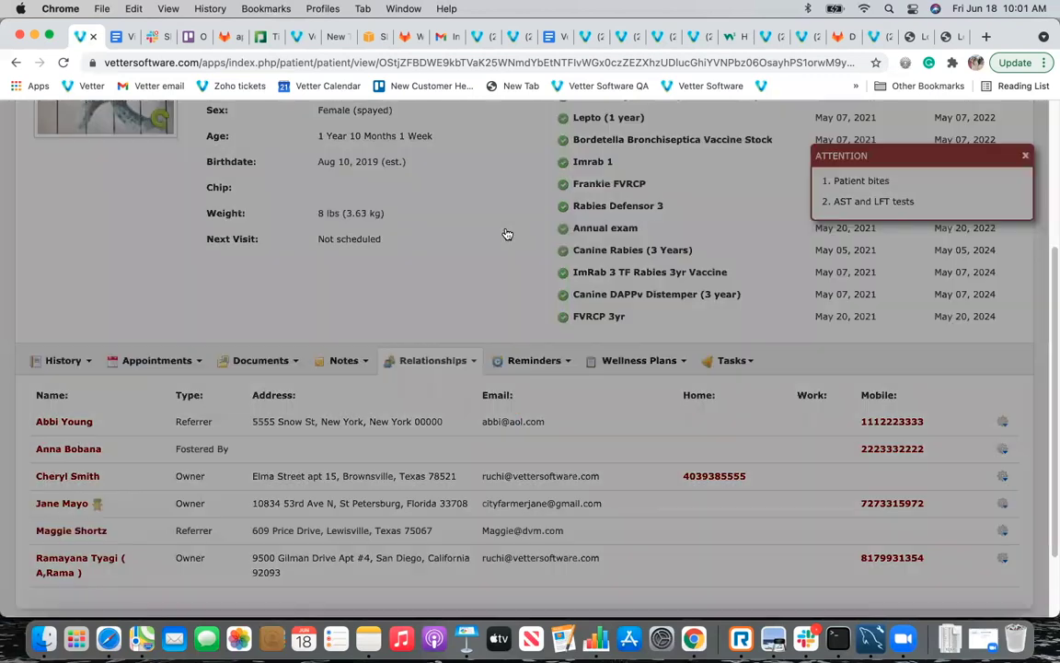
pyautogui.click(511, 230)
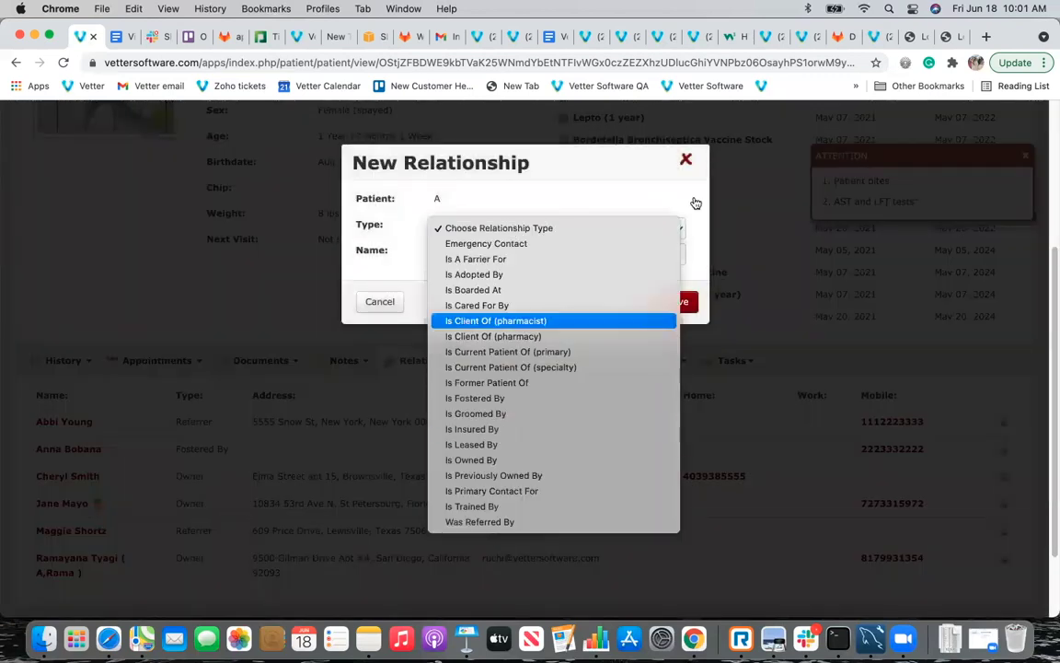
pyautogui.click(689, 158)
pyautogui.click(689, 158)
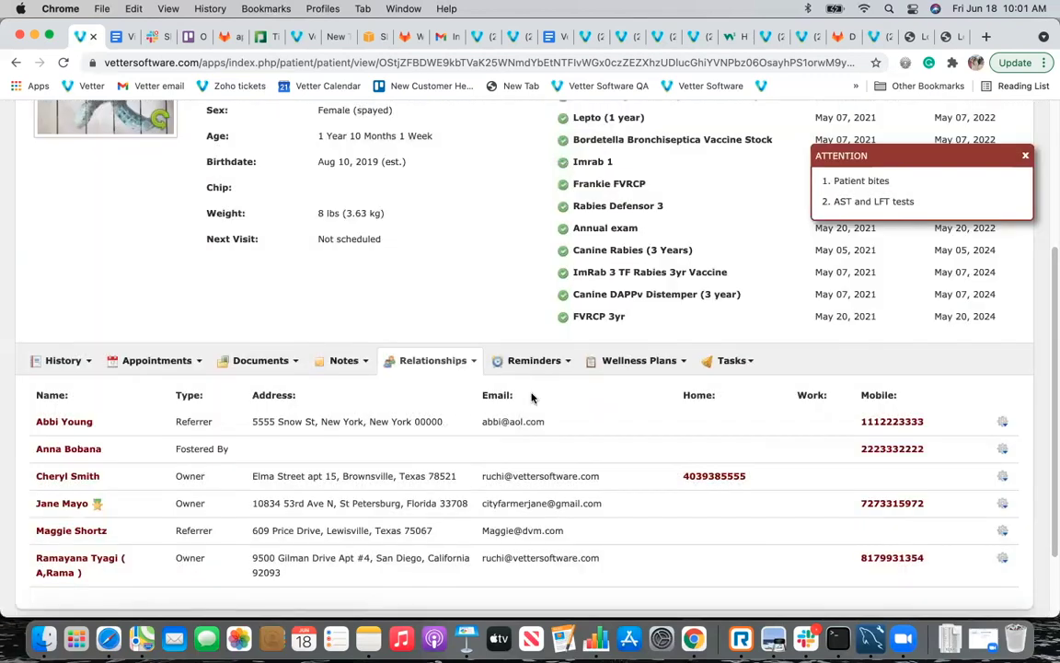
# List the patient's reminders, and view and close the blank new reminder form.
pyautogui.click(534, 359)
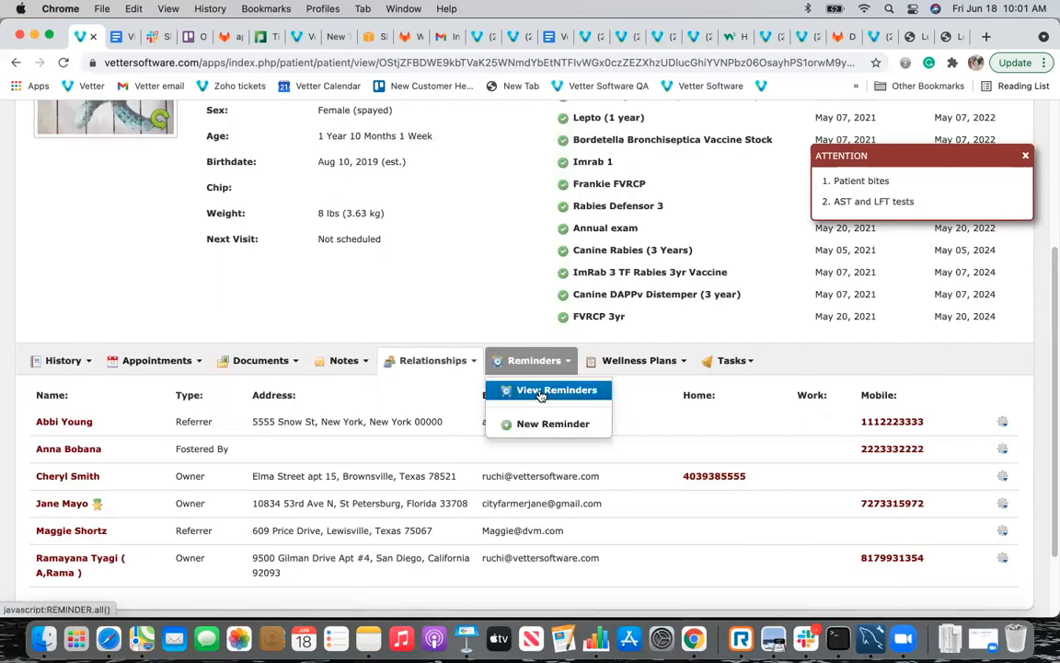
pyautogui.click(541, 392)
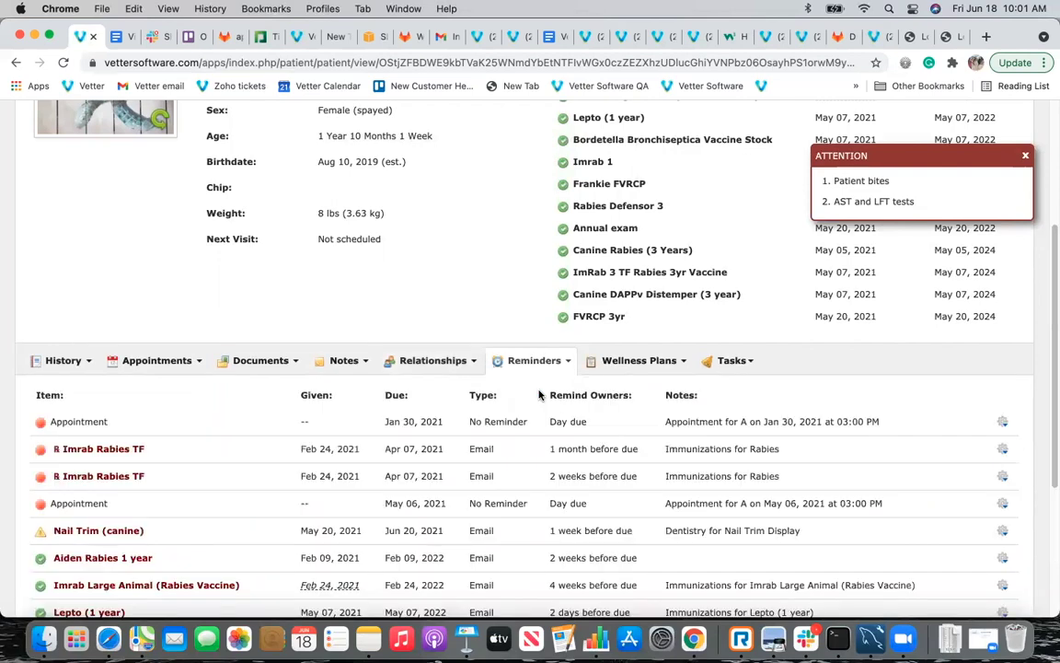
pyautogui.scroll(-5, 539, 394)
pyautogui.scroll(4, 539, 385)
pyautogui.click(536, 282)
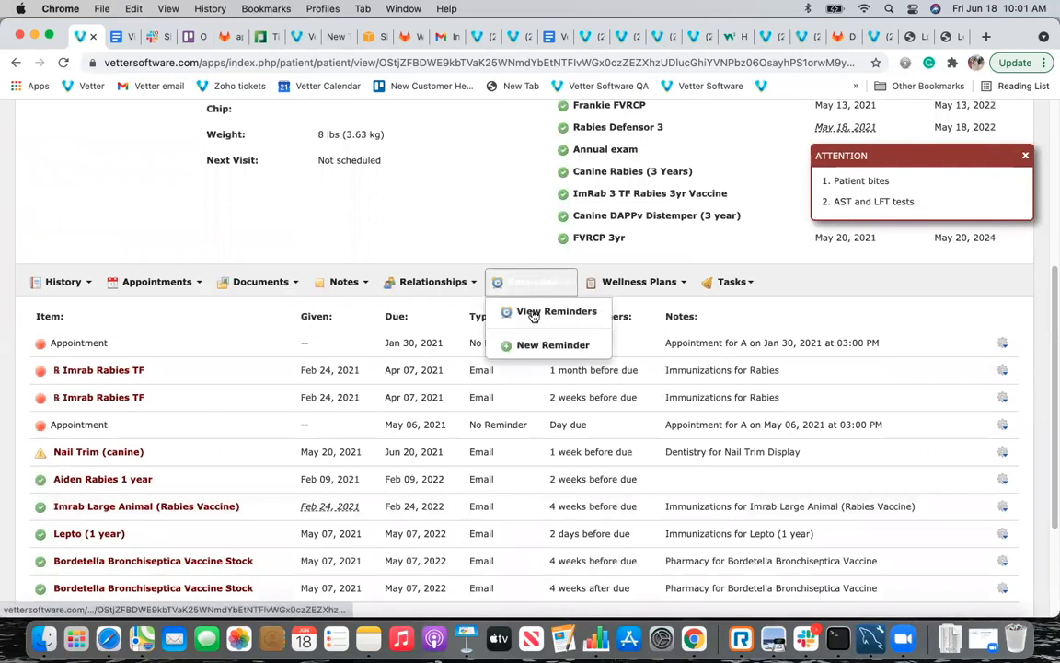
pyautogui.click(538, 350)
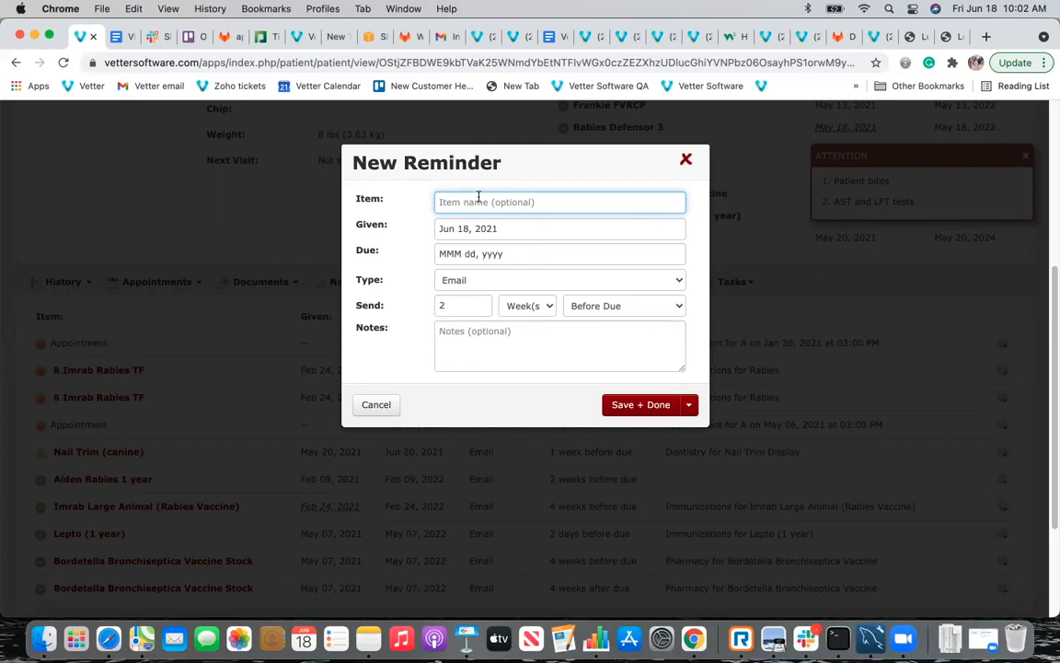
pyautogui.click(687, 162)
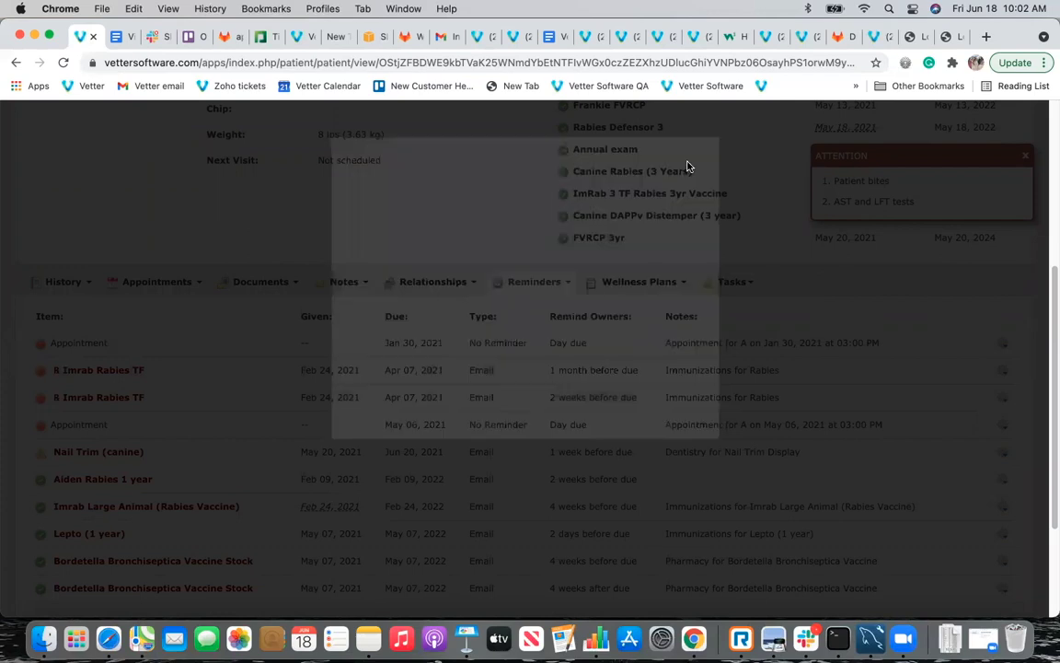
# Start a wellness plan enrollment for the patient, search plans for "well" and select the copy of a test wellness plan.
pyautogui.click(636, 286)
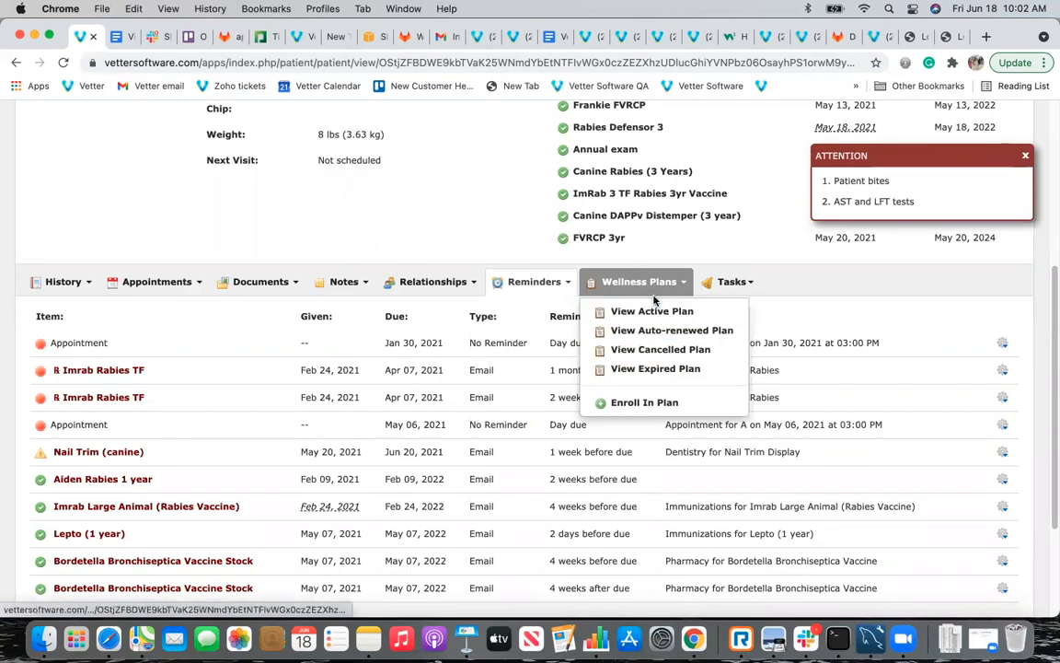
pyautogui.click(647, 402)
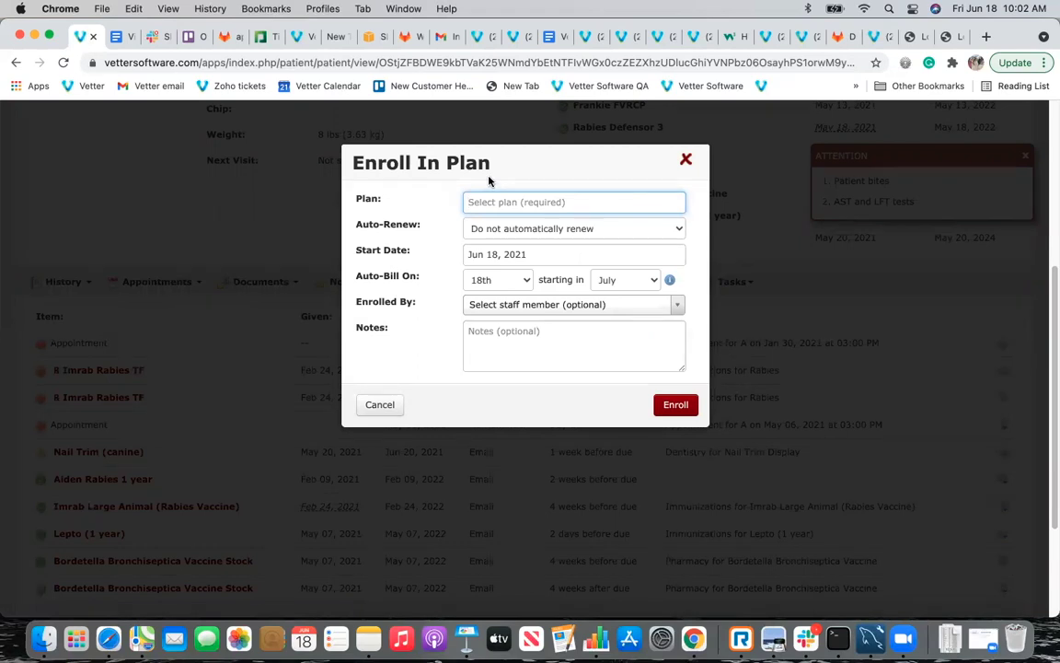
pyautogui.write('well')
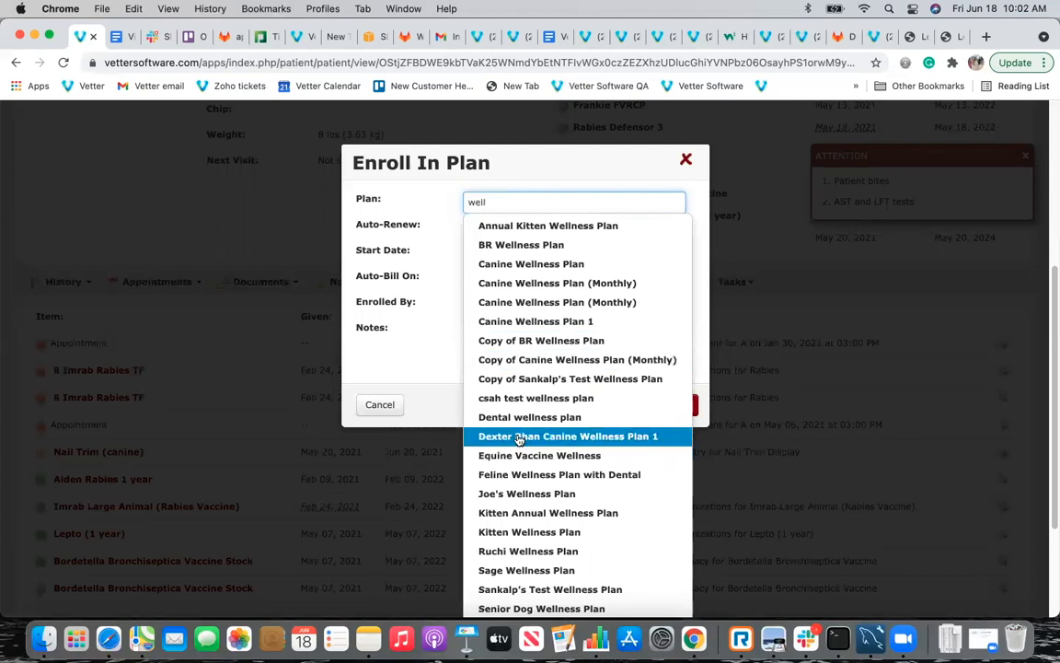
pyautogui.click(530, 379)
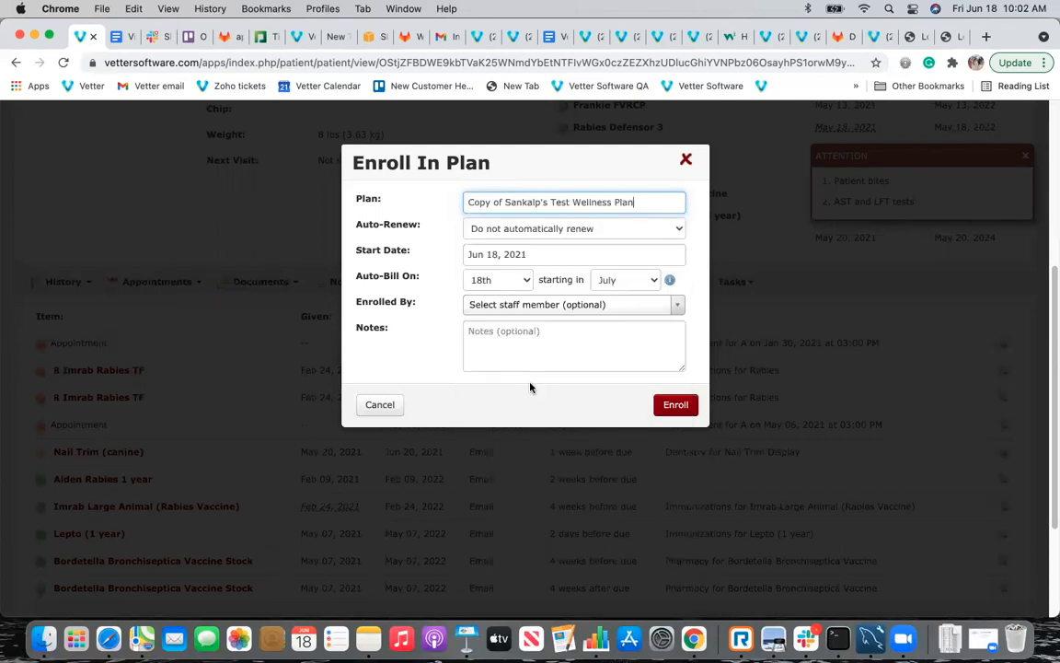
# View the enrollment's auto-renew, auto-bill day and enrolling staff choices, and close it without enrolling the patient.
pyautogui.click(562, 232)
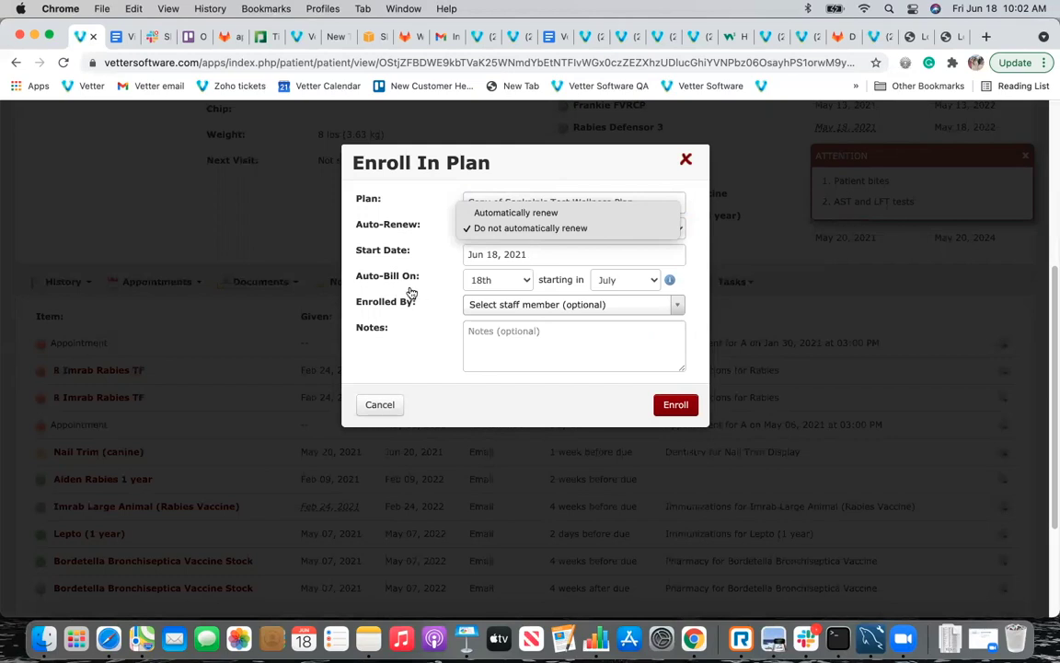
pyautogui.click(485, 280)
pyautogui.click(487, 285)
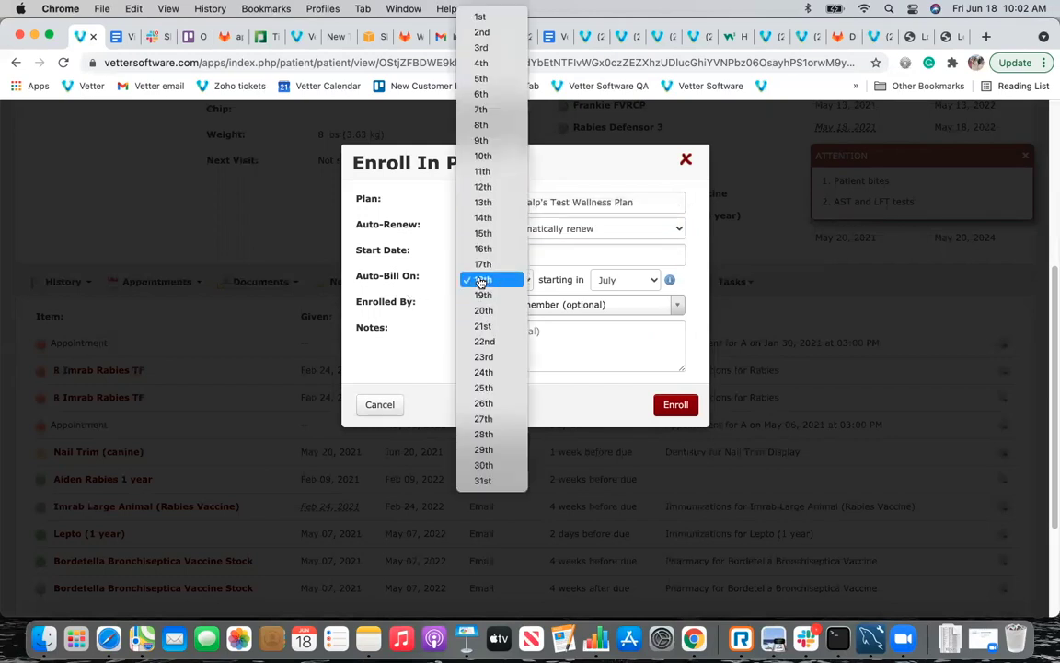
pyautogui.click(480, 282)
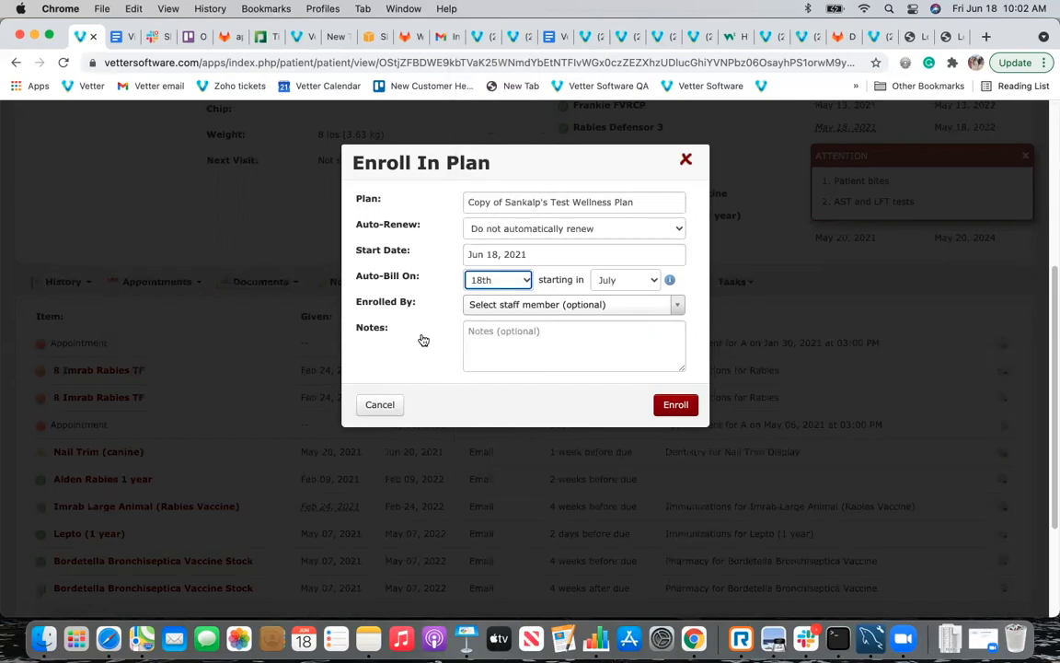
pyautogui.click(531, 307)
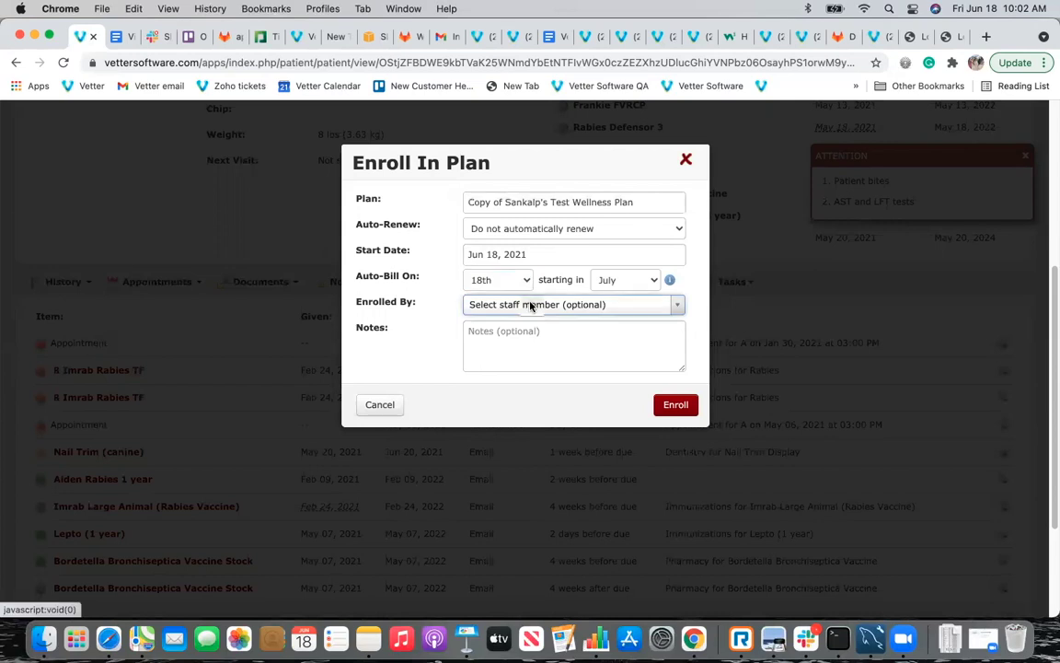
pyautogui.click(531, 307)
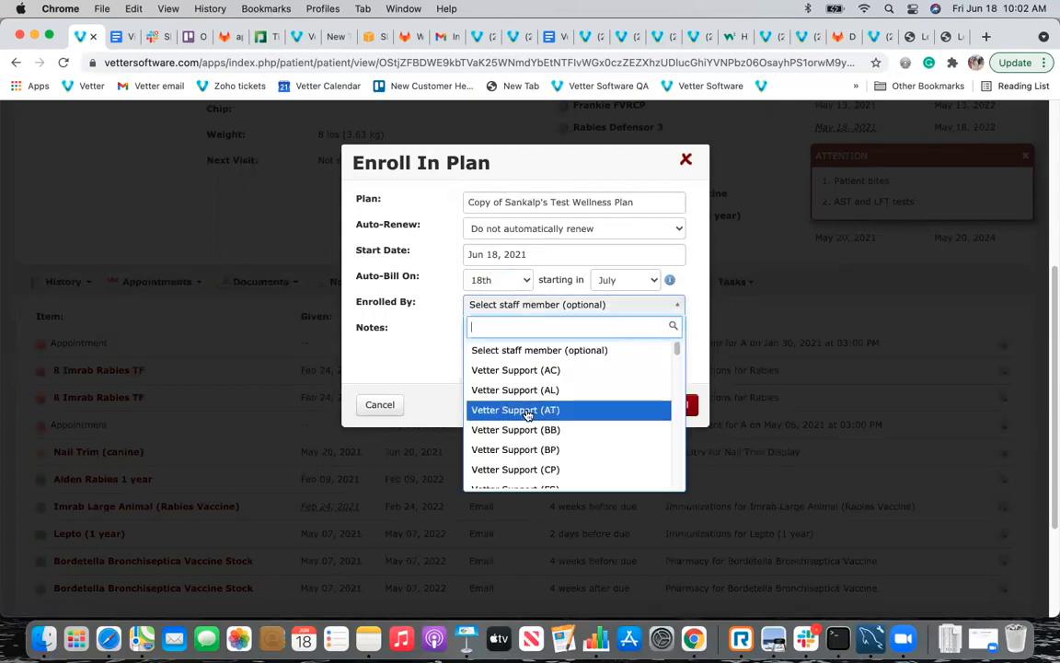
pyautogui.click(684, 165)
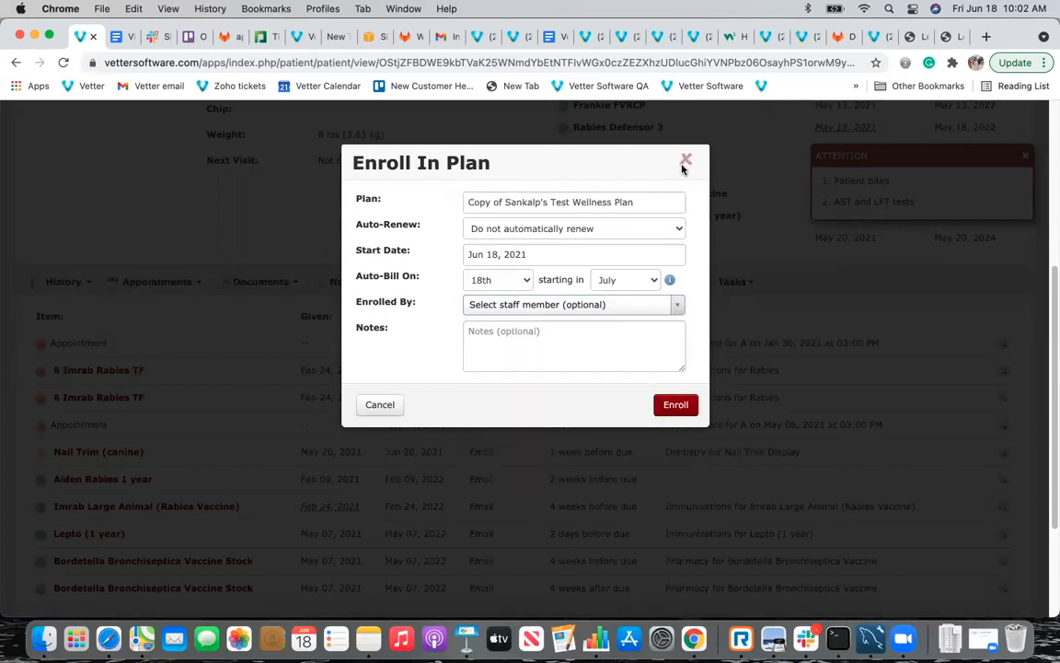
pyautogui.click(685, 161)
# View the patient's task categories and the new task form, and close the form without saving.
pyautogui.moveTo(723, 286)
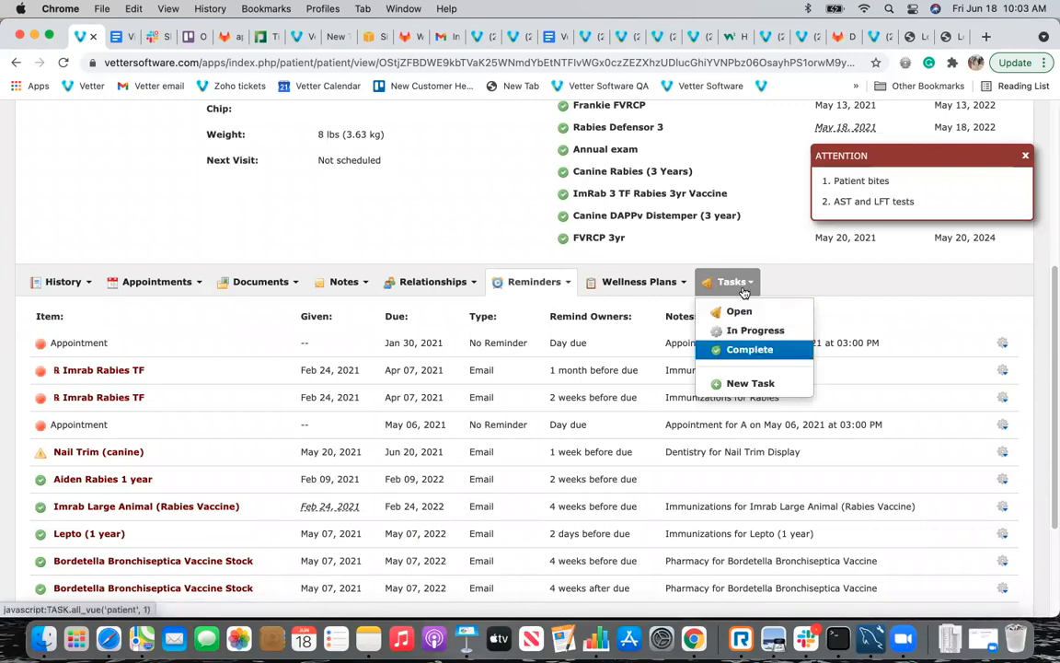
pyautogui.click(742, 385)
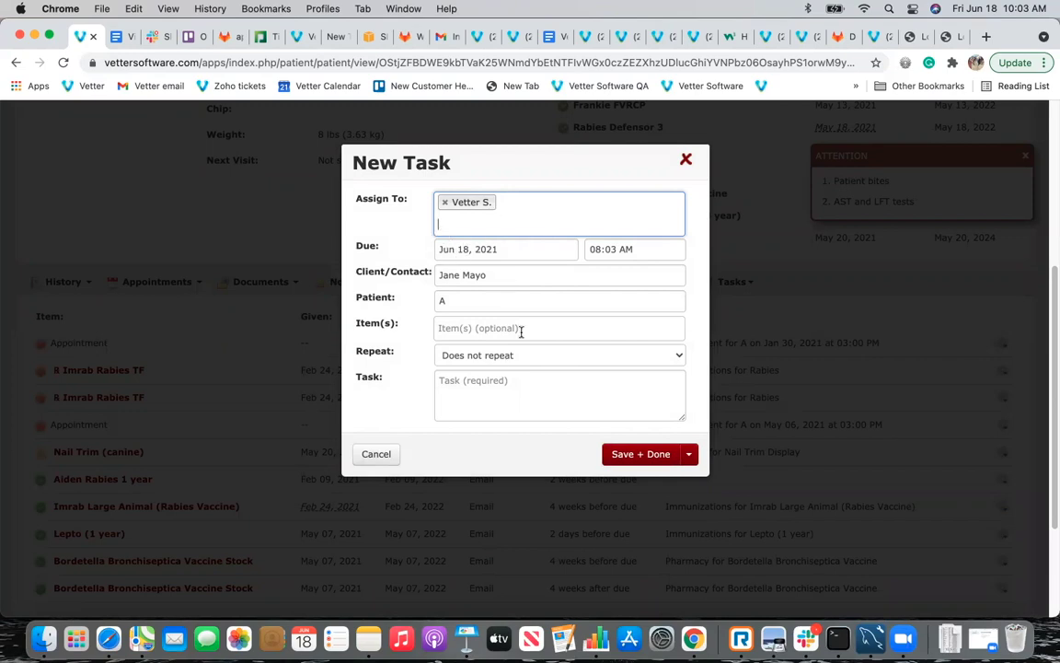
pyautogui.click(686, 160)
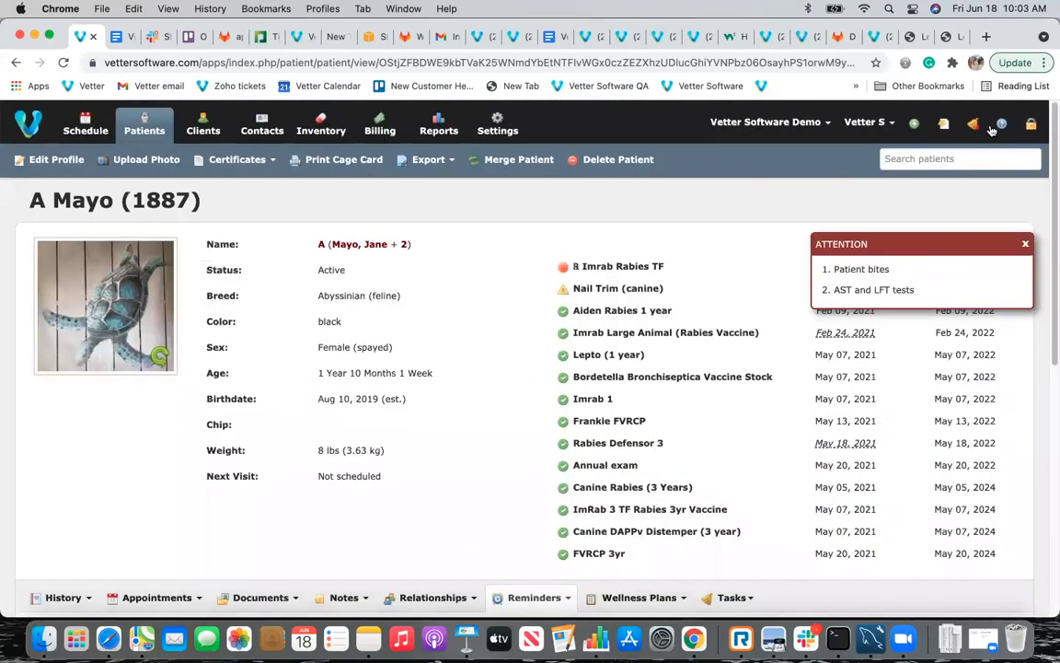
# List all practice tasks and reassign the Jun 18, 10:48 AM "Client call back - f/u" task to another staff member.
pyautogui.click(975, 124)
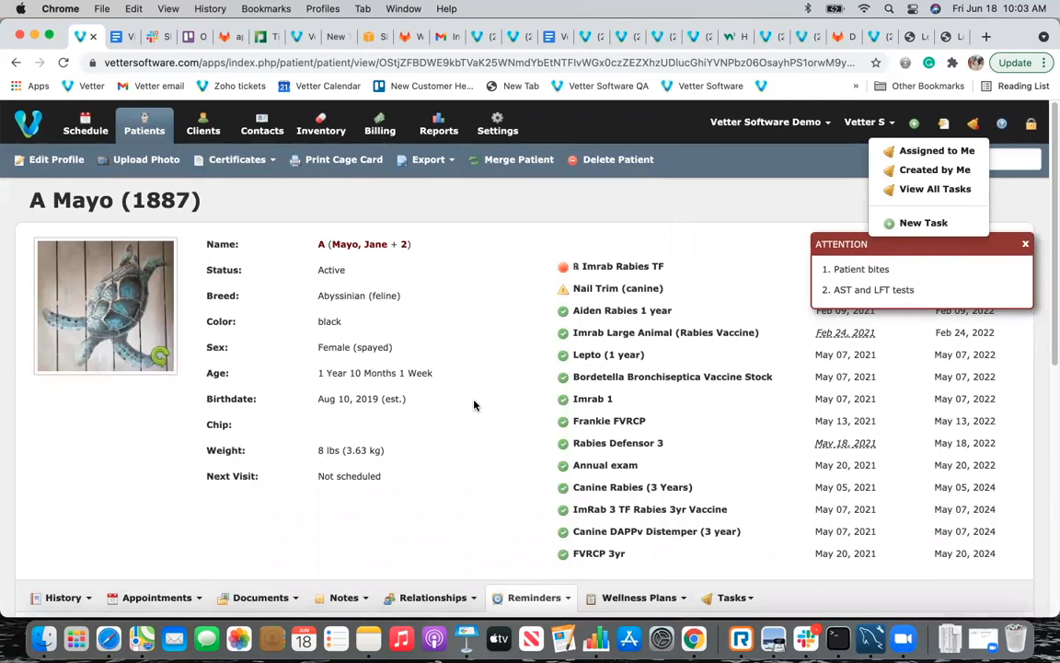
pyautogui.click(953, 190)
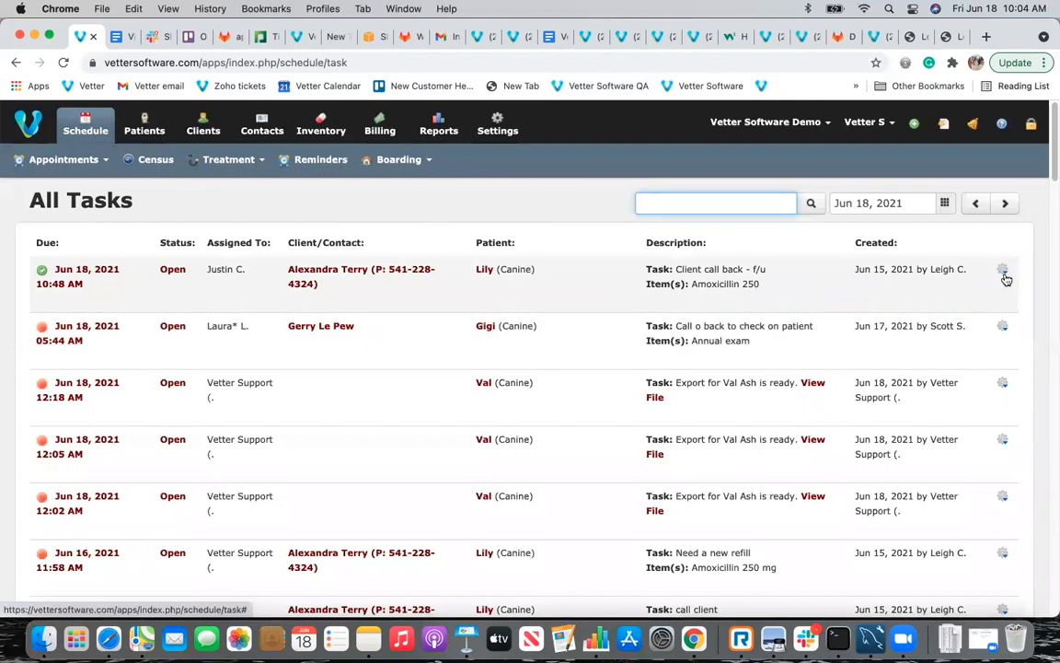
pyautogui.click(1006, 276)
pyautogui.click(961, 310)
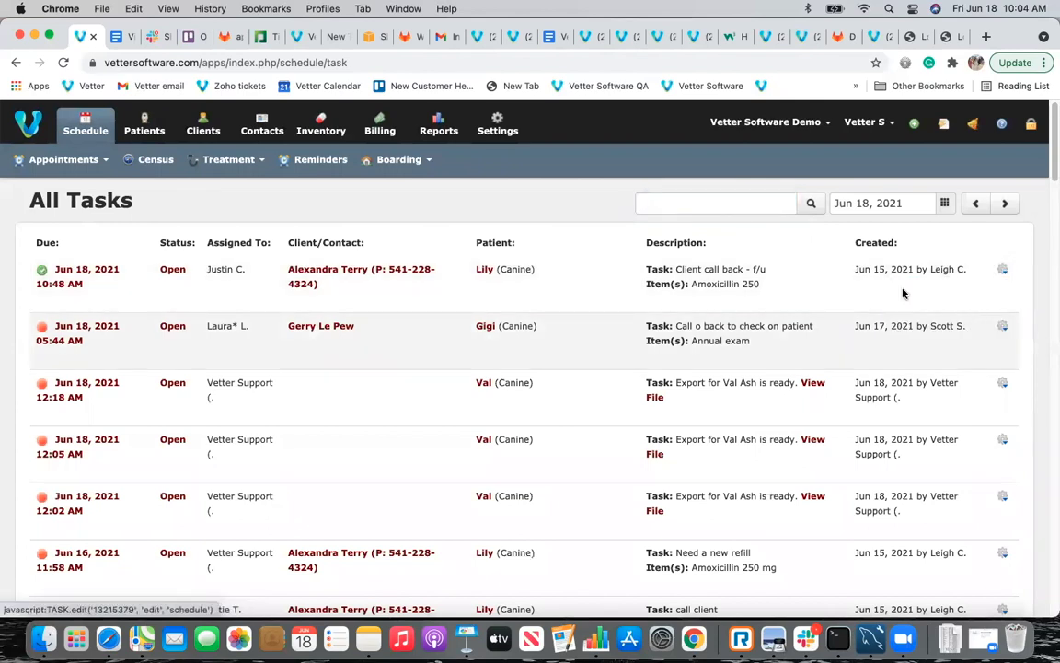
pyautogui.click(466, 206)
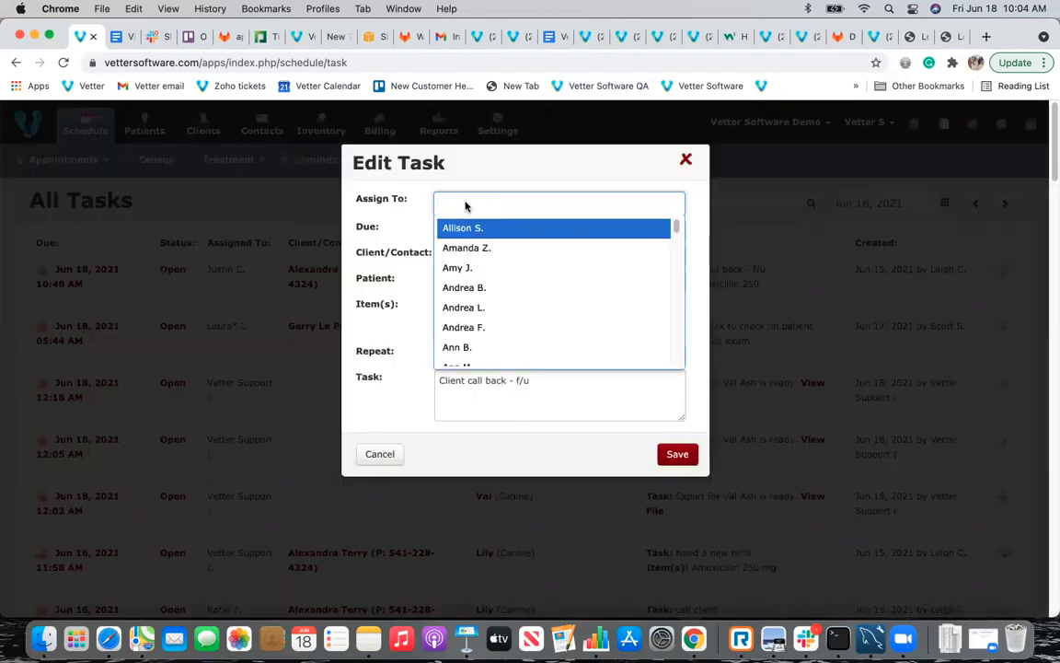
pyautogui.write('barr')
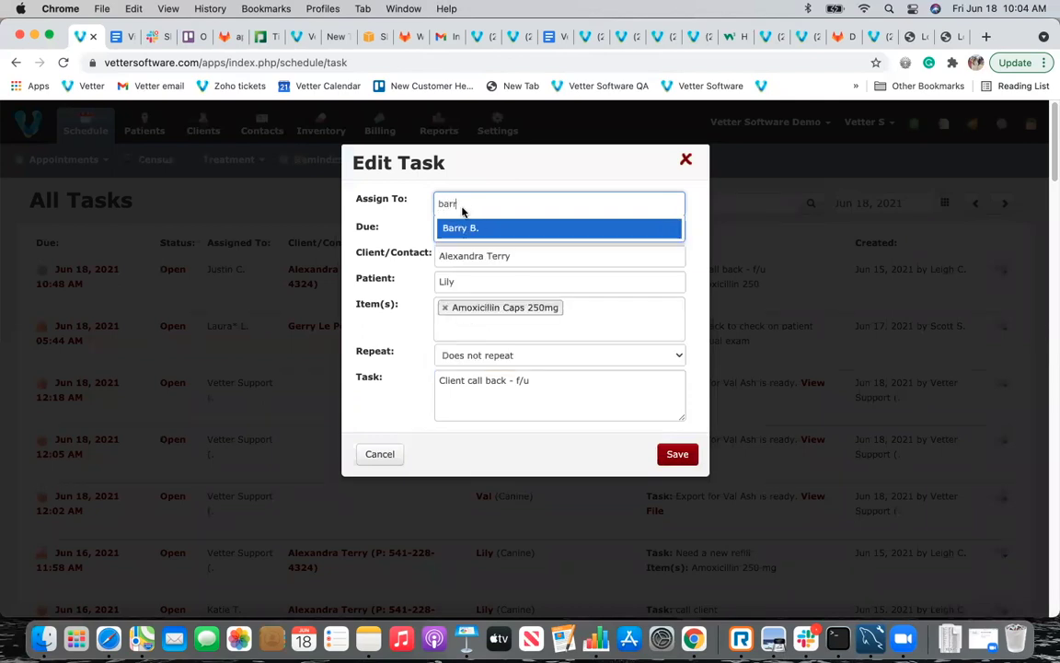
pyautogui.click(464, 228)
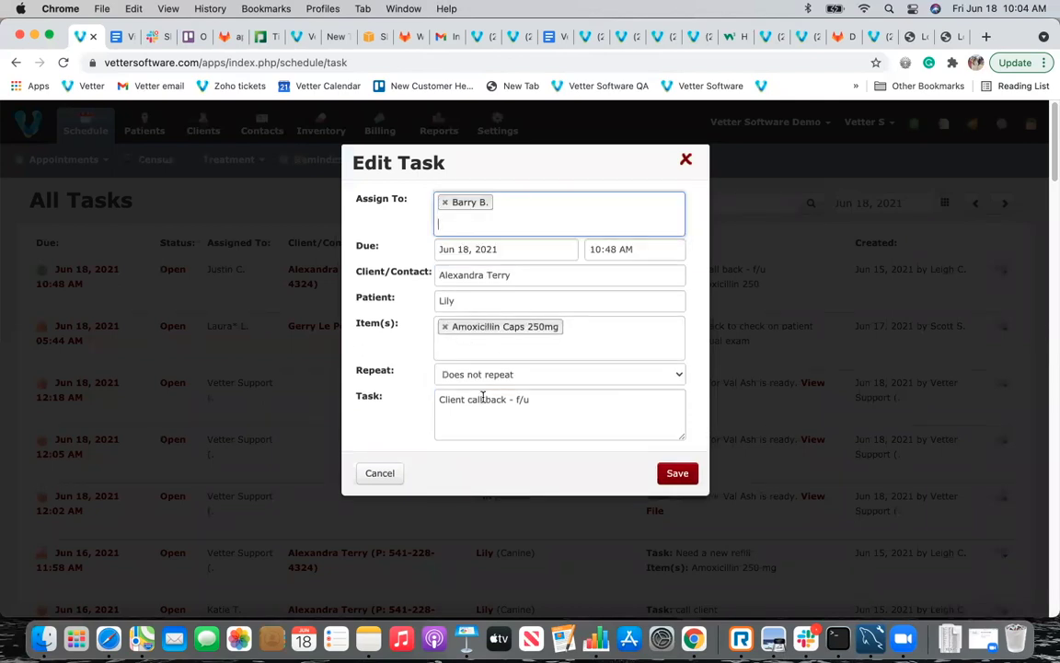
# Append "- still concerned, wanted to know if medication change is needed" to the task description and save the task.
pyautogui.click(551, 399)
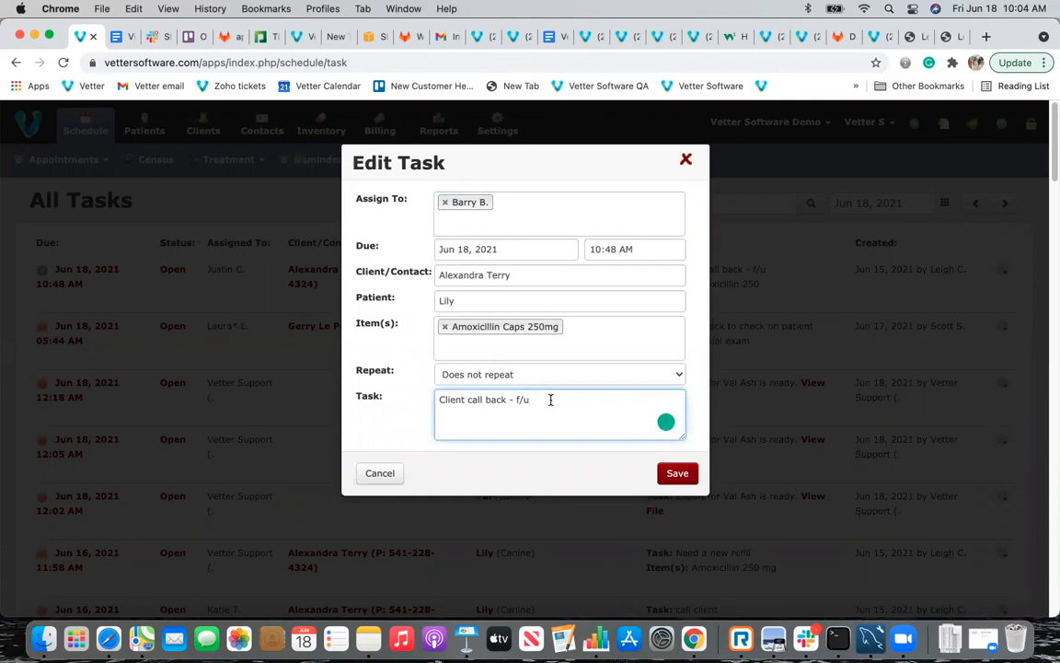
pyautogui.write('-')
pyautogui.write(' still ')
pyautogui.write('concerned')
pyautogui.write(', wanted to a')
pyautogui.write('now if ma')
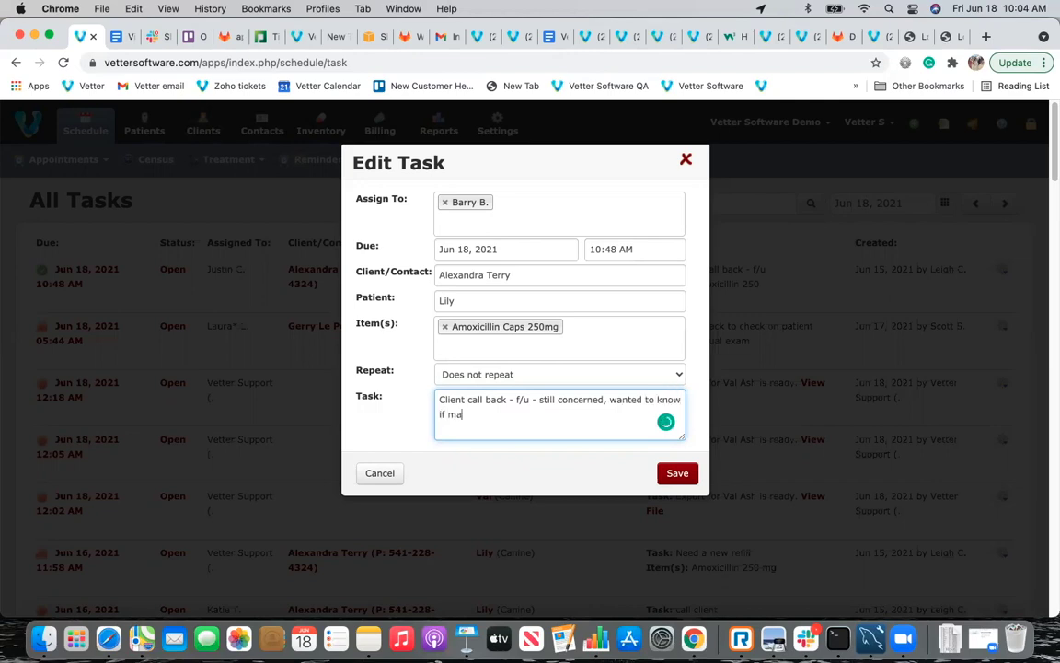
pyautogui.write('dication change is needed')
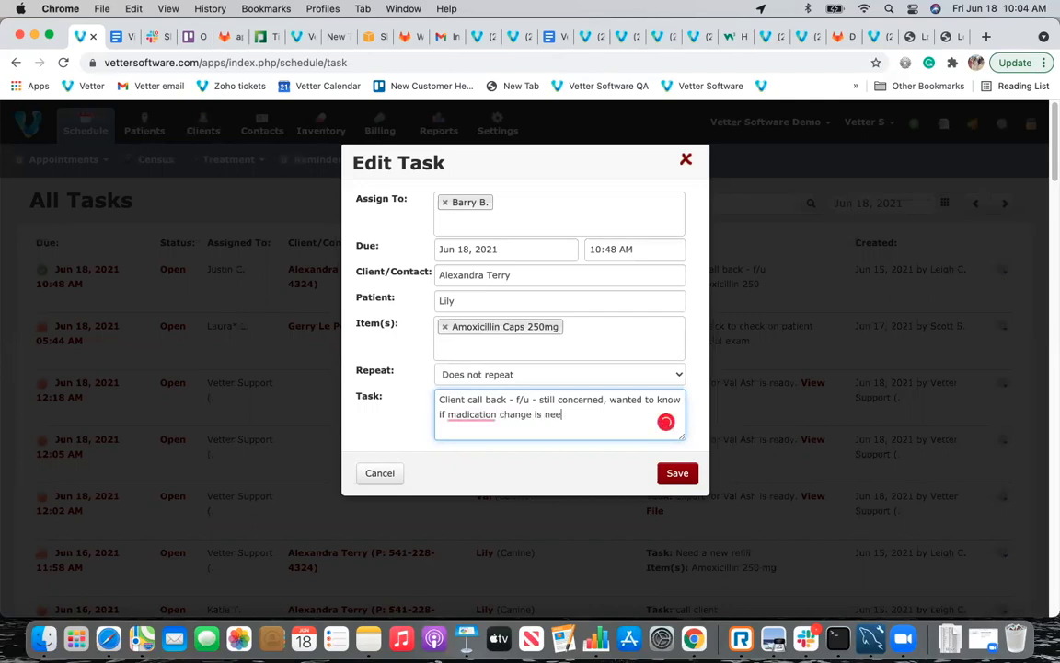
pyautogui.rightClick(462, 418)
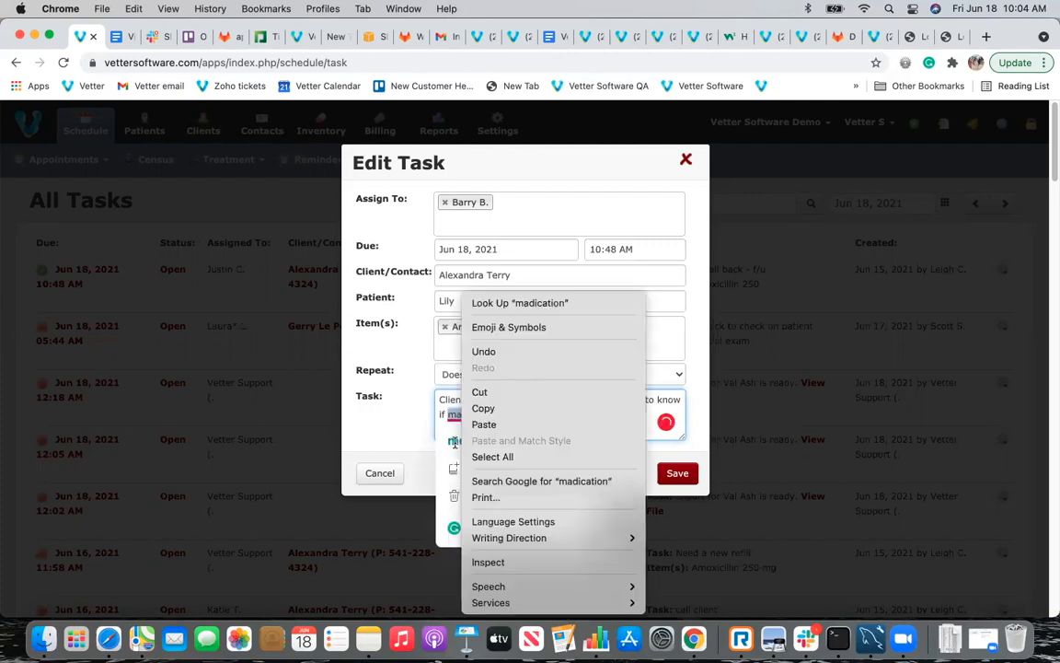
pyautogui.click(430, 423)
pyautogui.click(472, 441)
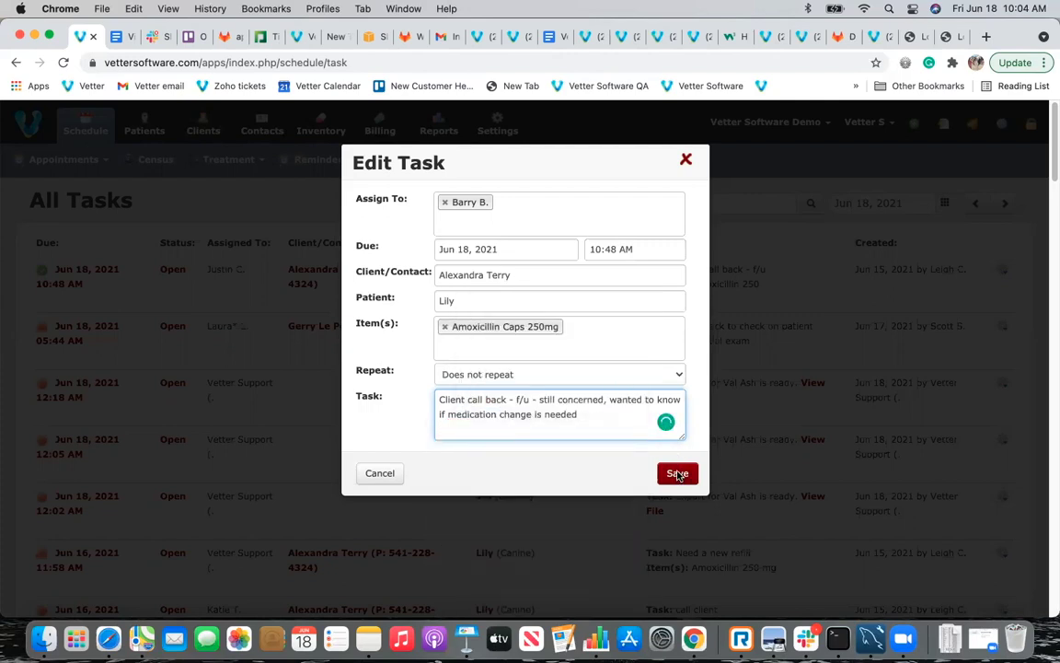
pyautogui.click(677, 473)
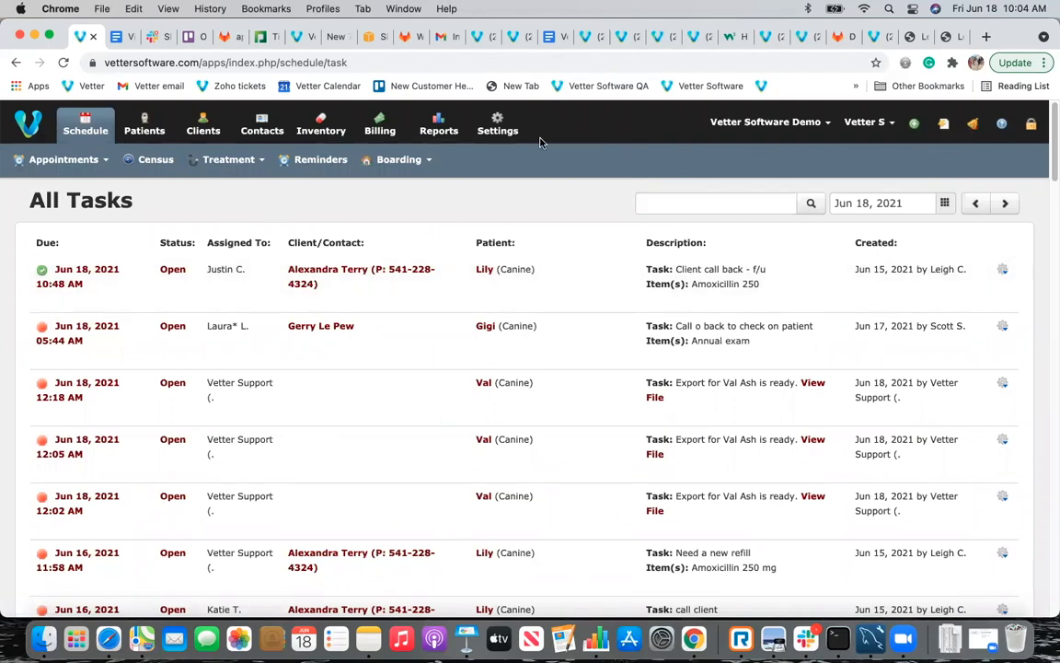
# Reopen the most recently viewed patient's record and dismiss its attention alert.
pyautogui.click(943, 122)
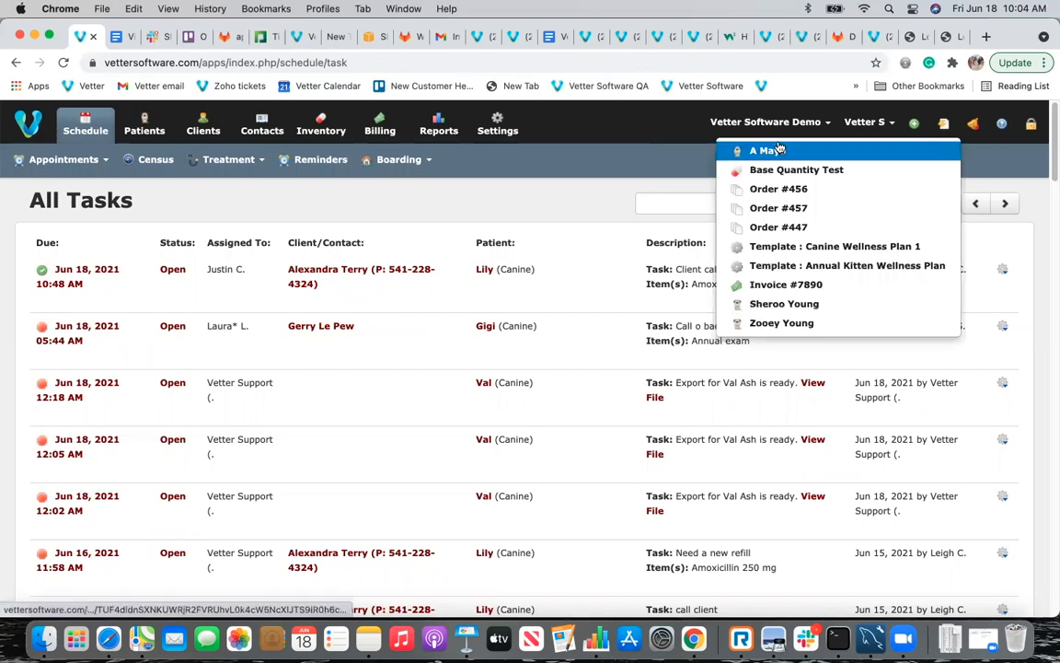
pyautogui.click(778, 149)
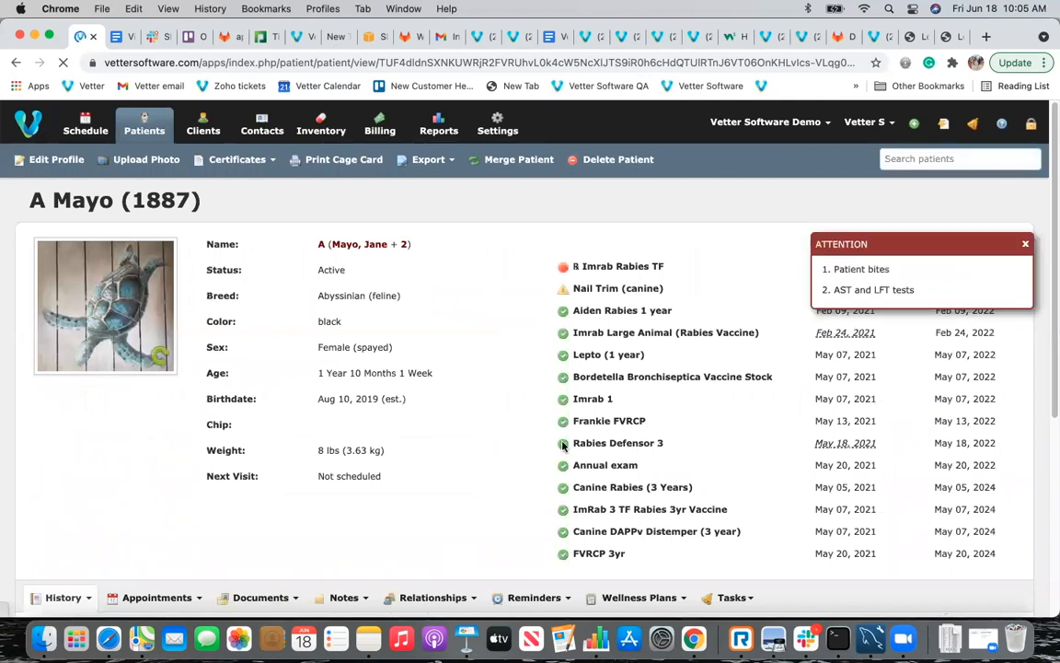
pyautogui.click(1025, 244)
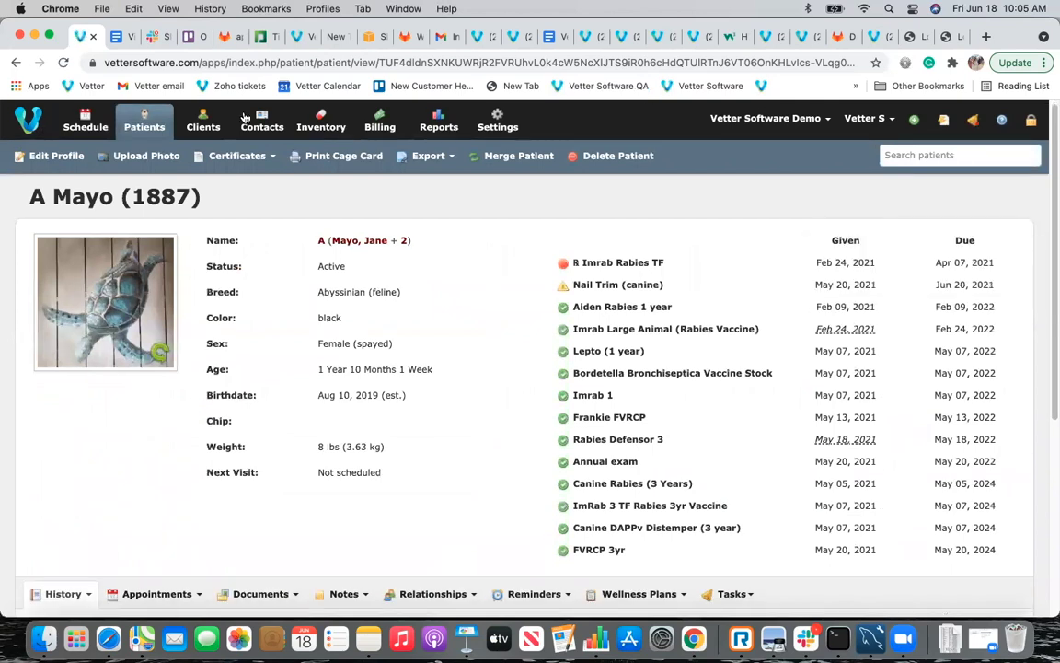
# View the client dashboard with its quick-create options and the client list's all, active and inactive filters.
pyautogui.click(203, 123)
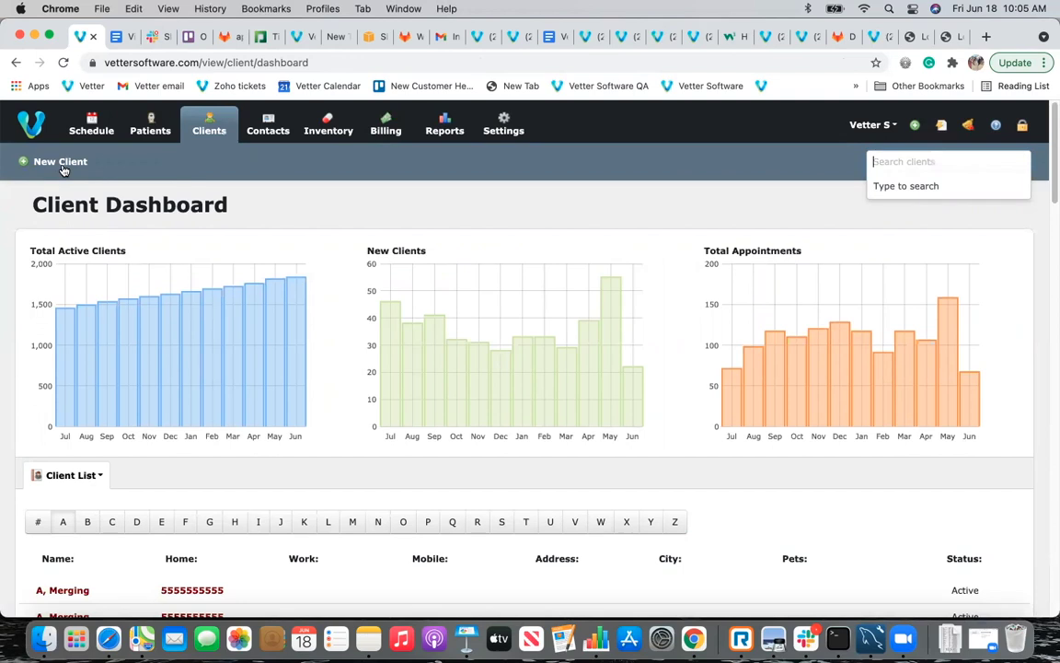
pyautogui.click(912, 127)
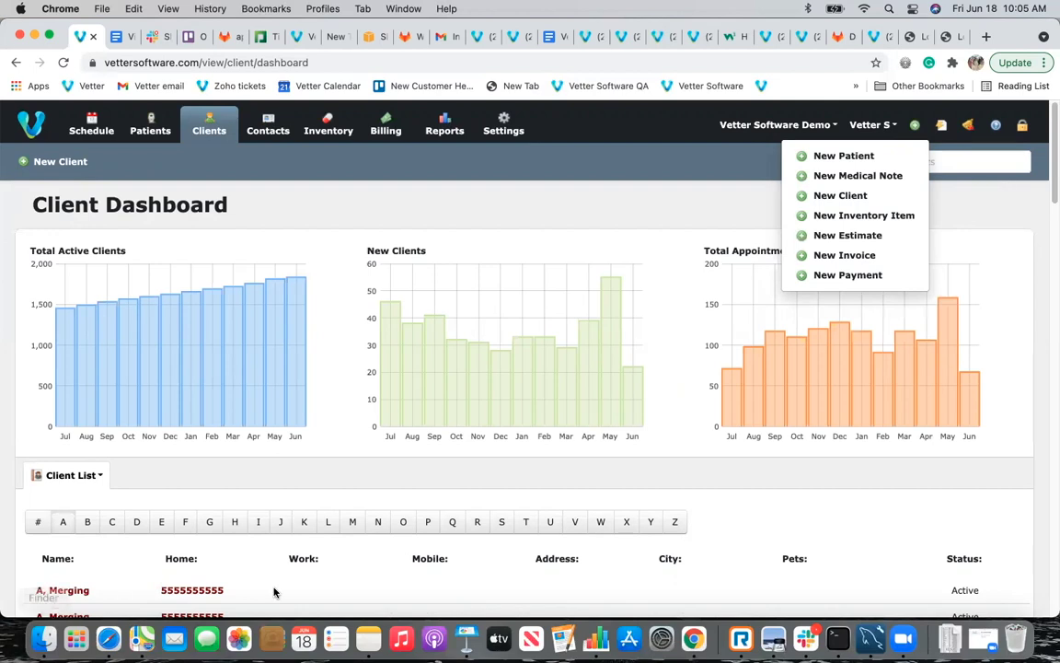
pyautogui.click(74, 476)
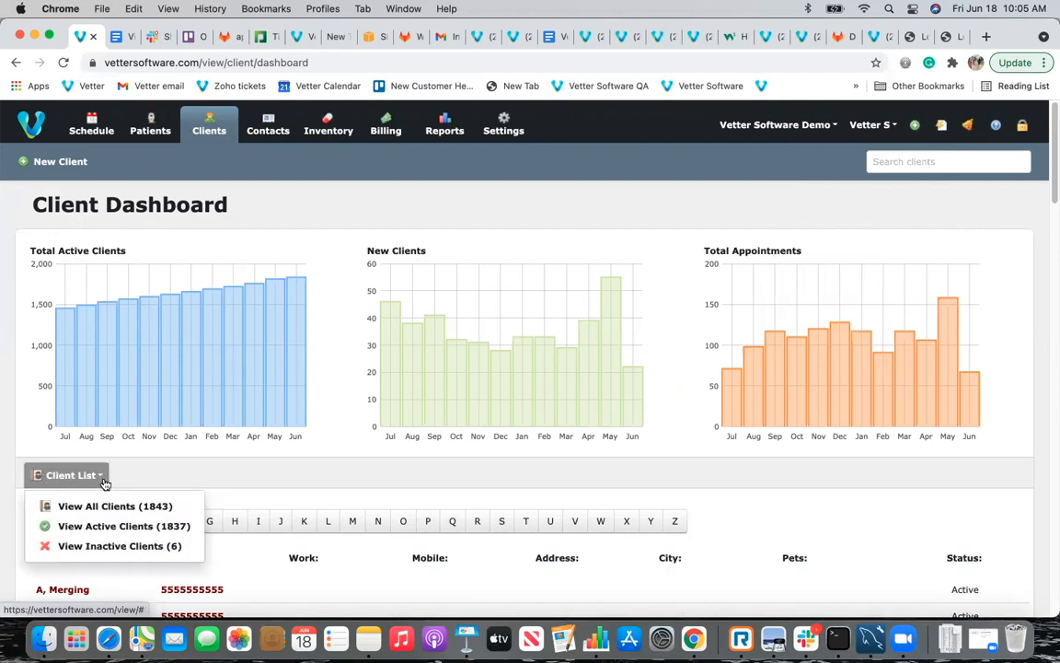
# Return to the most recently viewed patient and open the owner's client profile.
pyautogui.click(942, 125)
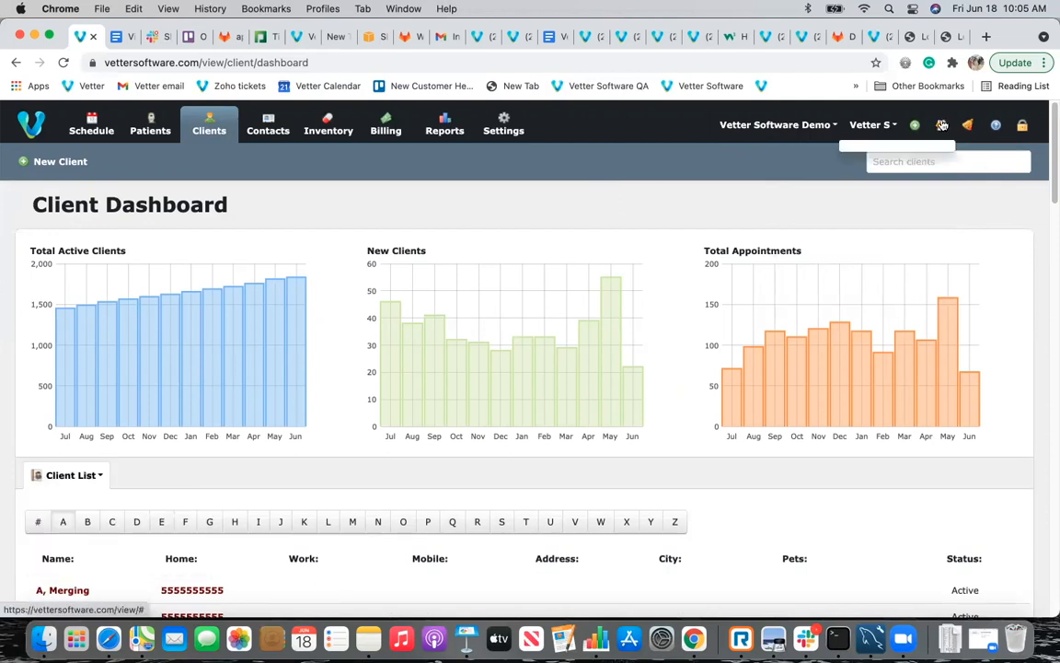
pyautogui.click(787, 155)
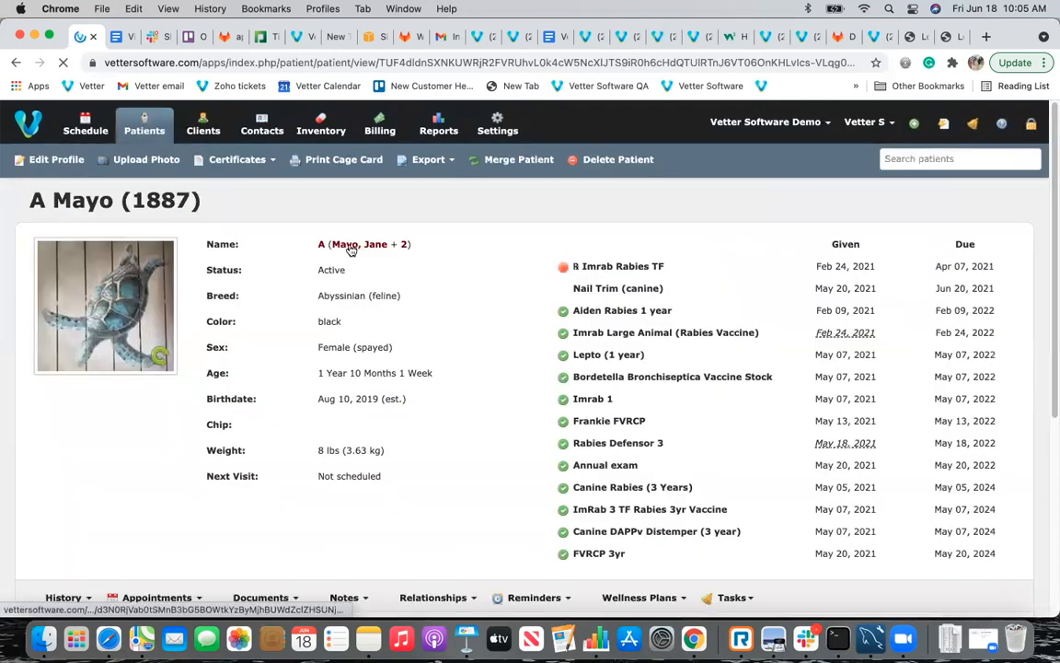
pyautogui.click(356, 249)
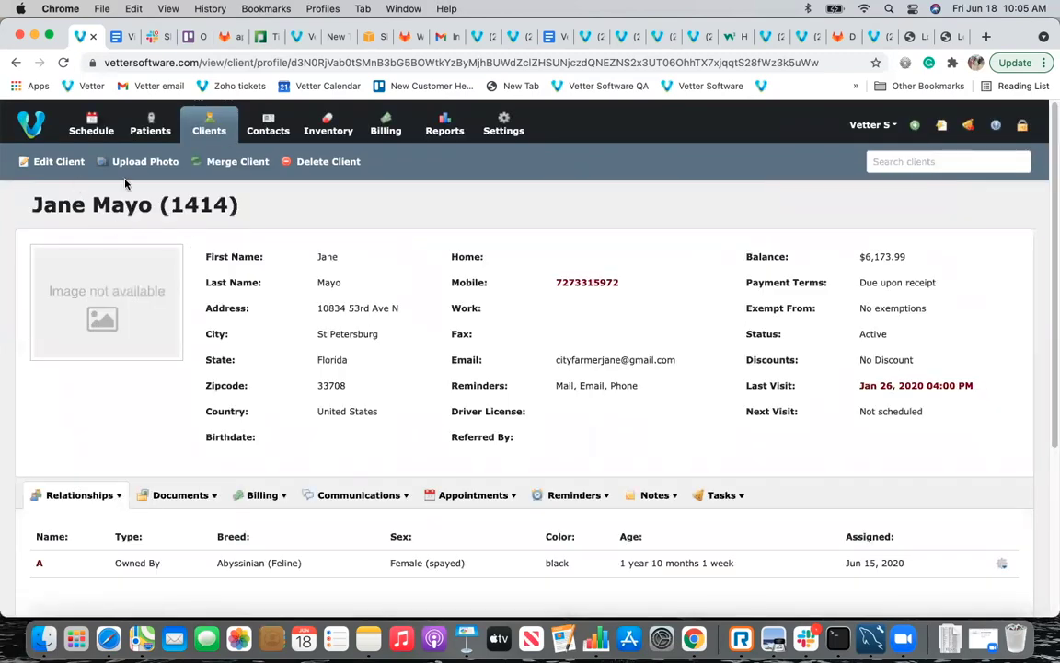
# Exempt the client from Late Fees, save the profile and dismiss the notification.
pyautogui.click(58, 162)
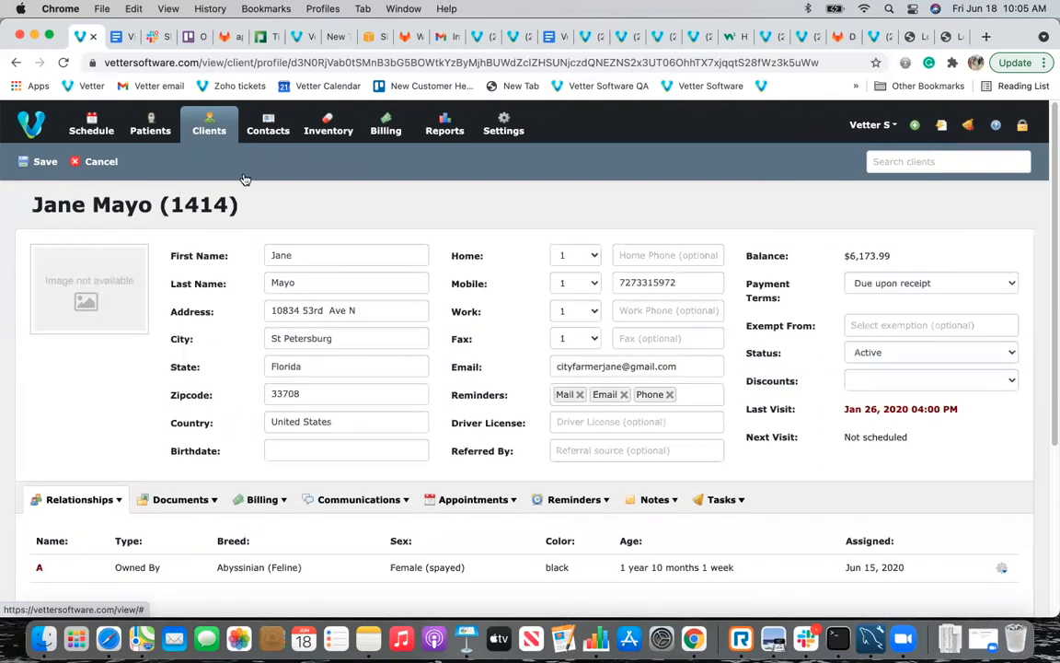
pyautogui.click(881, 322)
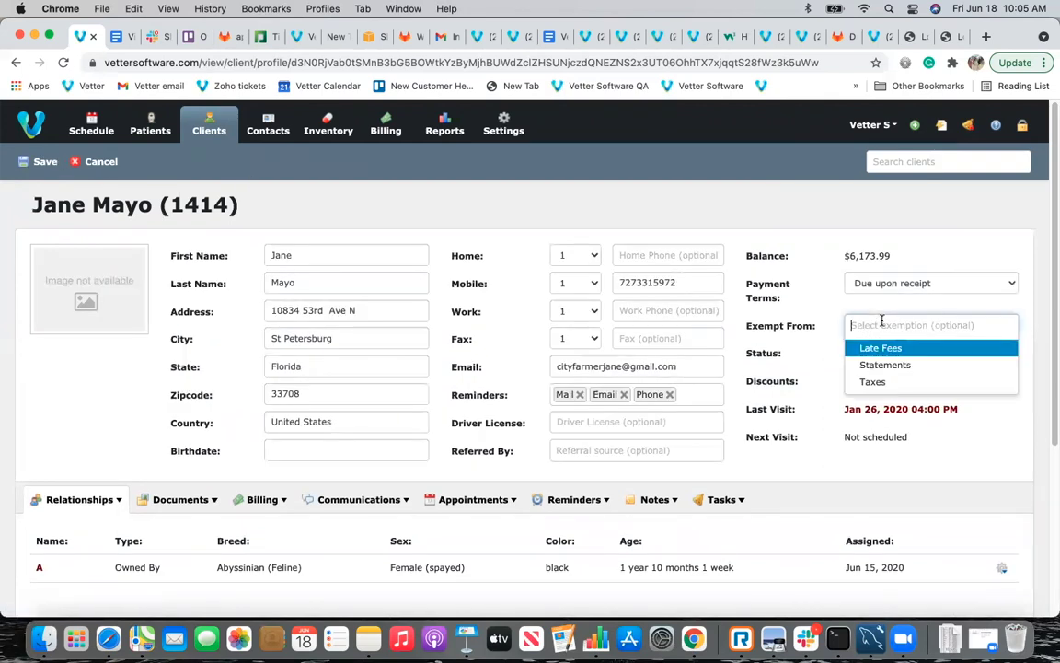
pyautogui.click(874, 348)
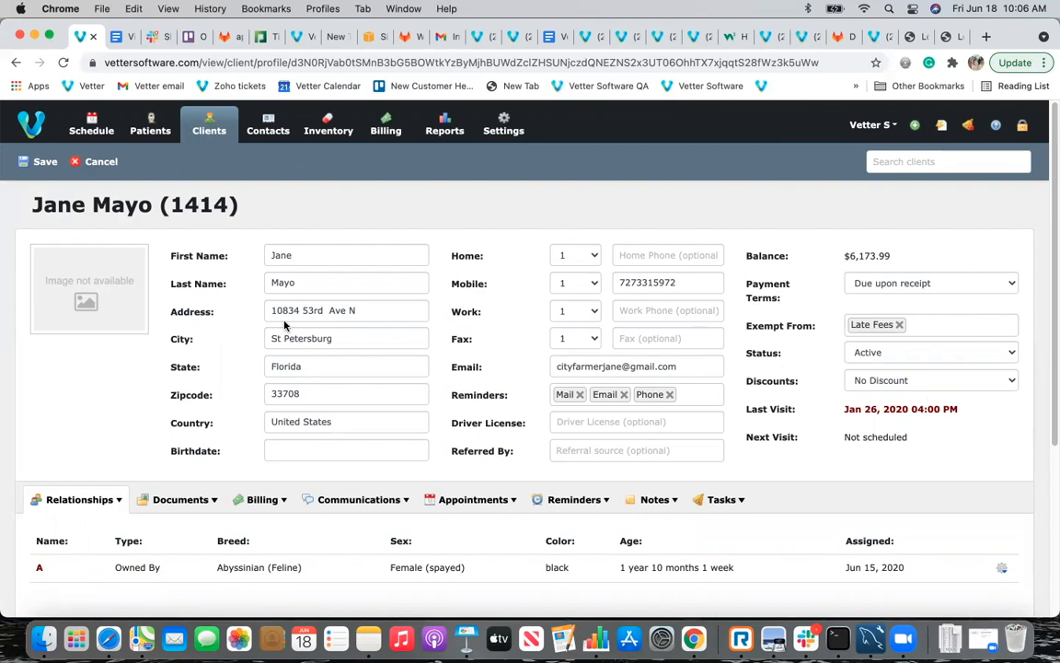
pyautogui.click(45, 162)
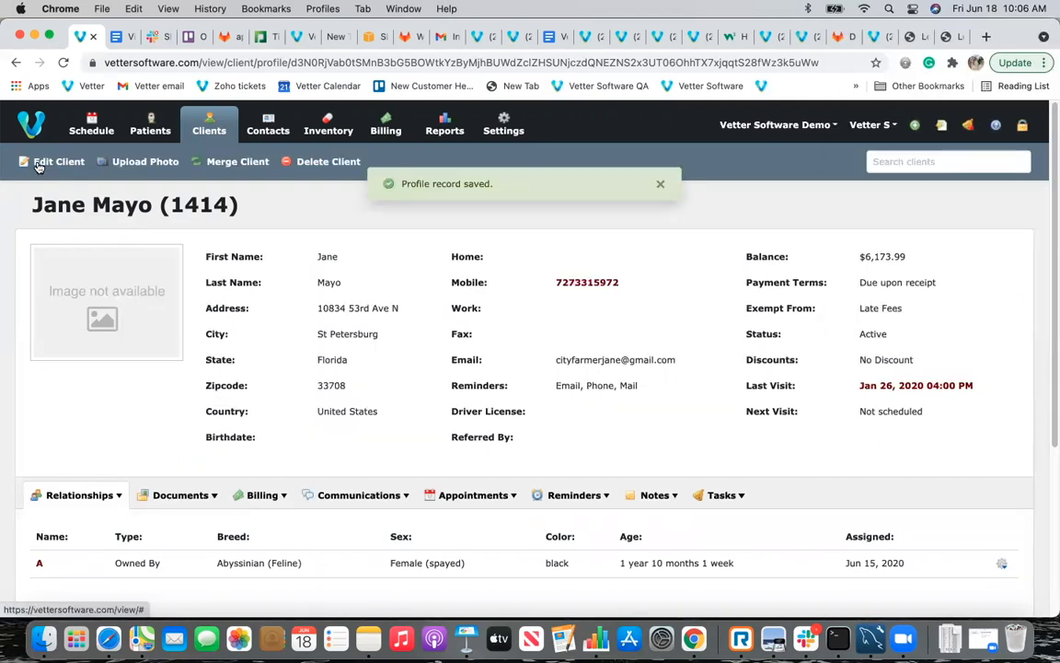
pyautogui.click(657, 185)
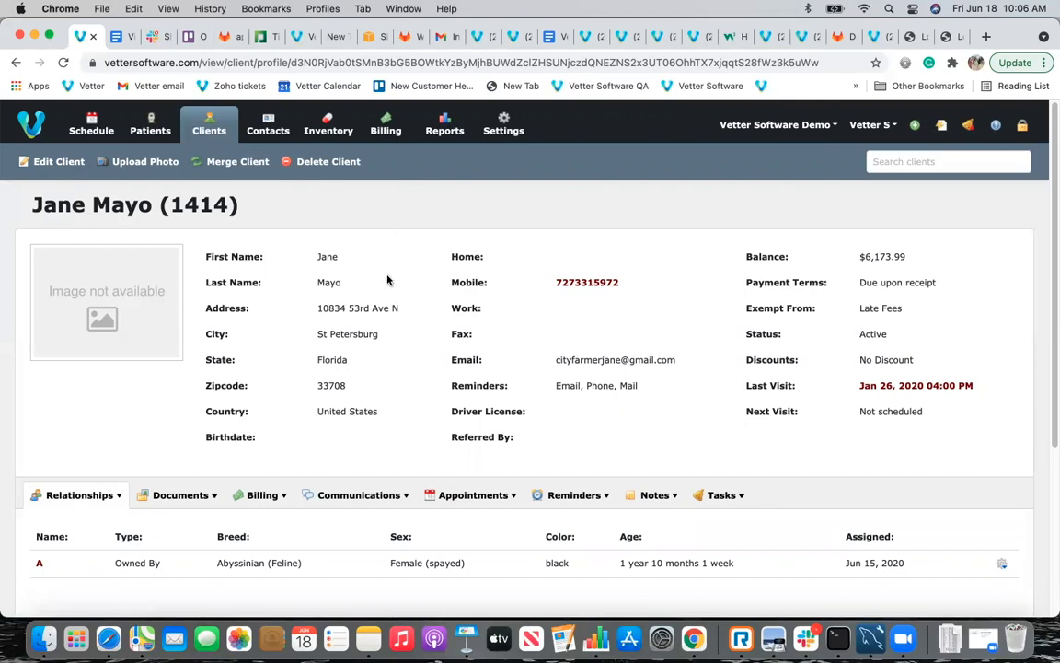
# Examine the client's pet relationship options, account balance and reminder preferences.
pyautogui.scroll(-3, 372, 342)
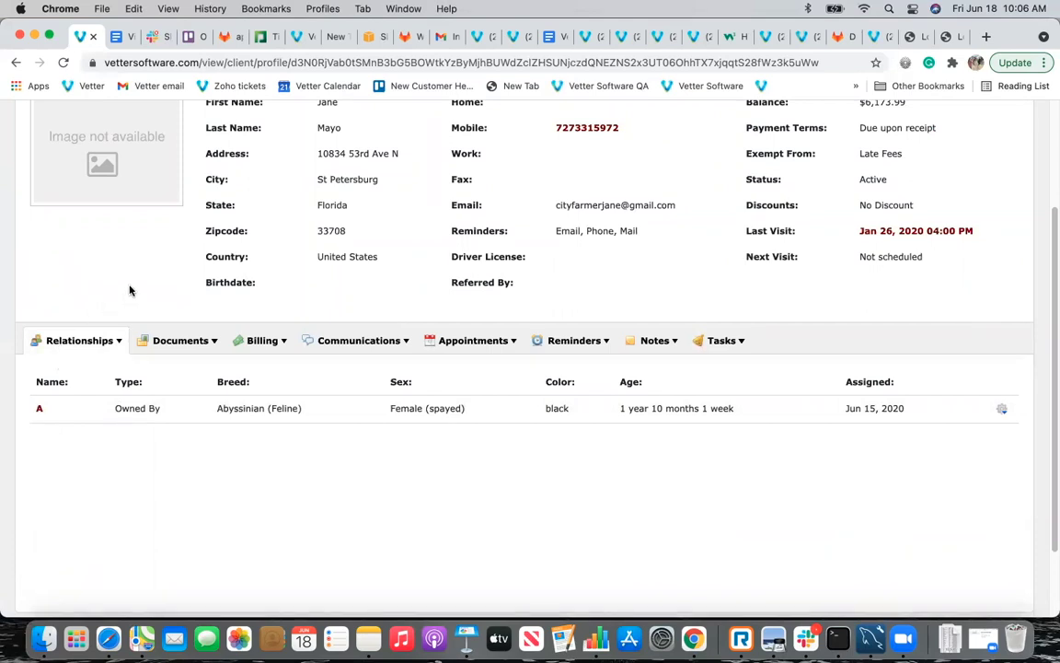
pyautogui.click(1003, 408)
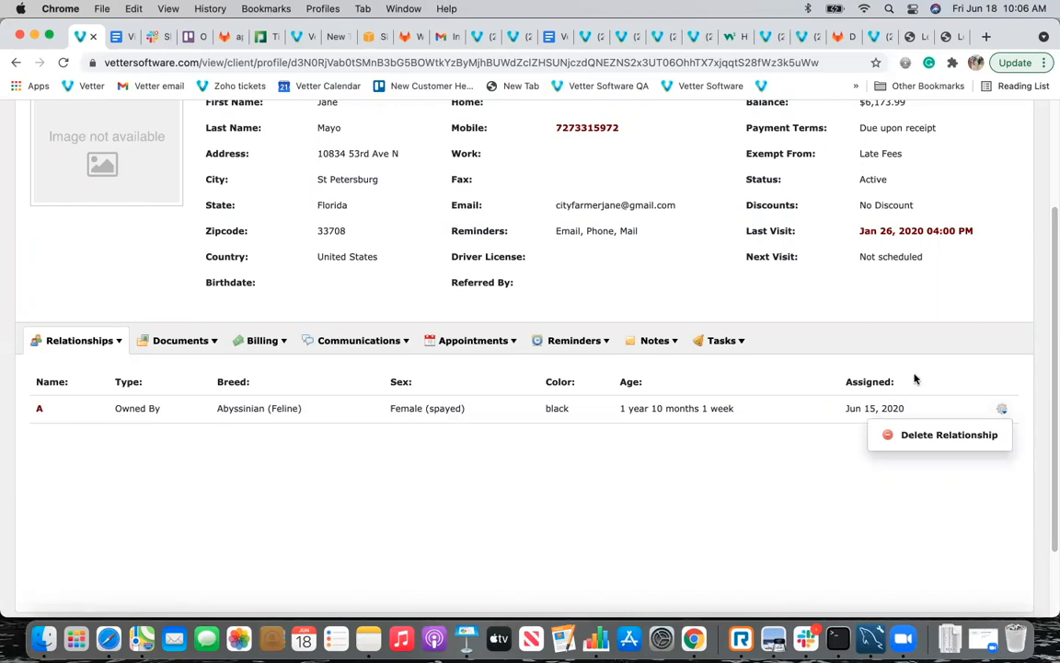
pyautogui.scroll(4, 915, 379)
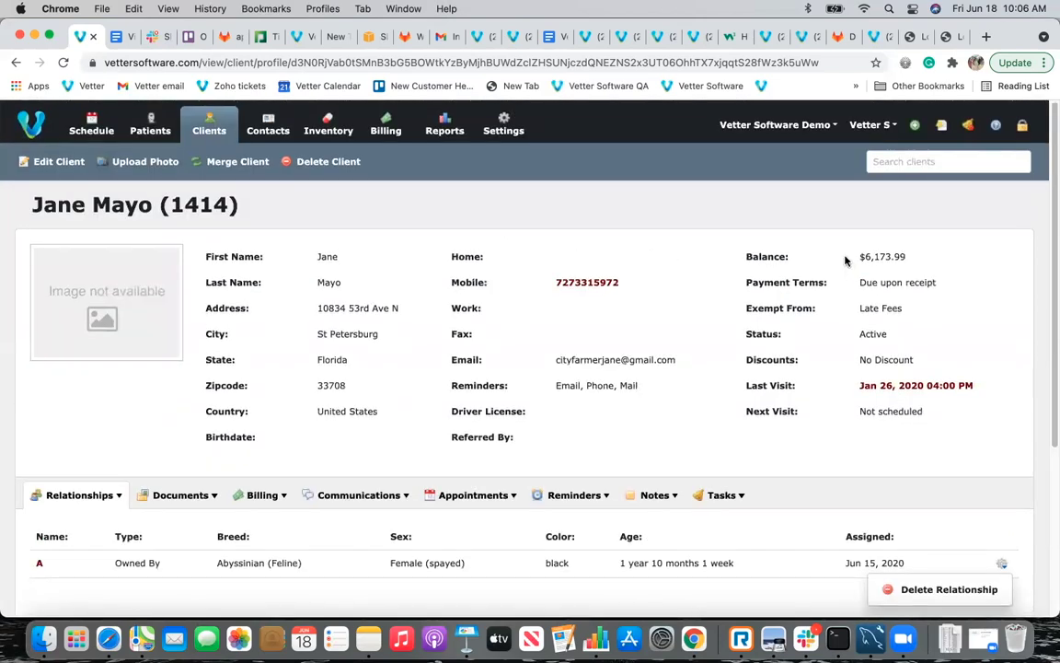
pyautogui.moveTo(862, 257); pyautogui.dragTo(957, 260)
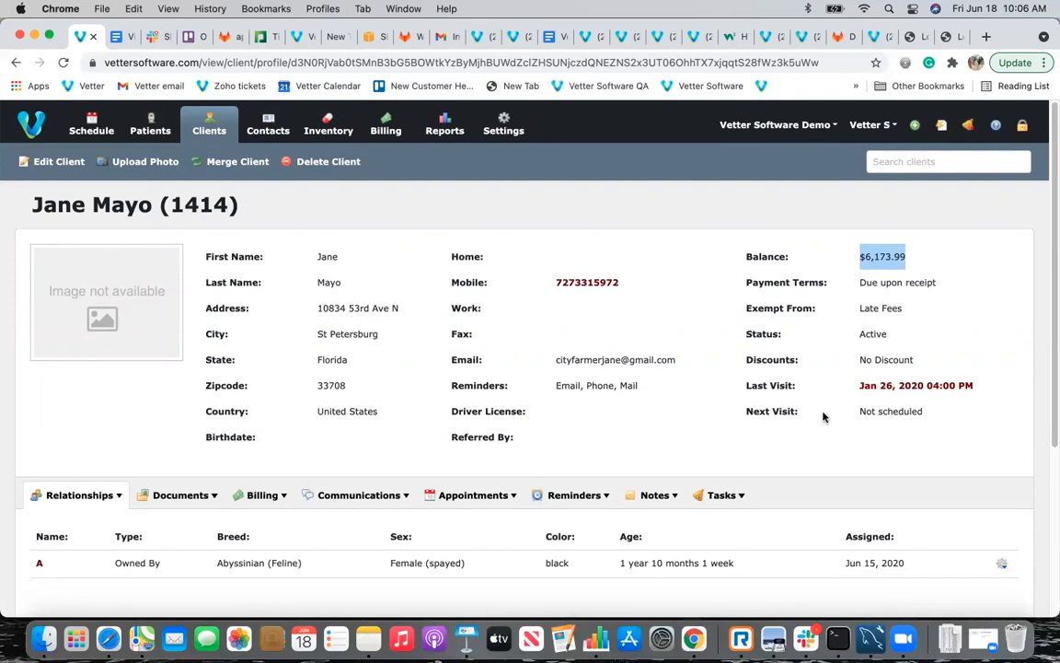
pyautogui.click(579, 389)
pyautogui.moveTo(580, 388); pyautogui.dragTo(453, 379)
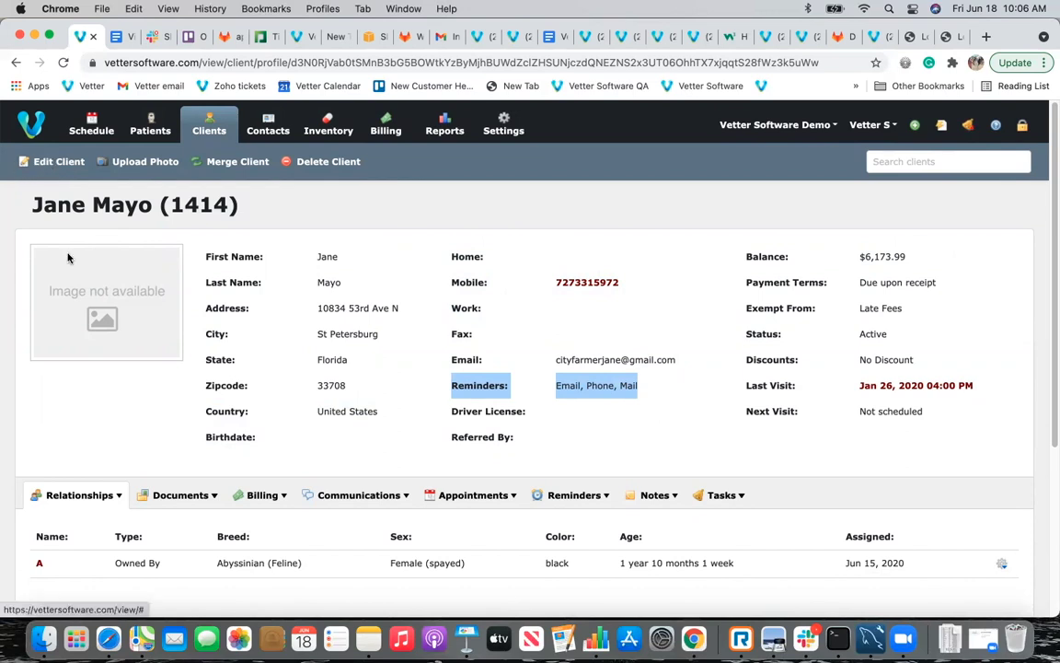
# View the client's document and billing options, and list the client's credits.
pyautogui.click(175, 497)
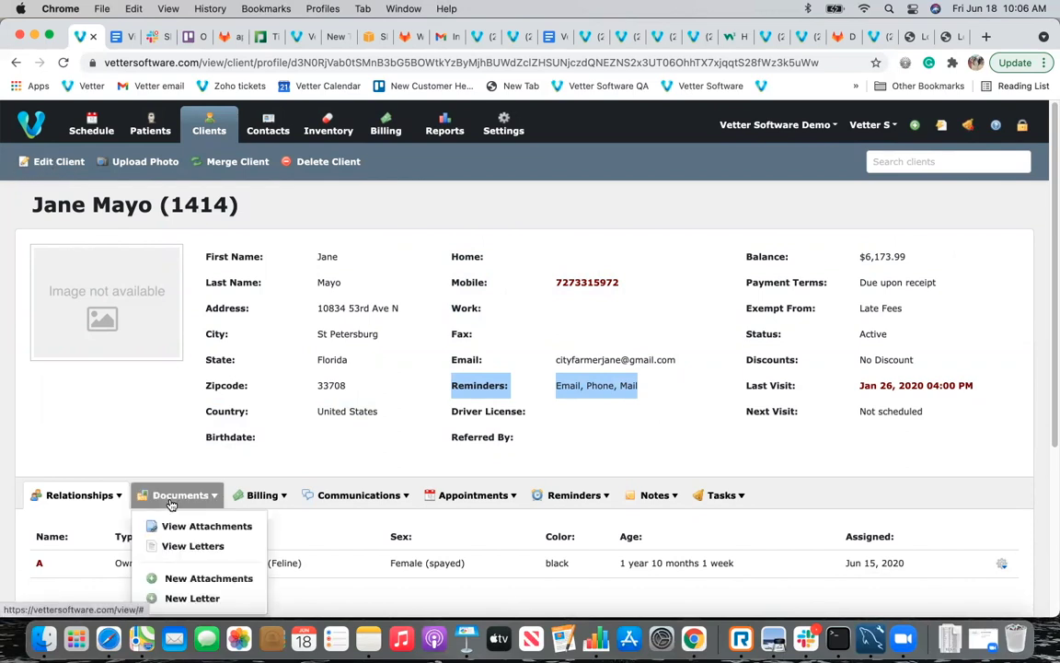
pyautogui.scroll(-1, 189, 546)
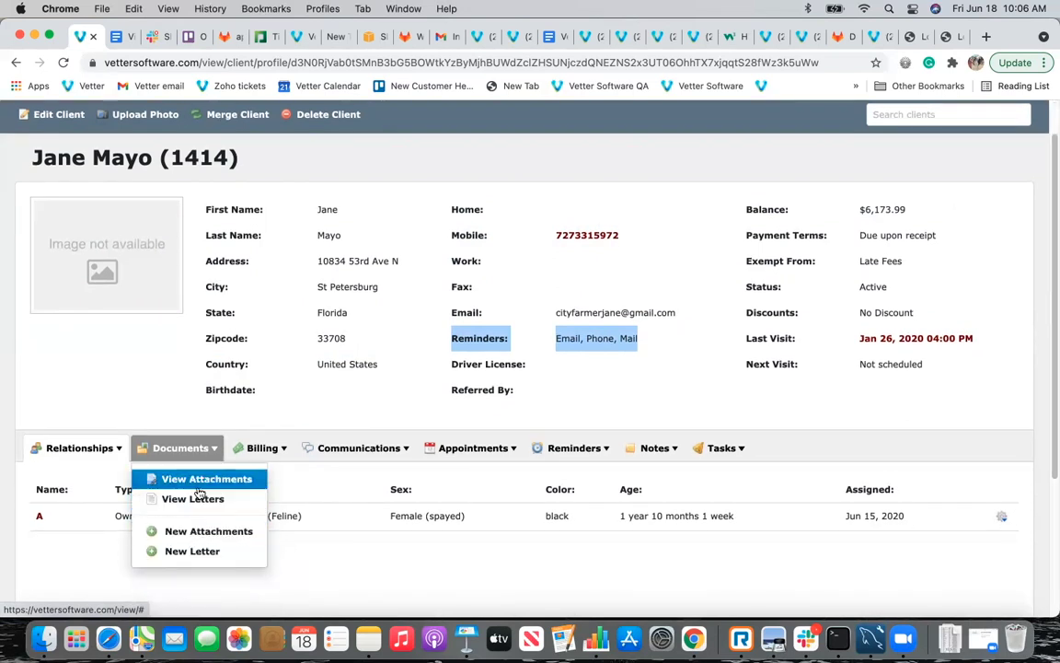
pyautogui.click(287, 446)
pyautogui.scroll(-5, 287, 446)
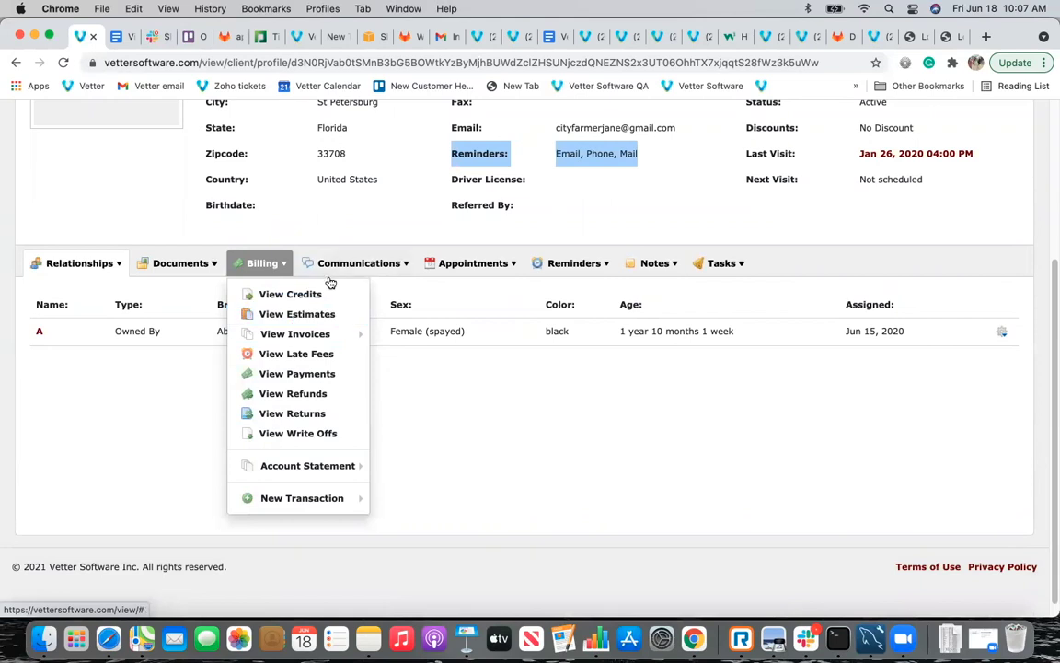
pyautogui.click(324, 297)
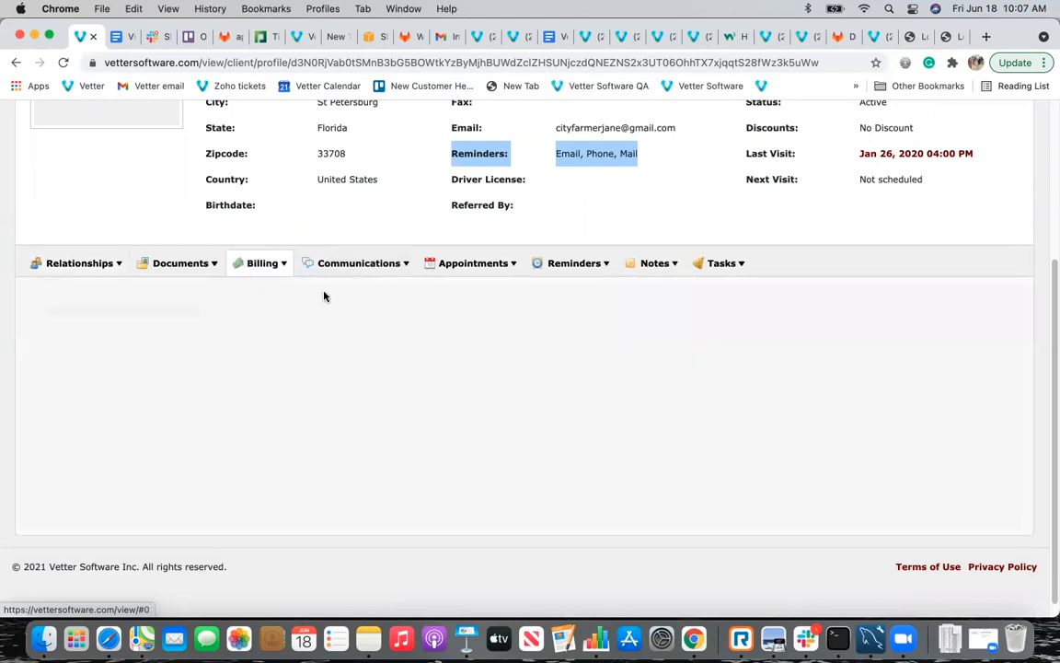
# View the client's invoice filter options and list the client's payments.
pyautogui.click(274, 261)
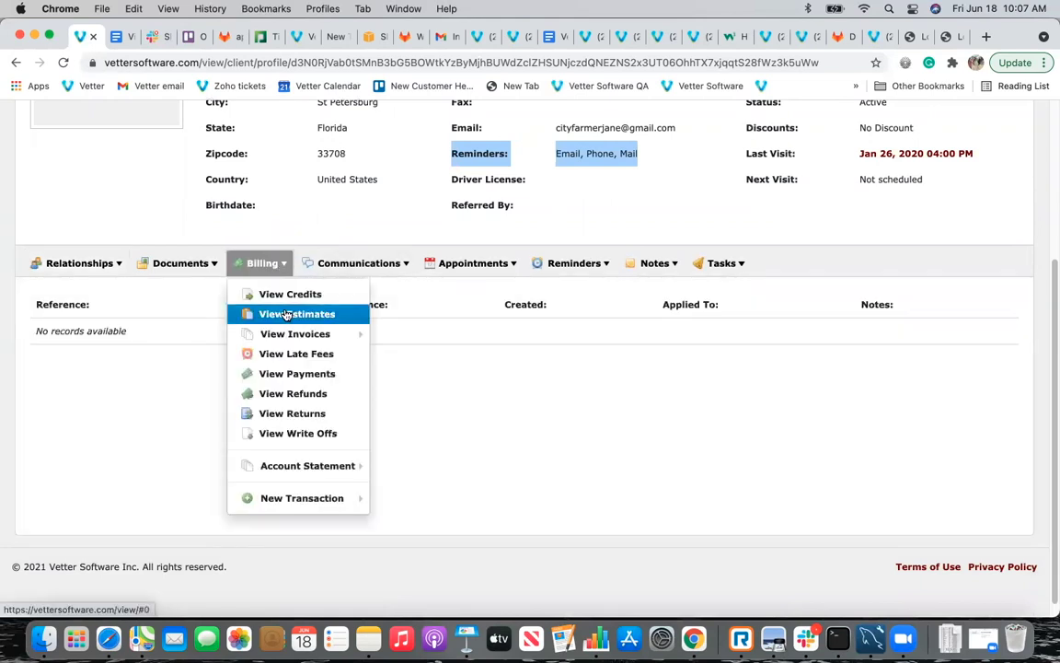
pyautogui.moveTo(293, 334)
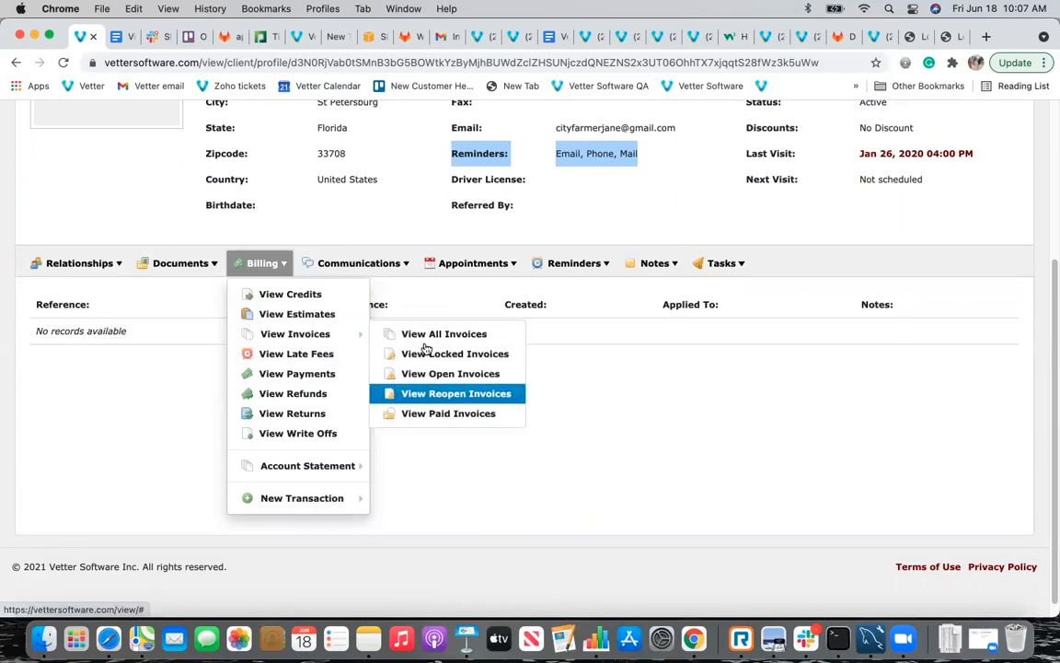
pyautogui.click(324, 373)
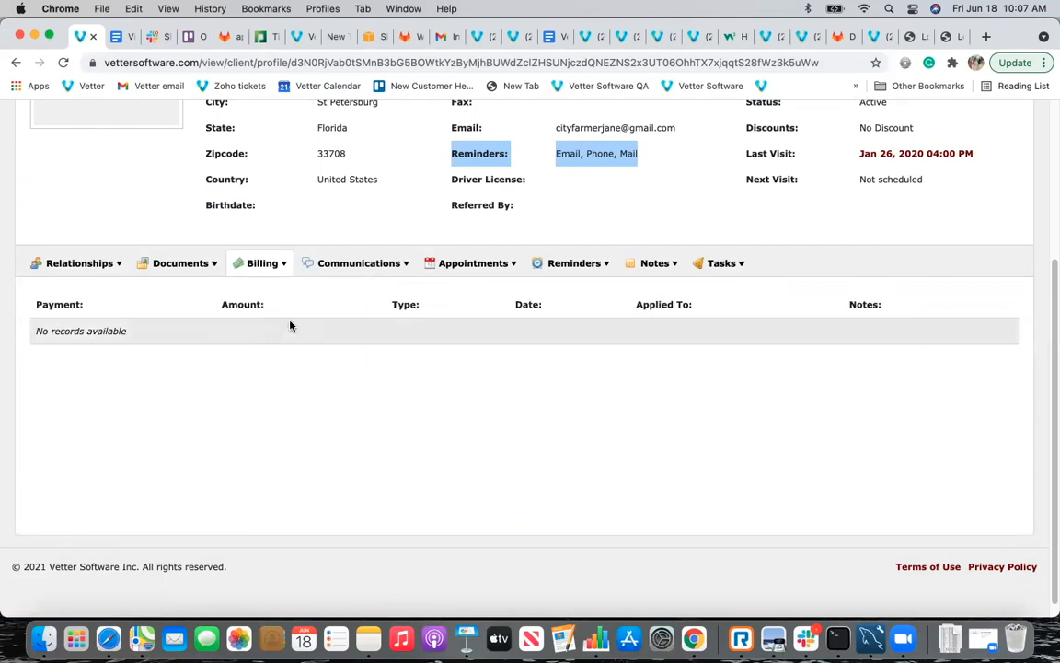
# Examine the account statement print options for period, transaction detail and supporting invoices, and close the dialog without printing.
pyautogui.click(274, 265)
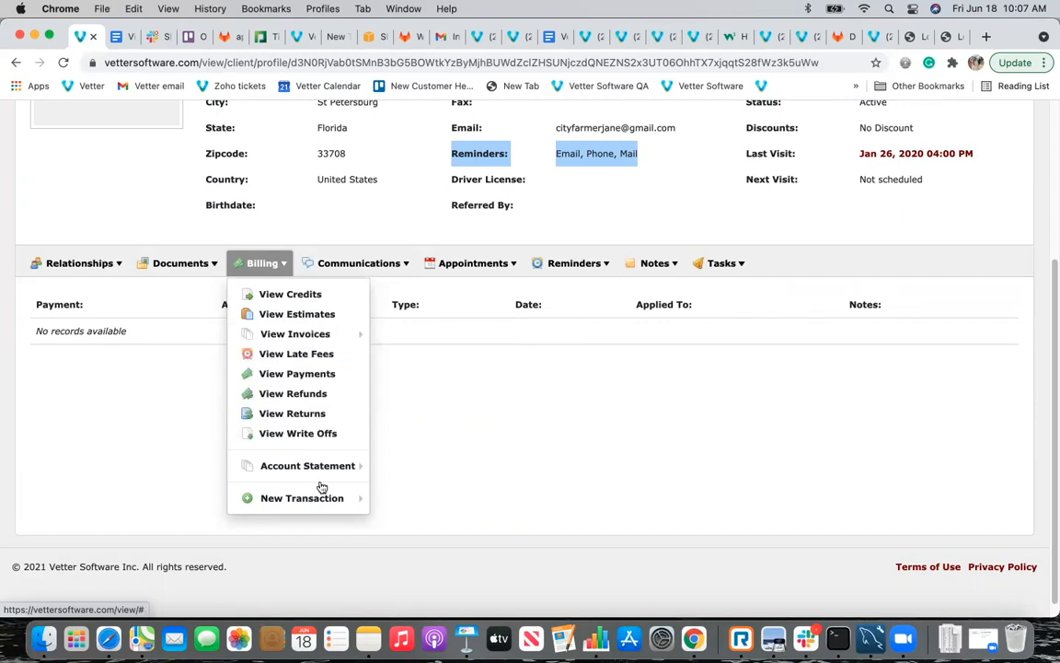
pyautogui.moveTo(348, 466)
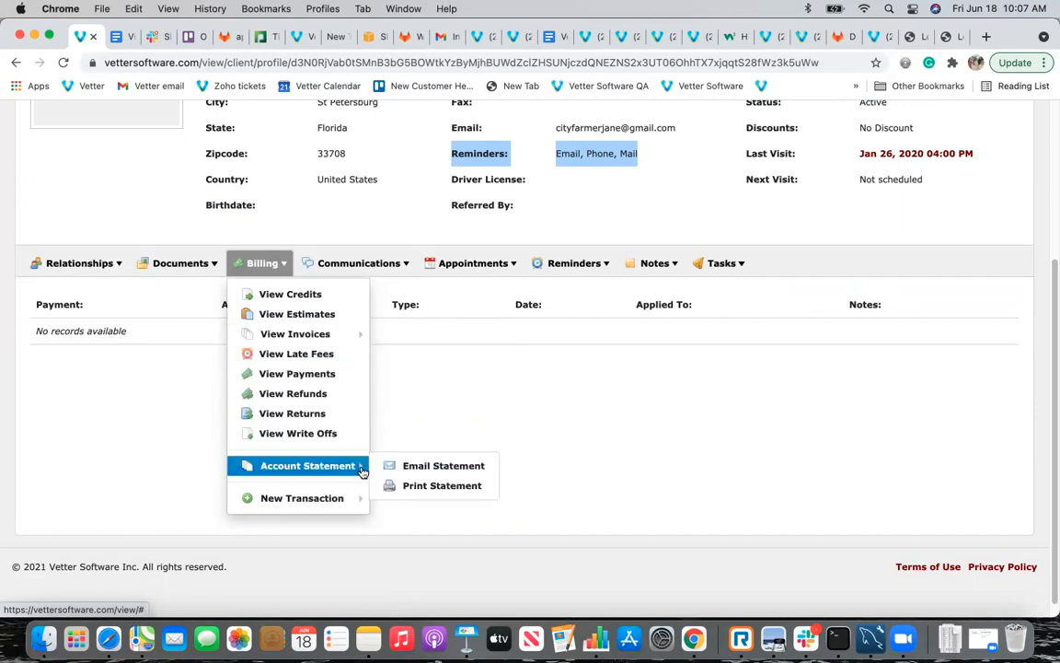
pyautogui.click(433, 486)
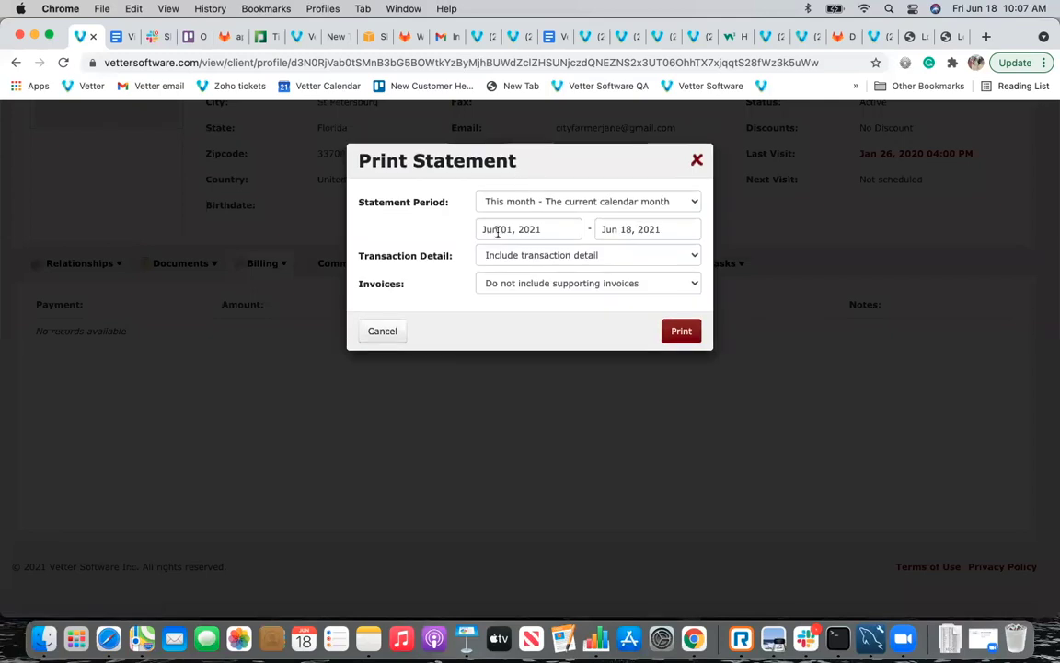
pyautogui.click(497, 232)
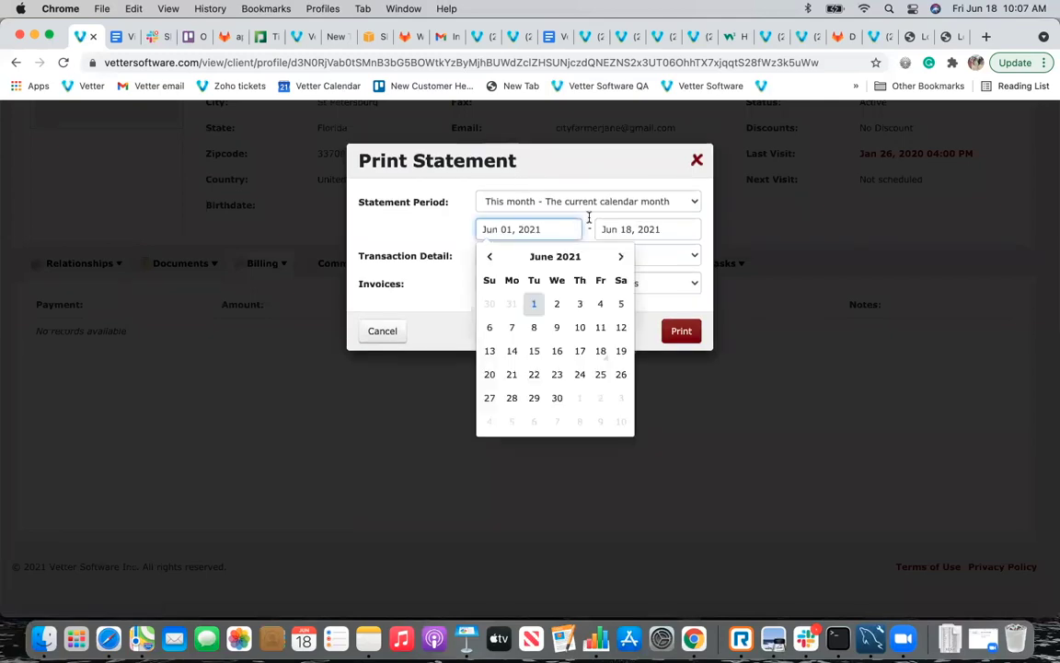
pyautogui.click(390, 241)
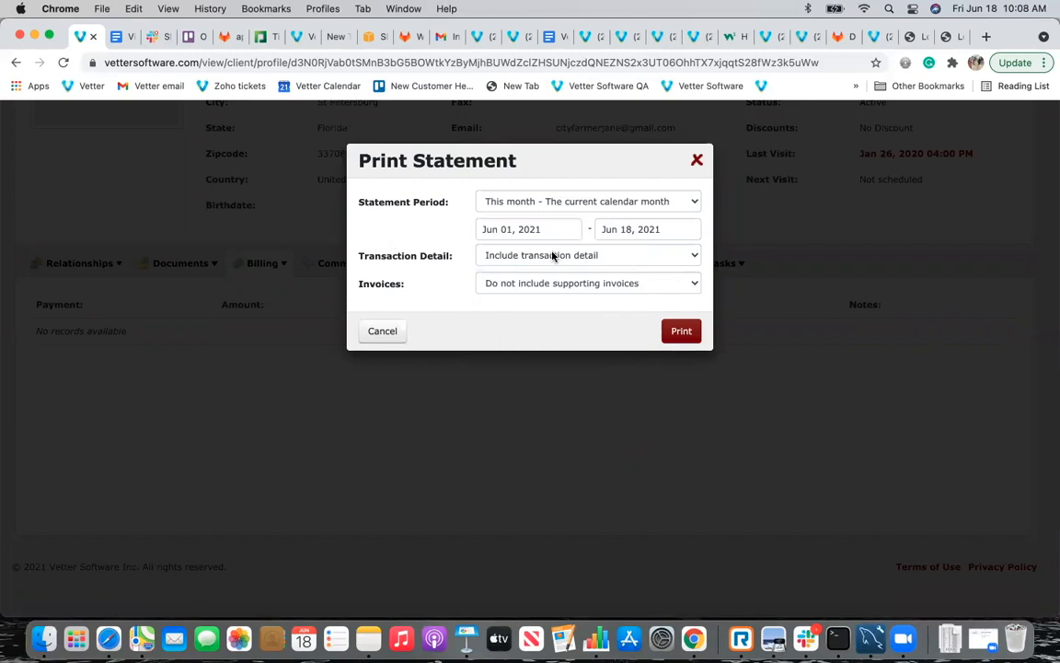
pyautogui.click(553, 256)
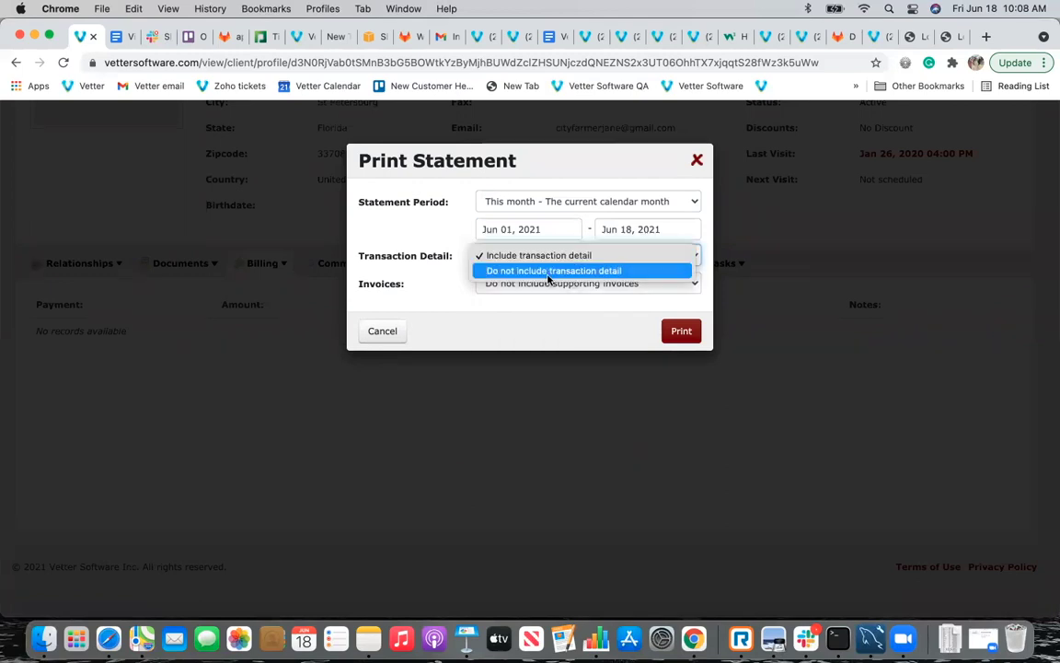
pyautogui.click(545, 274)
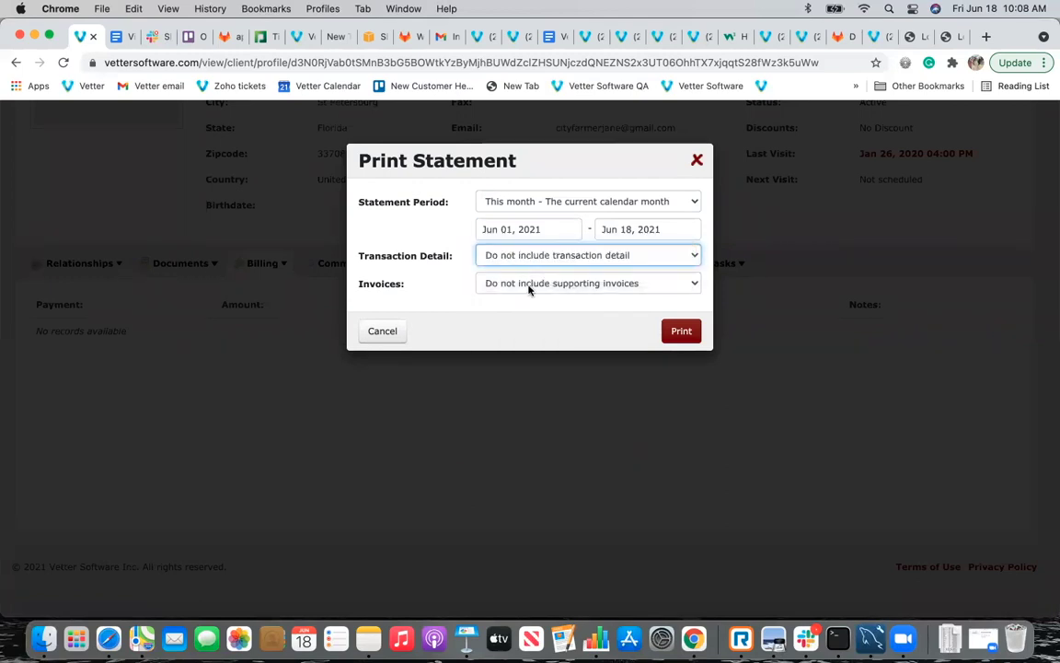
pyautogui.click(527, 286)
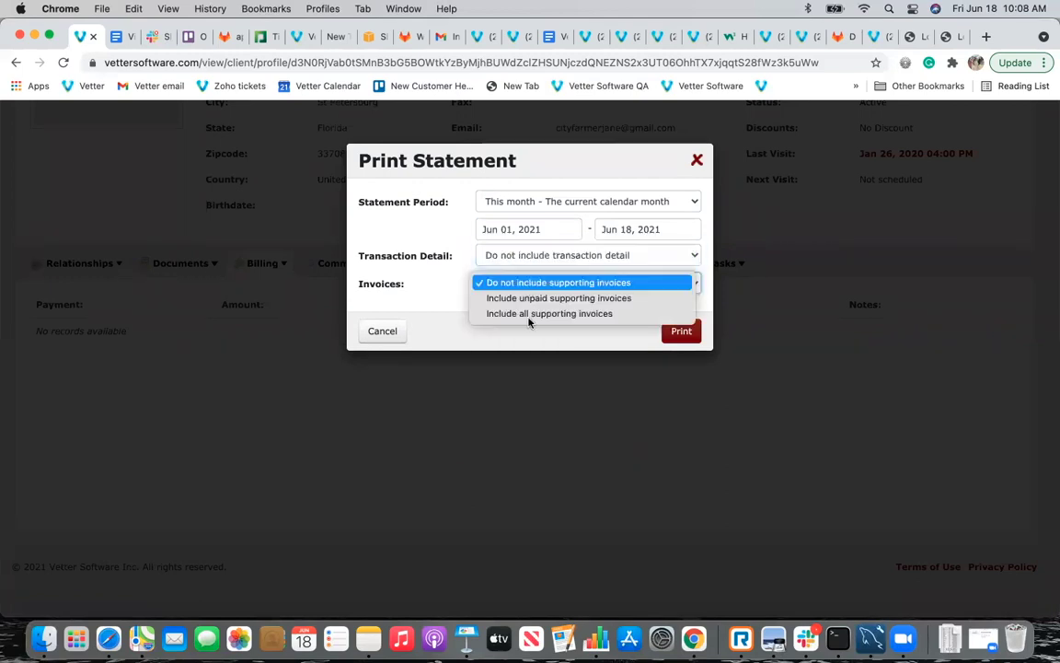
pyautogui.click(695, 164)
pyautogui.click(697, 162)
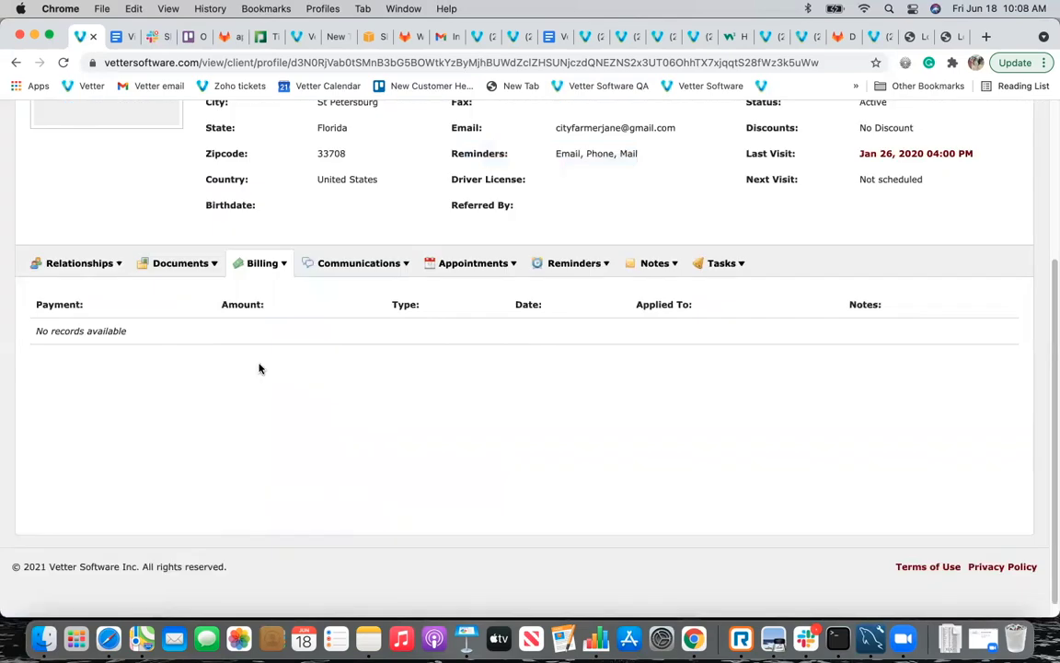
# Start a new invoice, choosing the current client and patient A.
pyautogui.click(268, 262)
pyautogui.moveTo(307, 497)
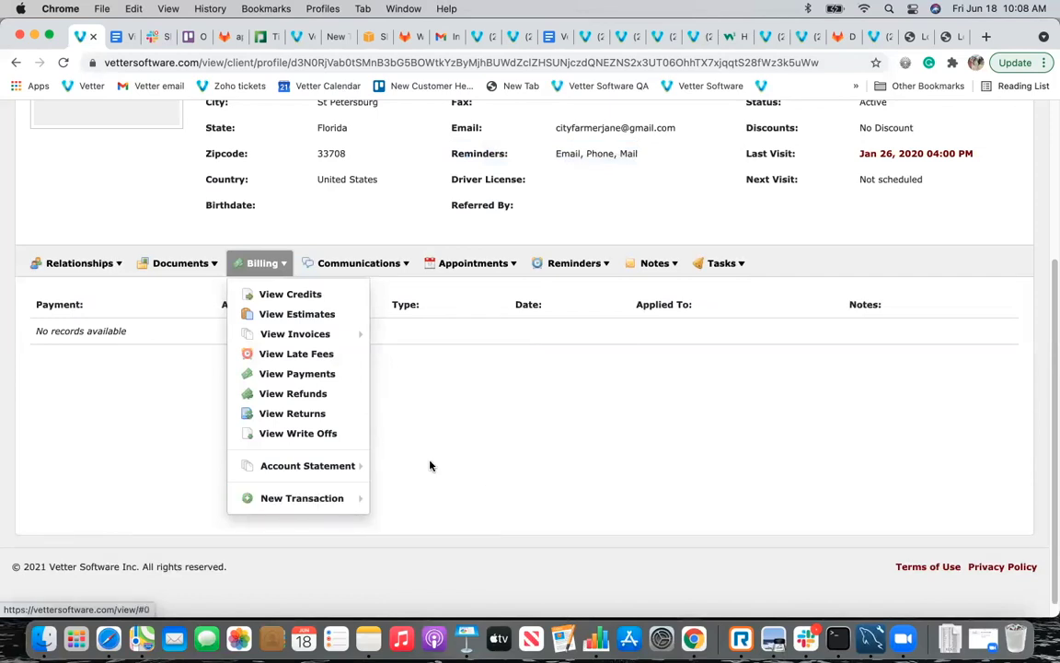
pyautogui.scroll(5, 428, 467)
pyautogui.click(916, 124)
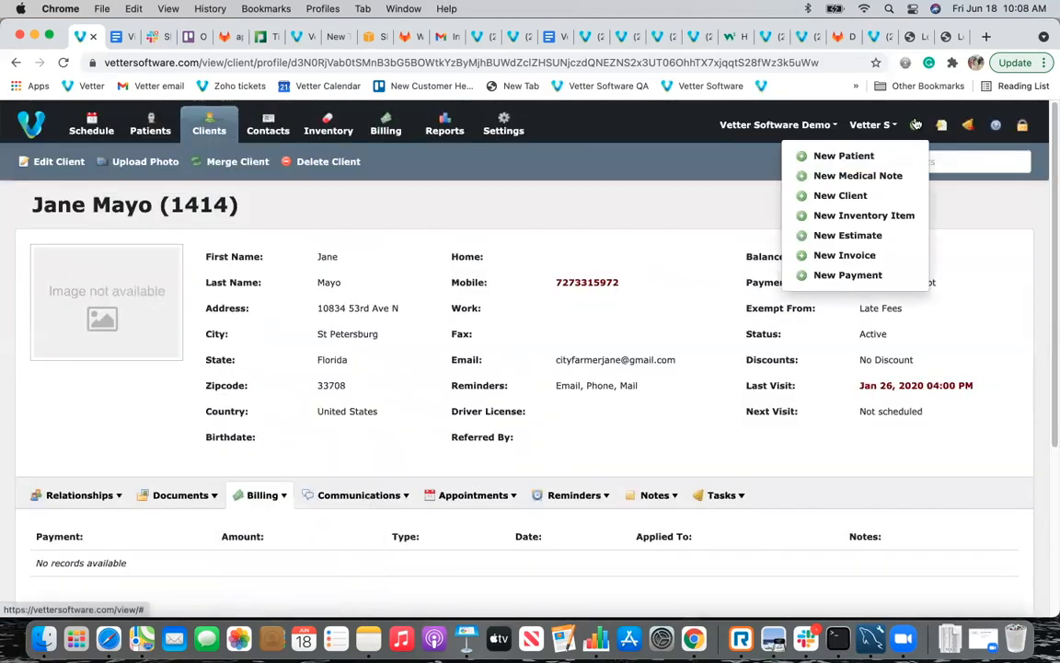
pyautogui.click(815, 257)
pyautogui.click(489, 199)
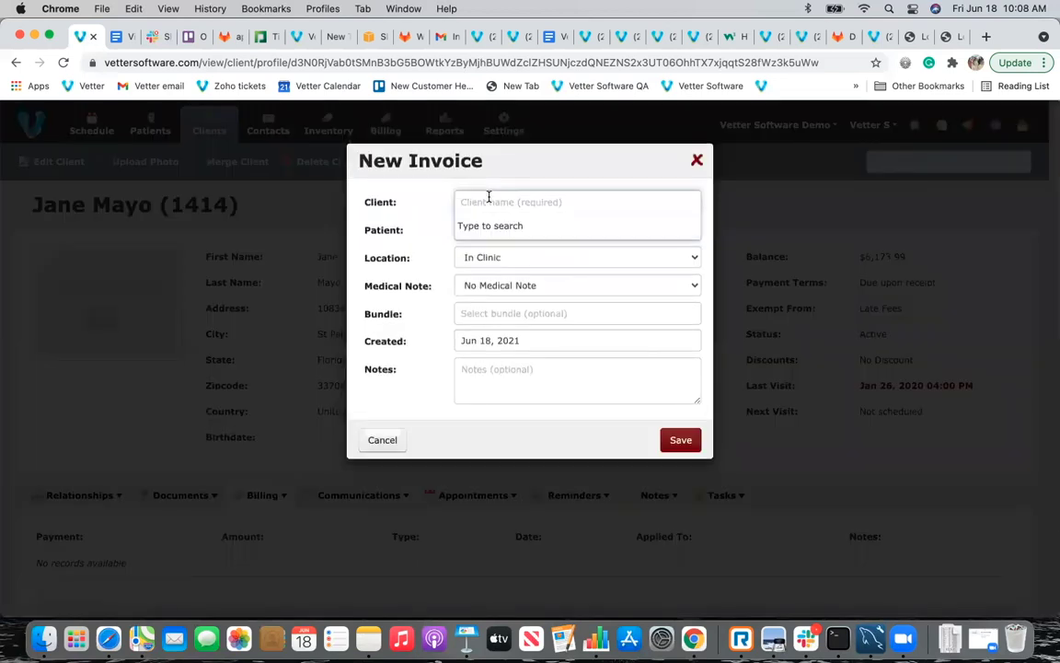
pyautogui.write('jan')
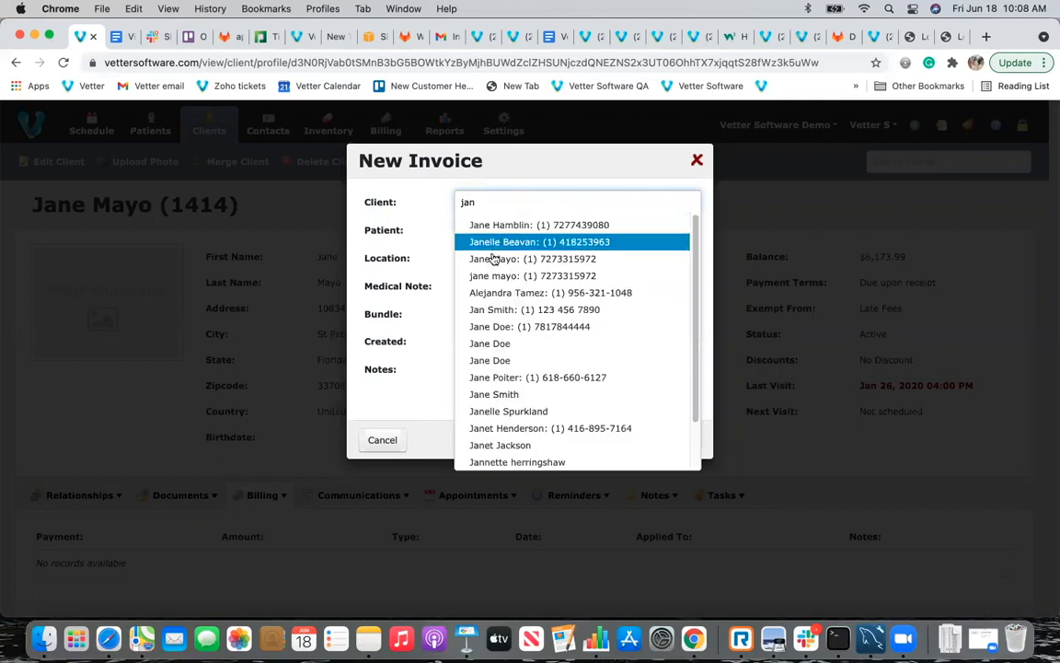
pyautogui.click(494, 259)
pyautogui.click(488, 232)
pyautogui.click(478, 254)
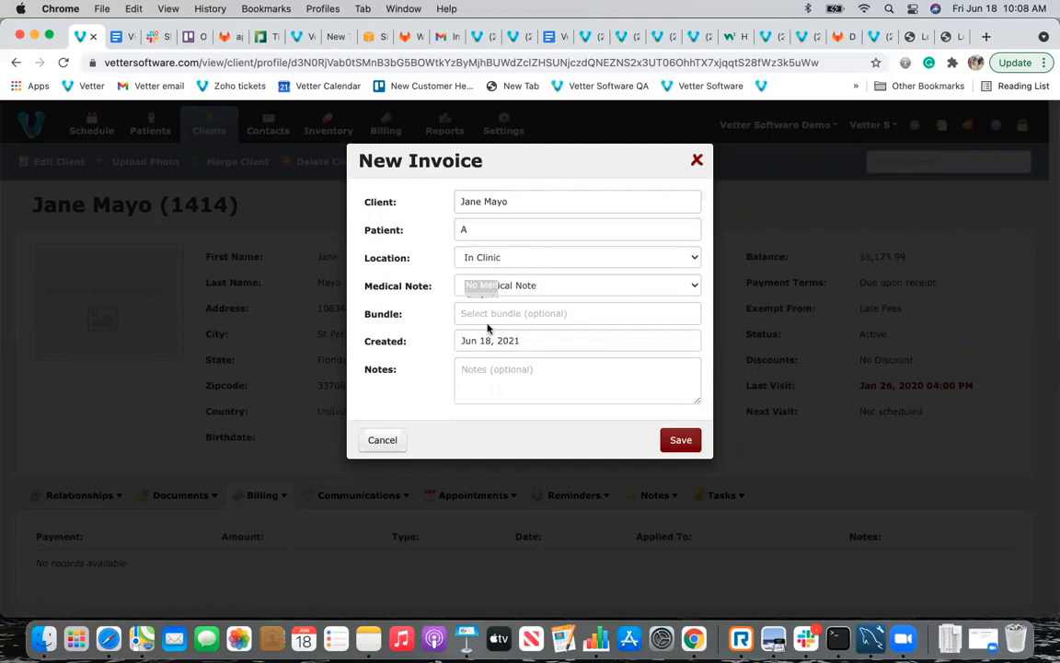
# Keep the invoice at No Medical Note, add the Amoxicillian bundle and continue to its items.
pyautogui.click(489, 287)
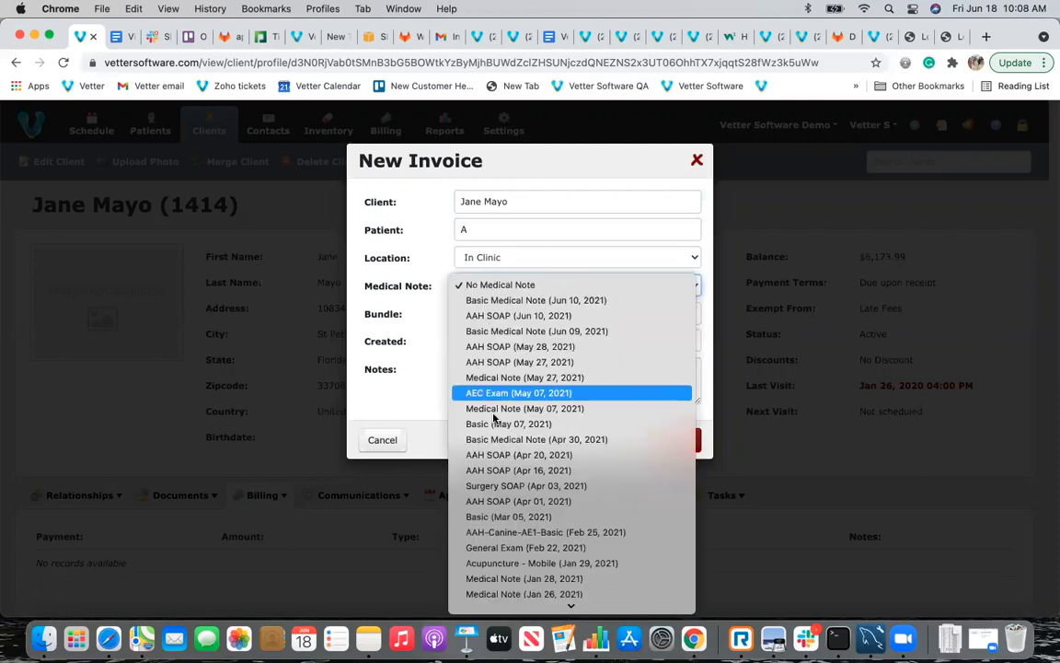
pyautogui.click(477, 289)
pyautogui.click(487, 307)
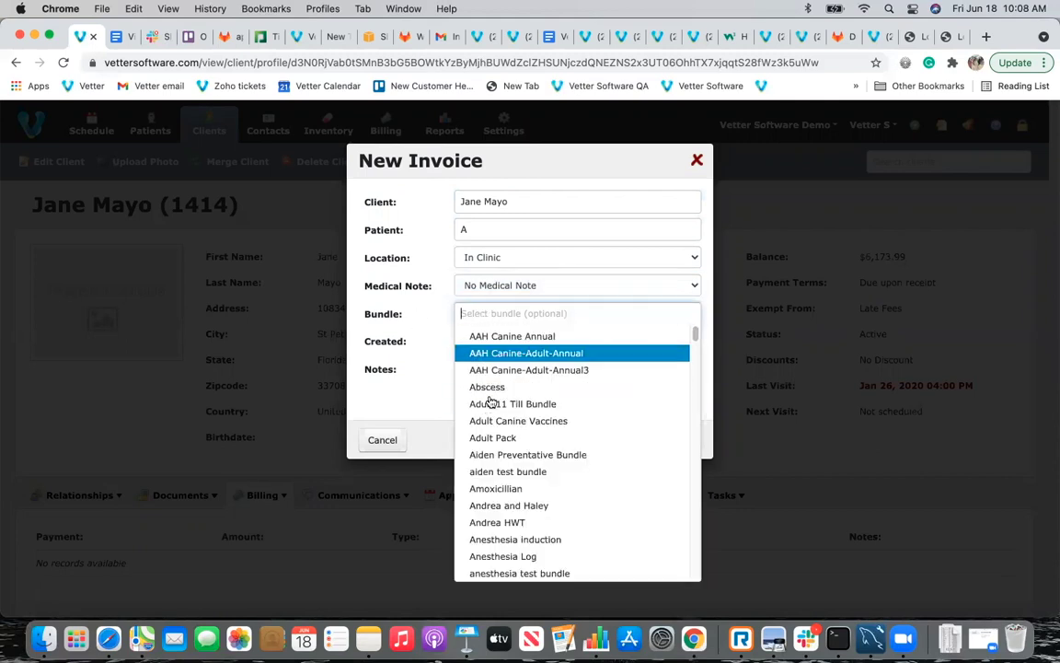
pyautogui.click(505, 489)
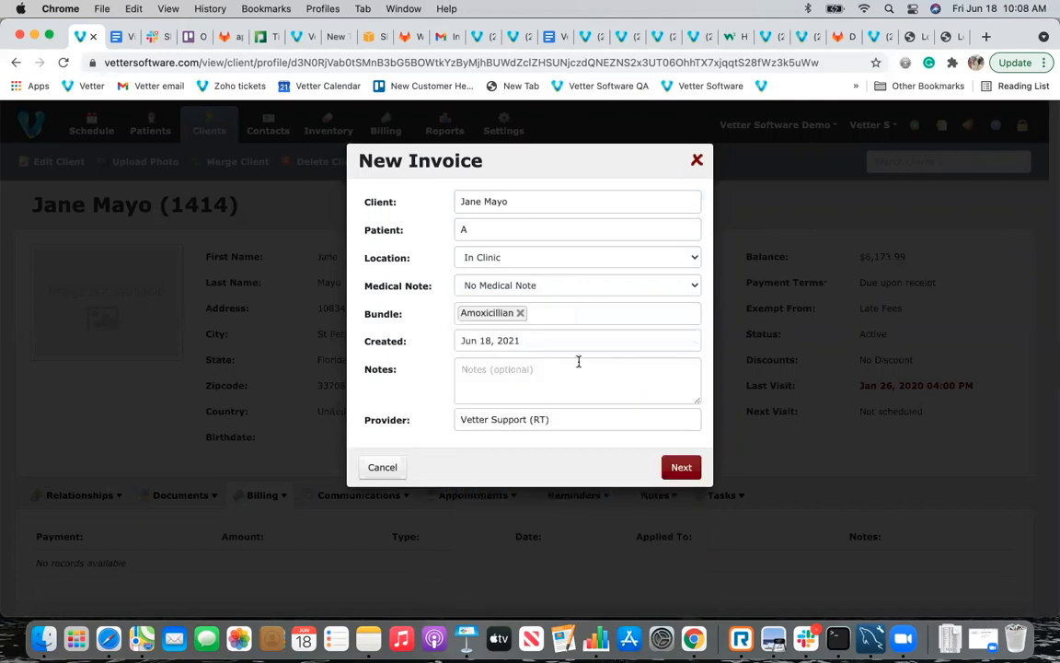
pyautogui.click(679, 467)
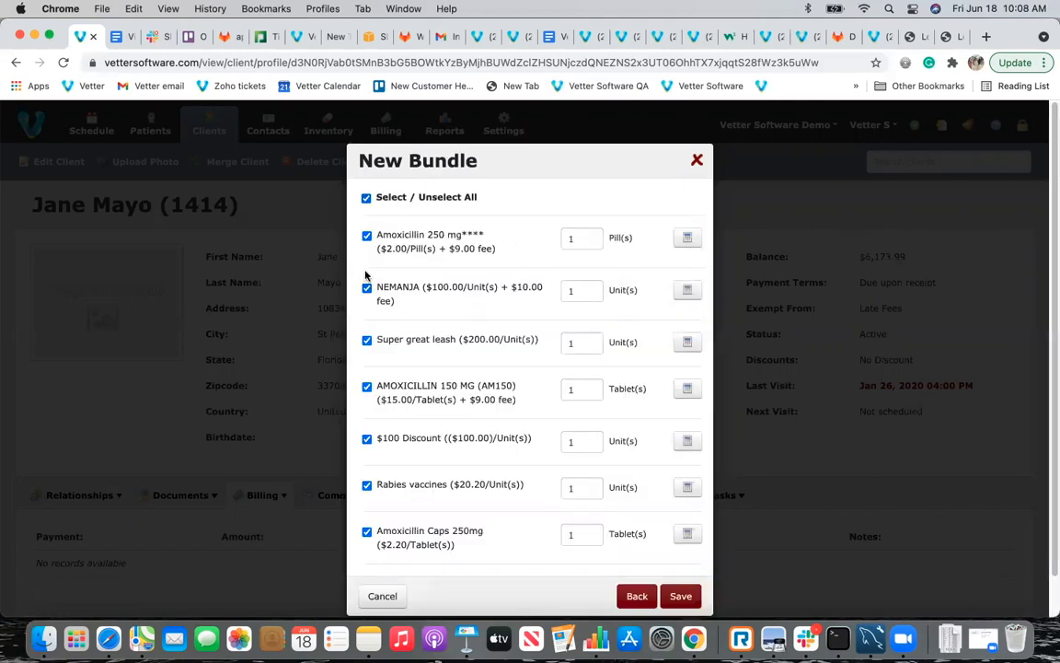
# Exclude every bundle item except NEMANJA and save the invoice.
pyautogui.click(366, 235)
pyautogui.click(366, 340)
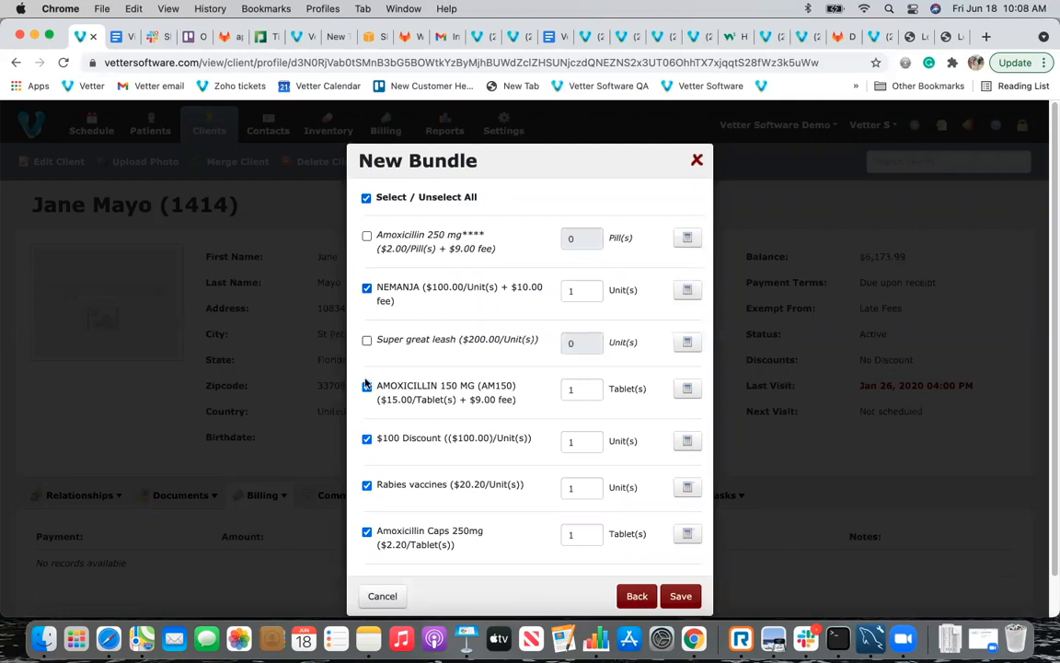
pyautogui.click(367, 386)
pyautogui.click(366, 439)
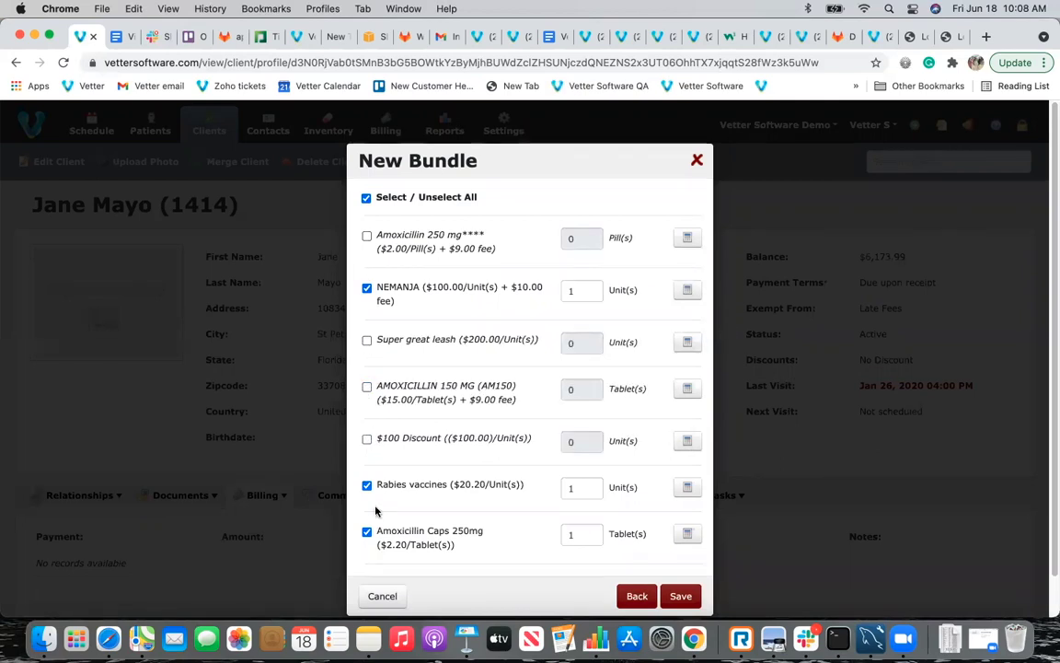
pyautogui.click(366, 486)
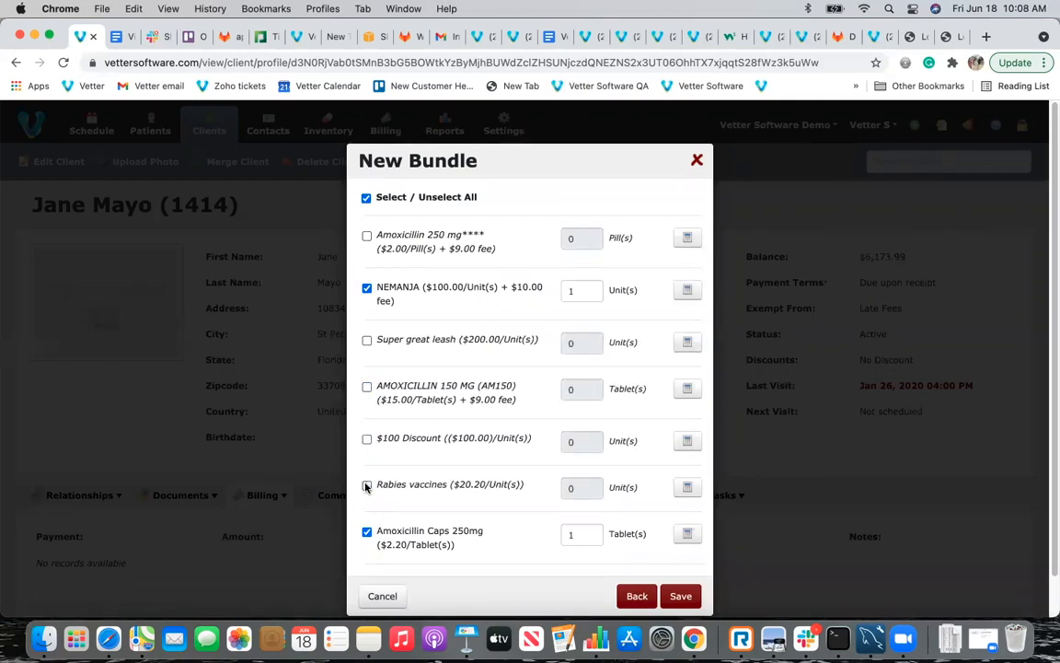
pyautogui.click(367, 533)
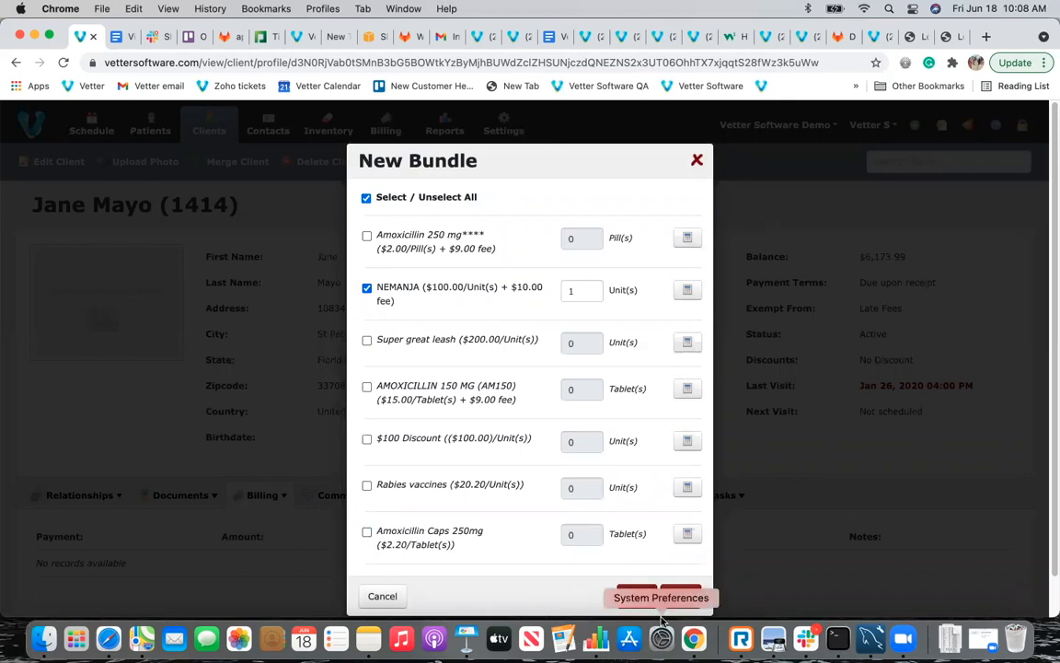
pyautogui.click(682, 597)
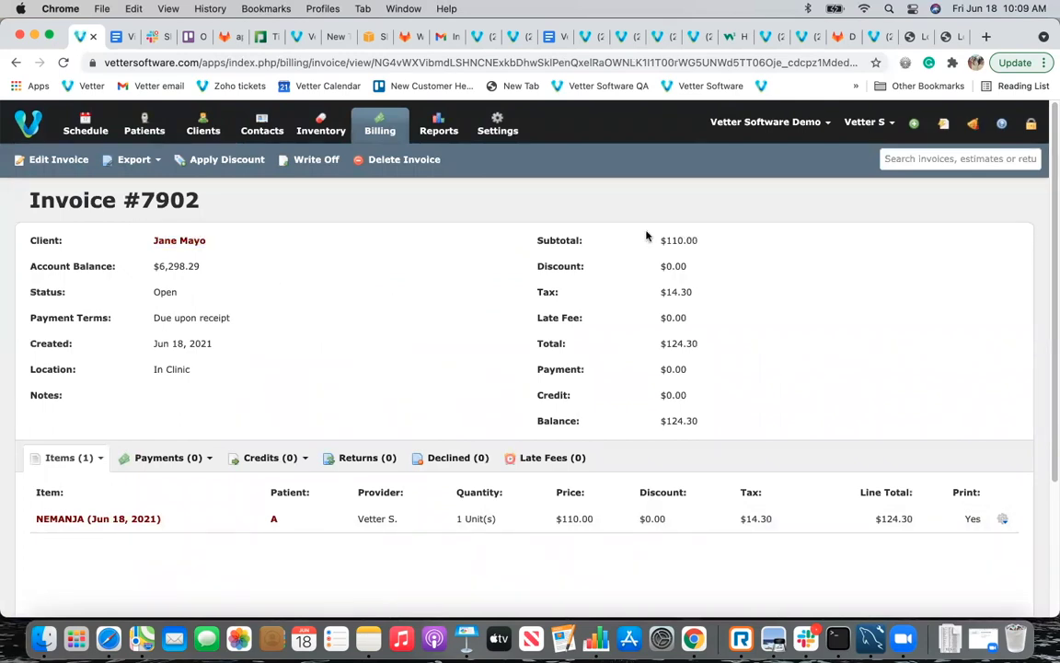
# Review the invoice's tax, export options, available discounts and the NEMANJA item's actions without applying any changes.
pyautogui.moveTo(700, 290); pyautogui.dragTo(645, 288)
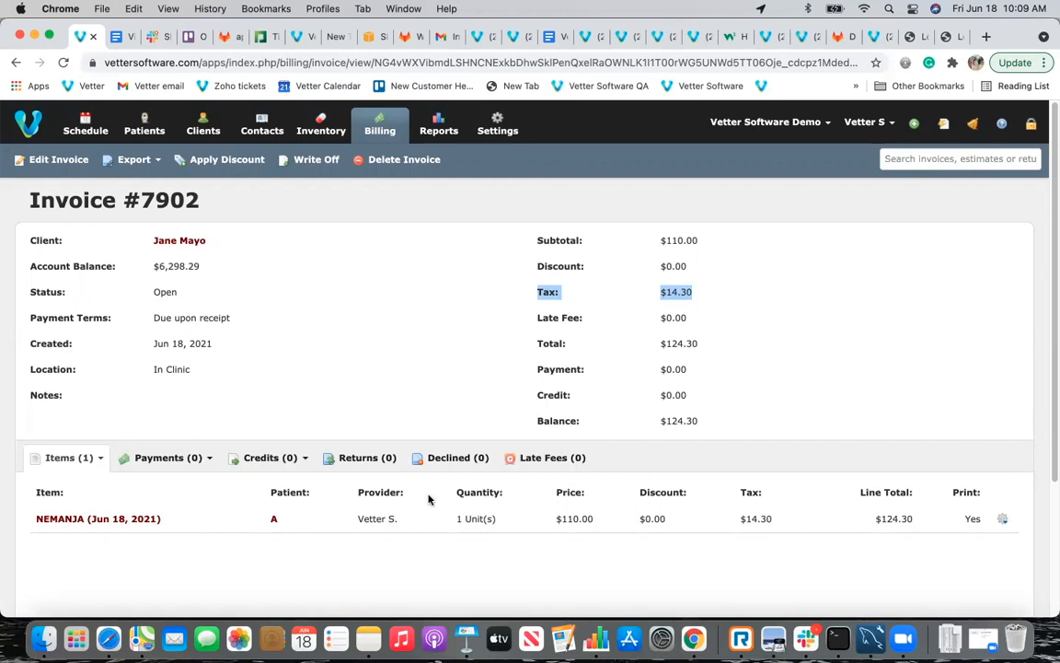
pyautogui.click(129, 159)
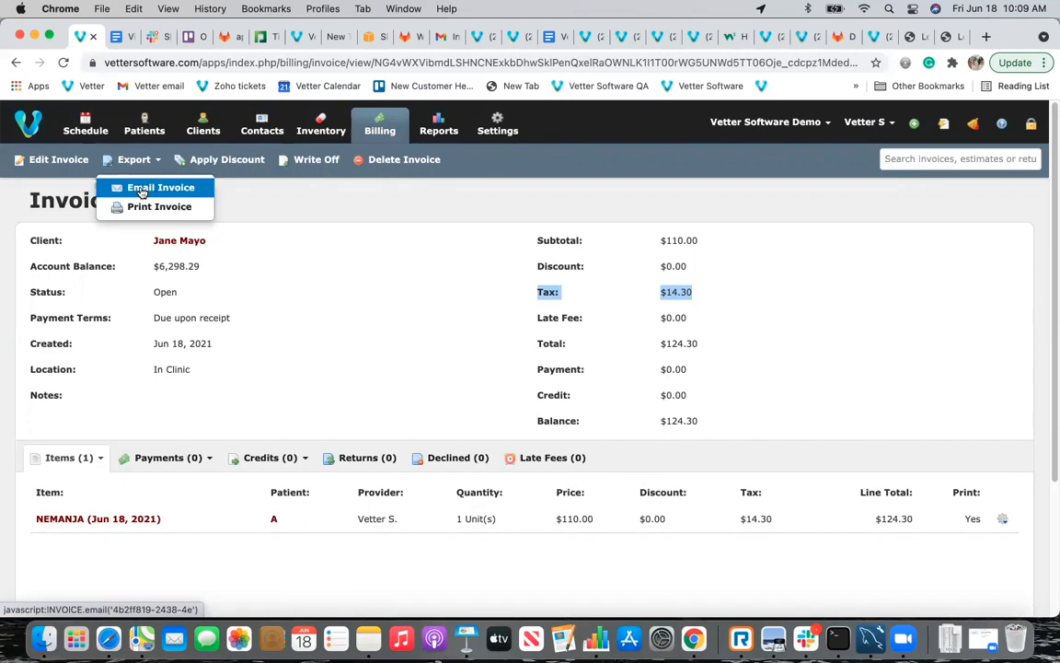
pyautogui.click(221, 162)
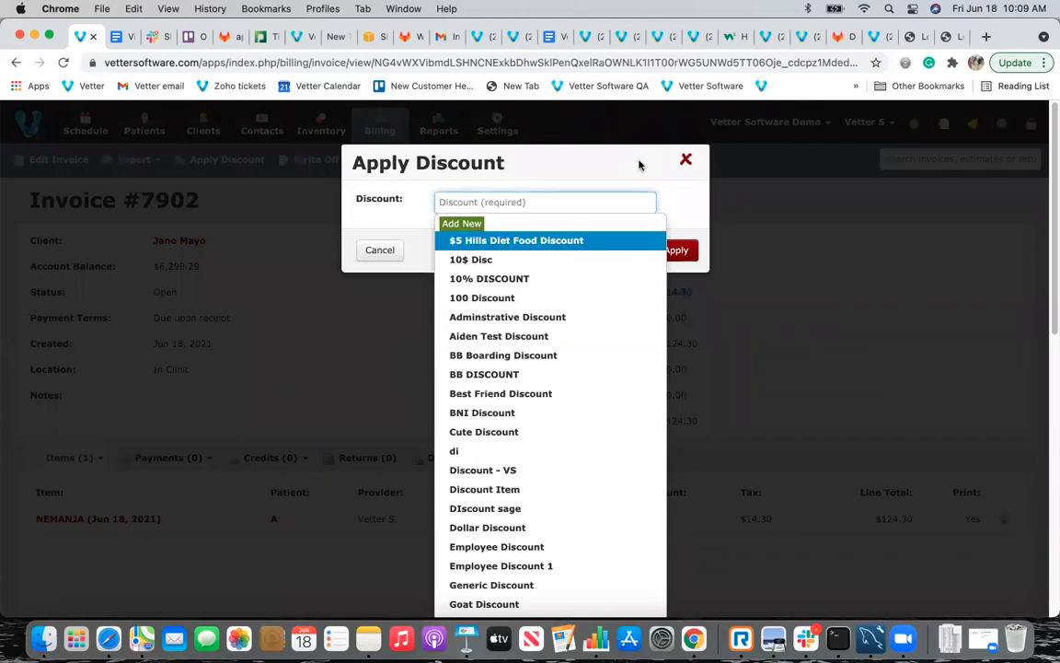
pyautogui.click(686, 162)
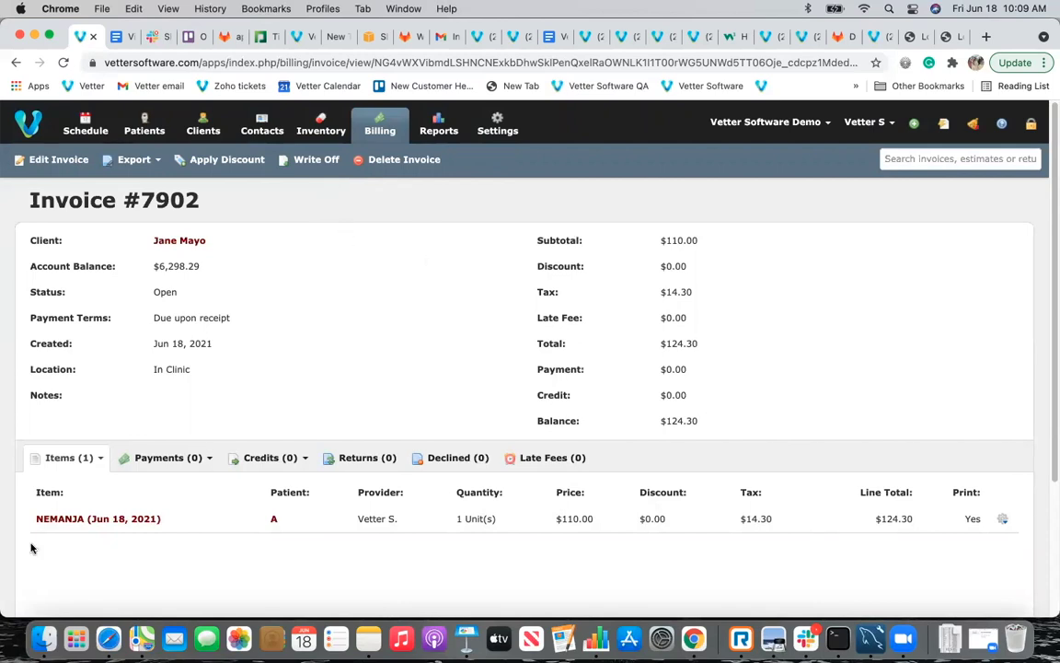
pyautogui.click(1002, 521)
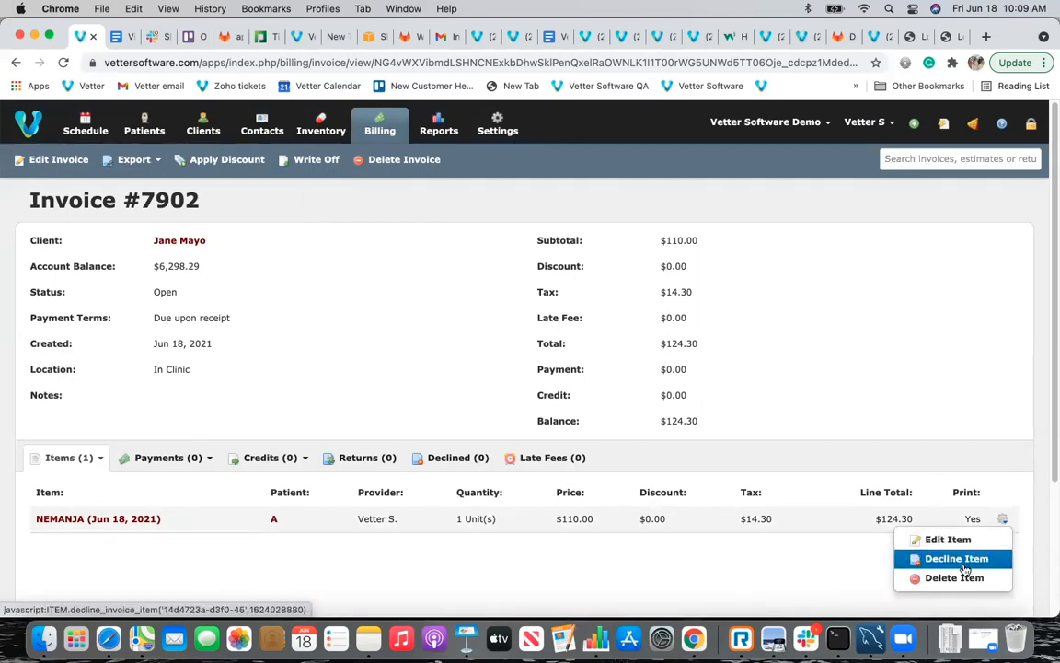
pyautogui.click(654, 554)
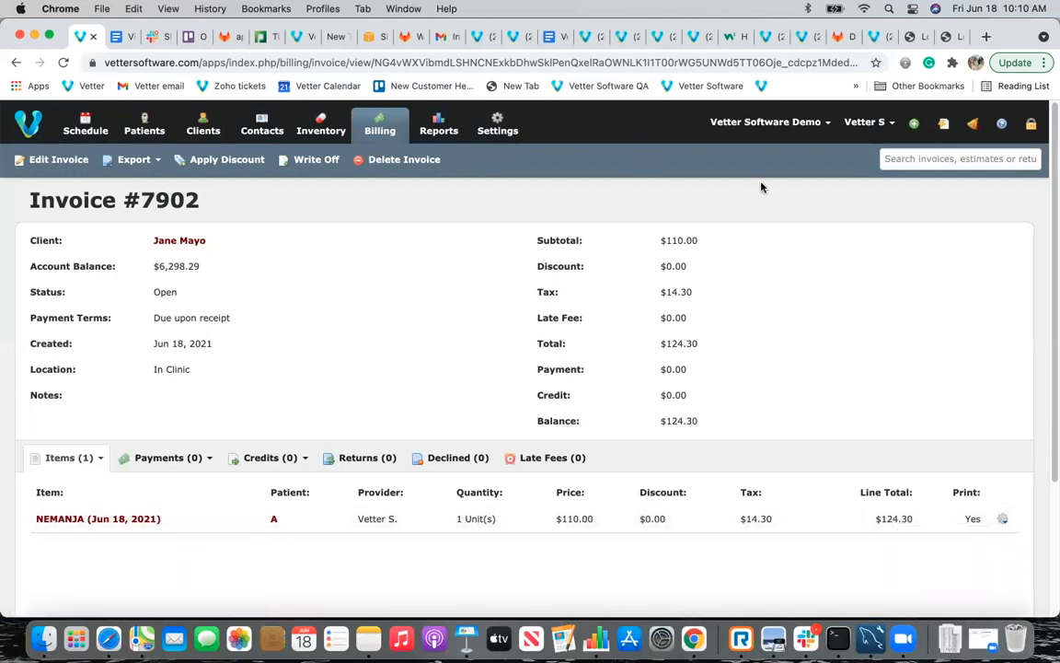
# Open patient A's record from the recently viewed records and go to its history section.
pyautogui.click(945, 123)
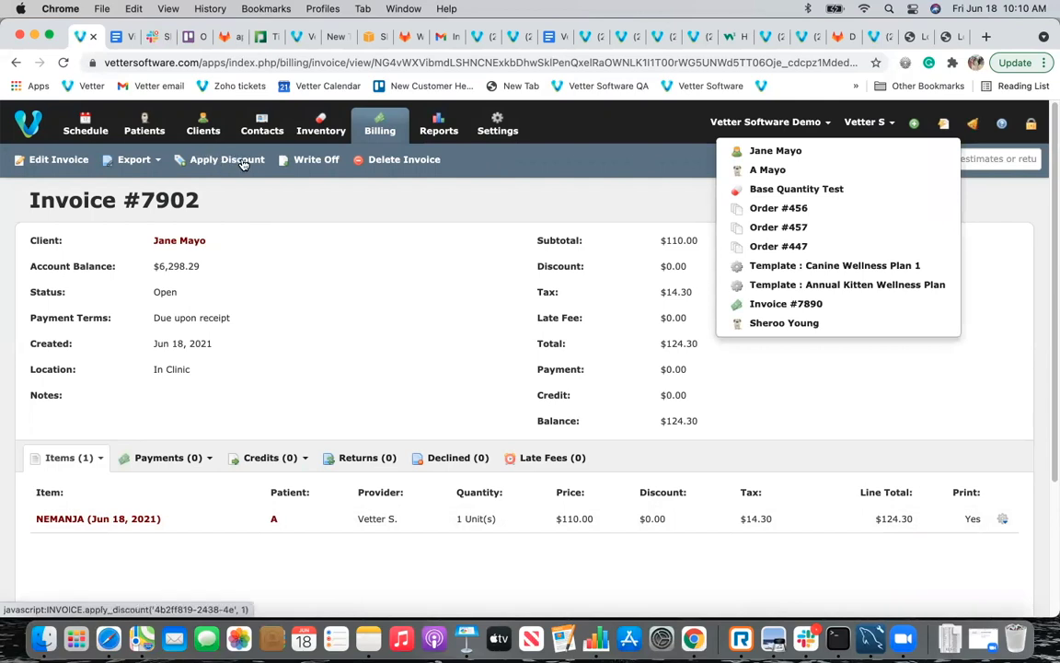
pyautogui.click(768, 170)
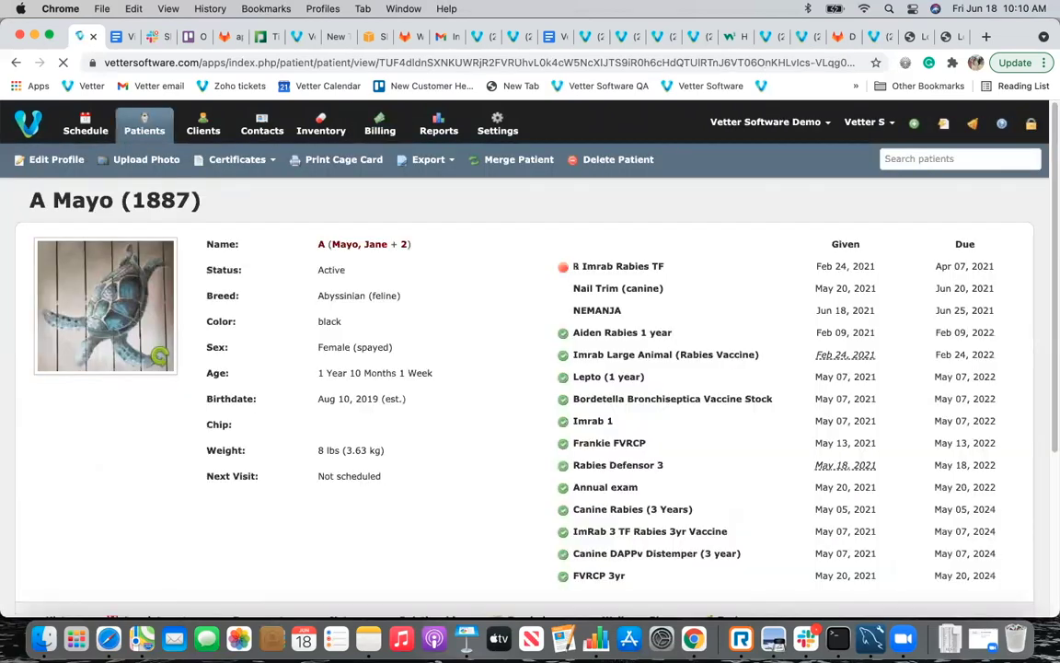
pyautogui.scroll(-1, 269, 476)
pyautogui.scroll(-2, 269, 476)
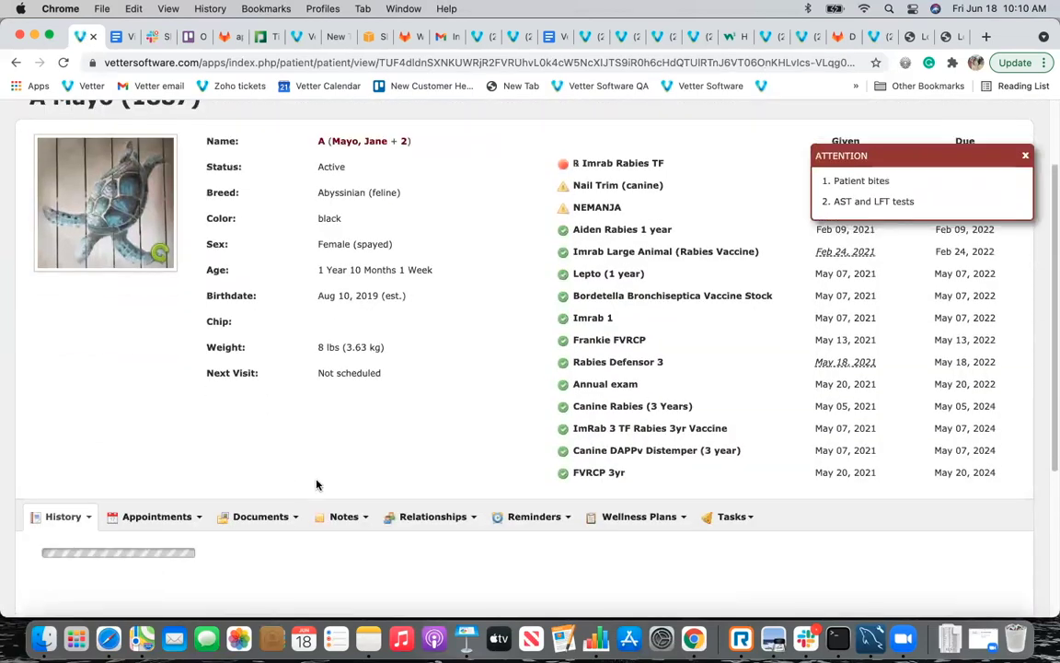
# Open the client profile of patient A's owner and look over its details and relationships.
pyautogui.scroll(3, 336, 476)
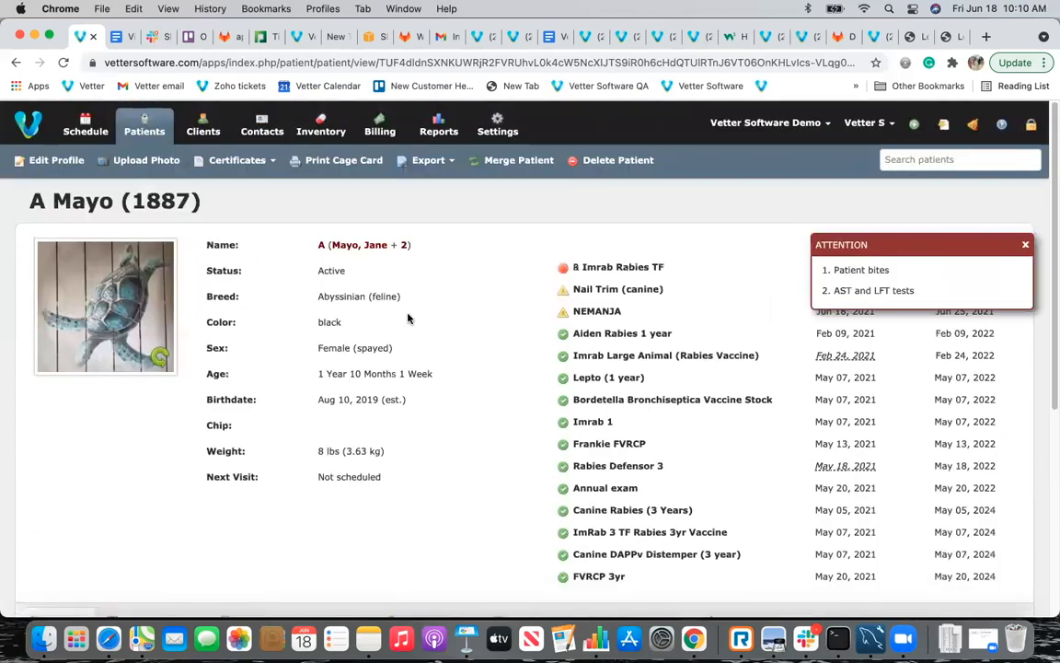
pyautogui.click(342, 243)
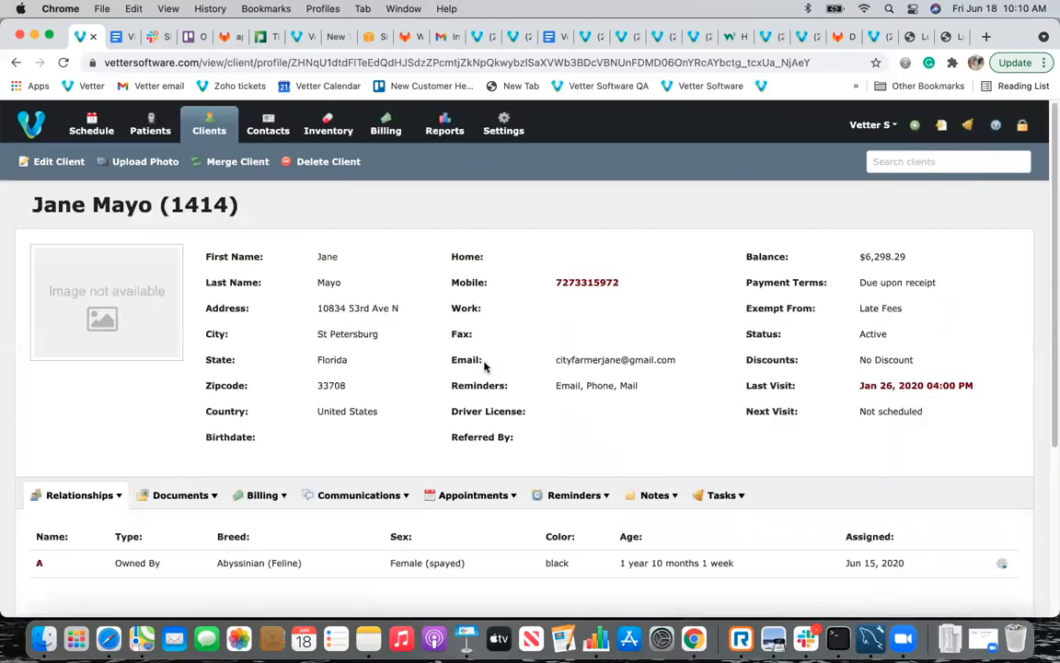
pyautogui.scroll(-3, 469, 450)
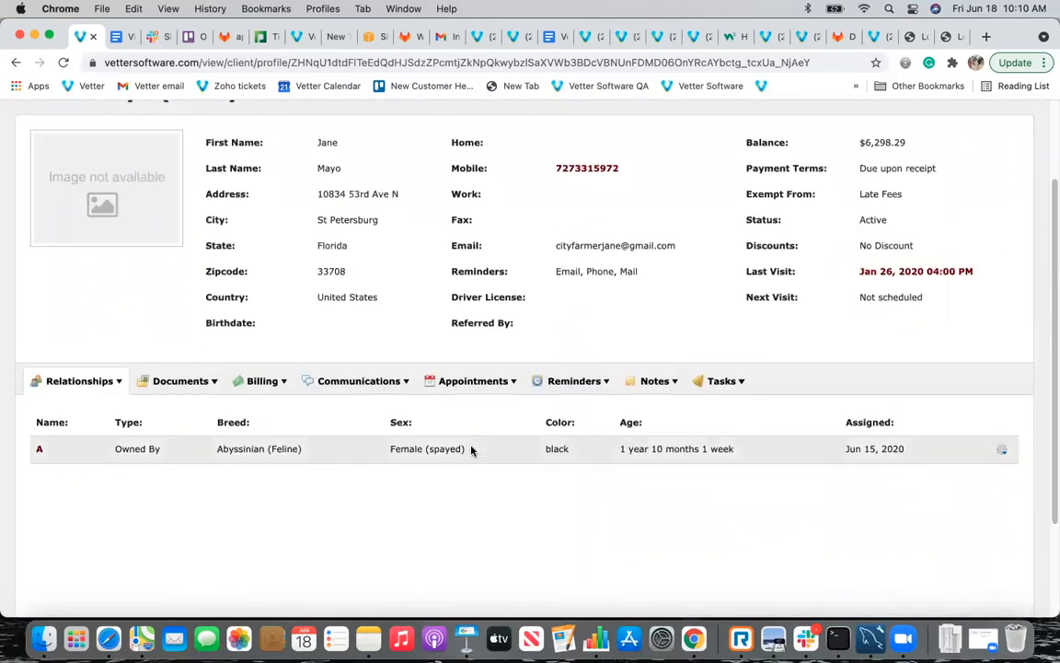
pyautogui.scroll(2, 359, 444)
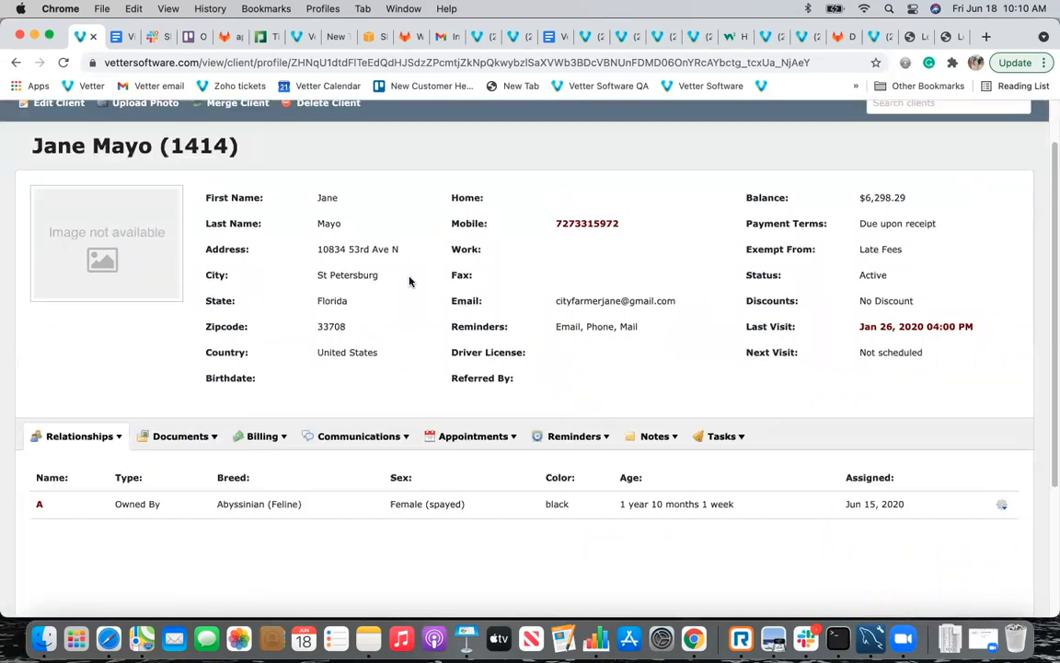
# Show the client's communications and review the sent messages and the status of the Jun 13, 2021 reminder.
pyautogui.click(359, 442)
pyautogui.click(363, 471)
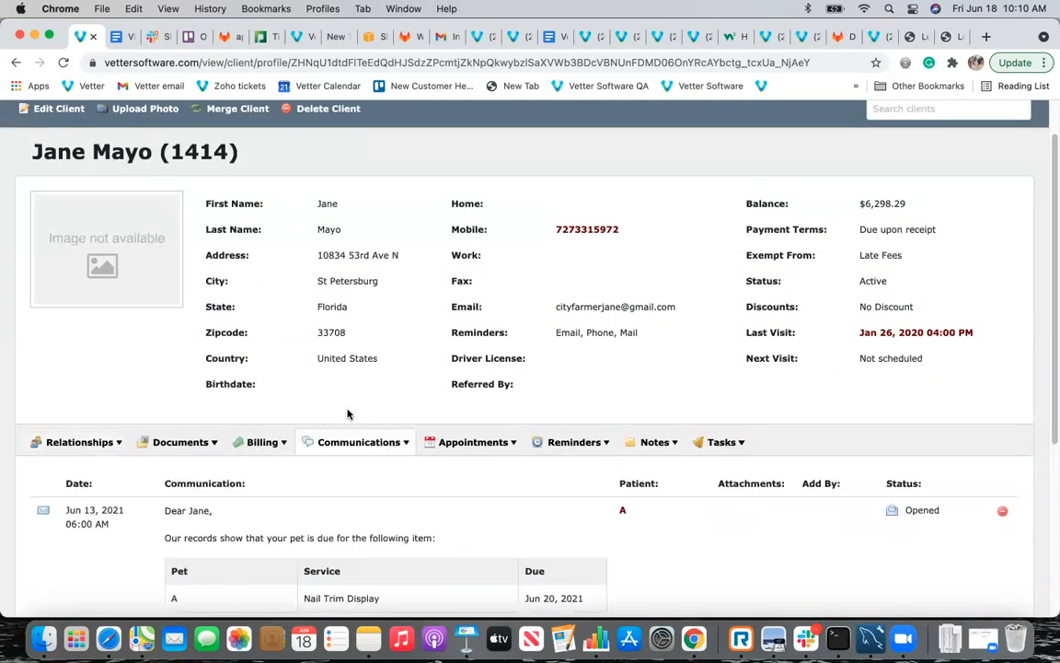
pyautogui.scroll(-4, 348, 414)
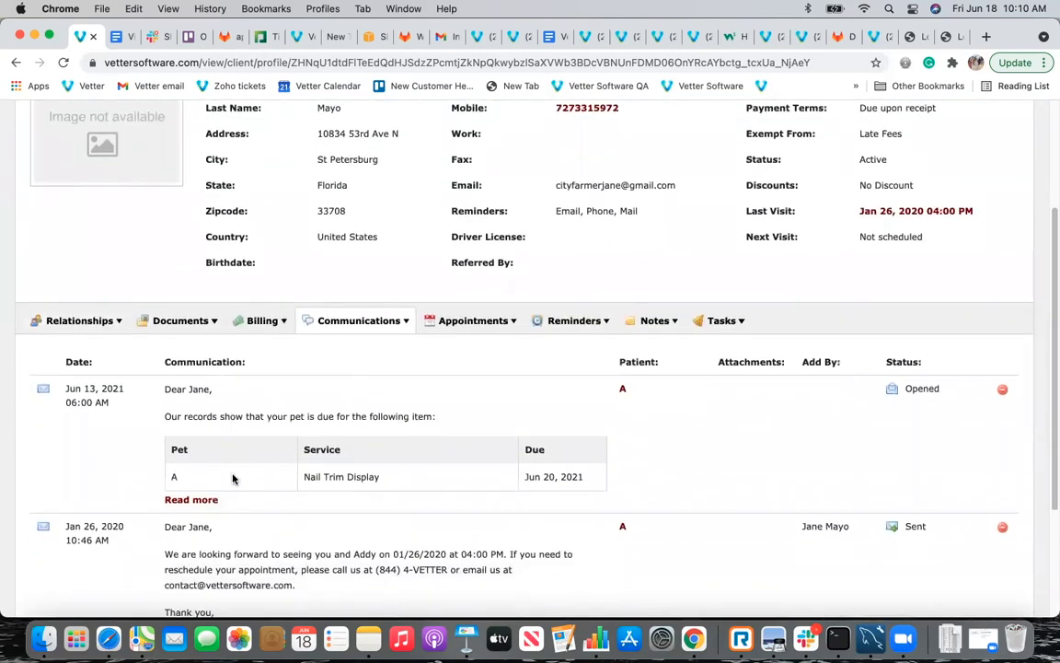
pyautogui.scroll(-5, 232, 477)
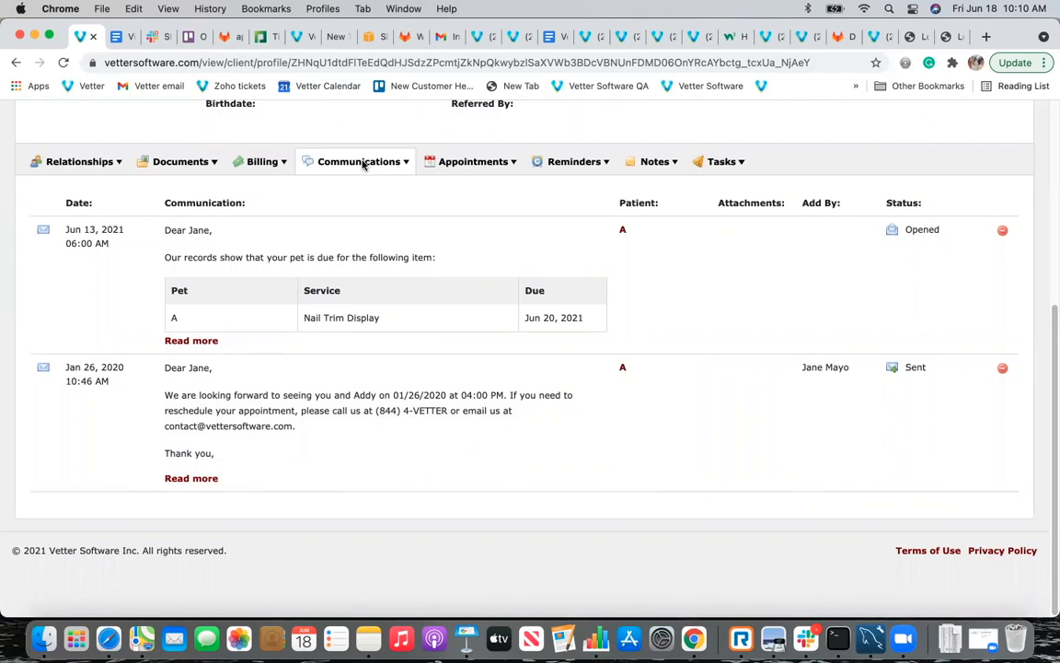
pyautogui.click(398, 163)
pyautogui.doubleClick(859, 234)
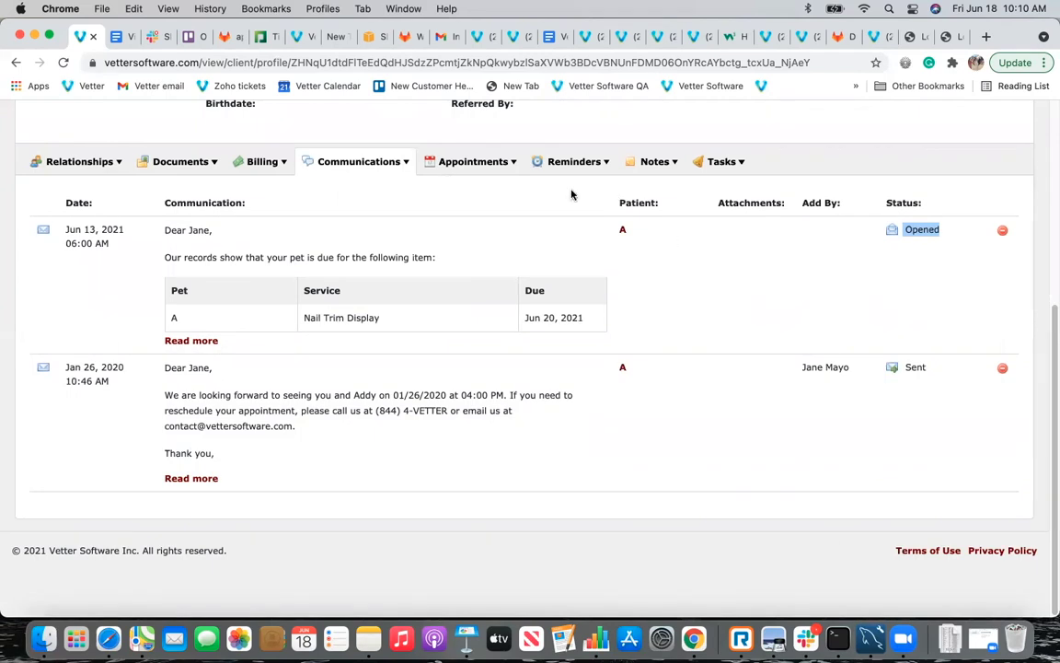
# Check the client's appointment view options, then show and review the list of the client's reminders.
pyautogui.click(477, 162)
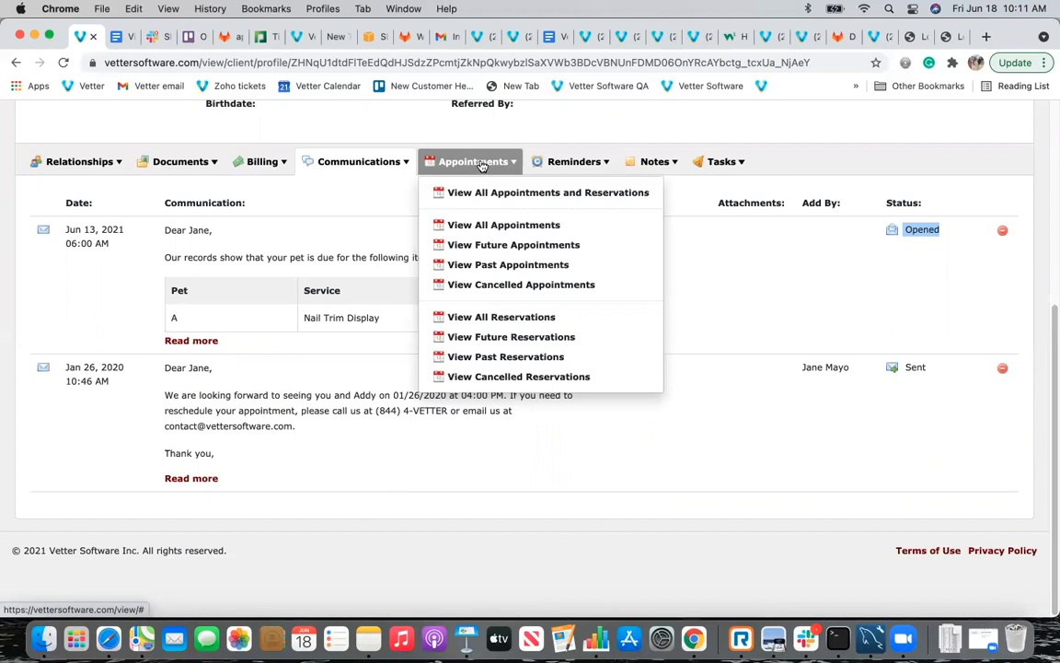
pyautogui.click(579, 161)
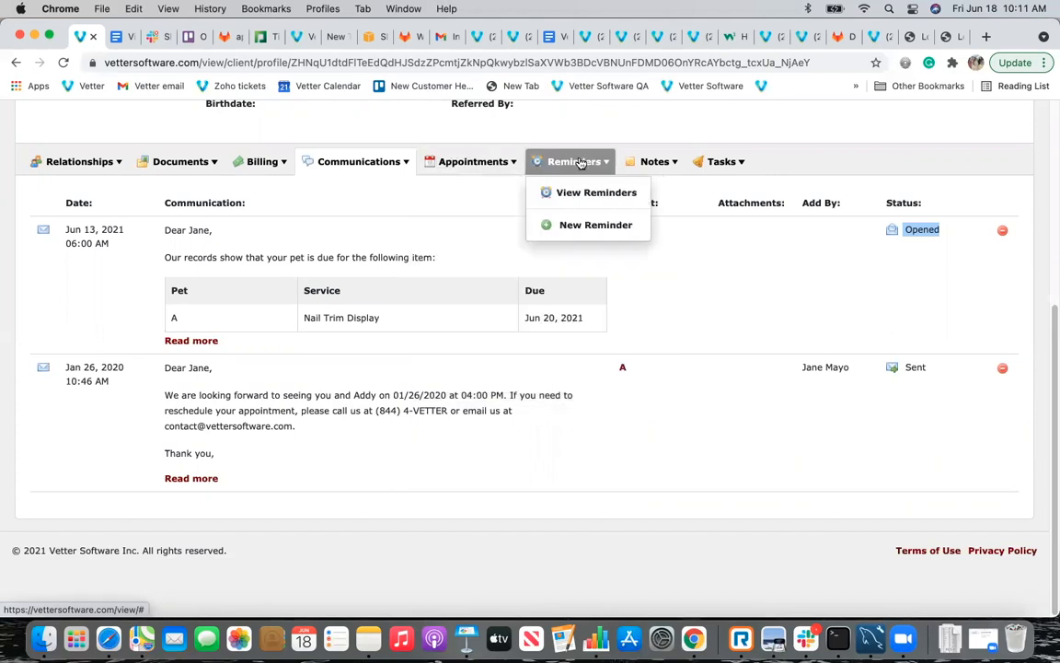
pyautogui.click(583, 192)
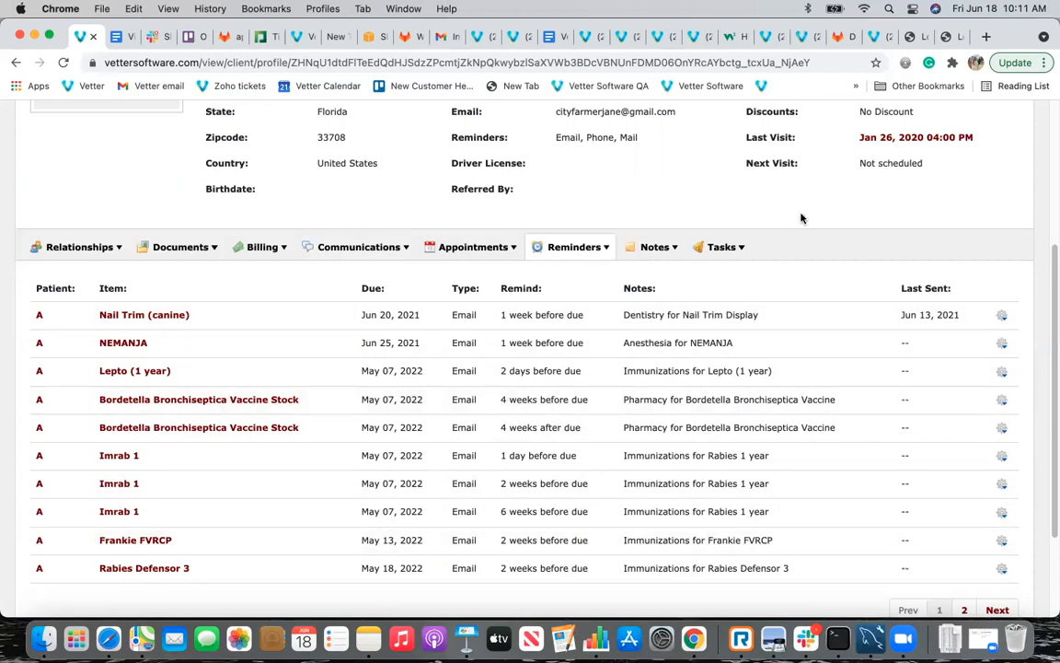
pyautogui.scroll(1, 800, 218)
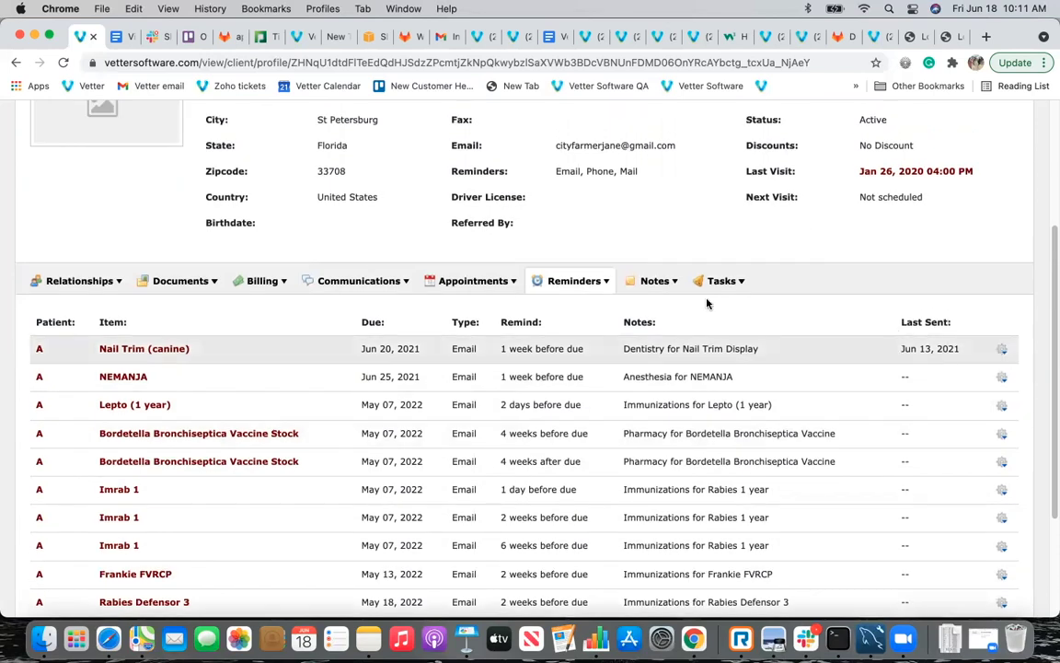
# Show the client's notes and inspect the blank new note form, closing it without saving.
pyautogui.click(646, 281)
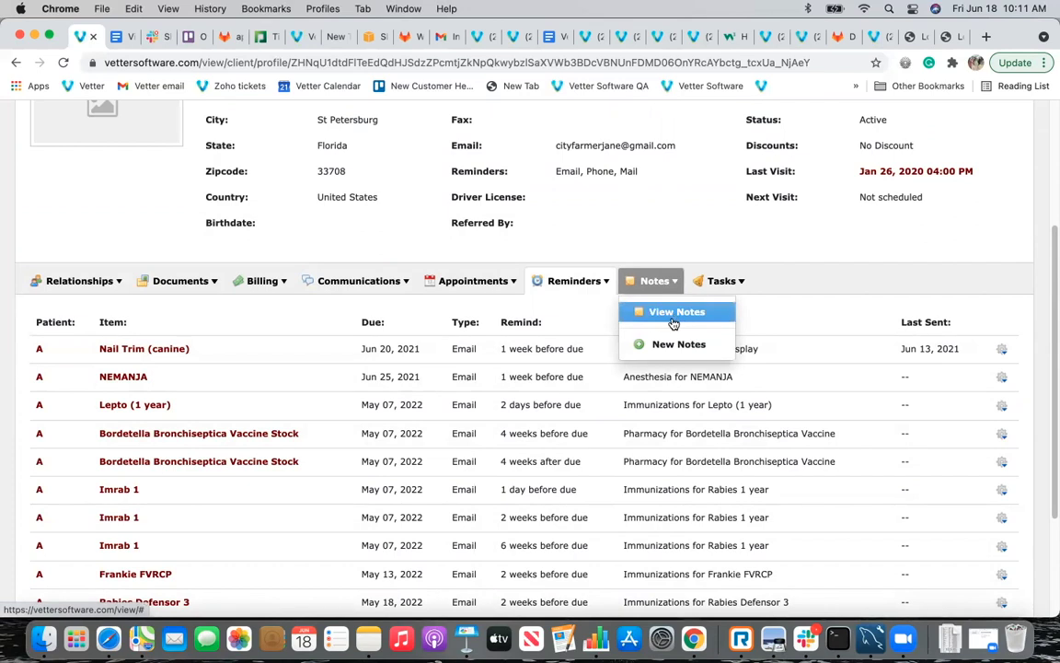
pyautogui.click(671, 313)
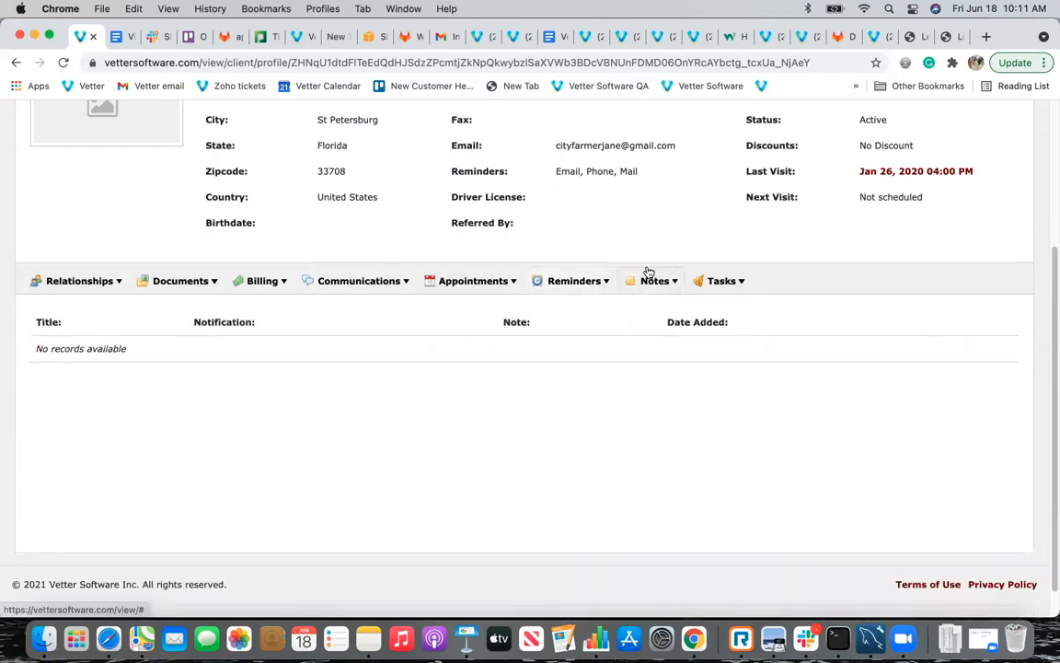
pyautogui.click(652, 281)
pyautogui.click(669, 345)
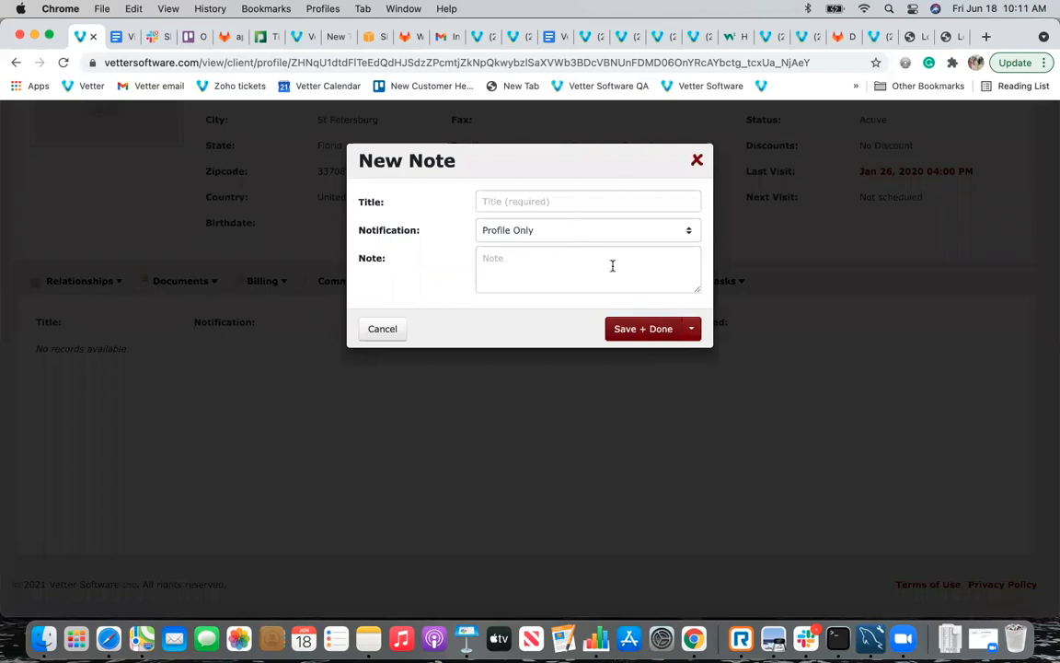
pyautogui.click(697, 161)
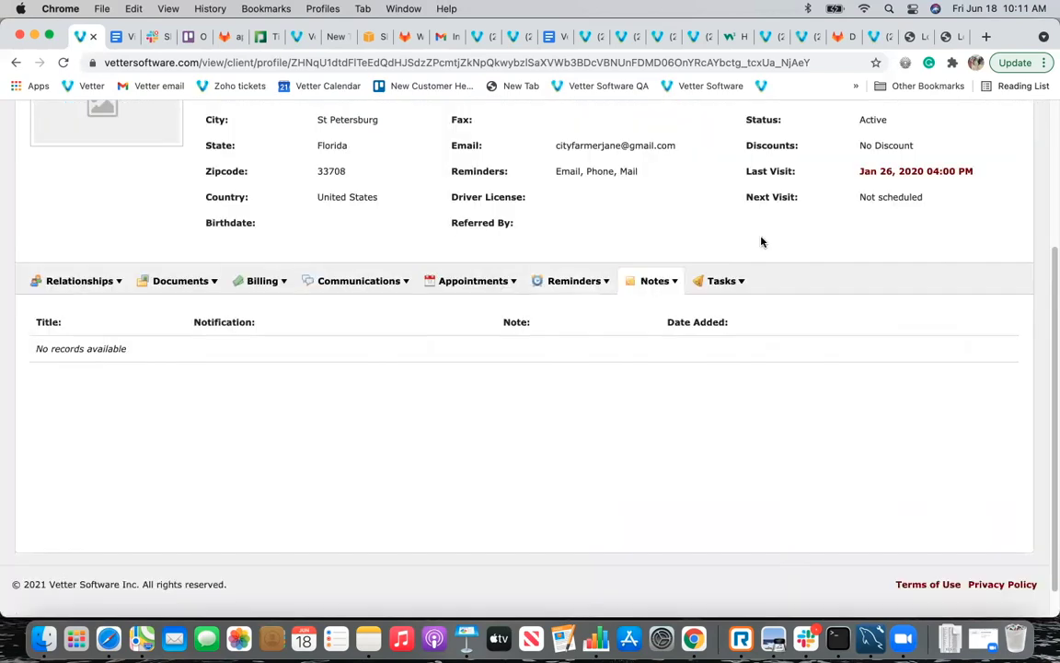
# Review the task options available on the client profile without creating a task.
pyautogui.click(736, 278)
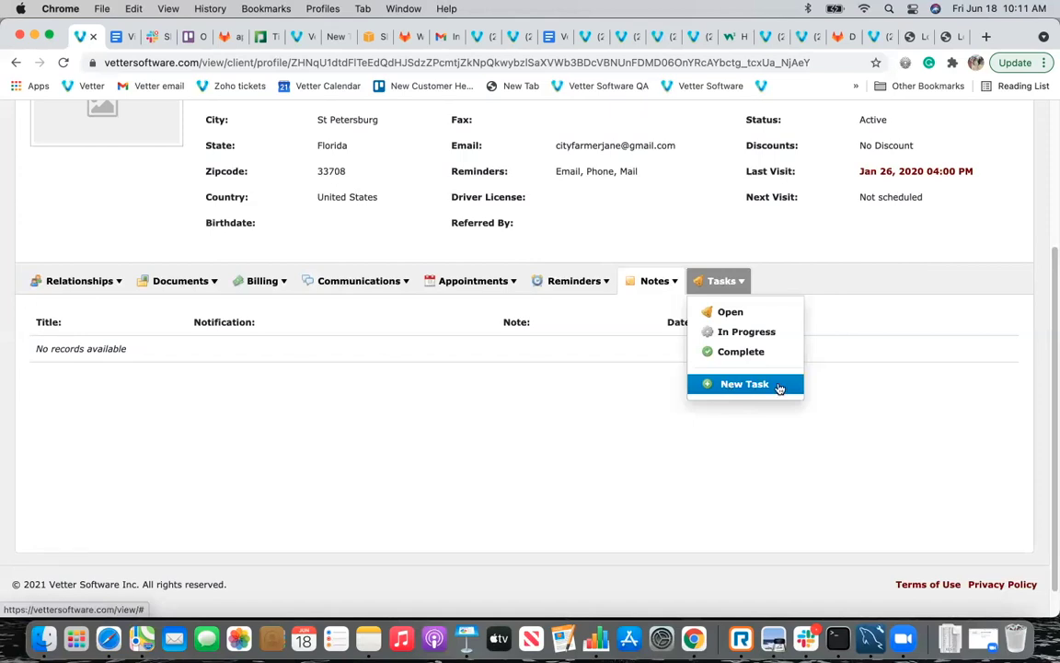
pyautogui.scroll(5, 669, 193)
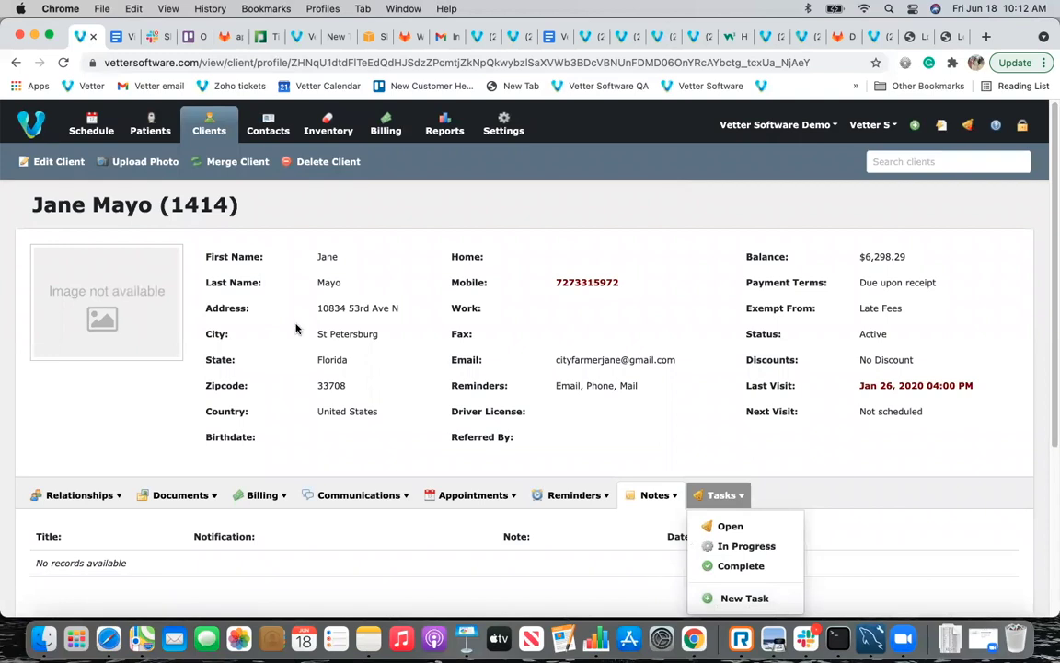
pyautogui.scroll(-1, 295, 329)
pyautogui.scroll(1, 296, 329)
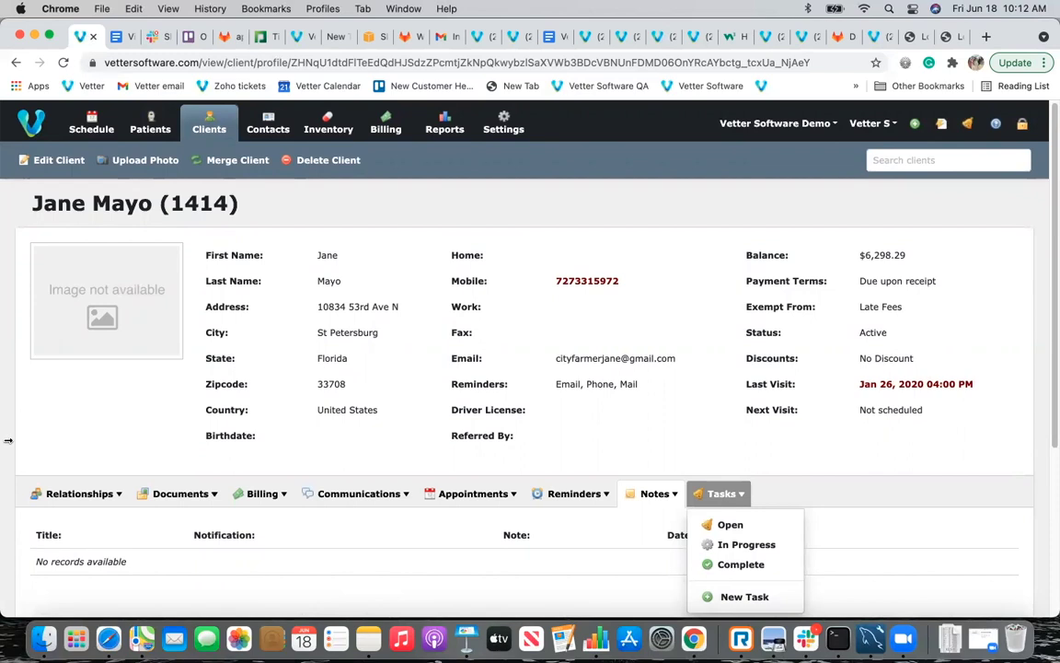
# Go to the billing dashboard and review the available view and creation options for invoices and estimates.
pyautogui.click(386, 130)
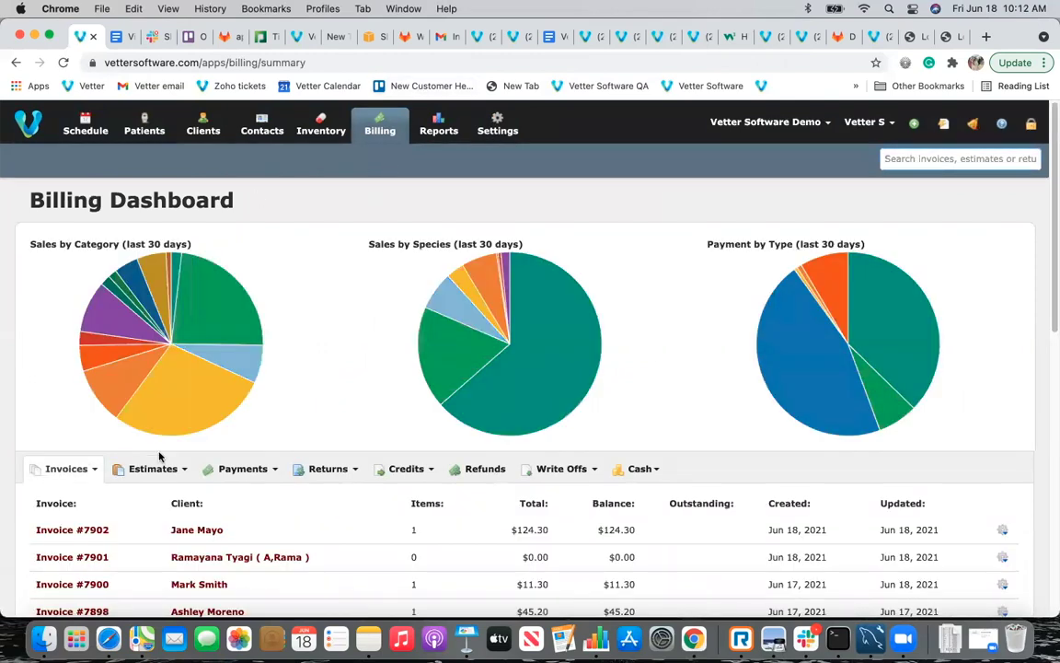
pyautogui.scroll(-2, 615, 419)
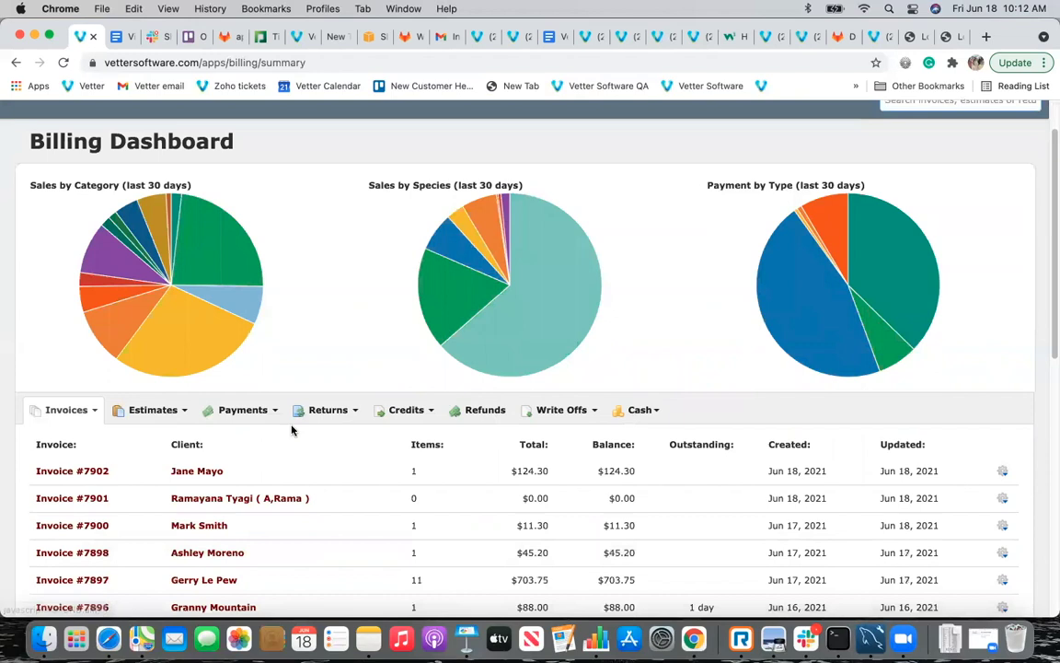
pyautogui.click(57, 414)
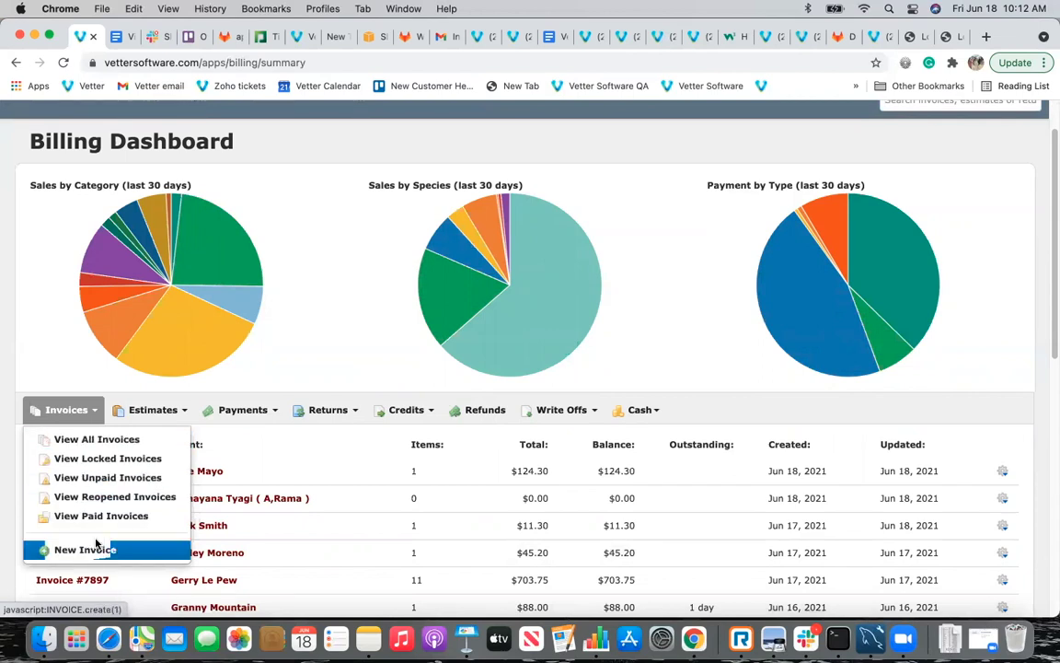
pyautogui.click(172, 411)
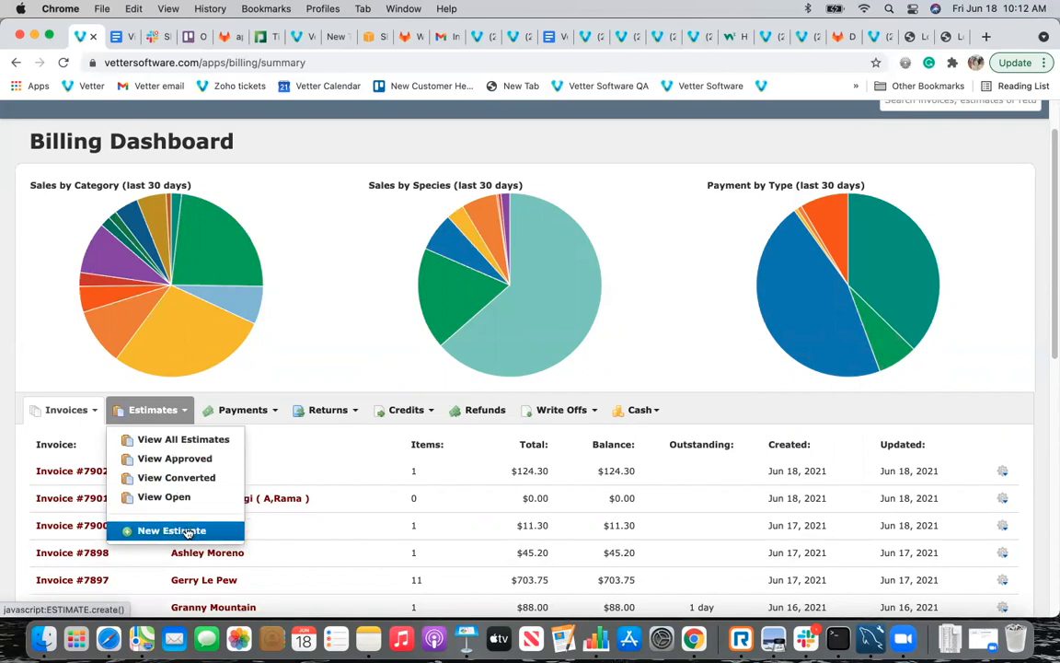
# Show the list of payments and check the receipt options for the first payment.
pyautogui.click(244, 409)
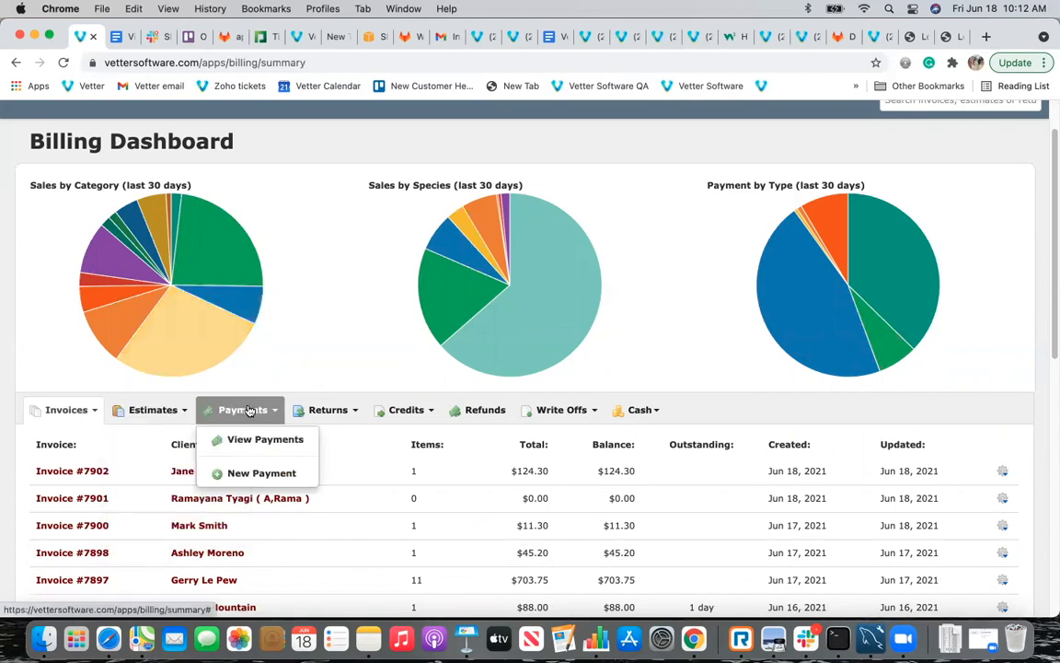
pyautogui.click(253, 442)
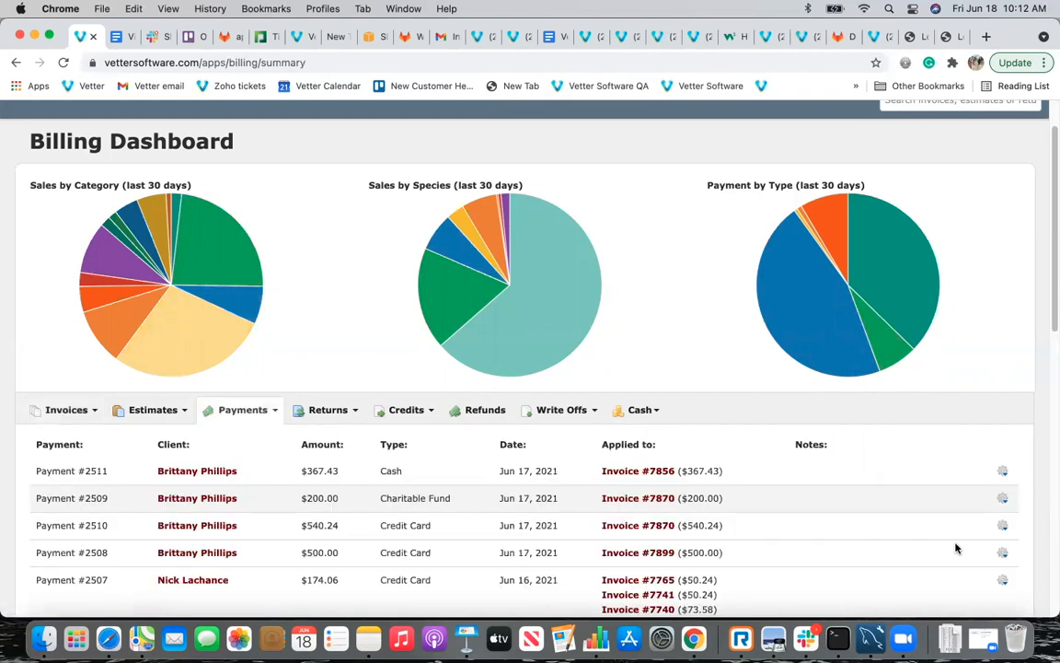
pyautogui.click(1004, 474)
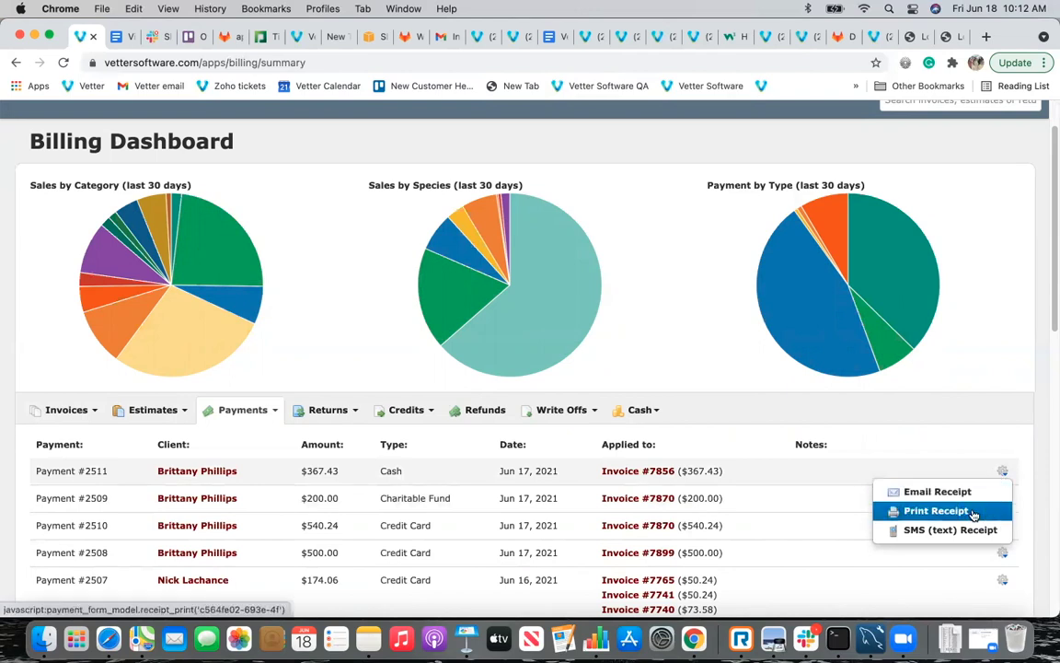
# Review the return options and inspect the blank new return form, closing it without saving.
pyautogui.click(327, 412)
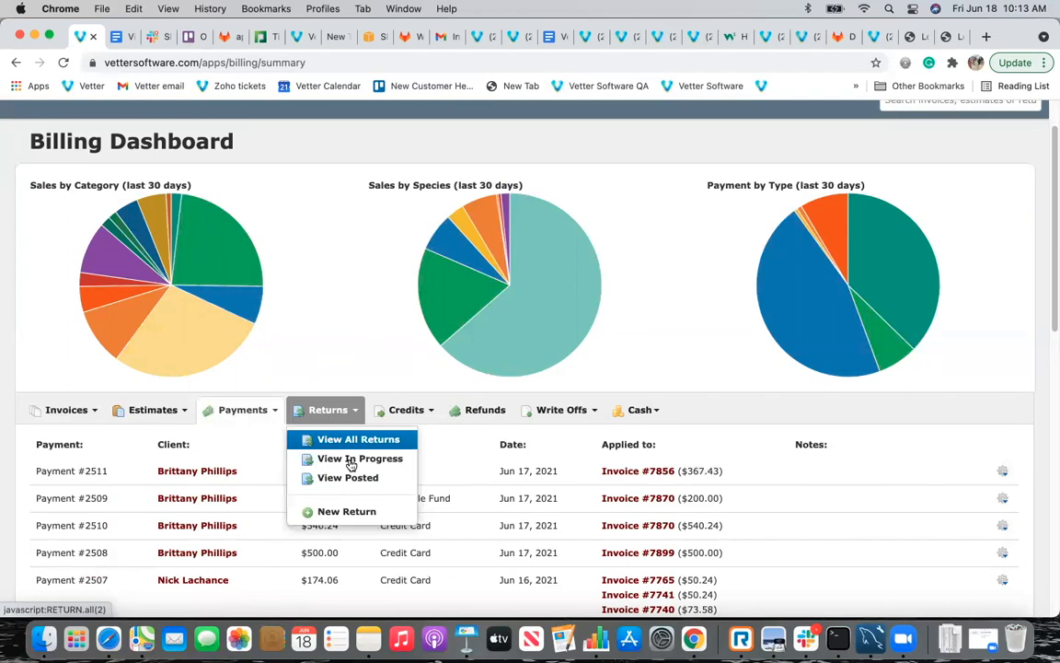
pyautogui.click(343, 511)
pyautogui.click(459, 230)
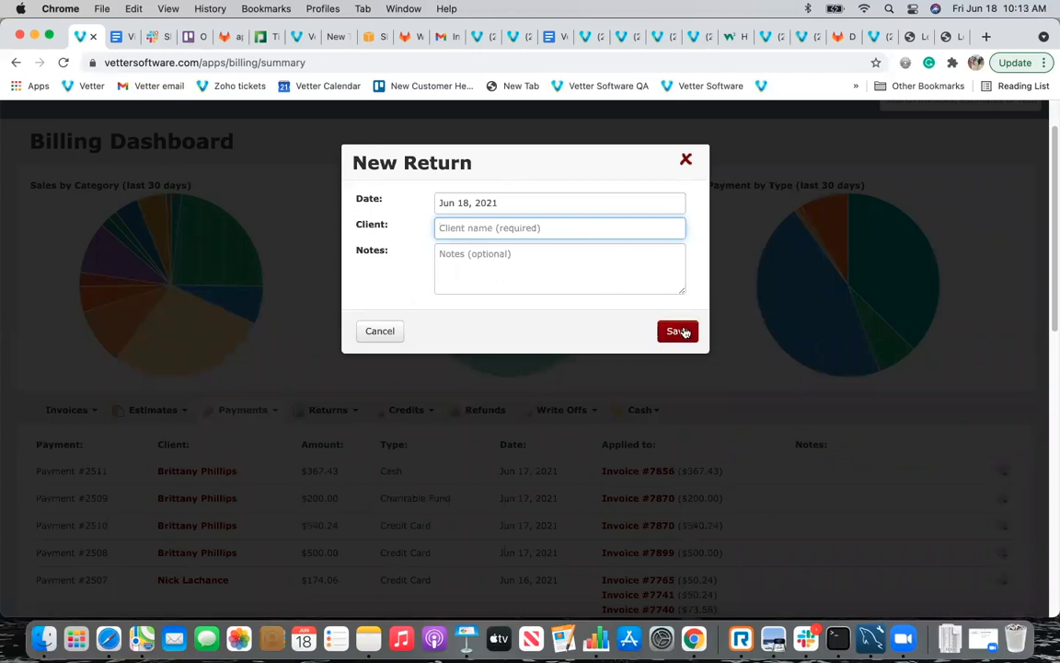
pyautogui.click(685, 163)
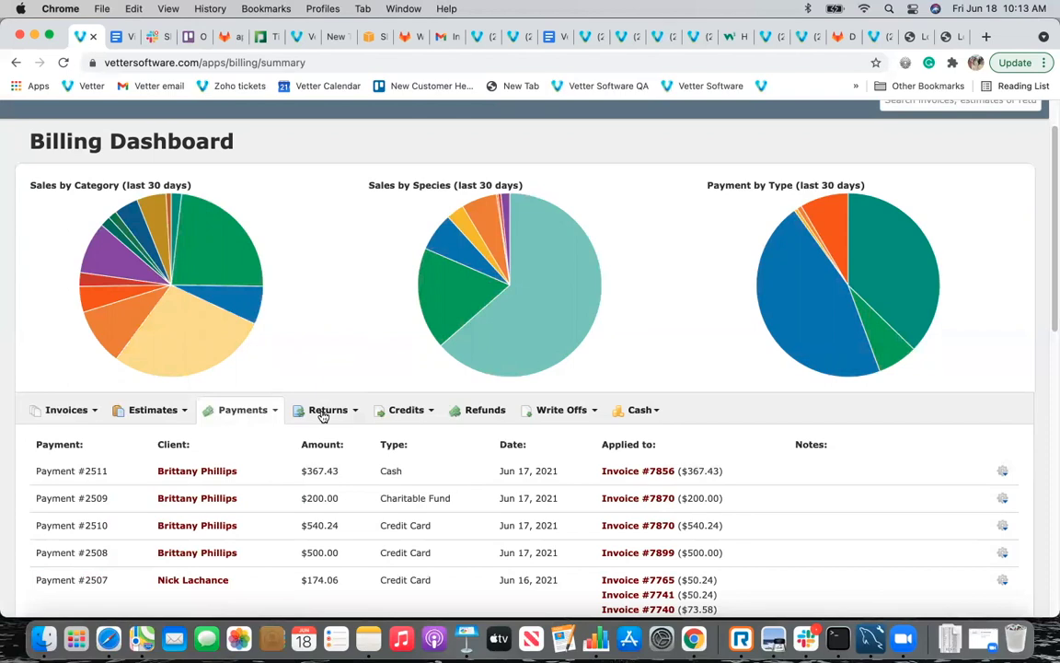
# Show the returns in progress and open the return dated Apr 30, 2021.
pyautogui.click(323, 410)
pyautogui.click(344, 461)
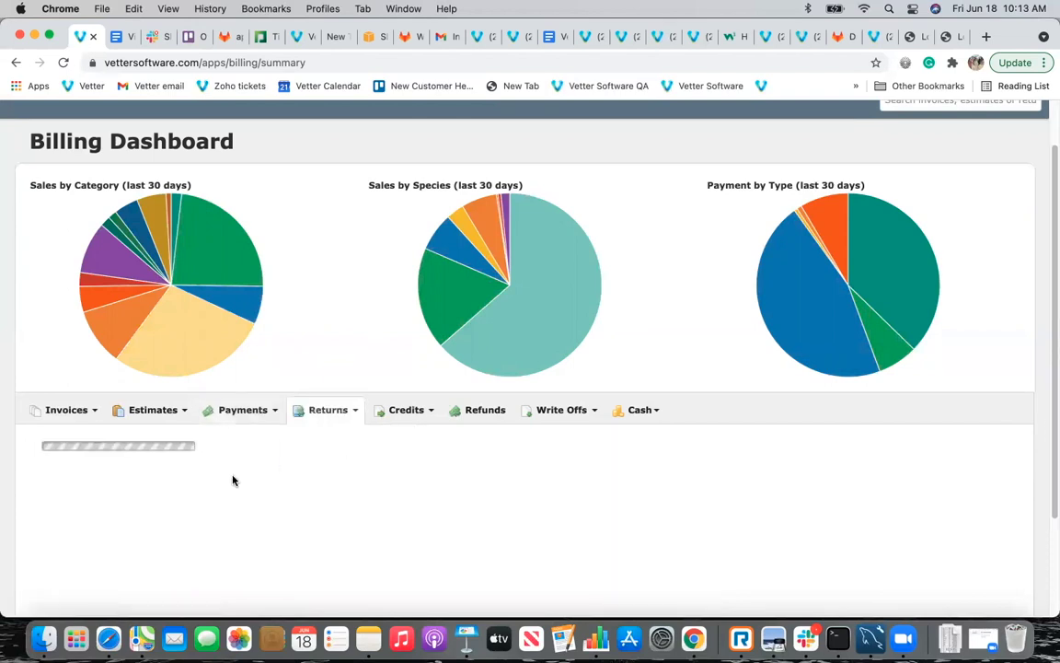
pyautogui.scroll(-3, 233, 479)
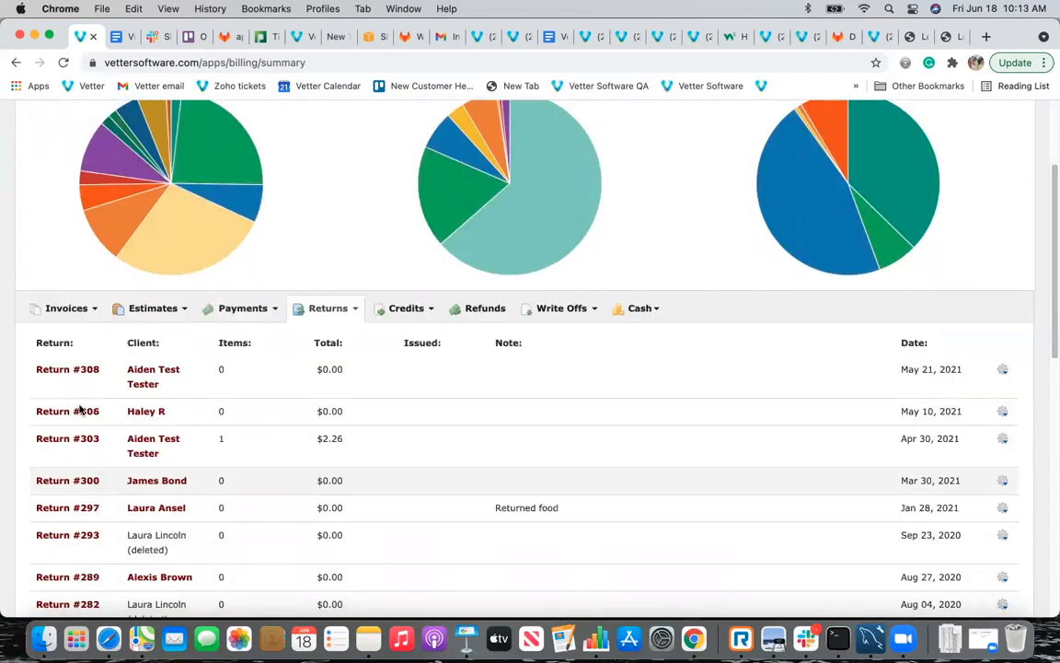
pyautogui.click(58, 428)
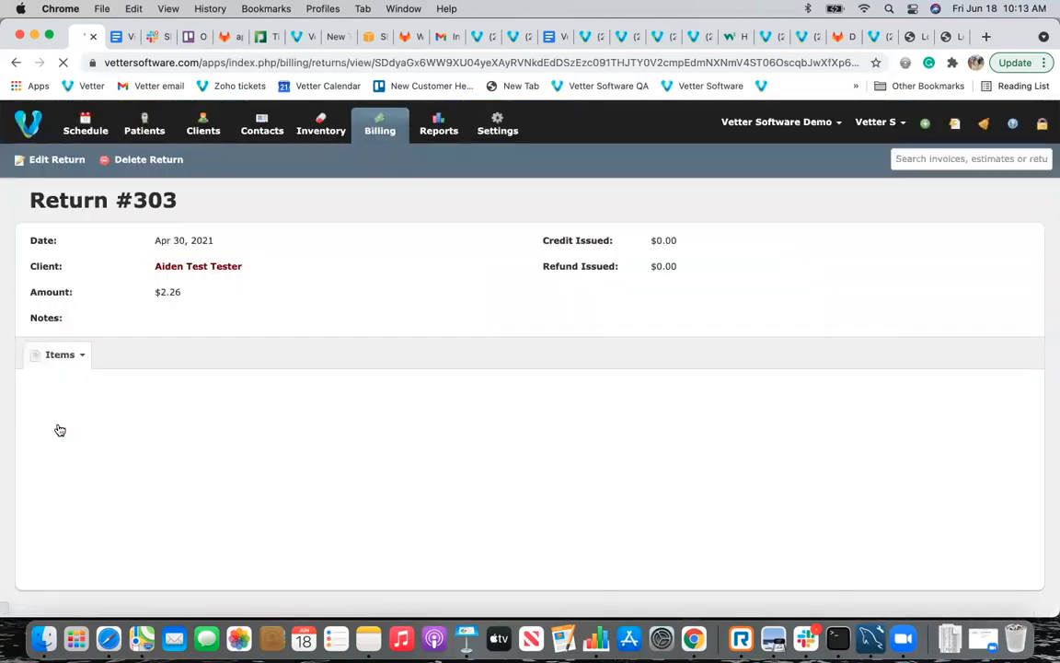
# Inspect the form for adding a new item to the return and close it without saving.
pyautogui.click(82, 357)
pyautogui.click(78, 422)
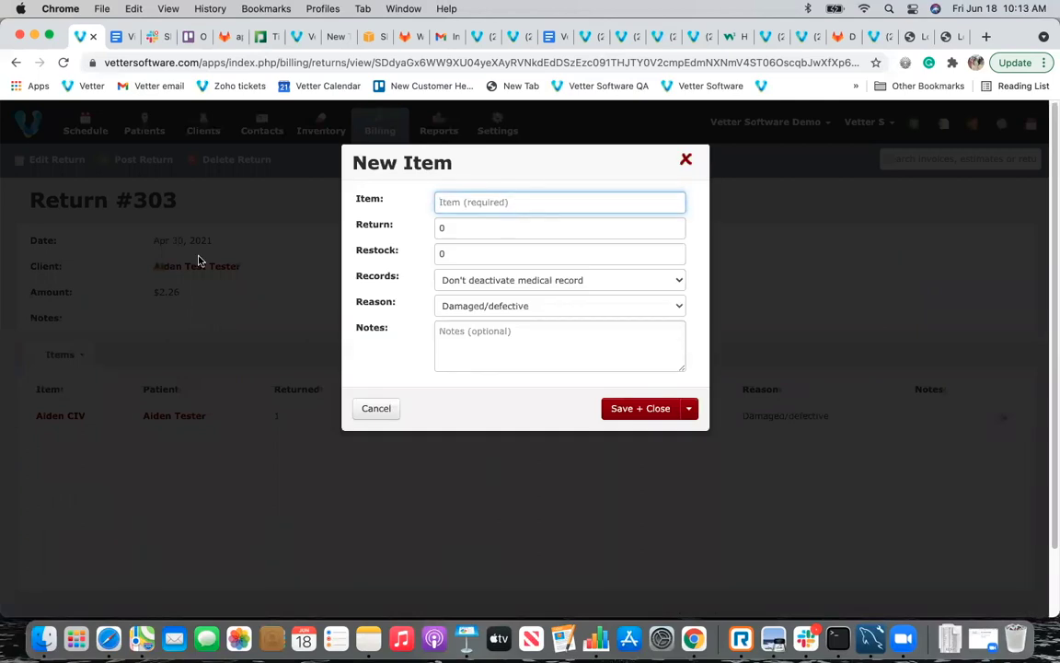
pyautogui.click(685, 159)
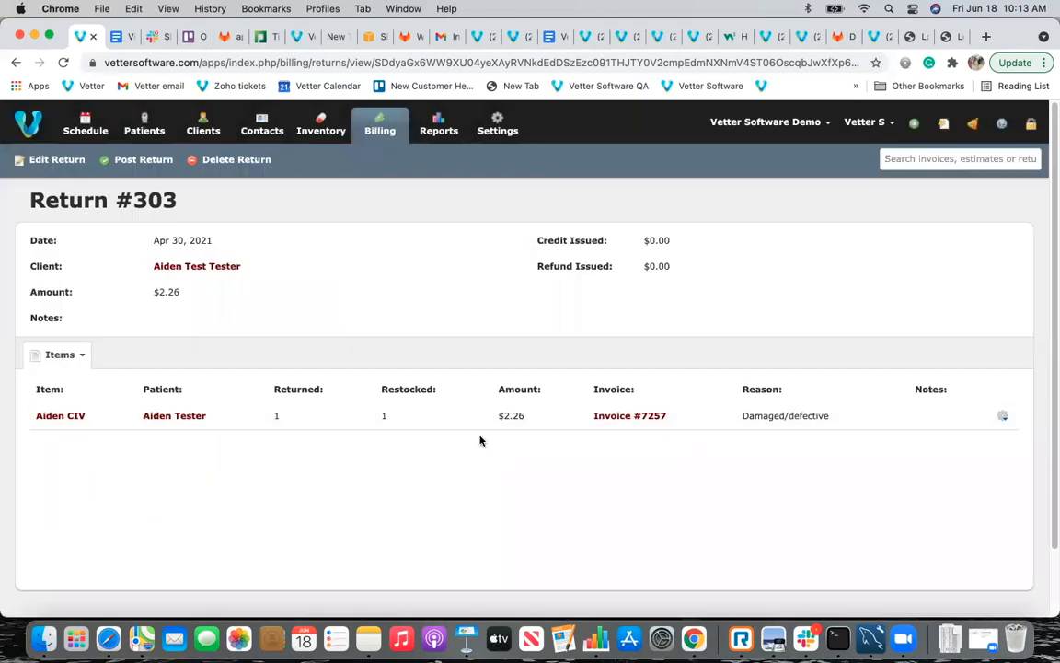
# Post the open return with its total issued as a credit, and check the posted return's export options.
pyautogui.click(150, 162)
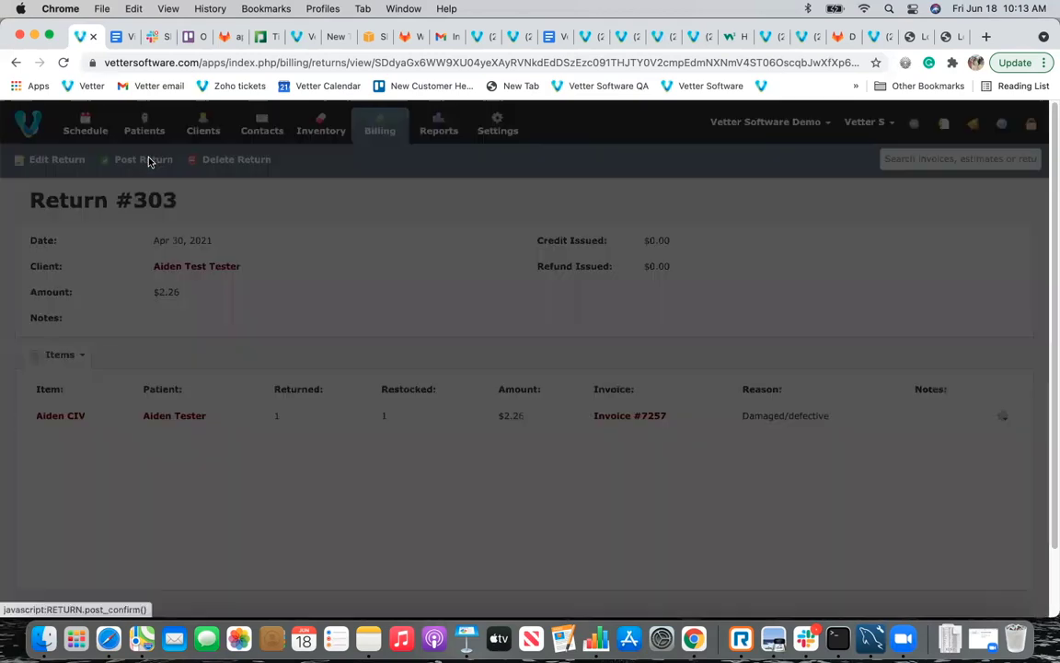
pyautogui.click(599, 230)
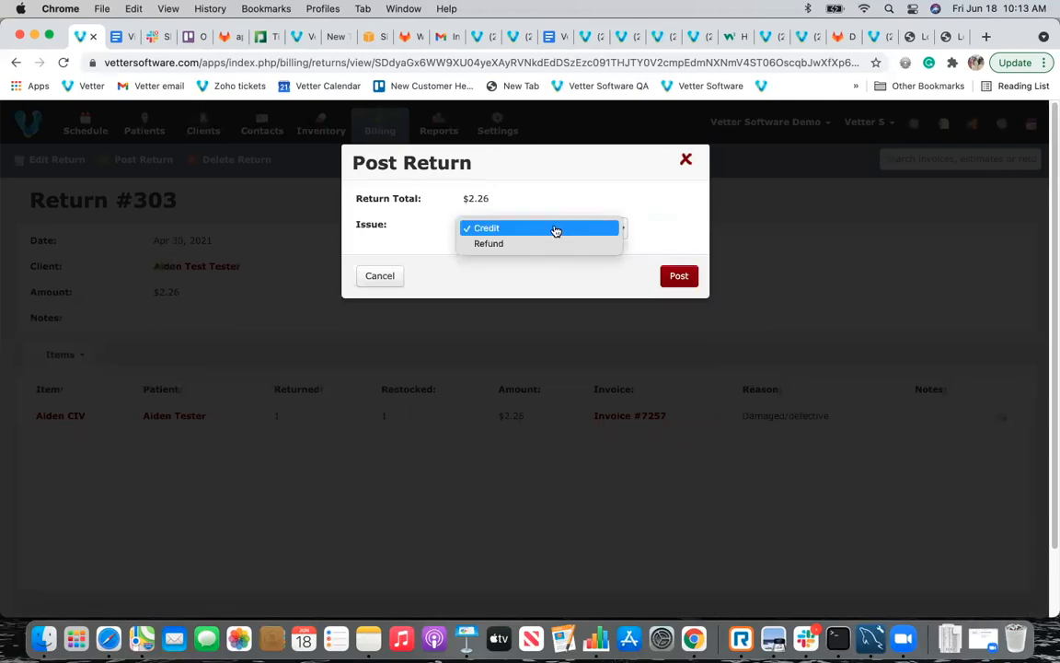
pyautogui.click(555, 230)
pyautogui.click(678, 277)
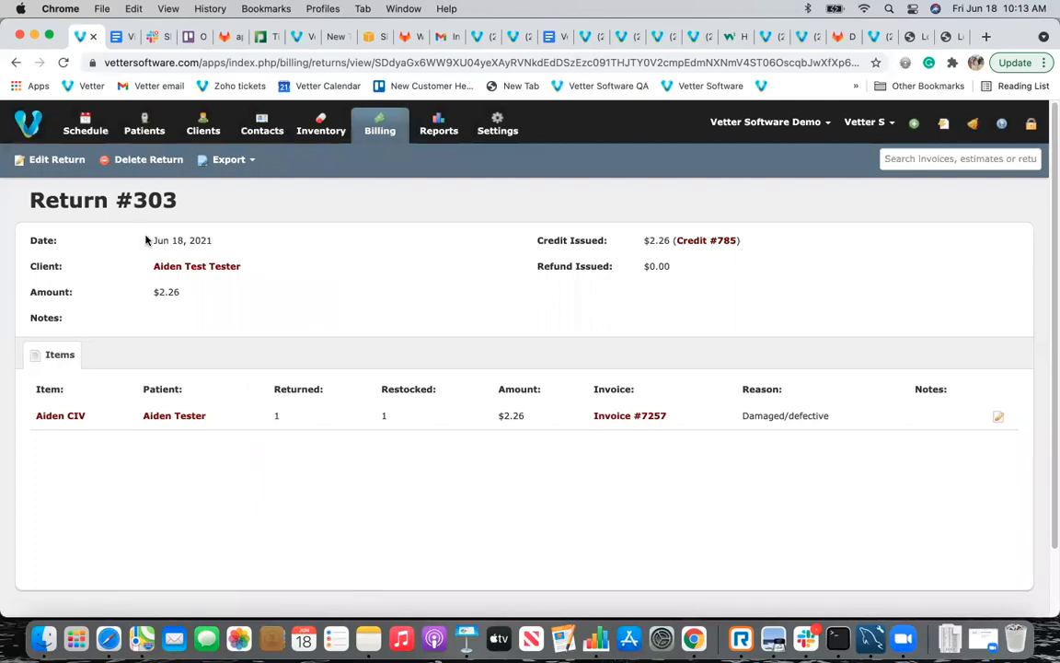
pyautogui.click(227, 158)
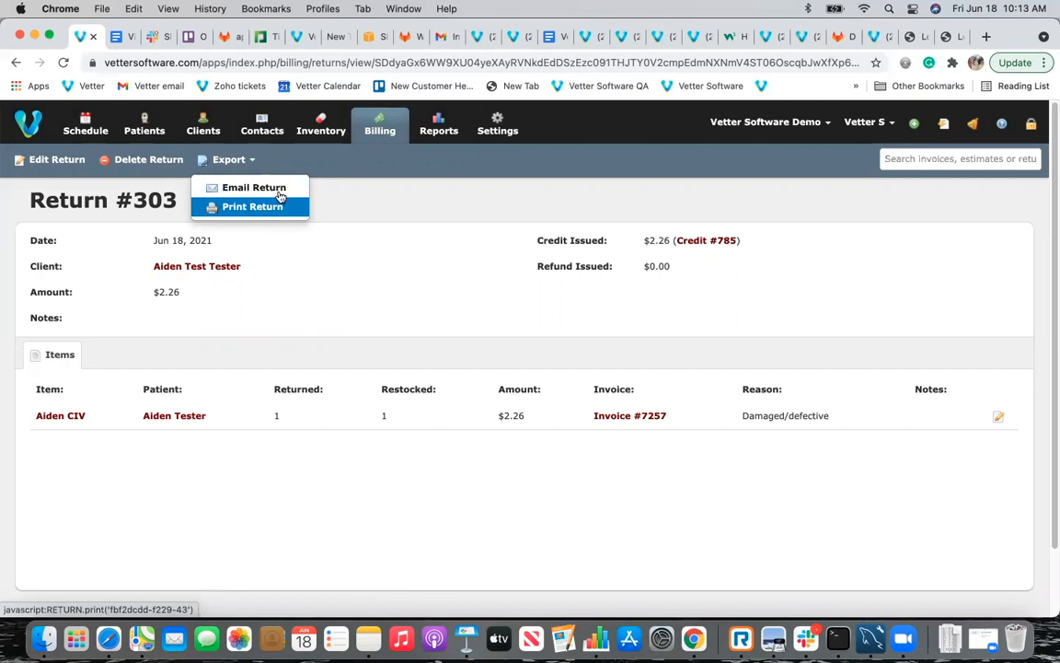
# Show the list of credits on the Billing Dashboard and check the options for the first credit.
pyautogui.click(378, 131)
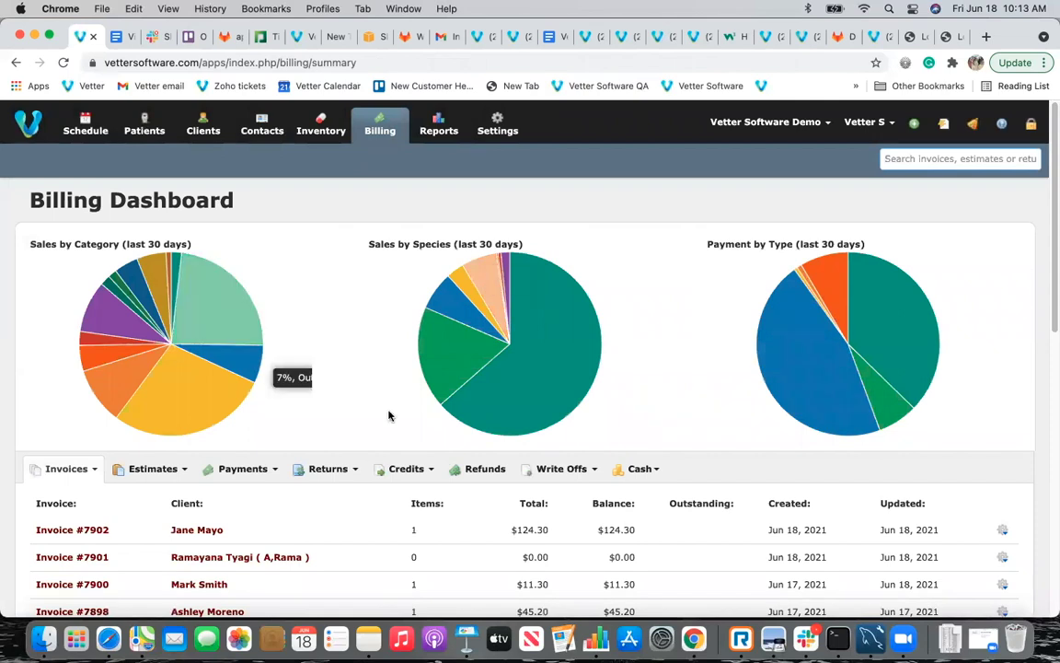
pyautogui.click(405, 471)
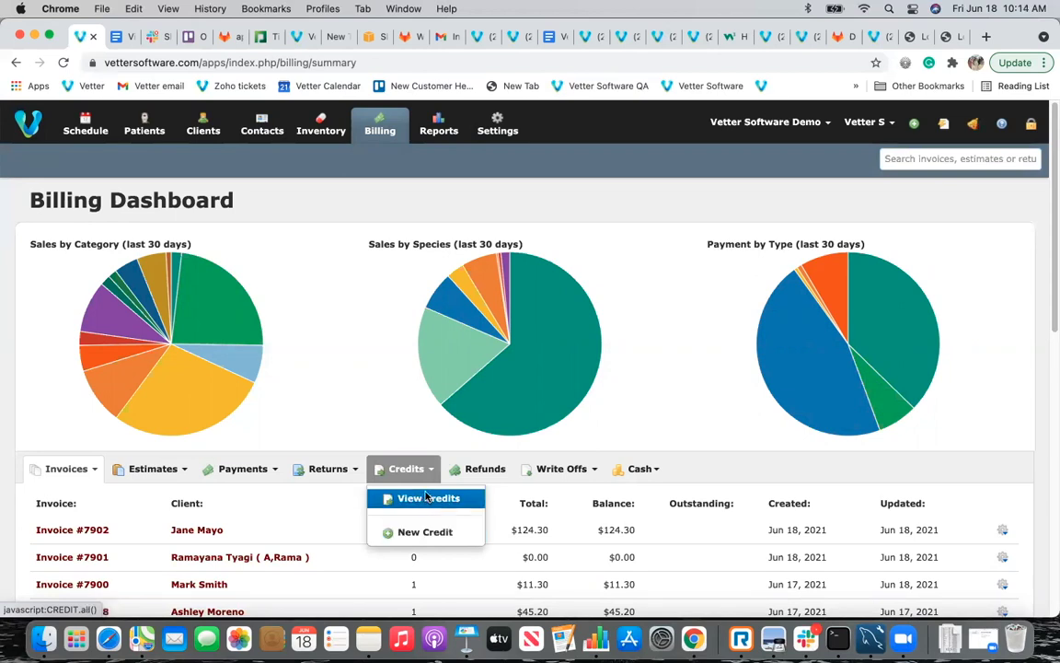
pyautogui.click(387, 500)
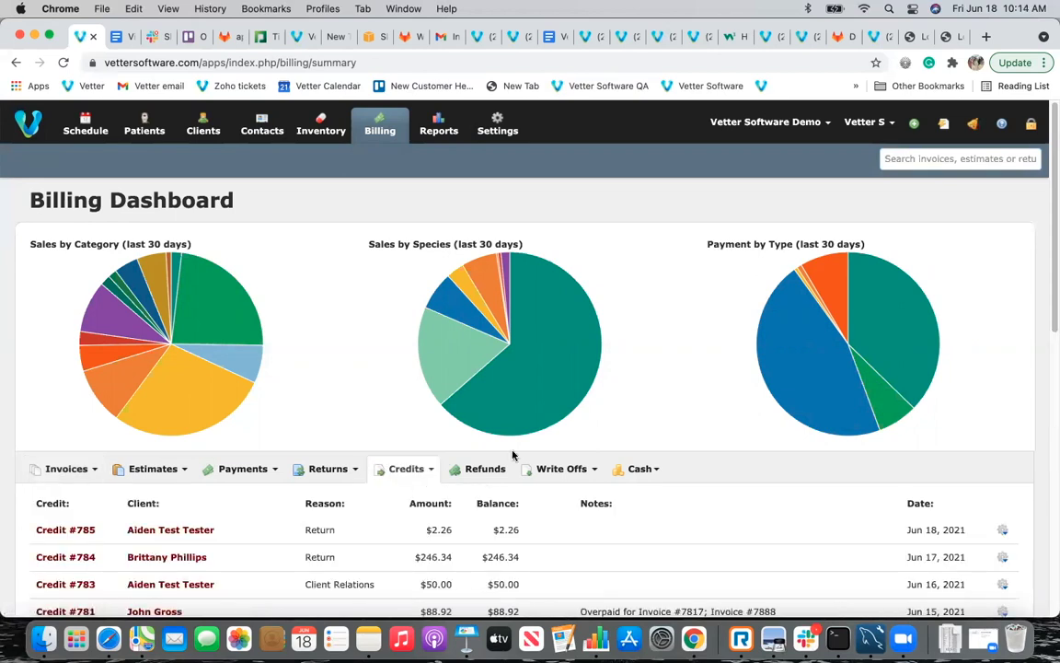
pyautogui.click(1003, 532)
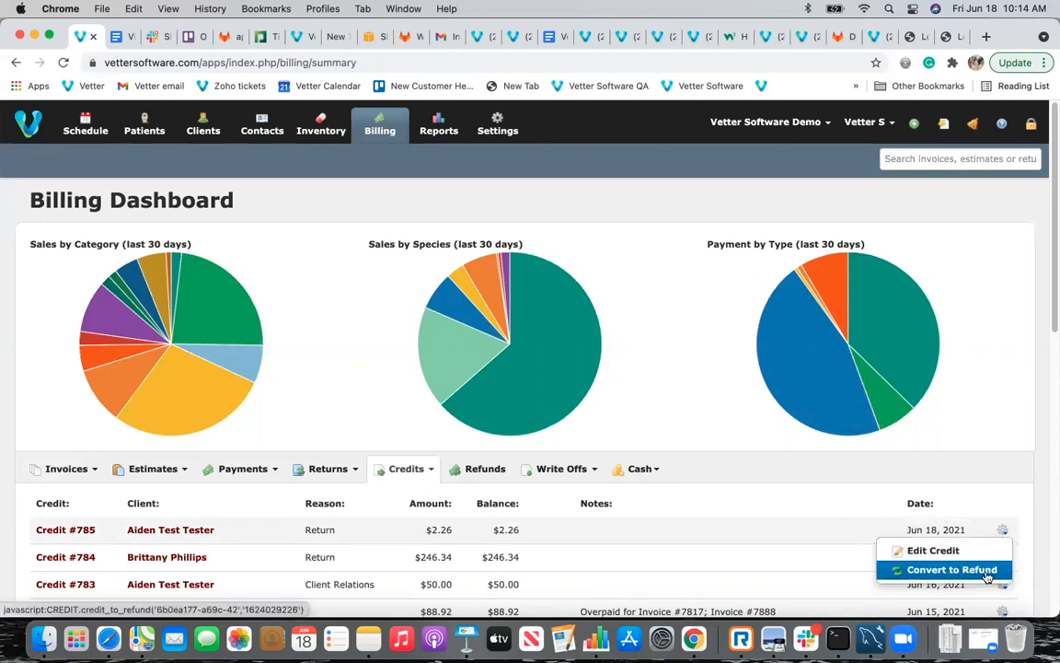
# Show the list of refunds and check the options for the first refund.
pyautogui.click(460, 470)
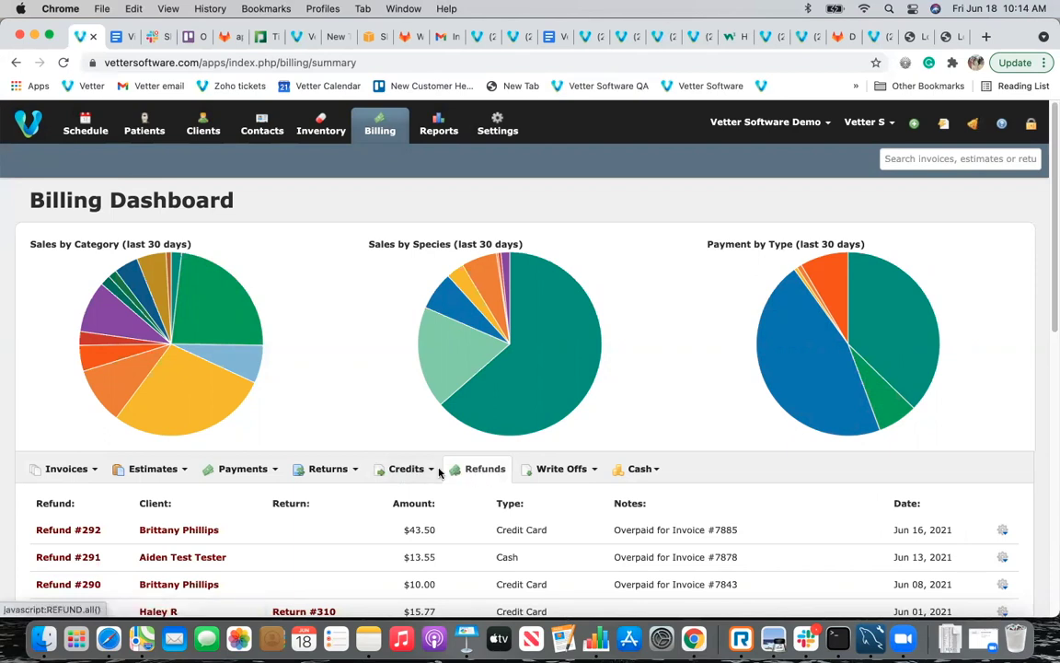
pyautogui.scroll(-1, 220, 517)
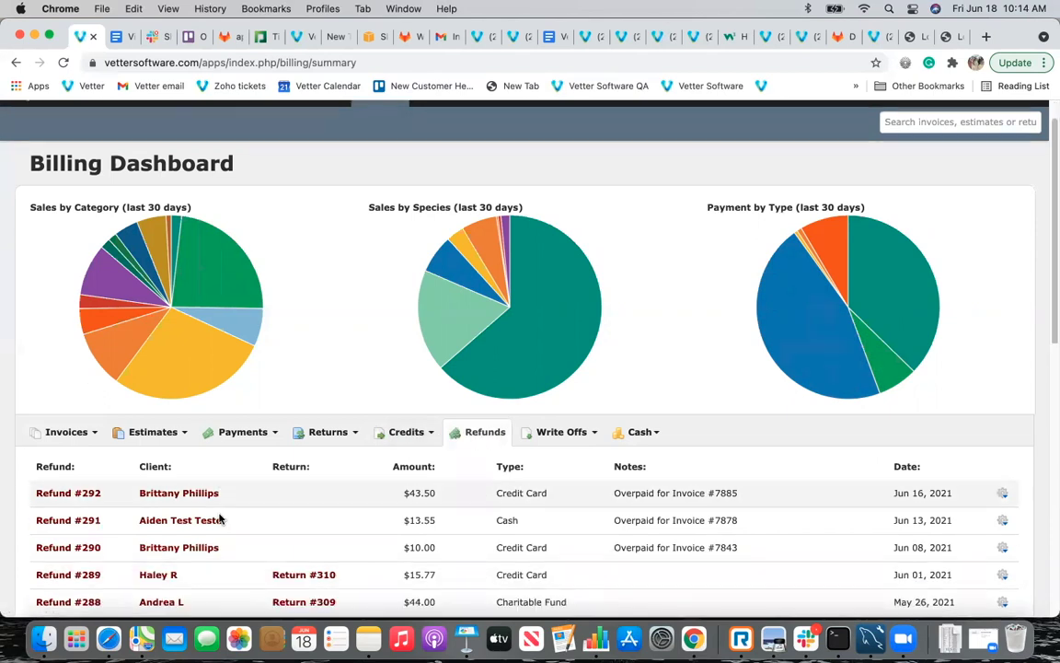
pyautogui.scroll(-5, 220, 520)
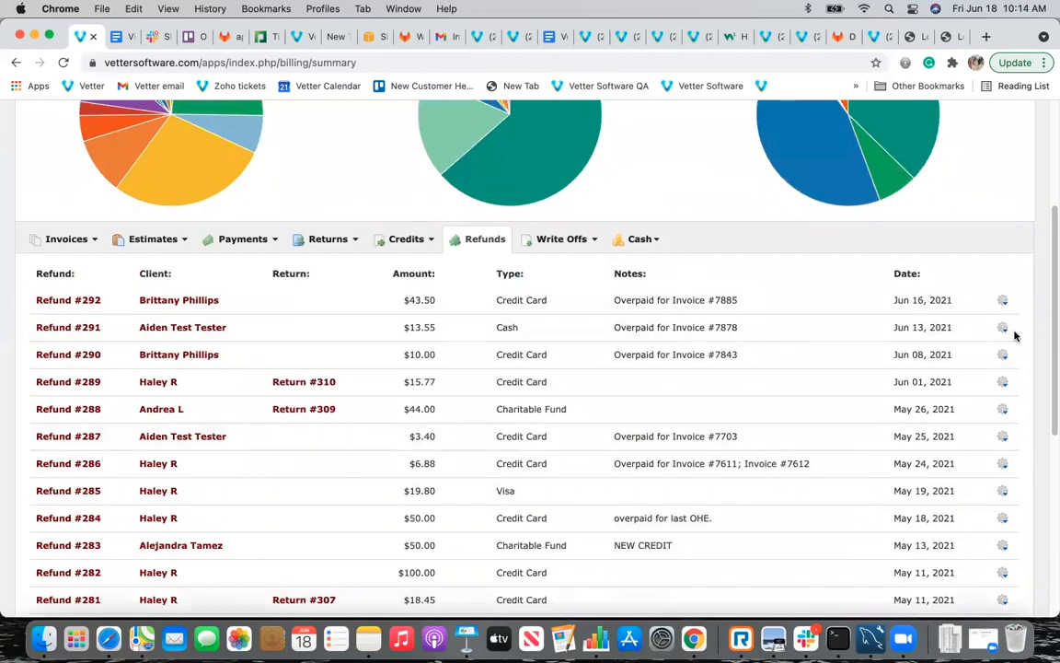
pyautogui.click(1002, 300)
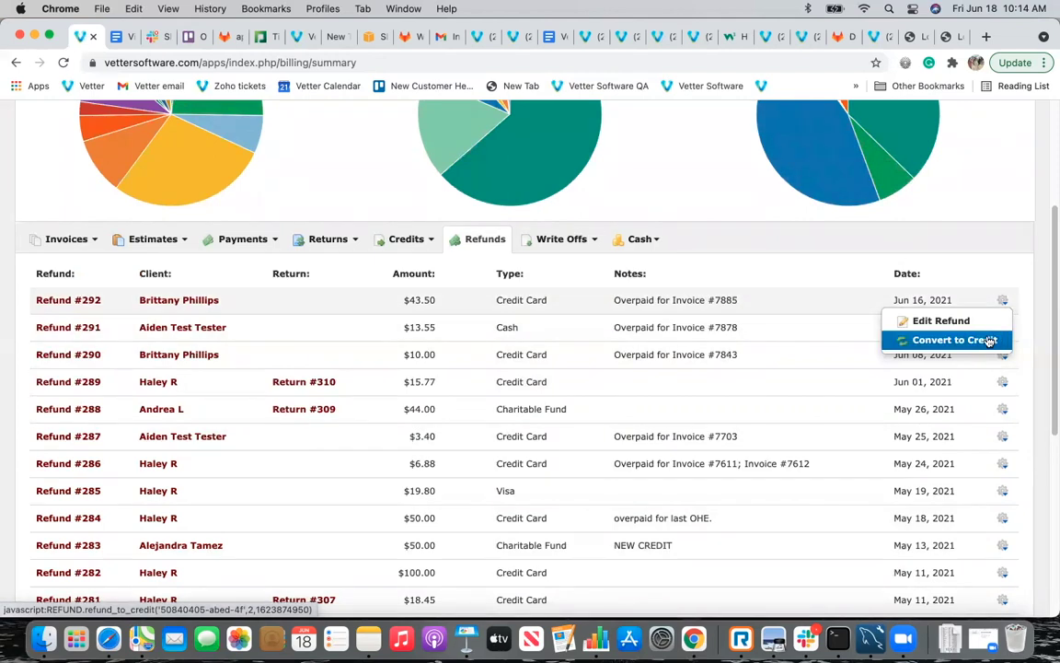
# Review the write-off options and inspect the balance fields of a new cash reconciliation, closing the form without saving.
pyautogui.click(570, 238)
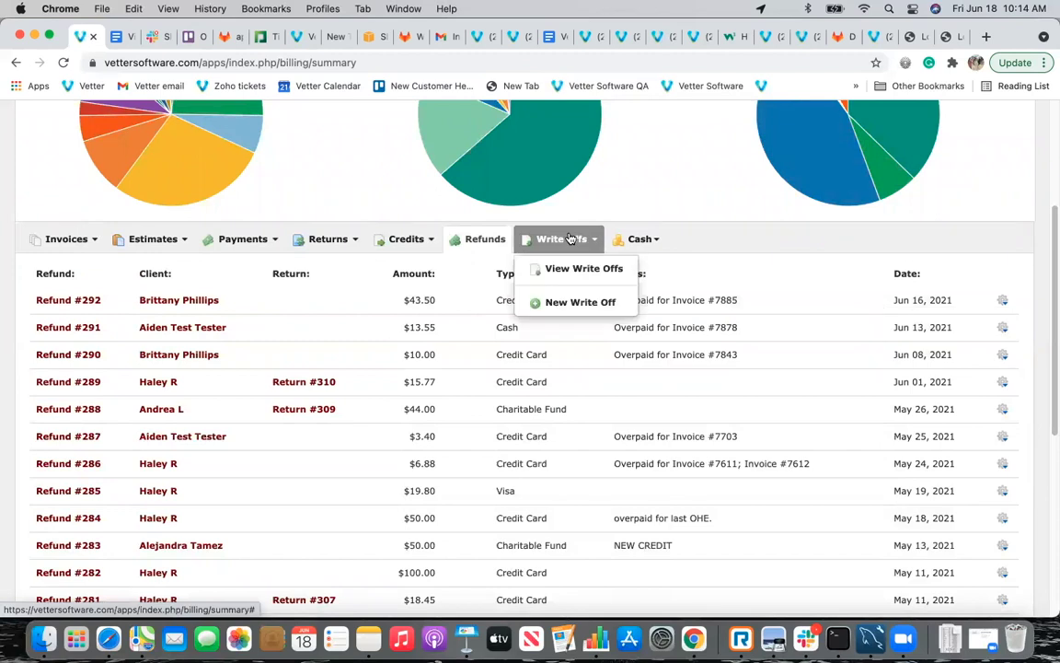
pyautogui.click(635, 238)
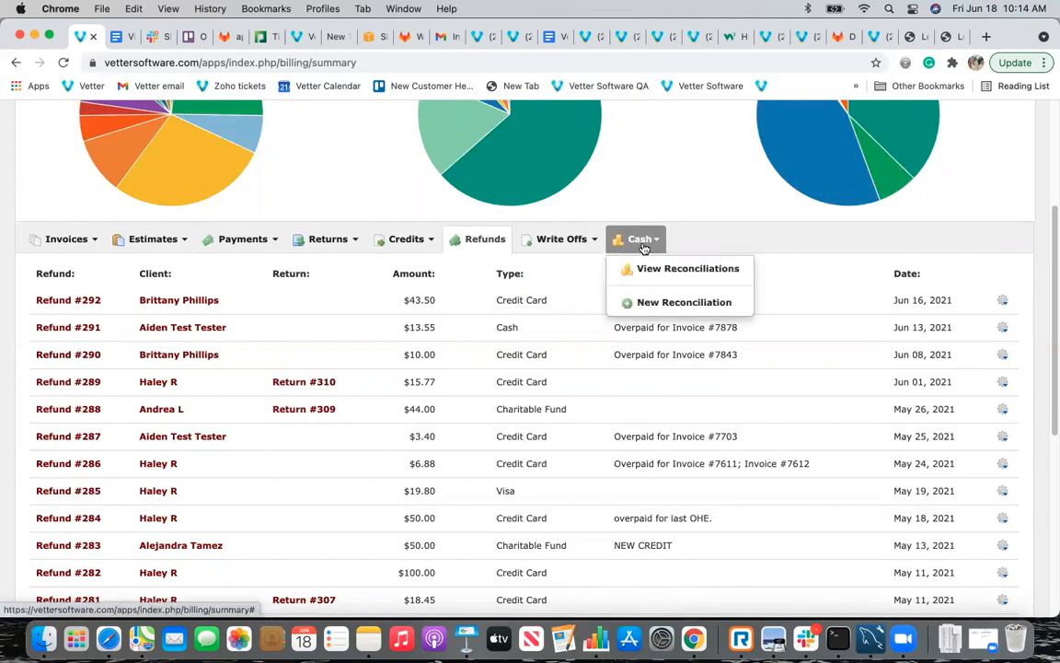
pyautogui.click(664, 303)
pyautogui.click(537, 233)
pyautogui.doubleClick(538, 233)
pyautogui.doubleClick(534, 256)
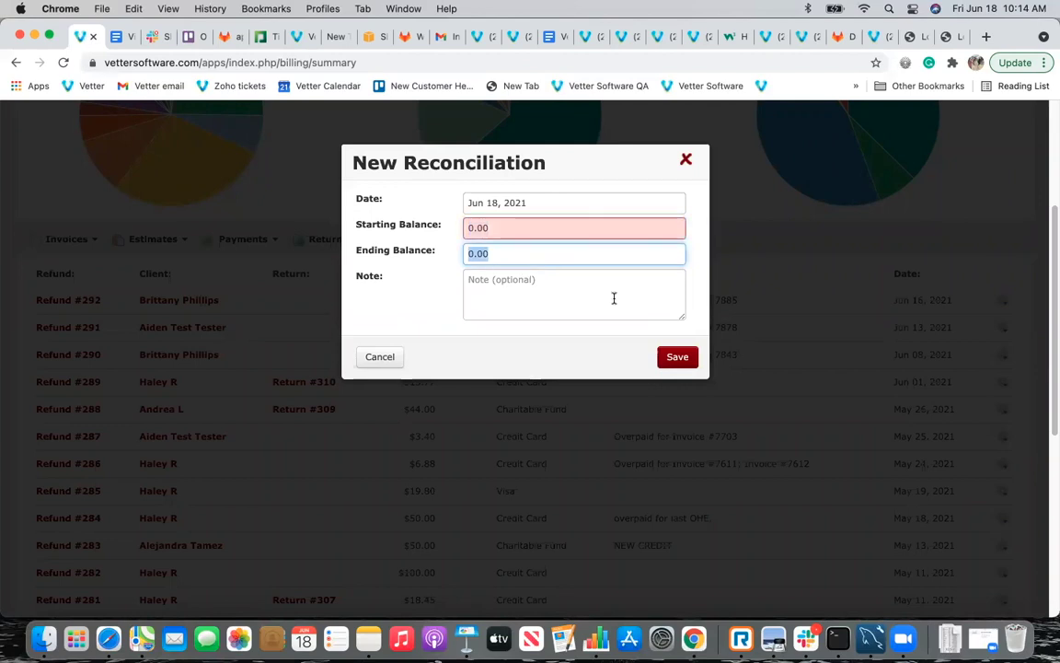
pyautogui.click(686, 159)
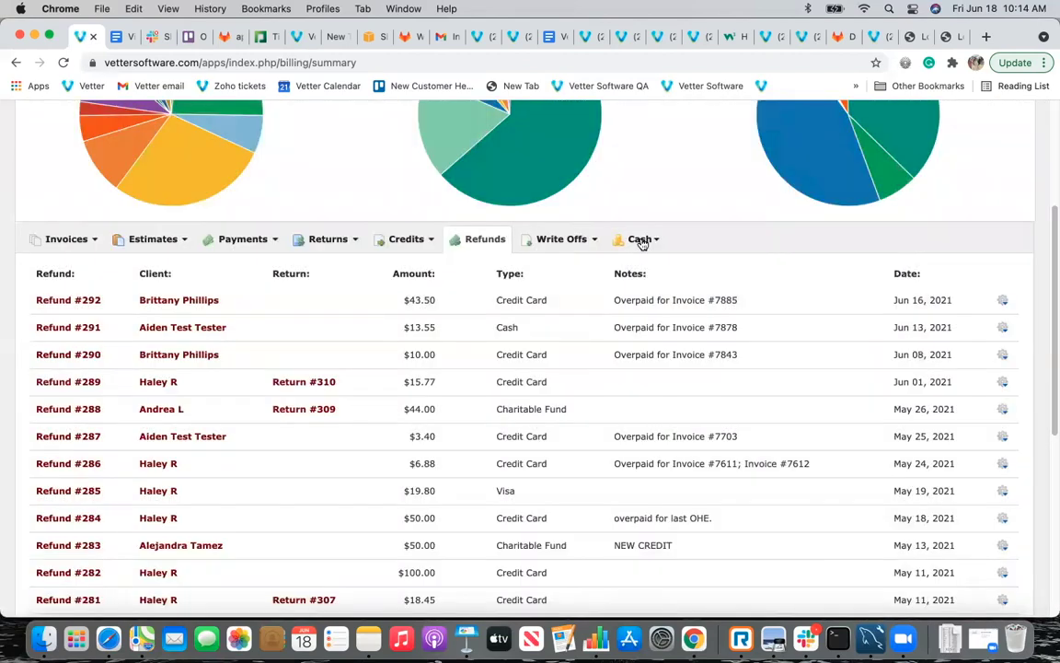
# Review the available cash reconciliation options on the Billing Dashboard.
pyautogui.click(641, 241)
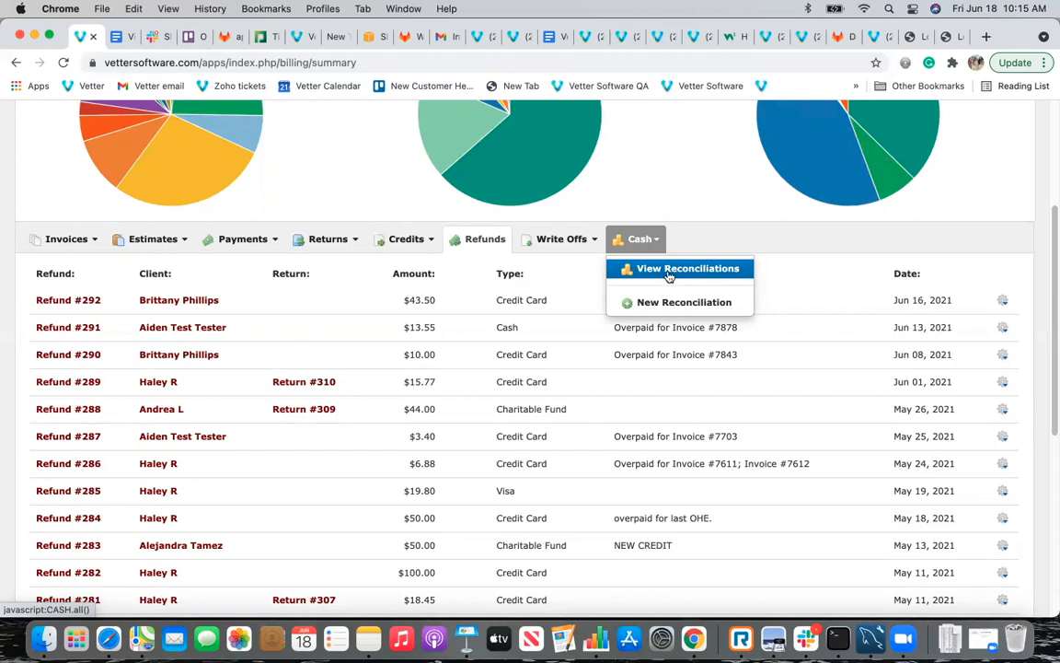
pyautogui.scroll(5, 699, 248)
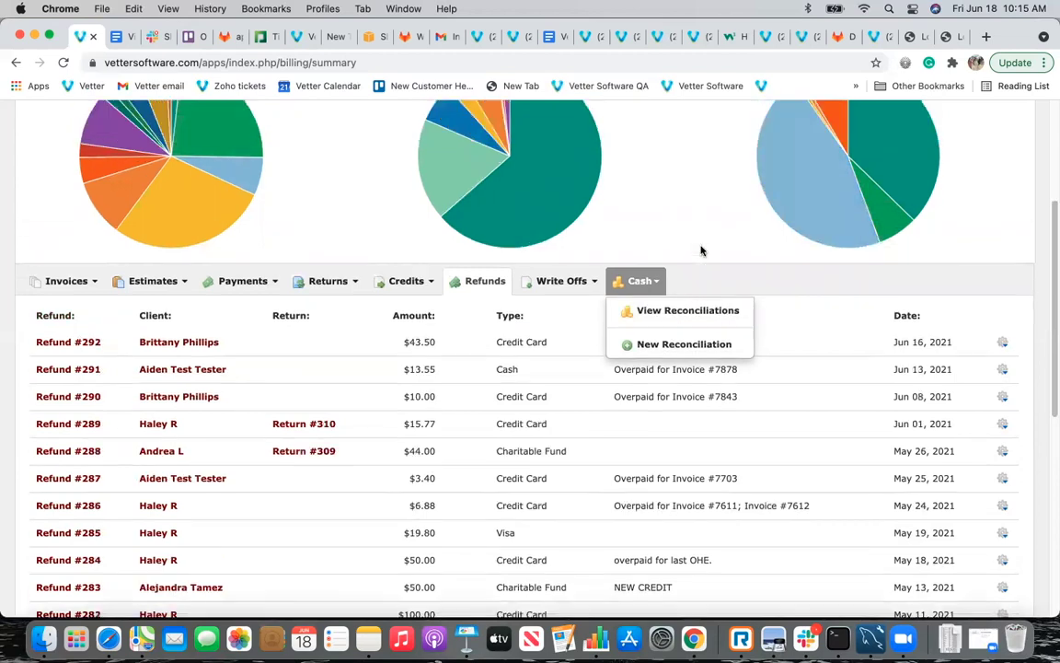
pyautogui.scroll(-1, 530, 350)
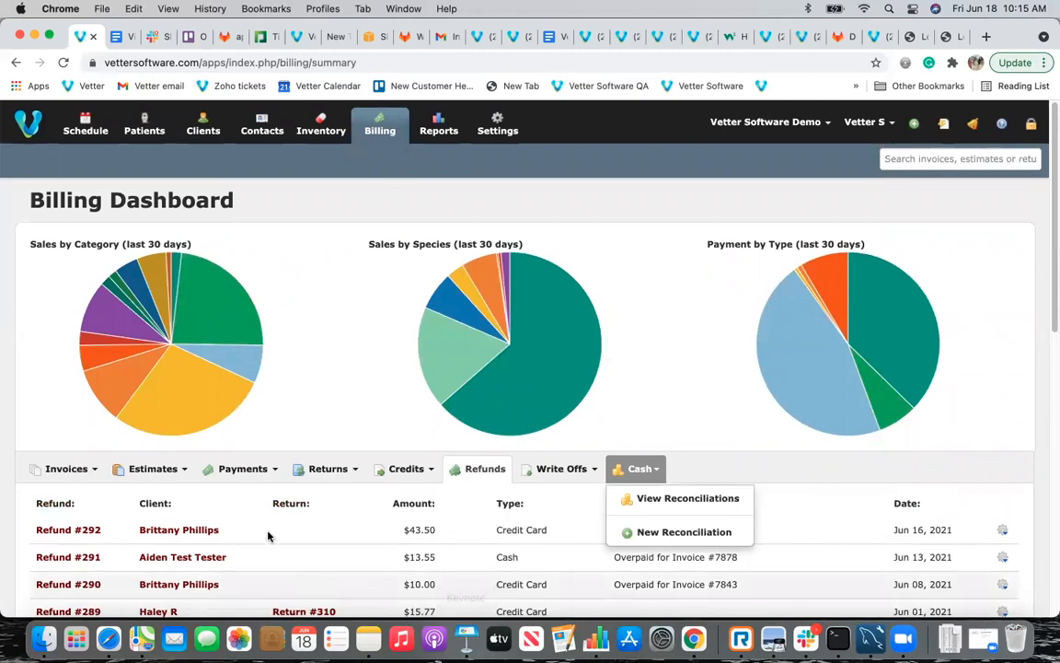
# Open the day's appointment schedule and review the options for viewing, printing and emailing appointments.
pyautogui.click(86, 131)
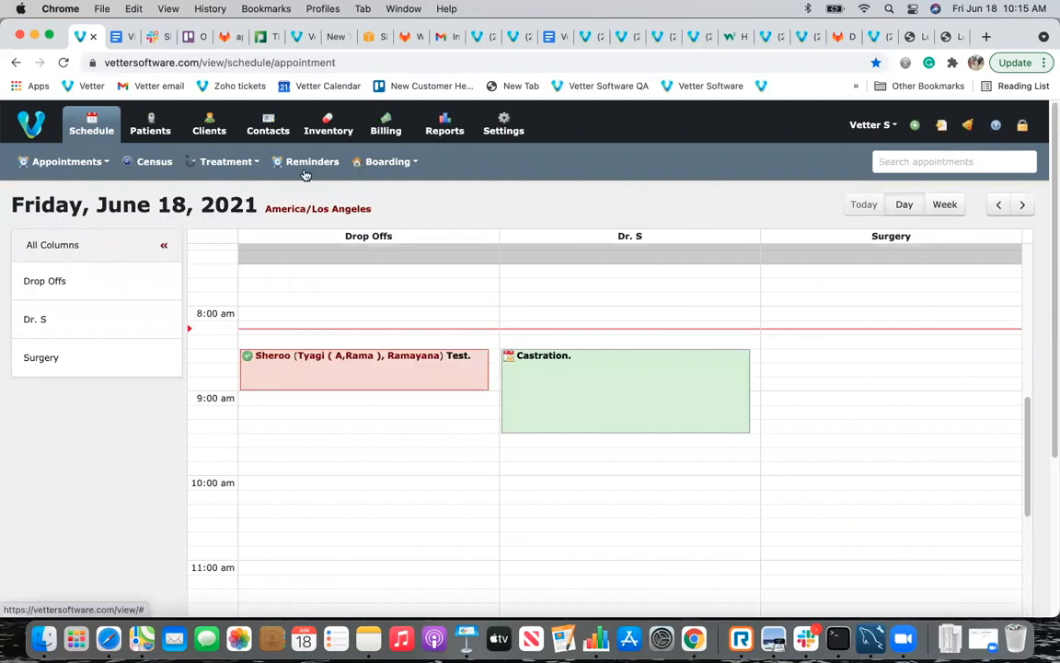
pyautogui.click(84, 162)
pyautogui.click(84, 162)
pyautogui.click(83, 162)
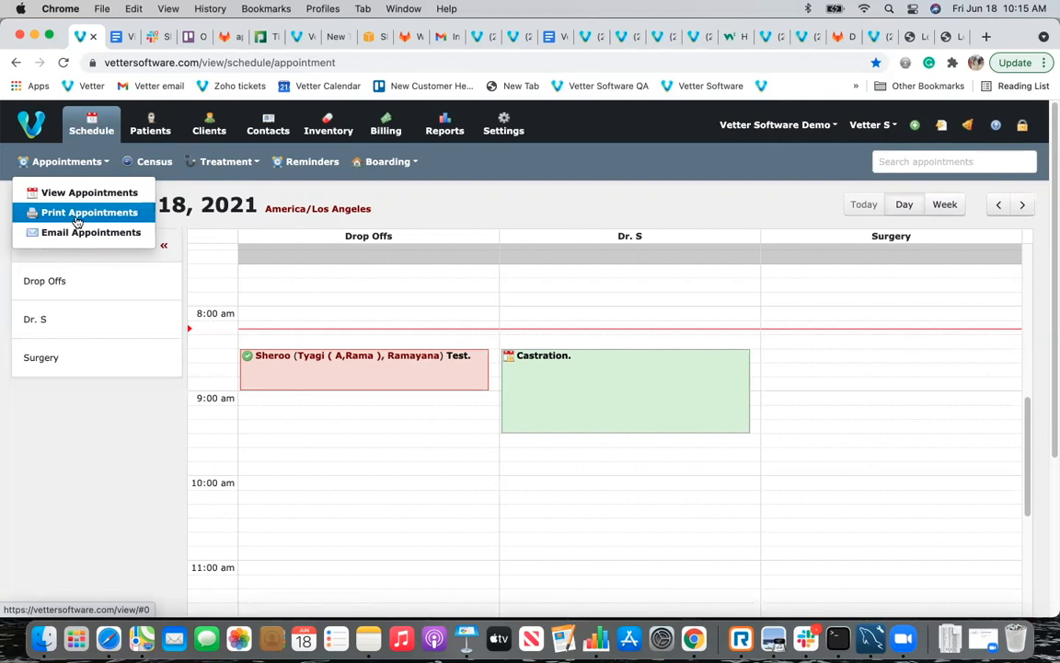
# Show the day's census and read the history of the checked-in 08:30 AM appointment, closing it when done.
pyautogui.click(155, 162)
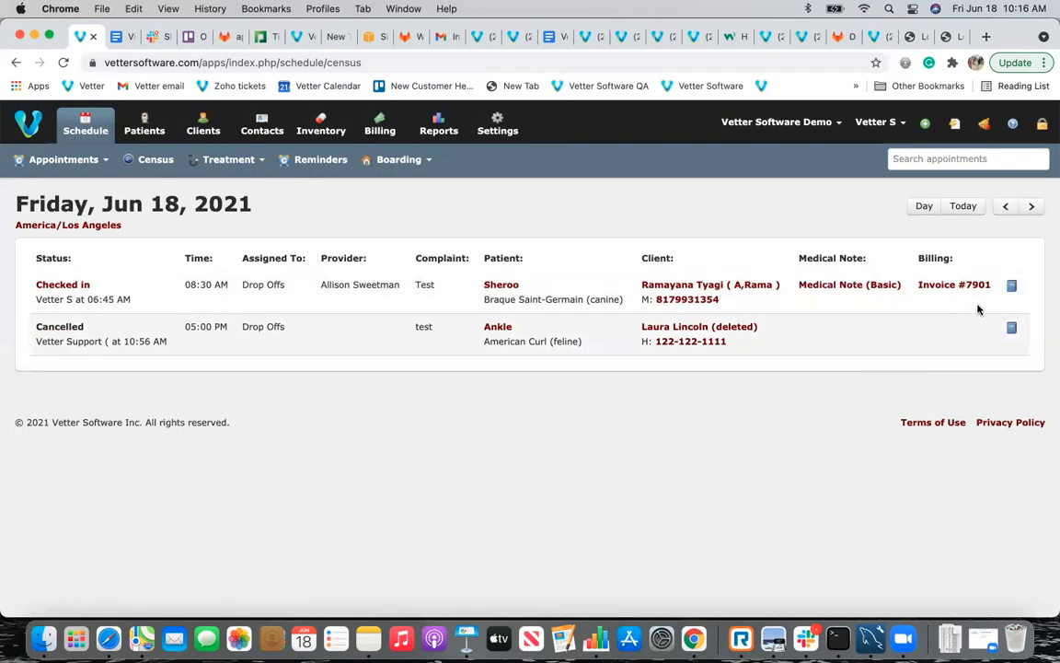
pyautogui.click(1012, 286)
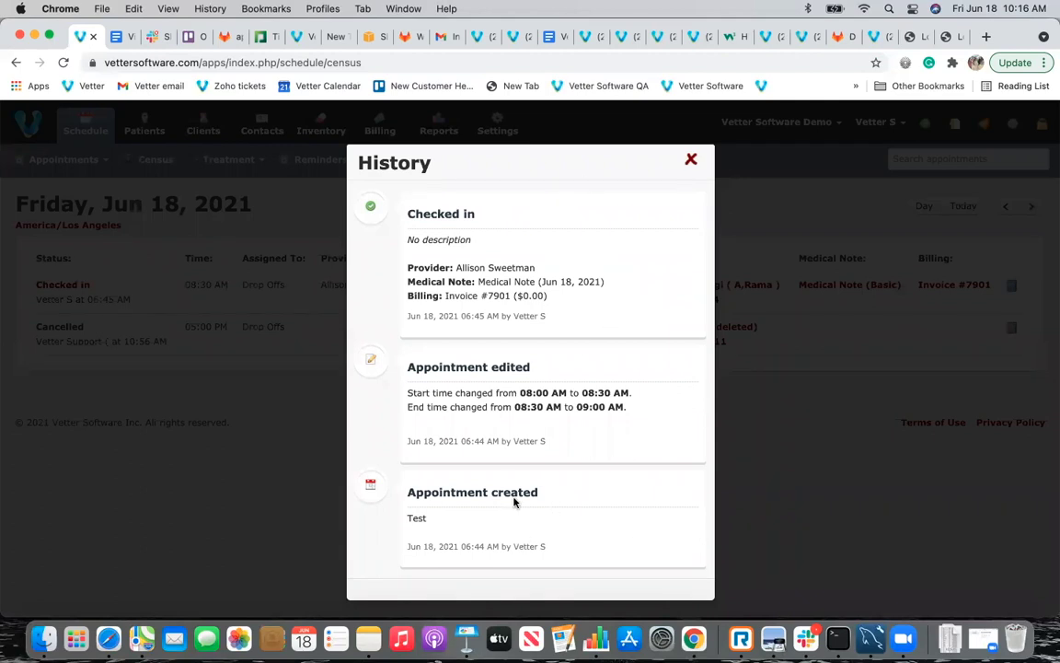
pyautogui.click(688, 160)
# Open the Treatment Board and look through the patients currently in treatment.
pyautogui.click(221, 159)
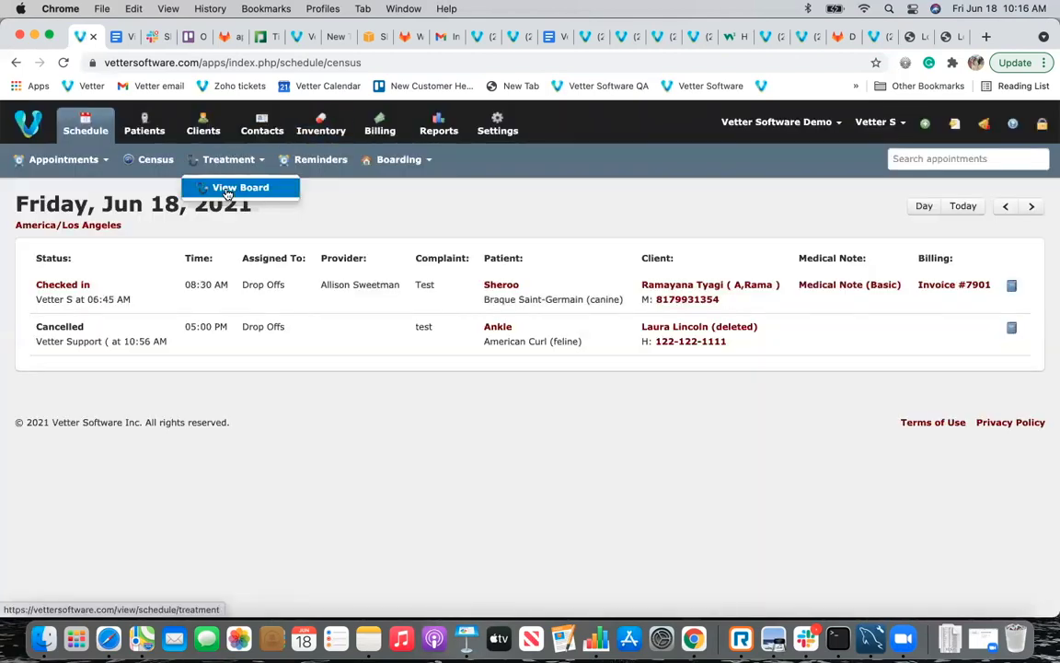
pyautogui.click(227, 188)
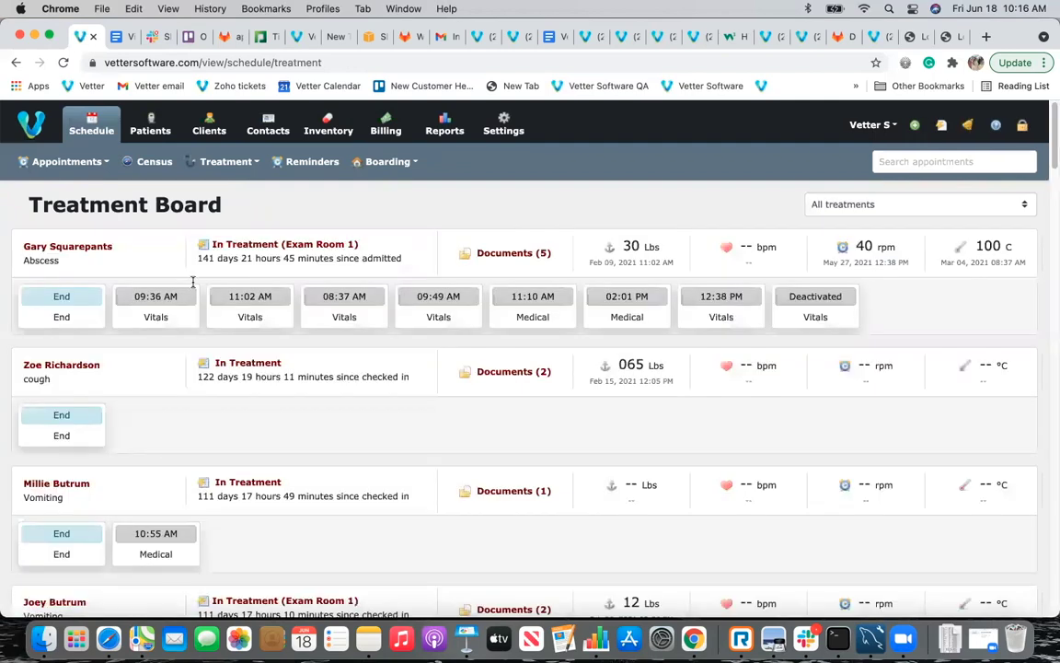
pyautogui.scroll(-6, 179, 389)
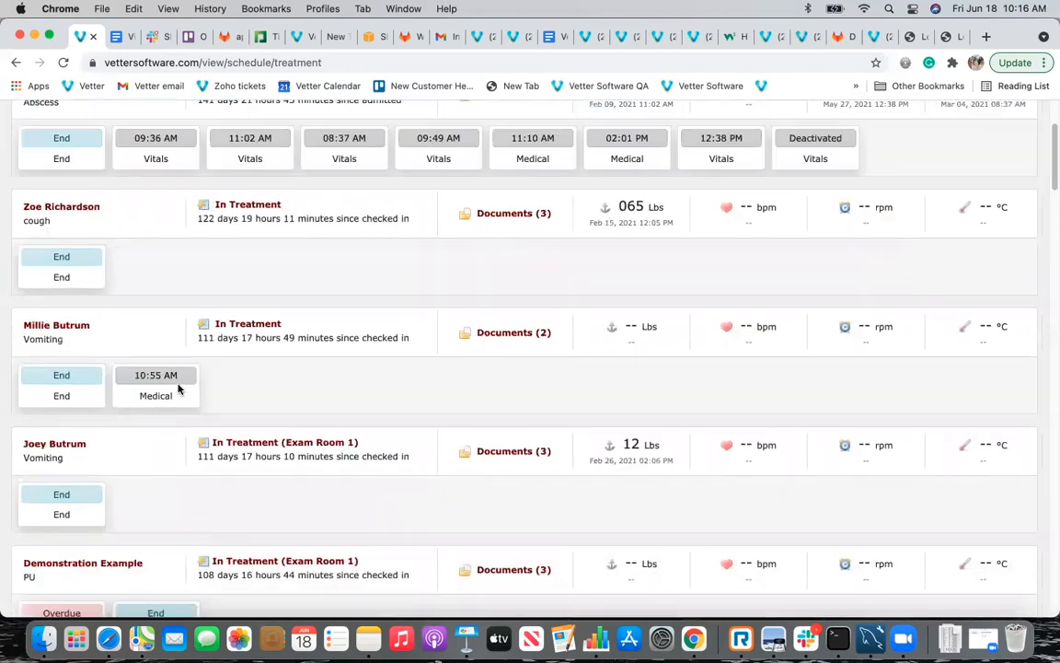
pyautogui.scroll(7, 178, 388)
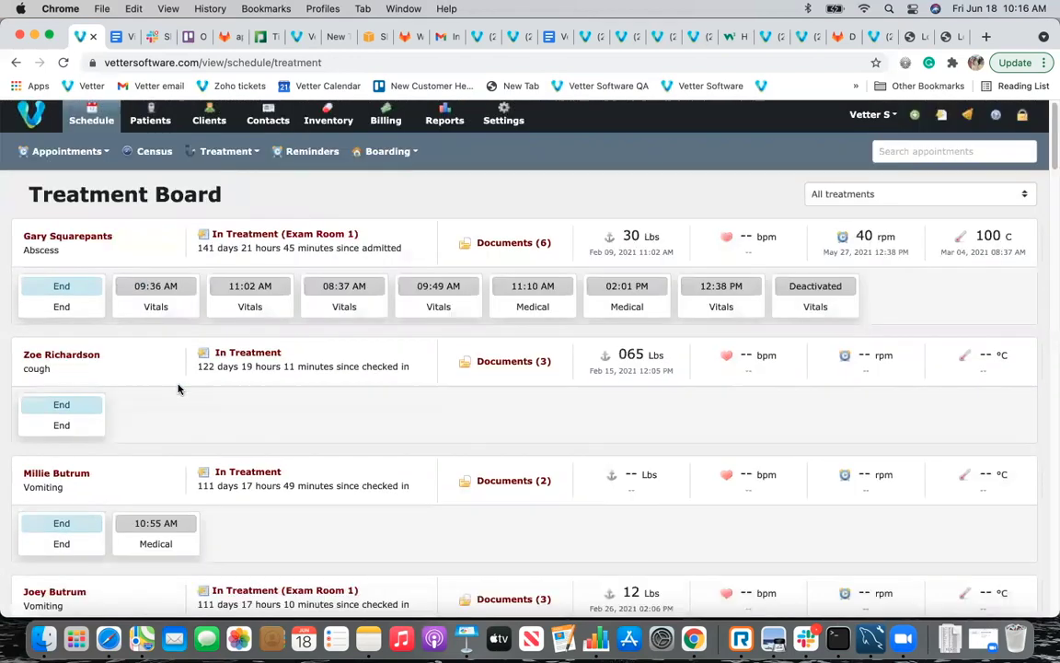
# Start a new treatment activity for the third patient in the list, with its type set to Medical.
pyautogui.click(222, 164)
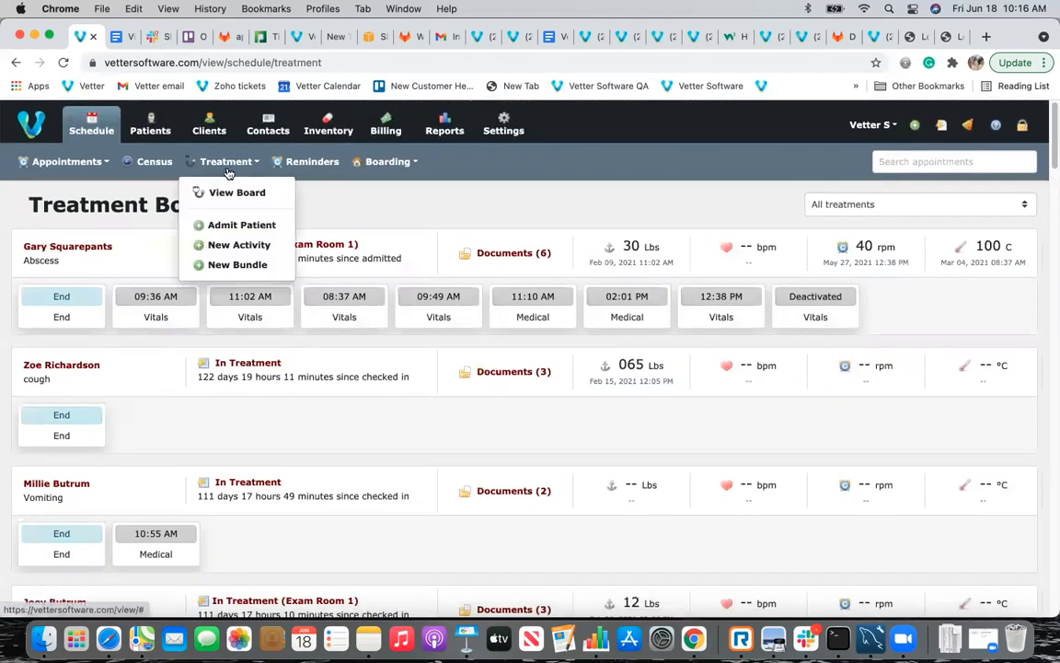
pyautogui.click(221, 245)
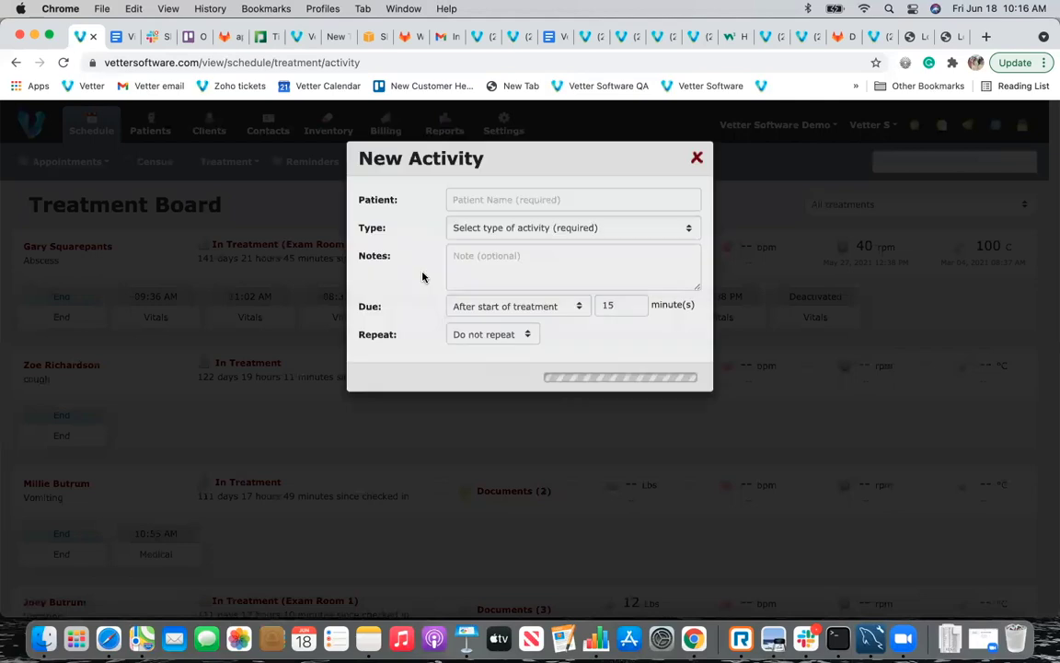
pyautogui.click(484, 197)
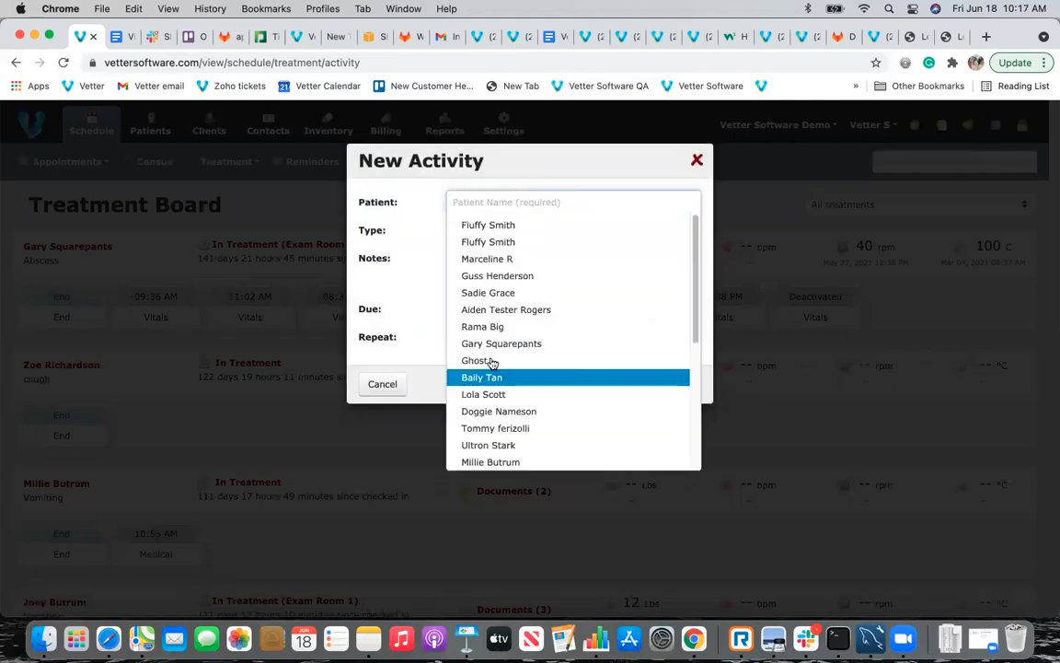
pyautogui.click(486, 259)
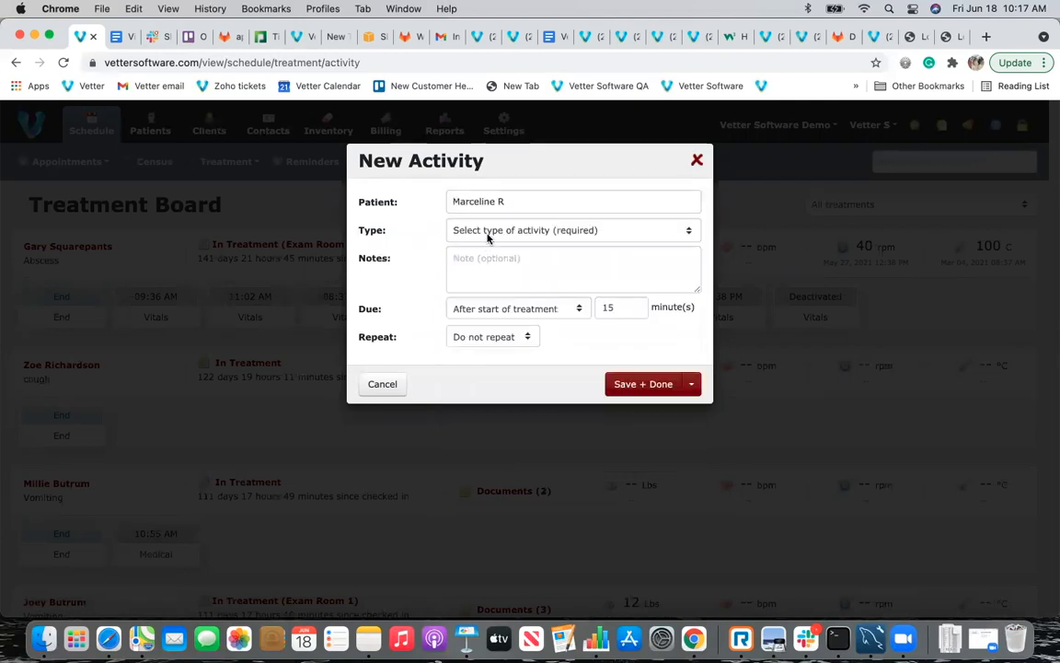
pyautogui.click(488, 235)
pyautogui.click(479, 249)
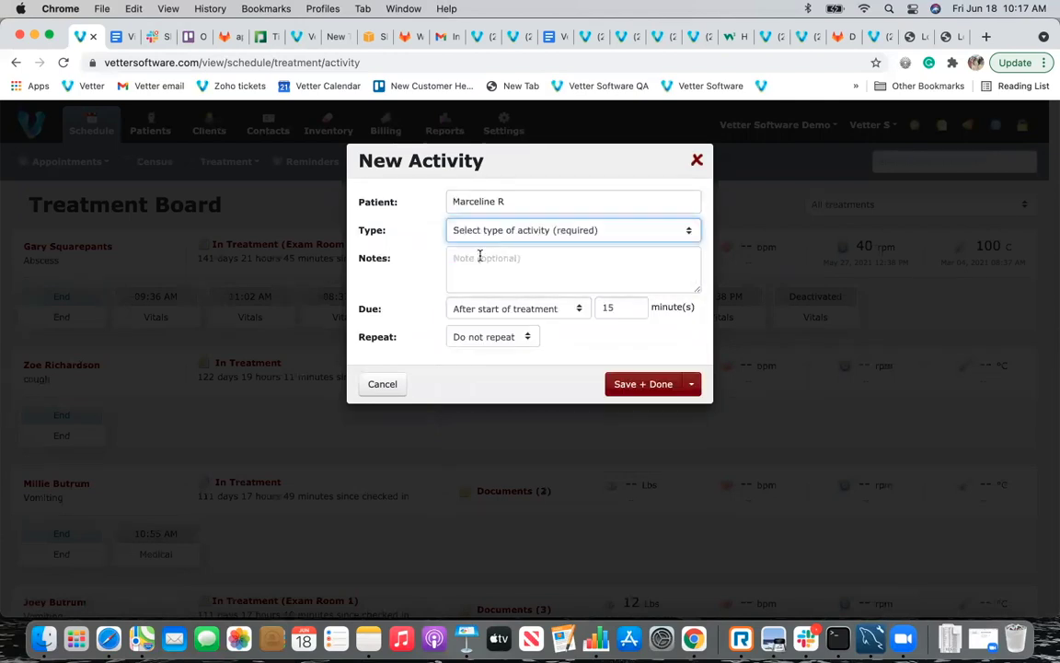
pyautogui.click(534, 258)
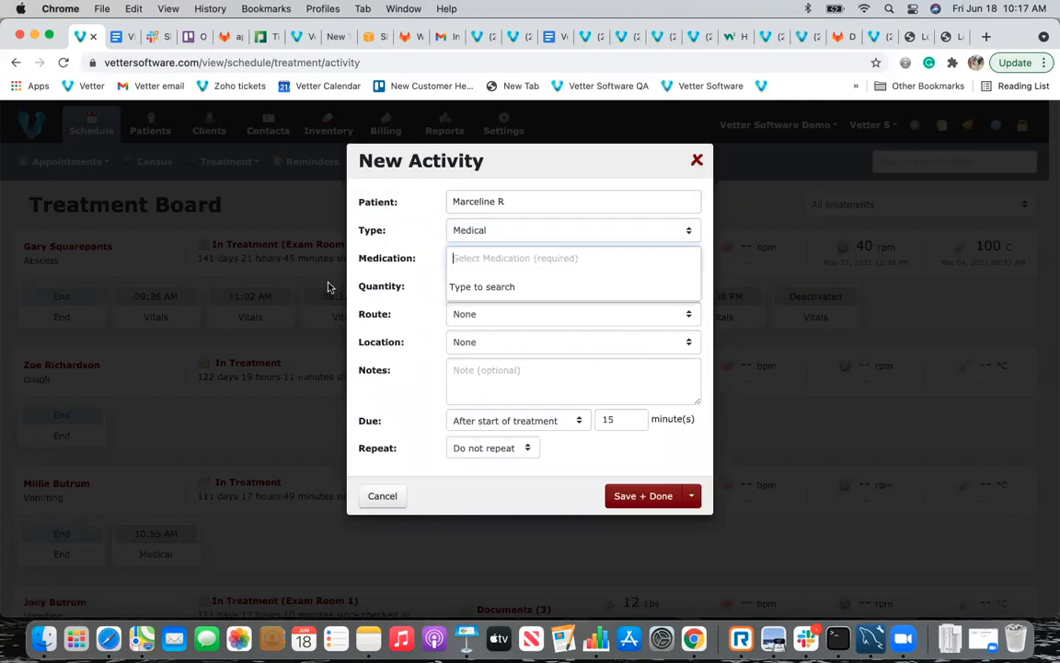
pyautogui.click(481, 252)
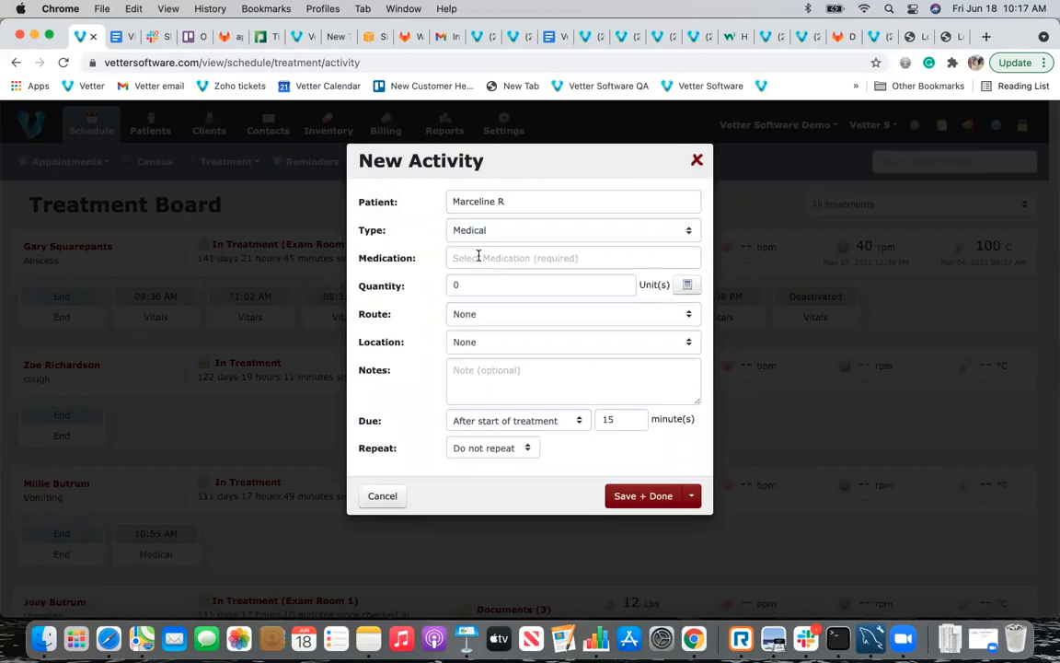
# Try Amoxi-Tabs [Amoxicillin] 400mg as the new activity's medication, check the due and repeat options, and discard the activity.
pyautogui.click(477, 257)
pyautogui.write('amo')
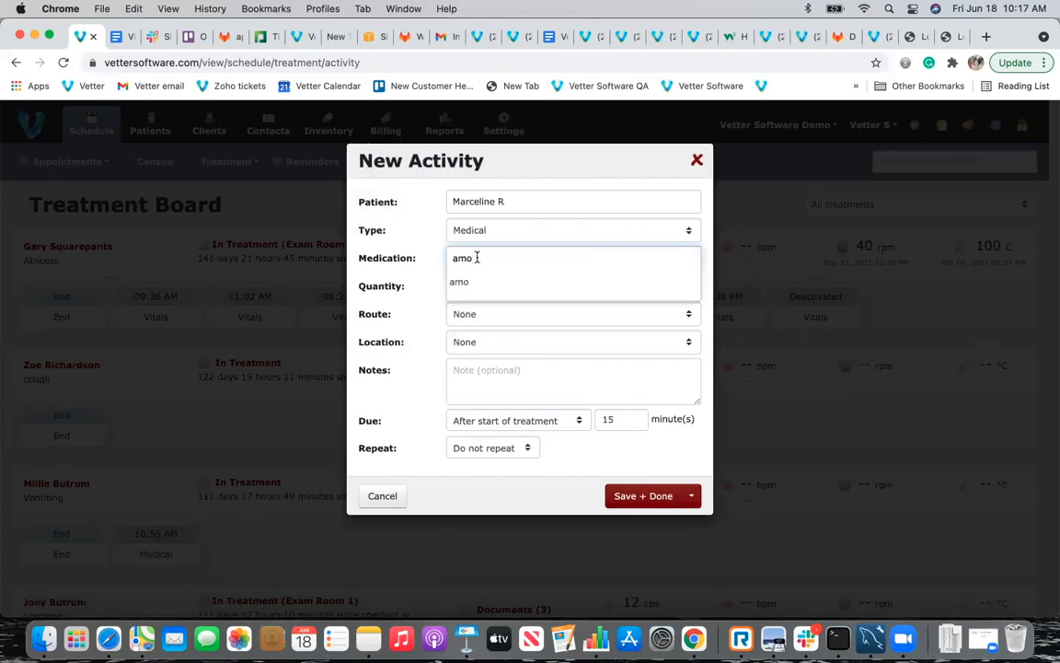
pyautogui.click(495, 334)
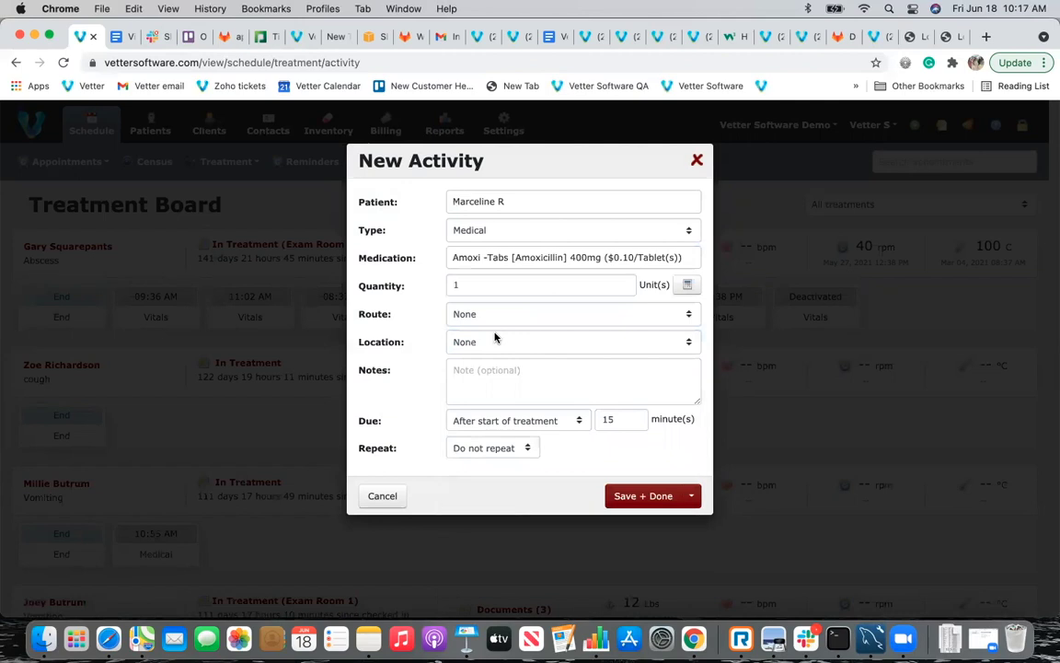
pyautogui.click(480, 288)
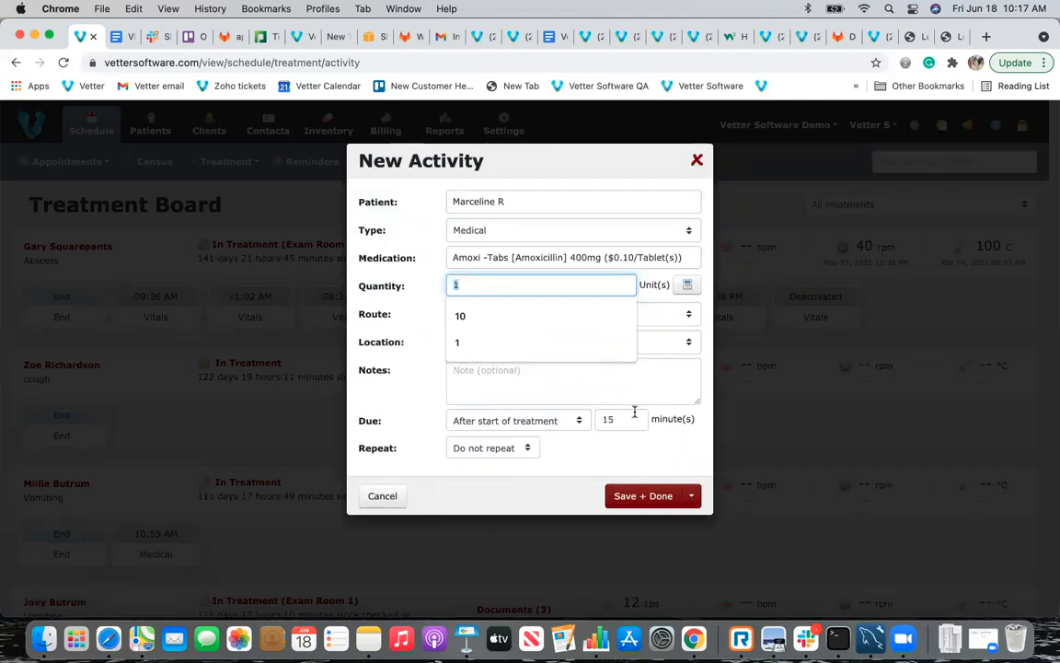
pyautogui.moveTo(618, 418); pyautogui.dragTo(598, 419)
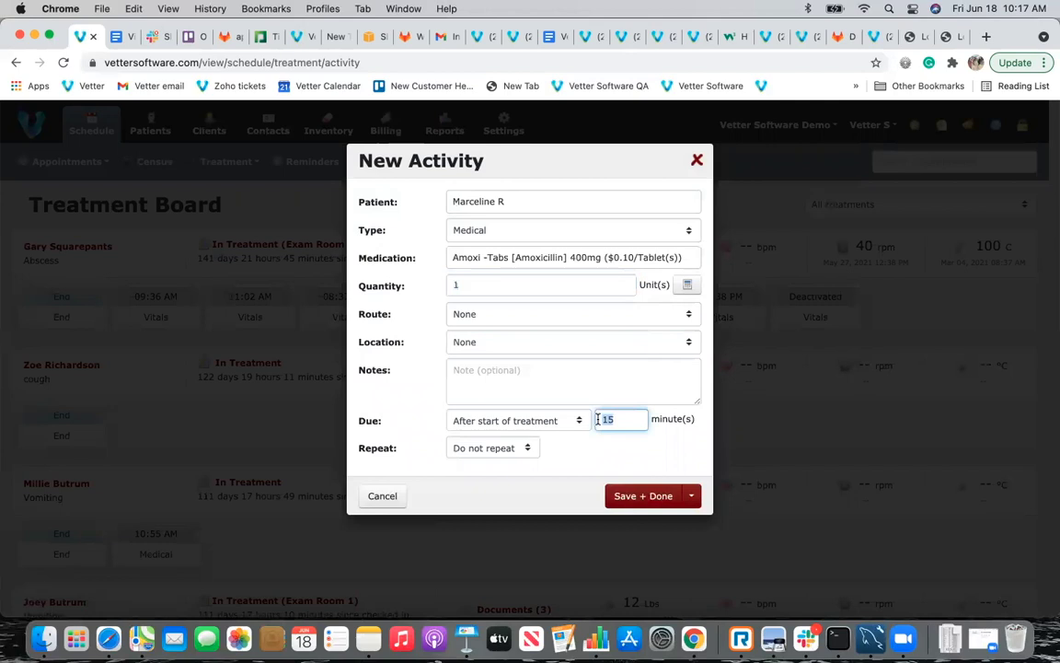
pyautogui.click(483, 448)
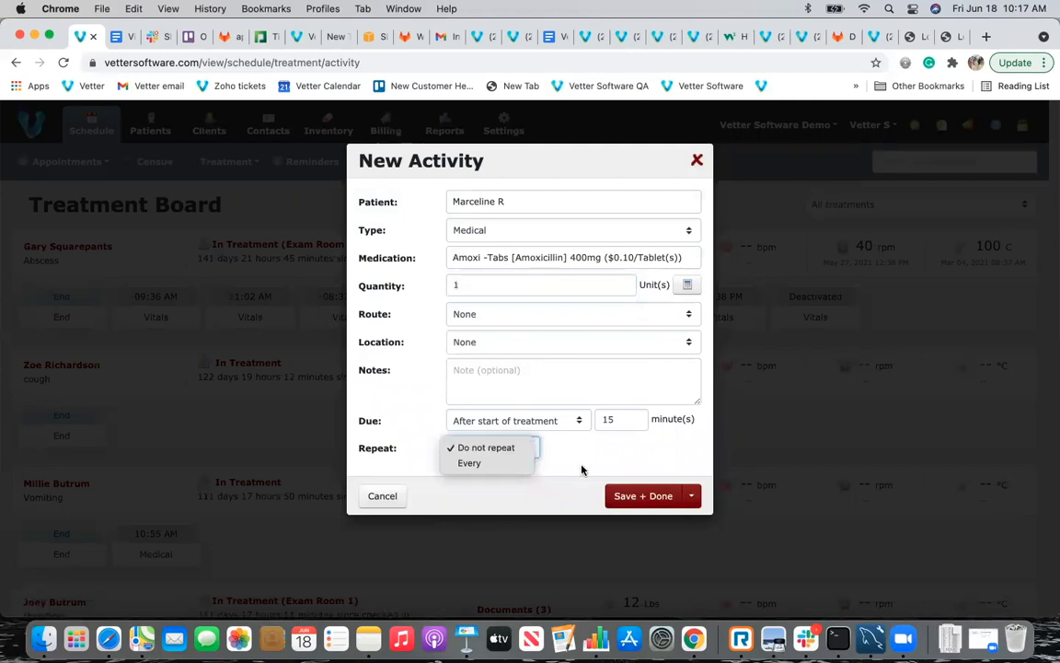
pyautogui.click(697, 164)
pyautogui.click(698, 164)
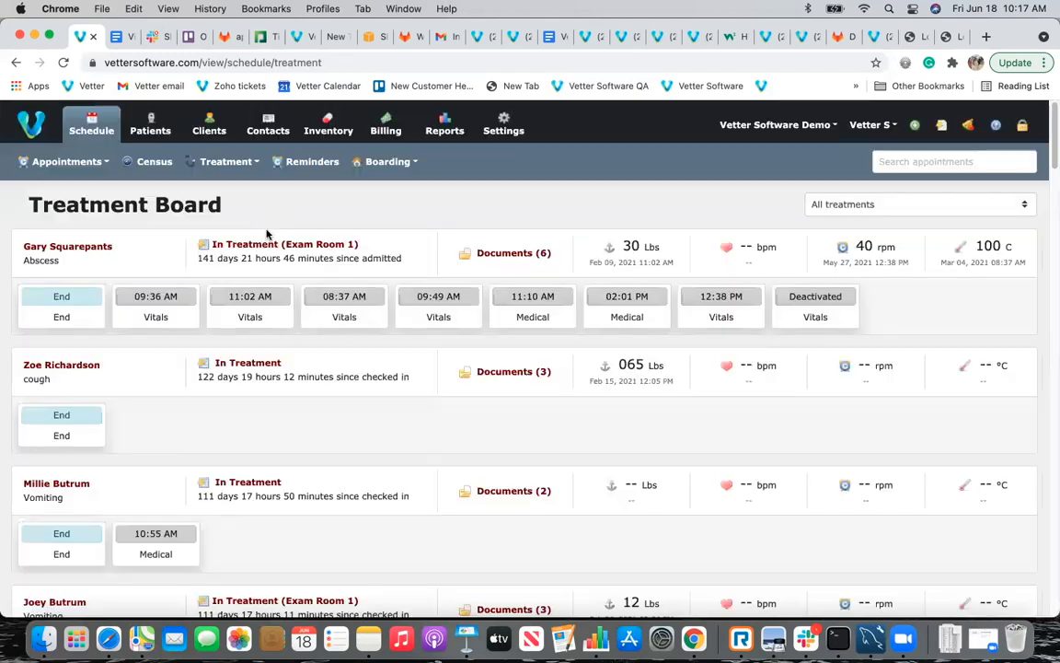
# Look over the treatment options, and open the reminders report to examine the reminders and their date range.
pyautogui.click(225, 161)
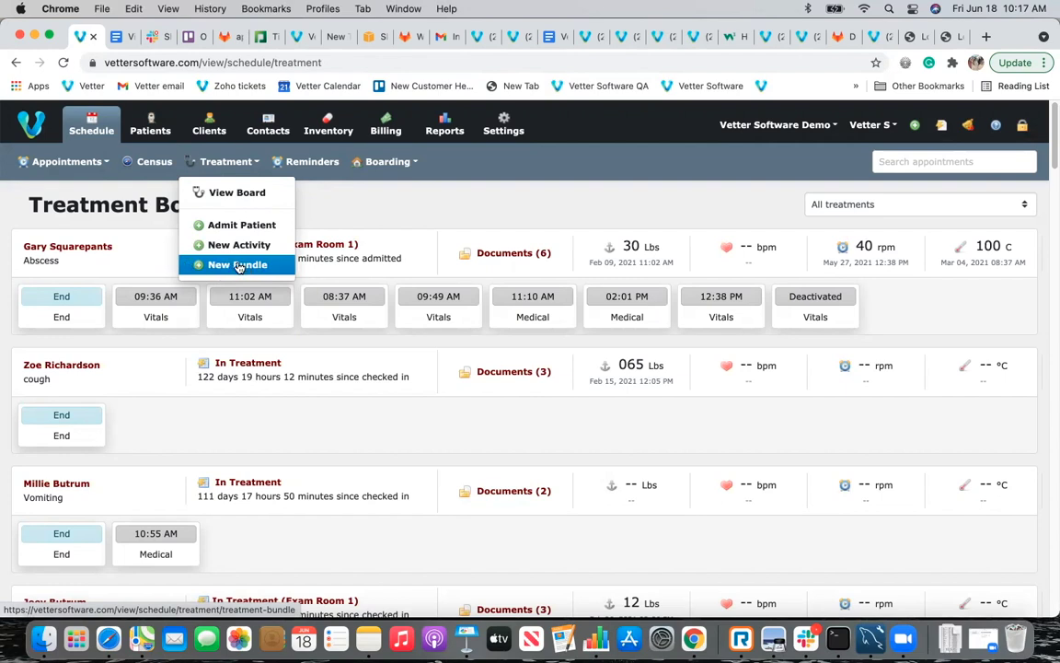
pyautogui.click(312, 164)
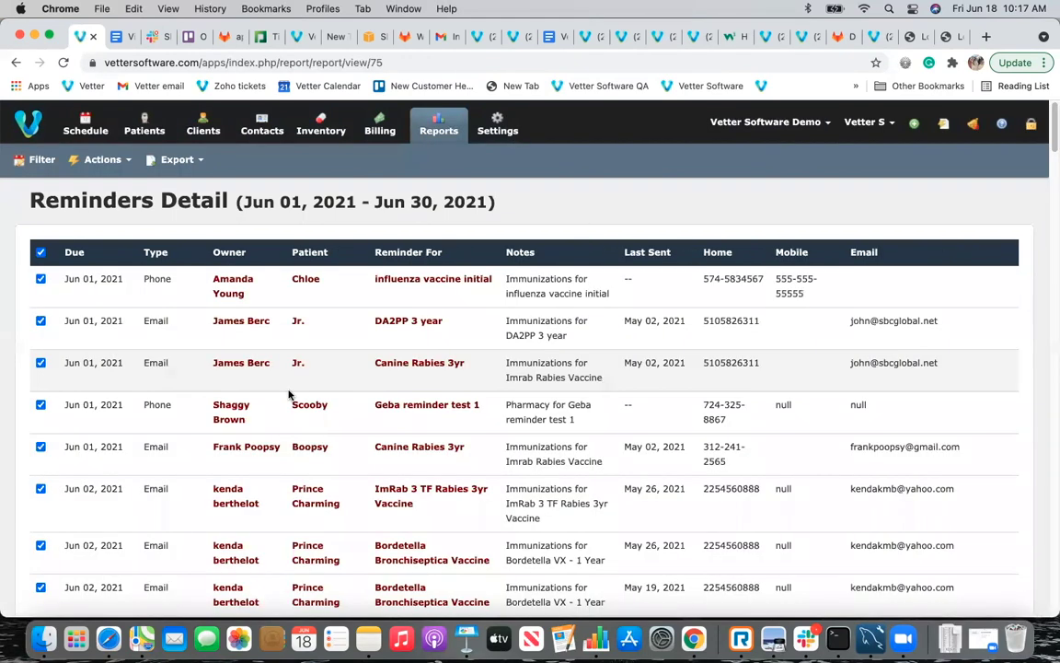
pyautogui.scroll(-1, 289, 395)
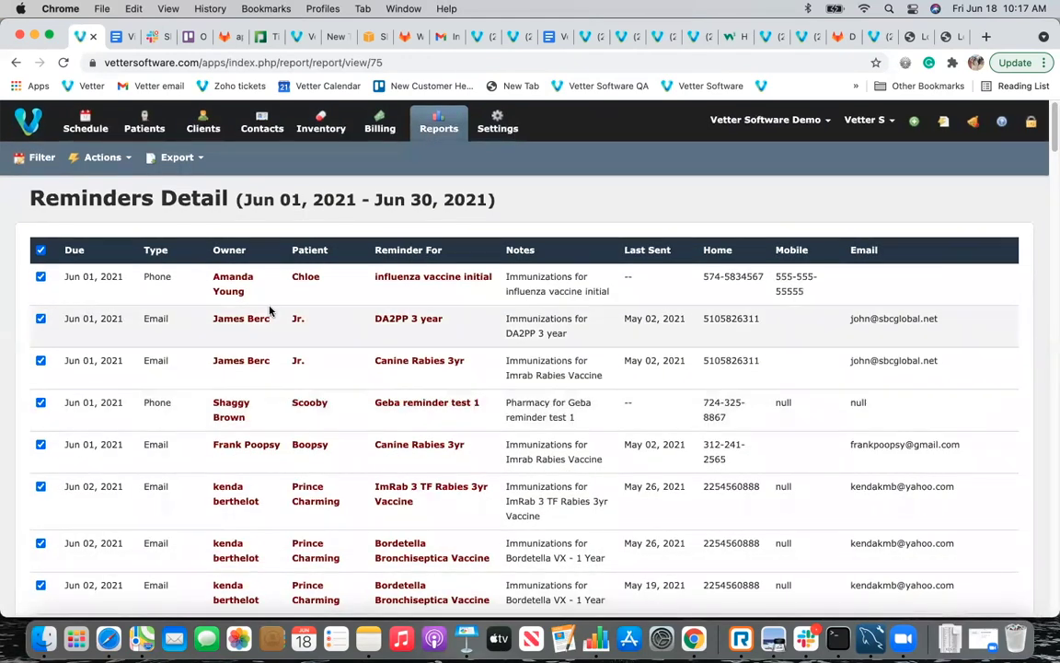
pyautogui.moveTo(241, 199); pyautogui.dragTo(496, 209)
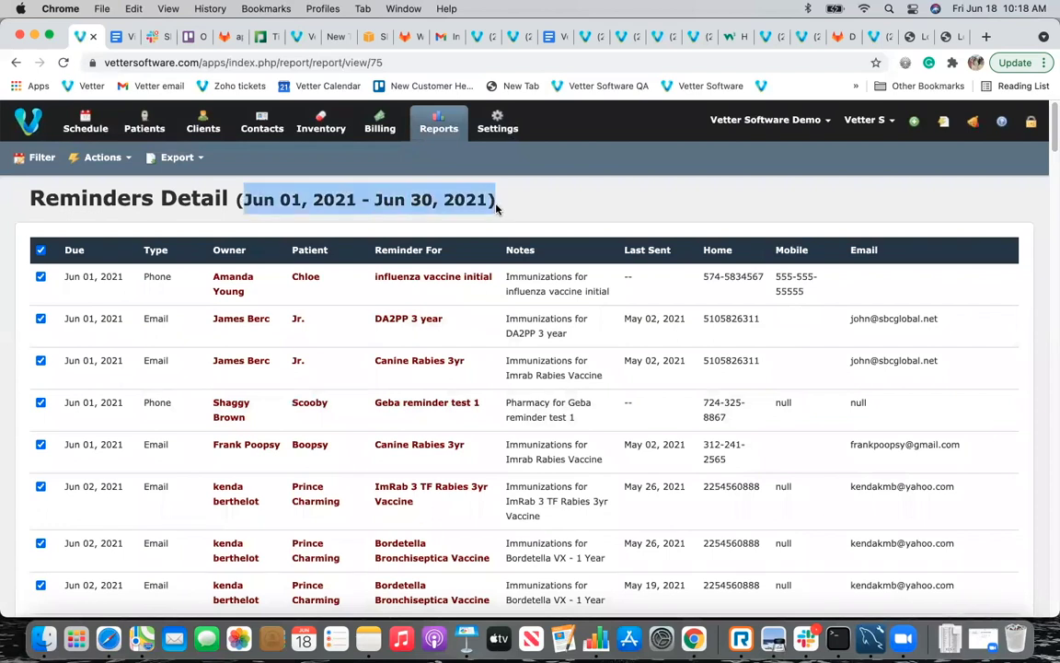
# Try reducing the reminder filter to the Email type and displaying specific categories, and close the filter without applying it.
pyautogui.click(43, 160)
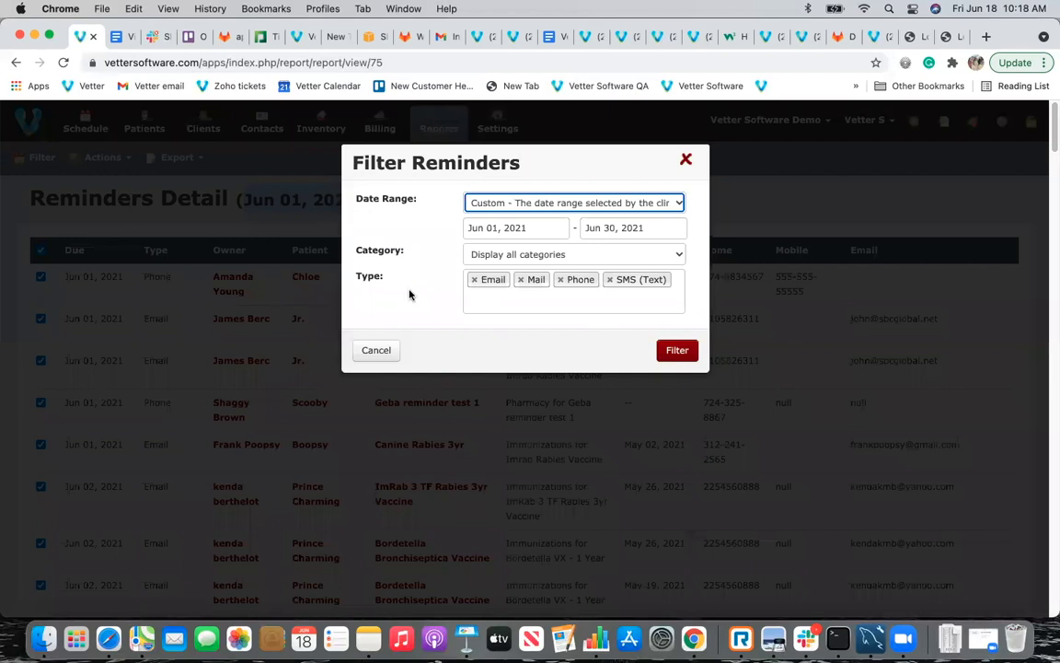
pyautogui.click(522, 281)
pyautogui.click(521, 281)
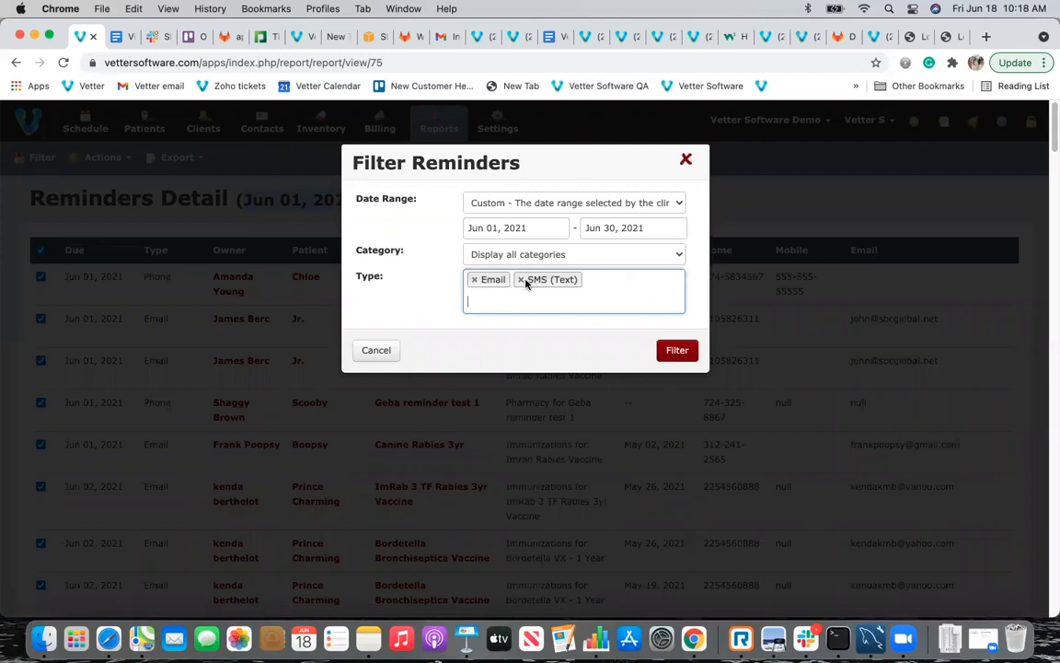
pyautogui.click(521, 280)
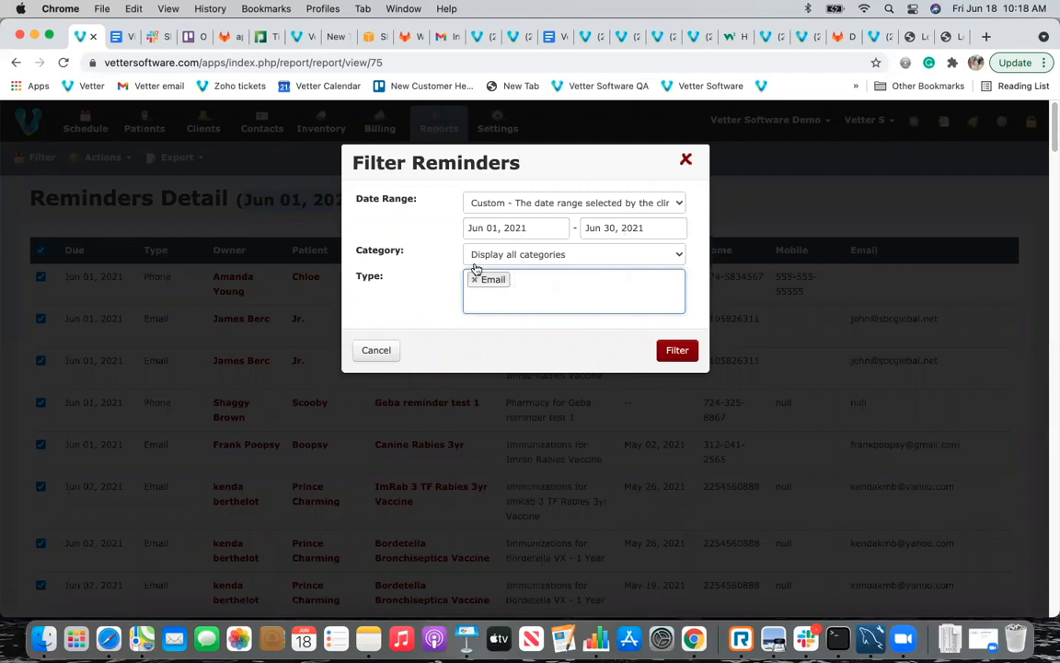
pyautogui.click(543, 254)
pyautogui.click(536, 268)
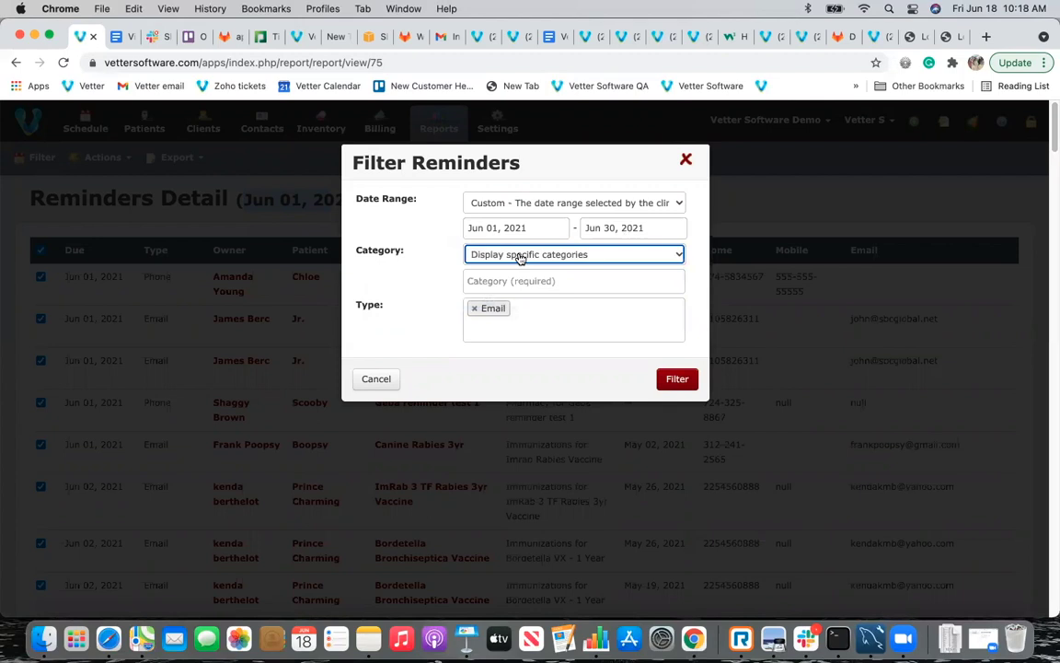
pyautogui.click(517, 261)
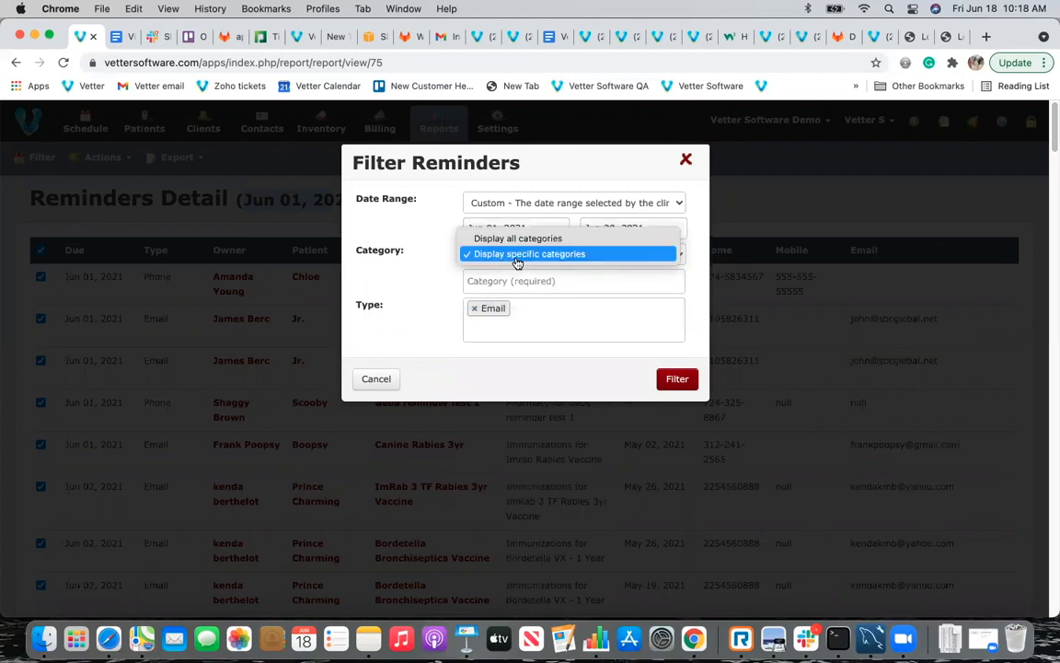
pyautogui.click(516, 238)
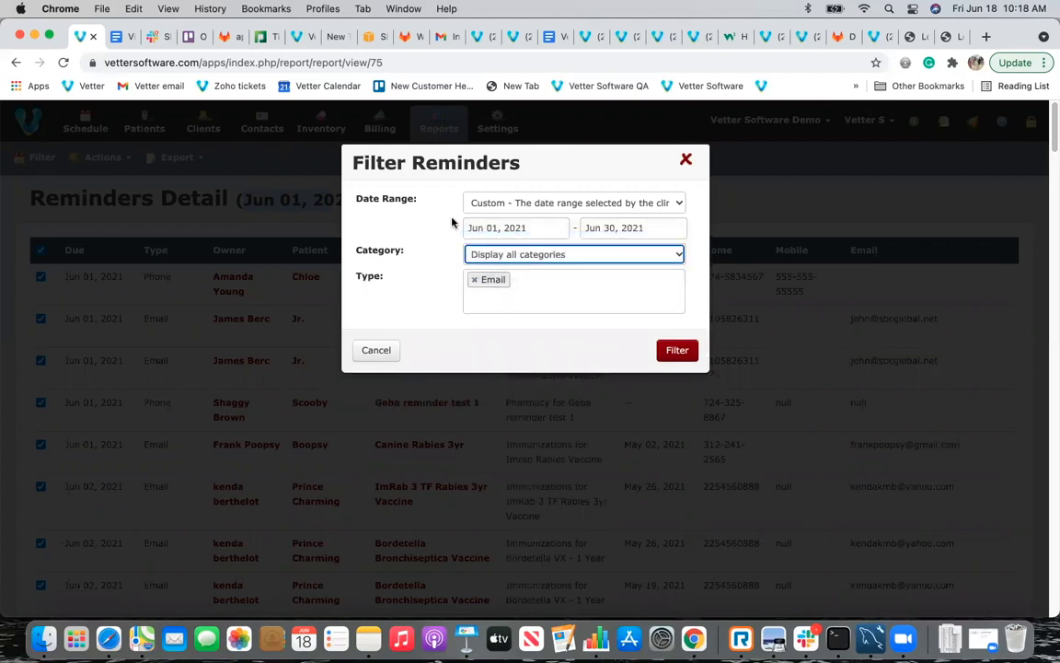
pyautogui.click(686, 163)
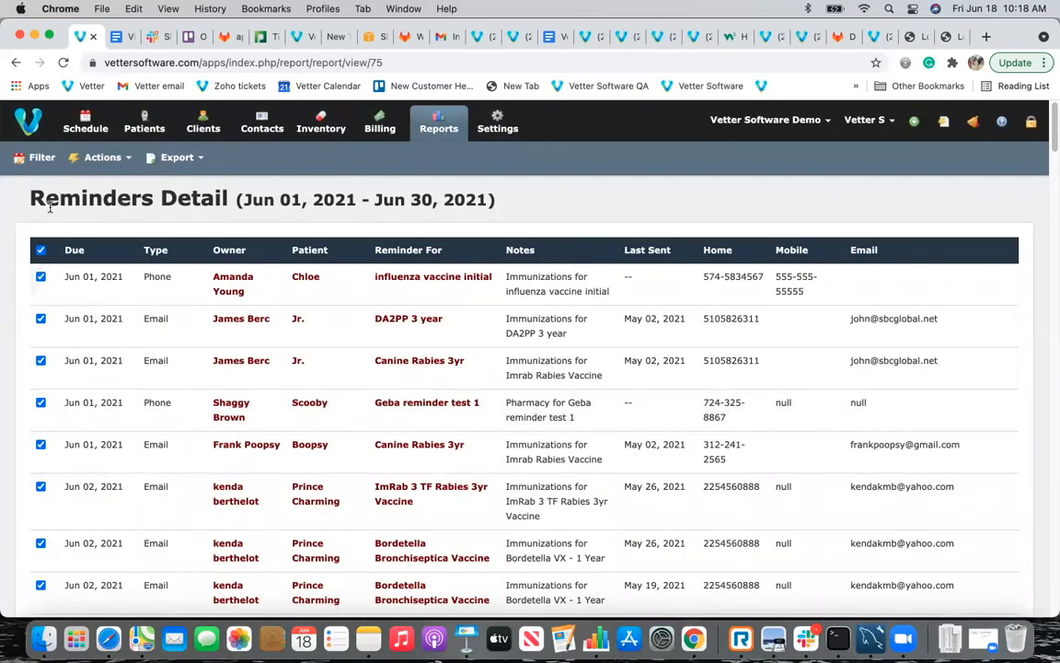
# Deselect the first four reminders in the report, and view the available actions and export options.
pyautogui.click(40, 277)
pyautogui.click(40, 318)
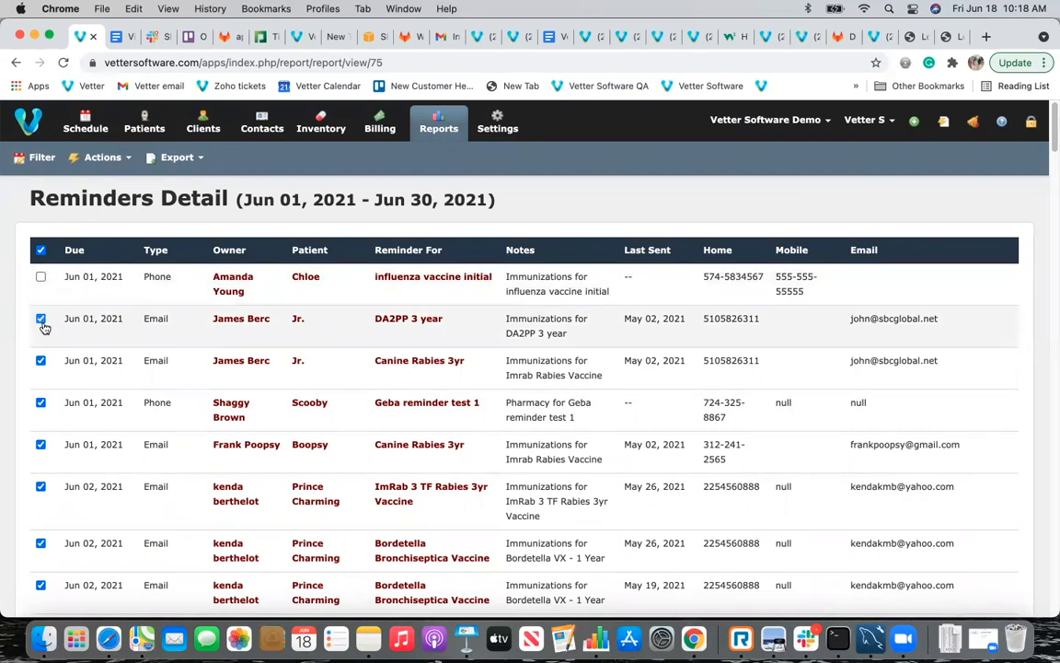
pyautogui.click(40, 360)
pyautogui.click(41, 402)
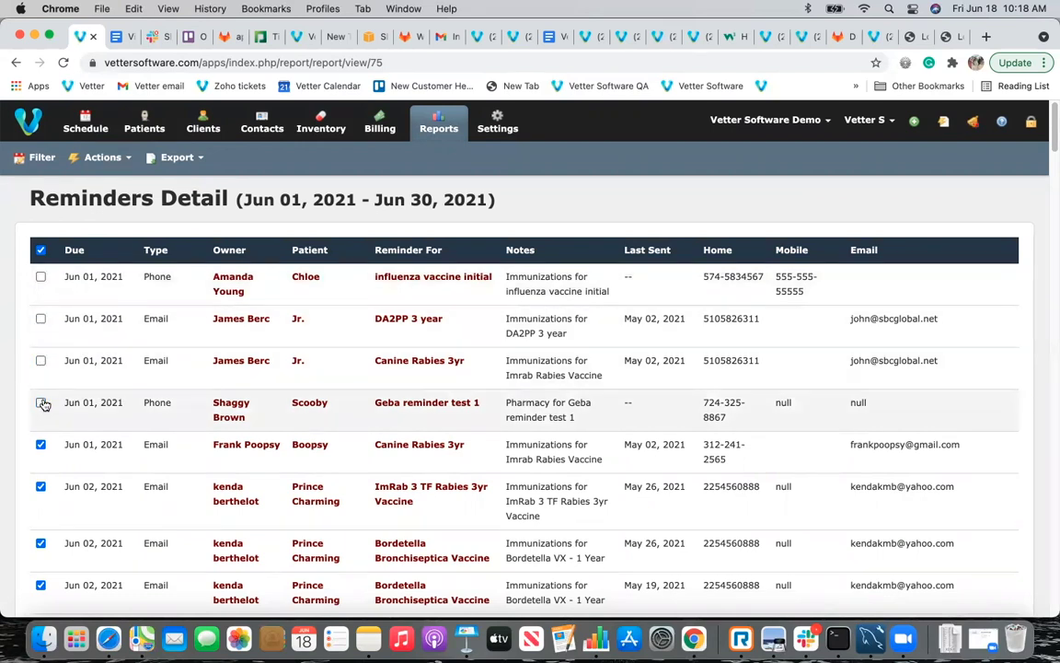
pyautogui.click(96, 162)
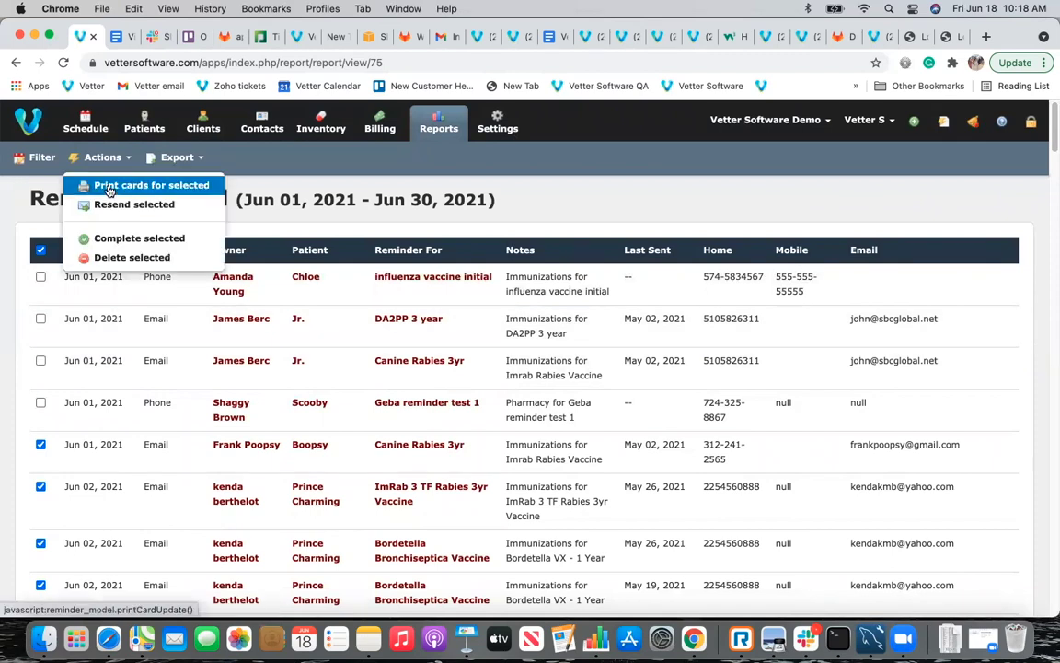
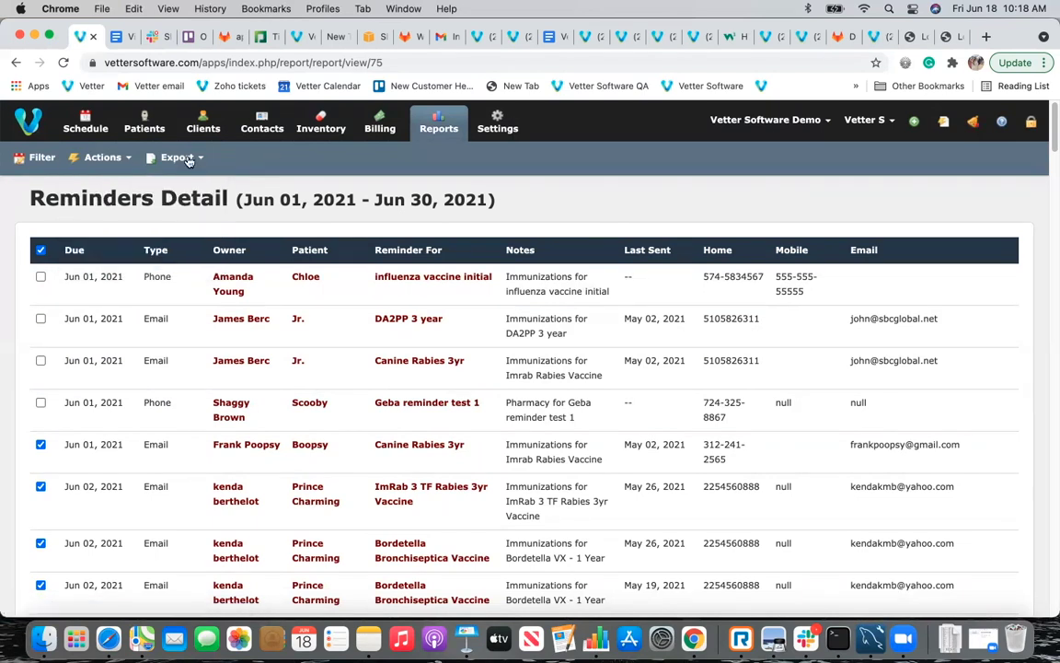
pyautogui.moveTo(184, 158)
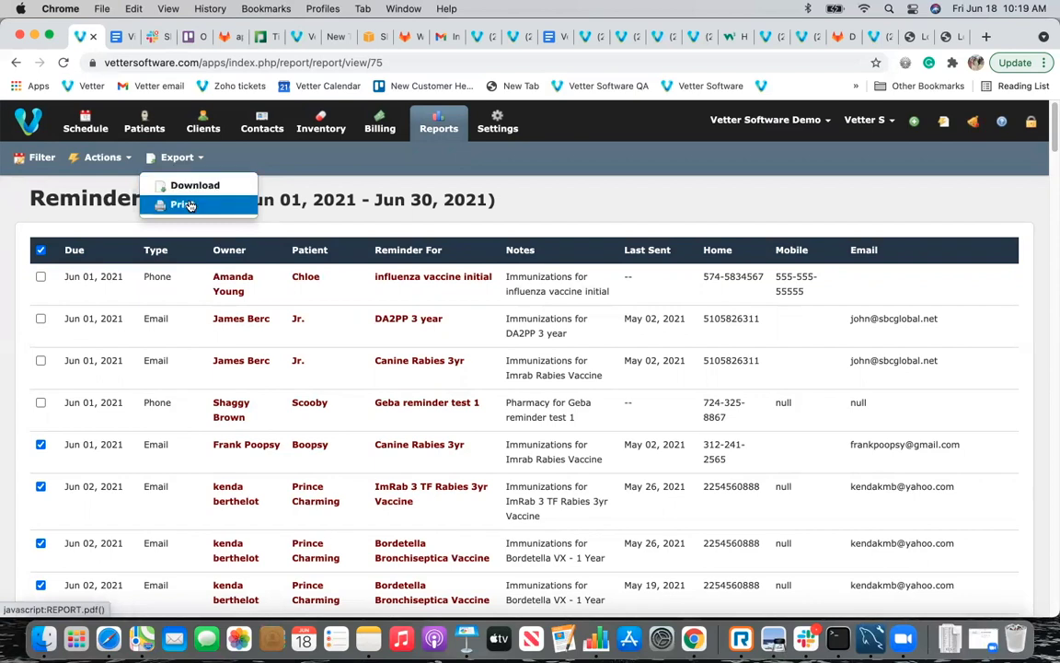
# Start a new appointment in the schedule's Surgery column at 8:20 AM on June 18, 2021, with the type Default (60 minutes).
pyautogui.click(93, 122)
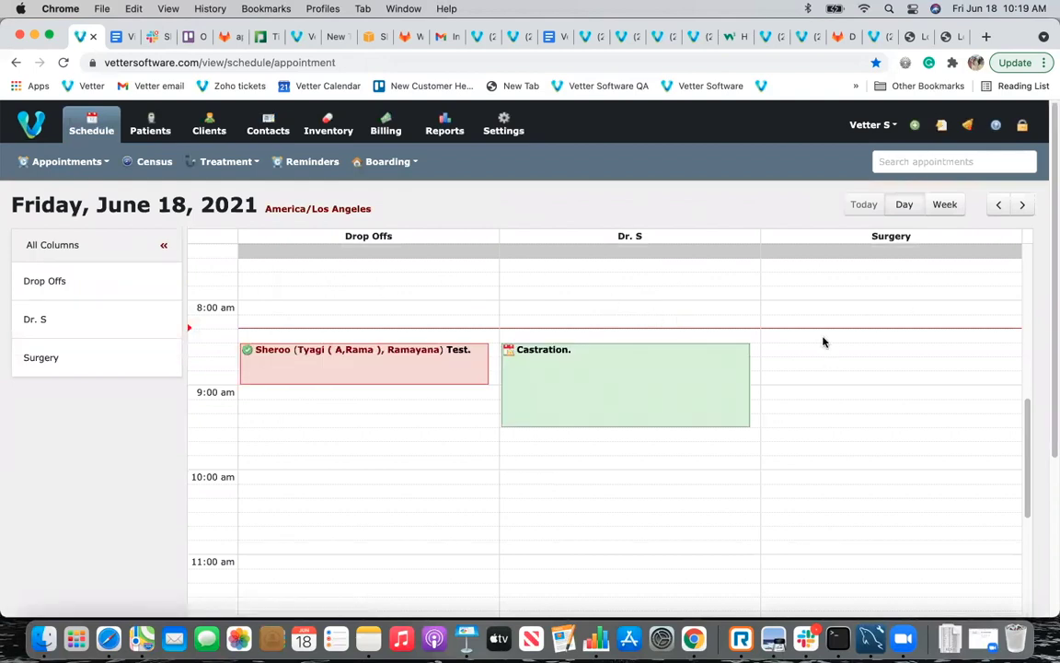
pyautogui.moveTo(824, 341); pyautogui.dragTo(835, 375)
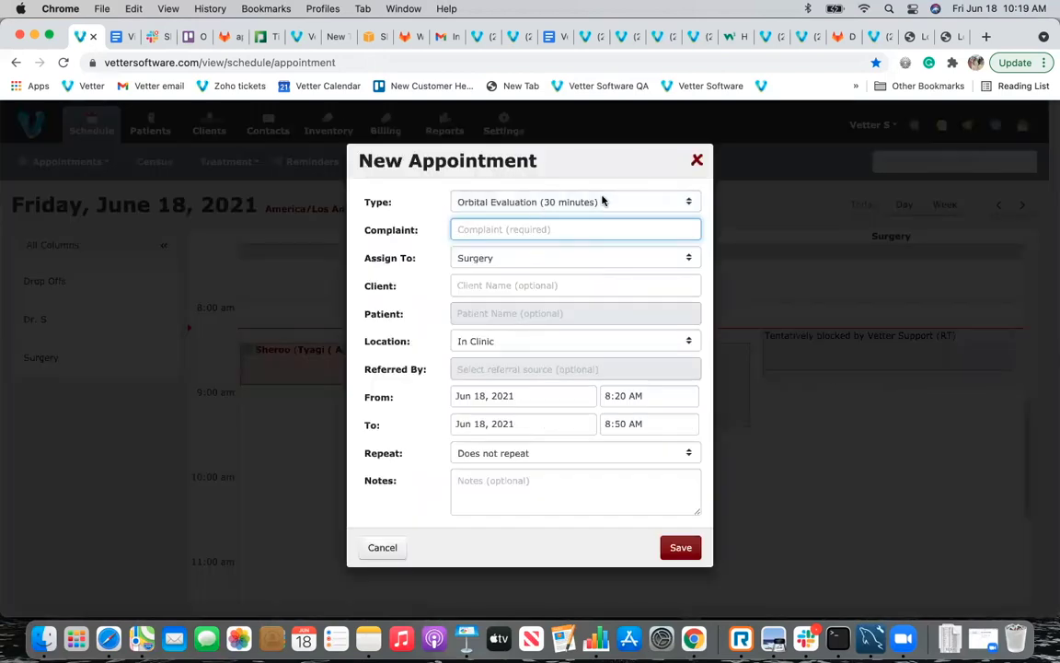
pyautogui.click(603, 201)
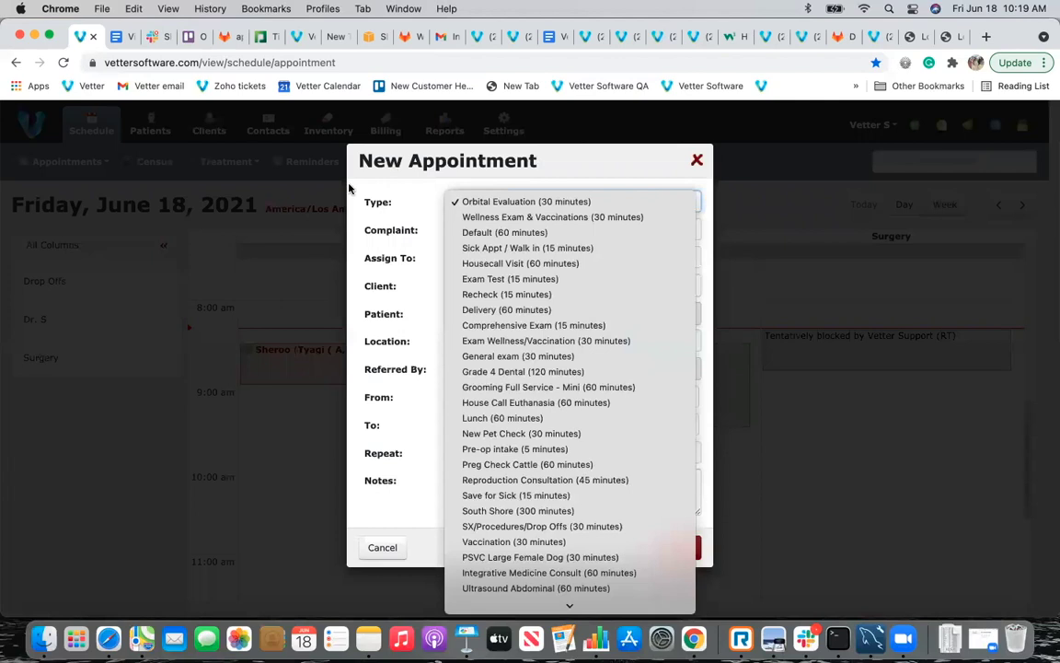
pyautogui.click(462, 232)
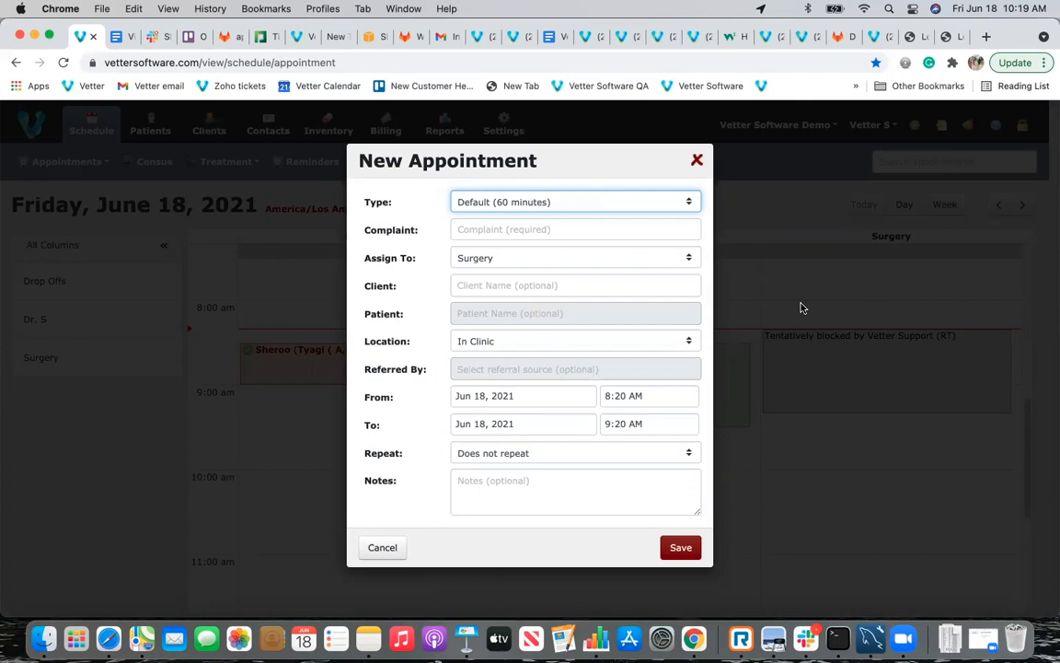
pyautogui.click(549, 200)
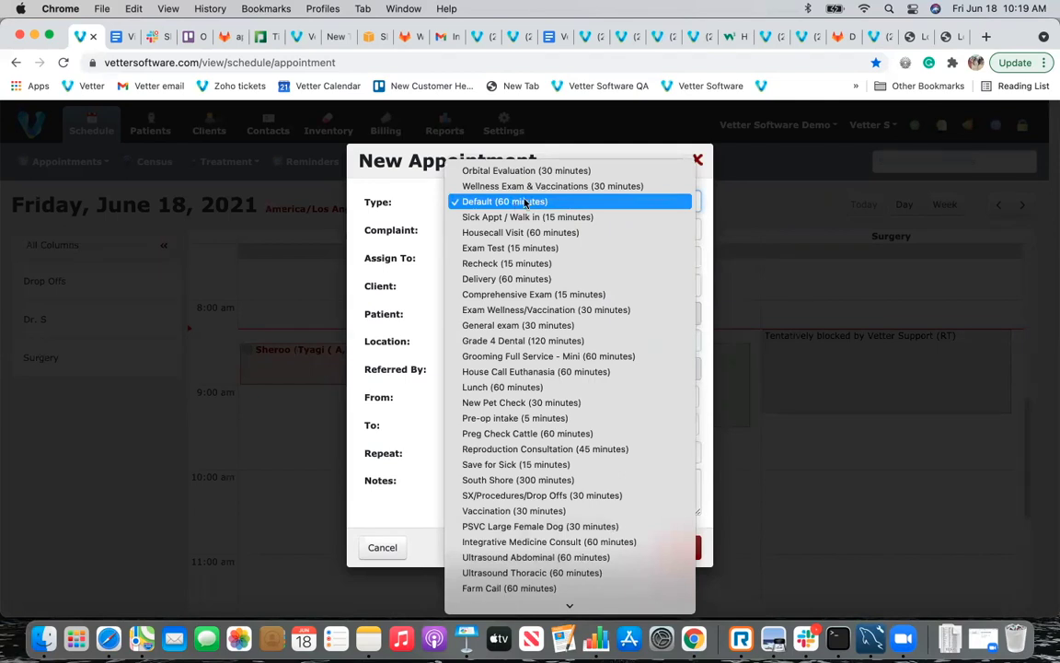
pyautogui.click(526, 203)
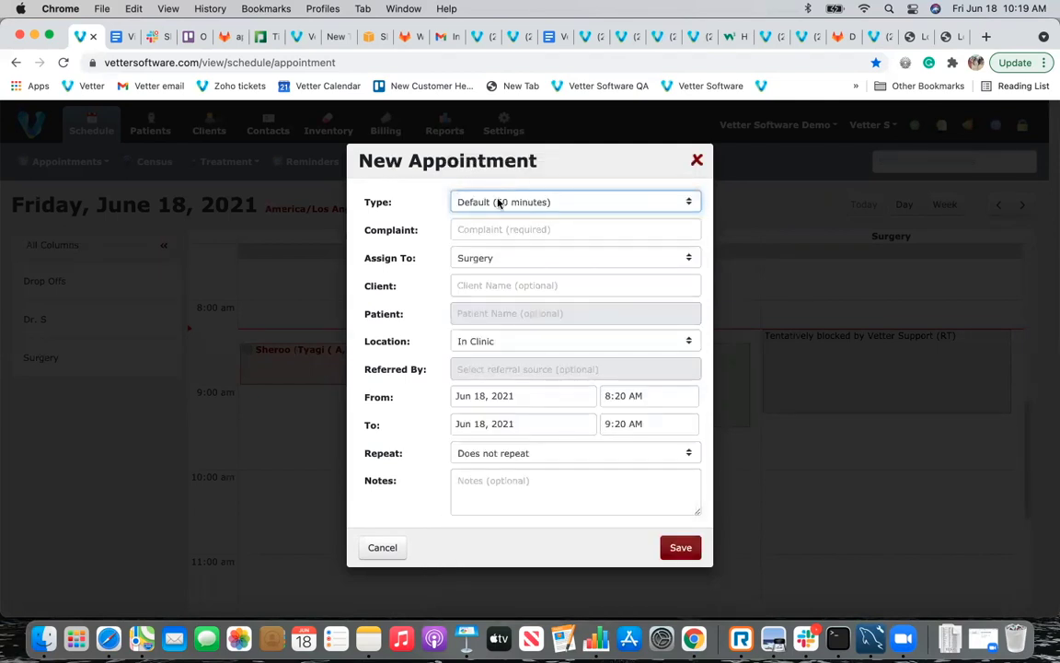
# Set the appointment's complaint to Test, and assign the third client found by searching for "br".
pyautogui.click(489, 225)
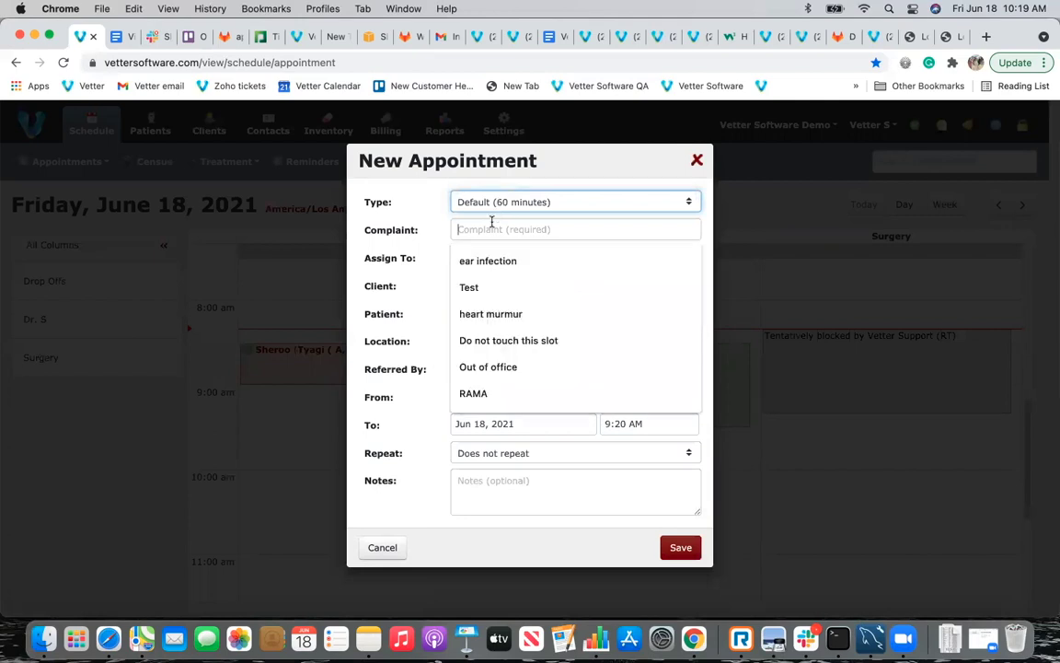
pyautogui.click(469, 281)
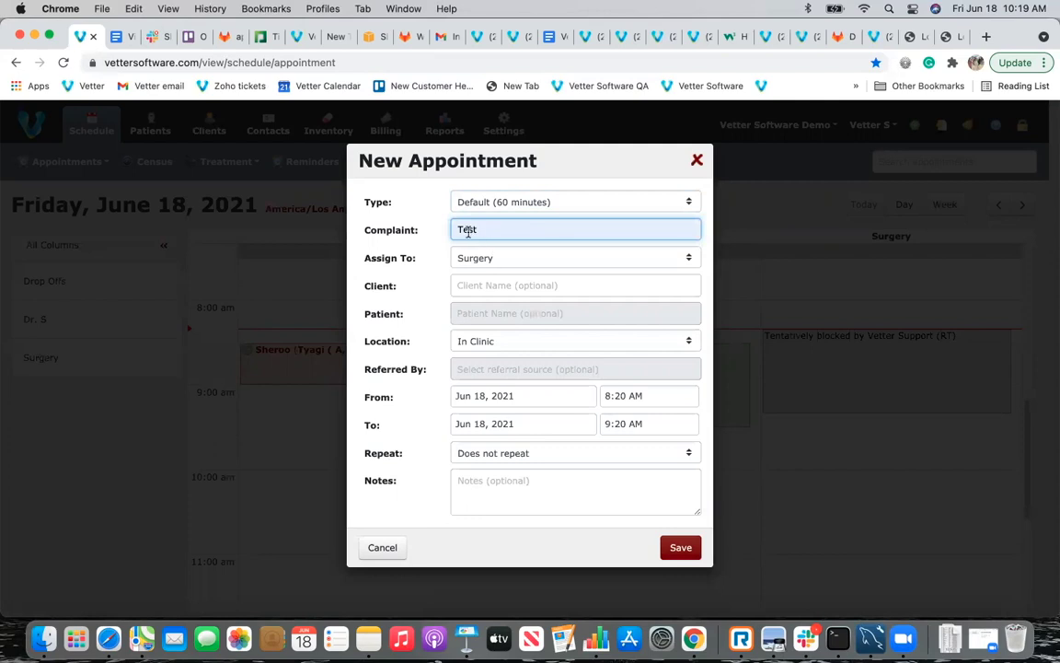
pyautogui.click(472, 286)
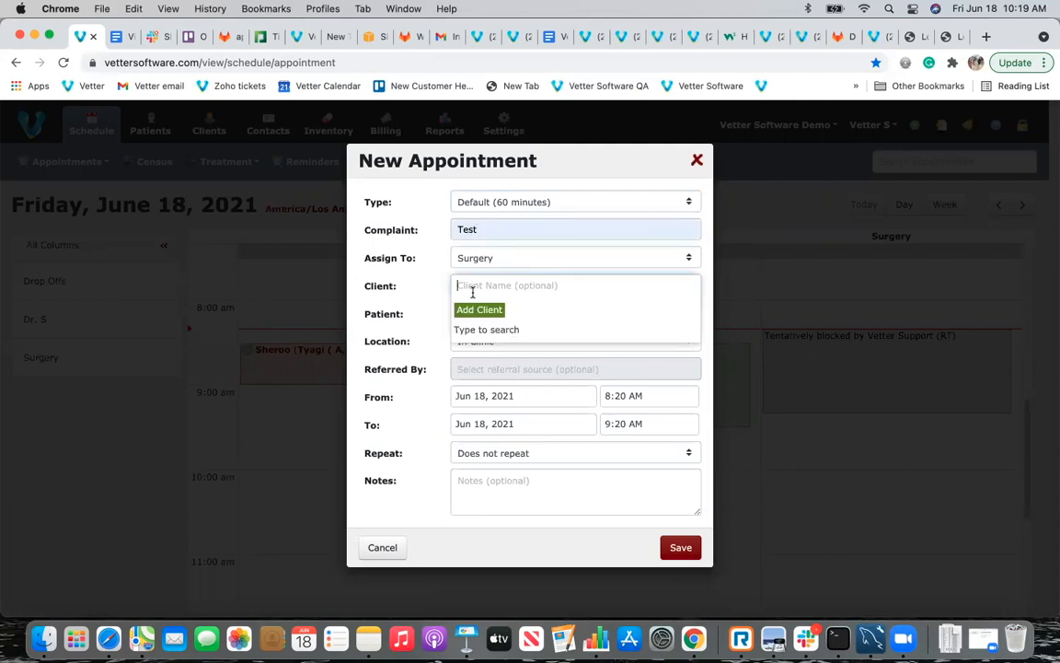
pyautogui.write('br')
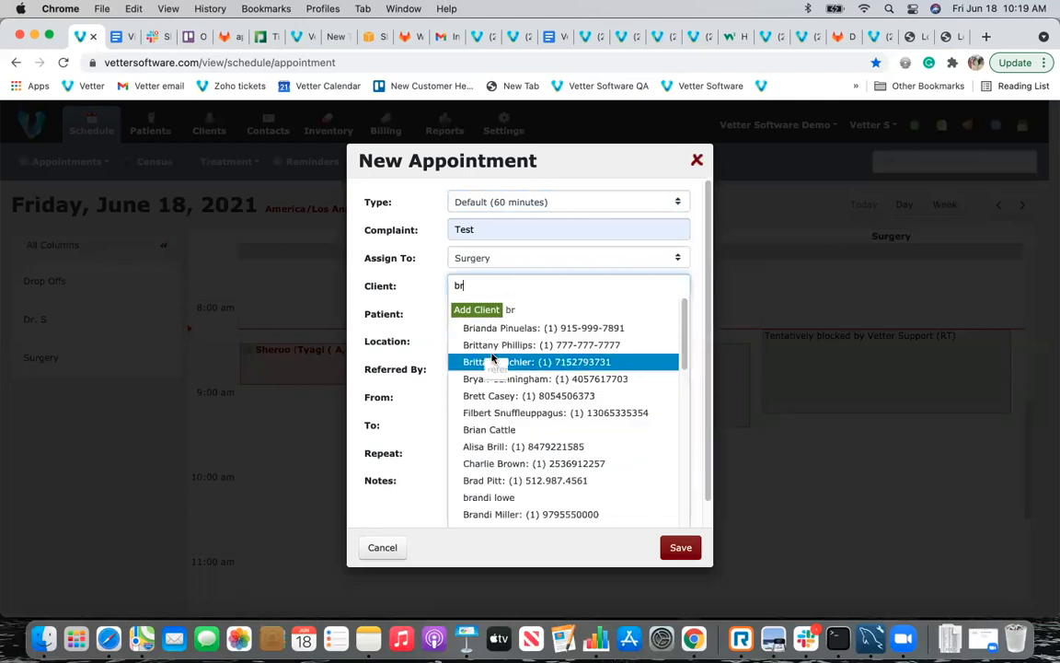
pyautogui.click(495, 362)
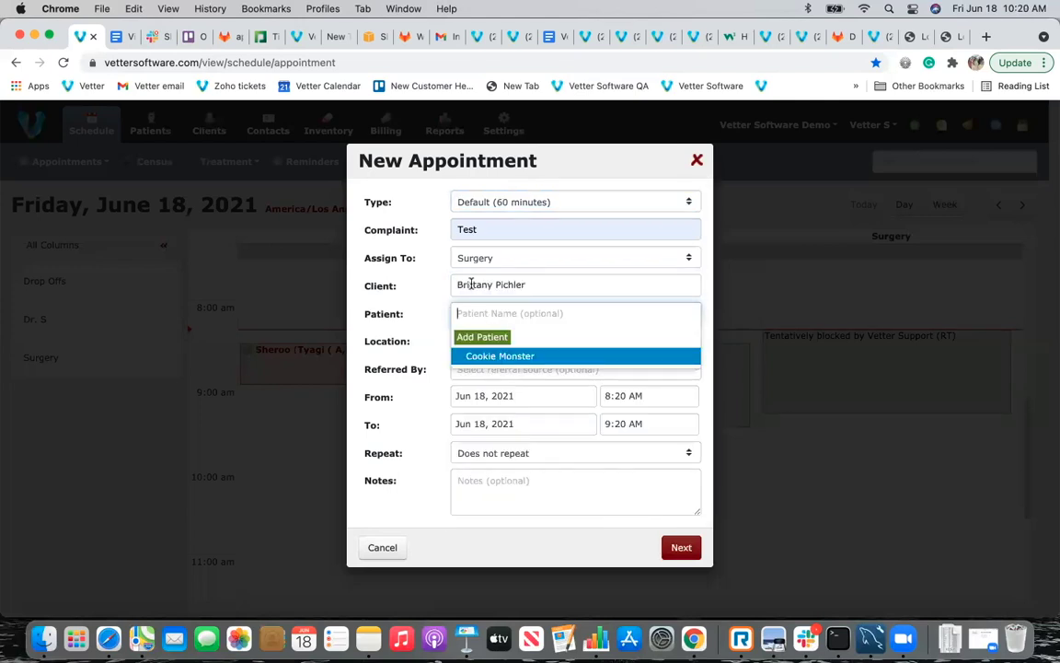
# Keep the assigned client and select that client's existing patient, Cookie Monster, for the appointment.
pyautogui.click(532, 283)
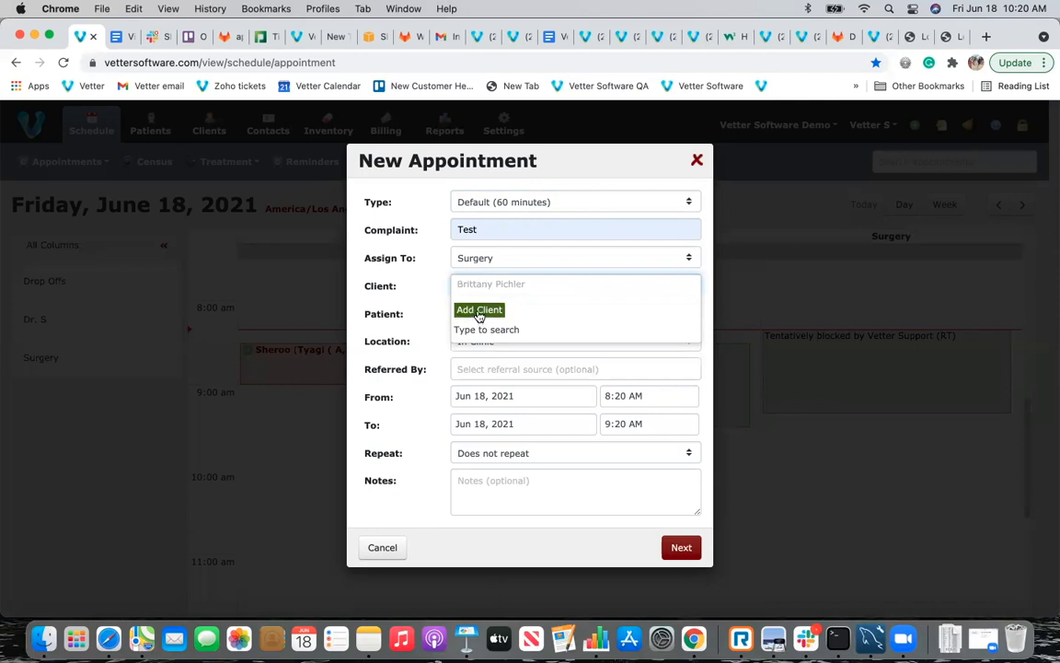
pyautogui.click(421, 302)
pyautogui.click(485, 312)
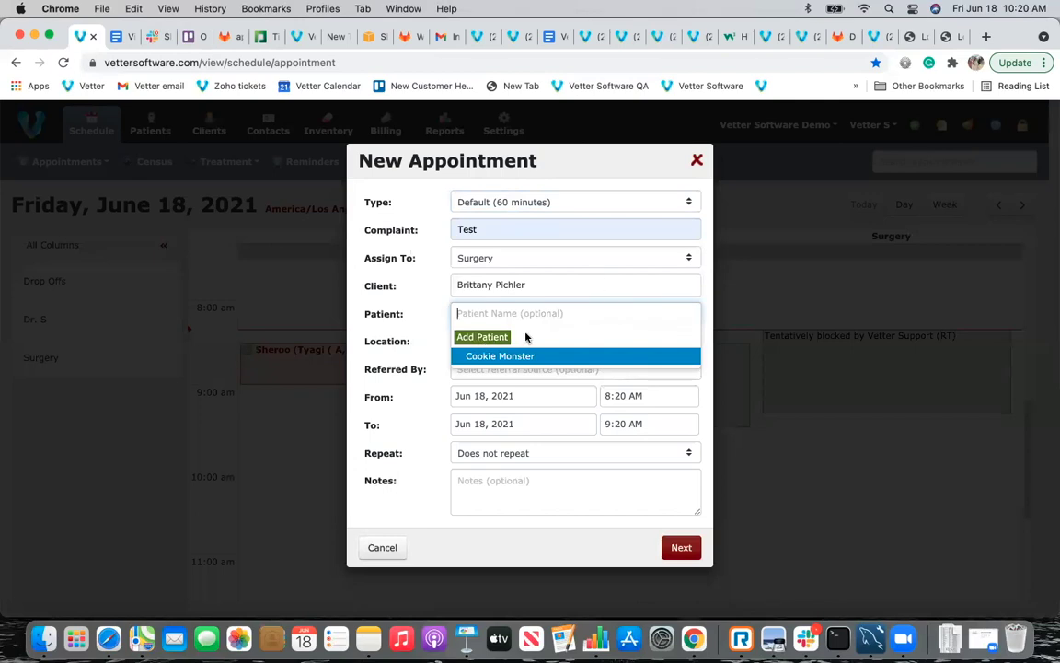
pyautogui.click(412, 327)
pyautogui.click(473, 312)
pyautogui.click(473, 356)
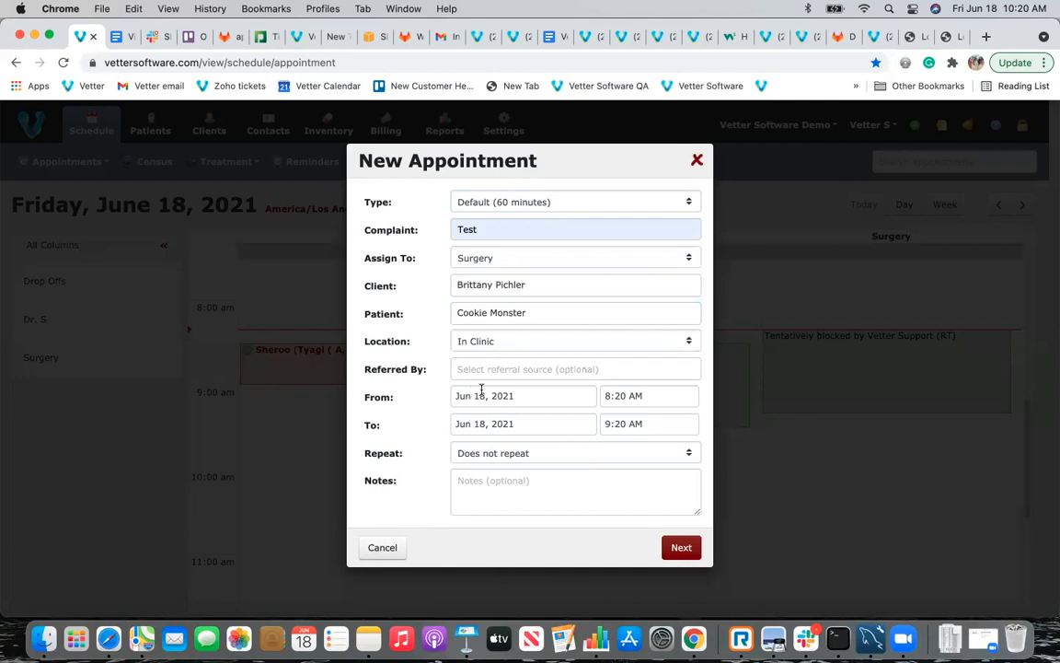
# Keep the appointment times and the Does not repeat option, and proceed through the client information to the confirmation settings.
pyautogui.click(620, 397)
pyautogui.click(617, 424)
pyautogui.click(529, 453)
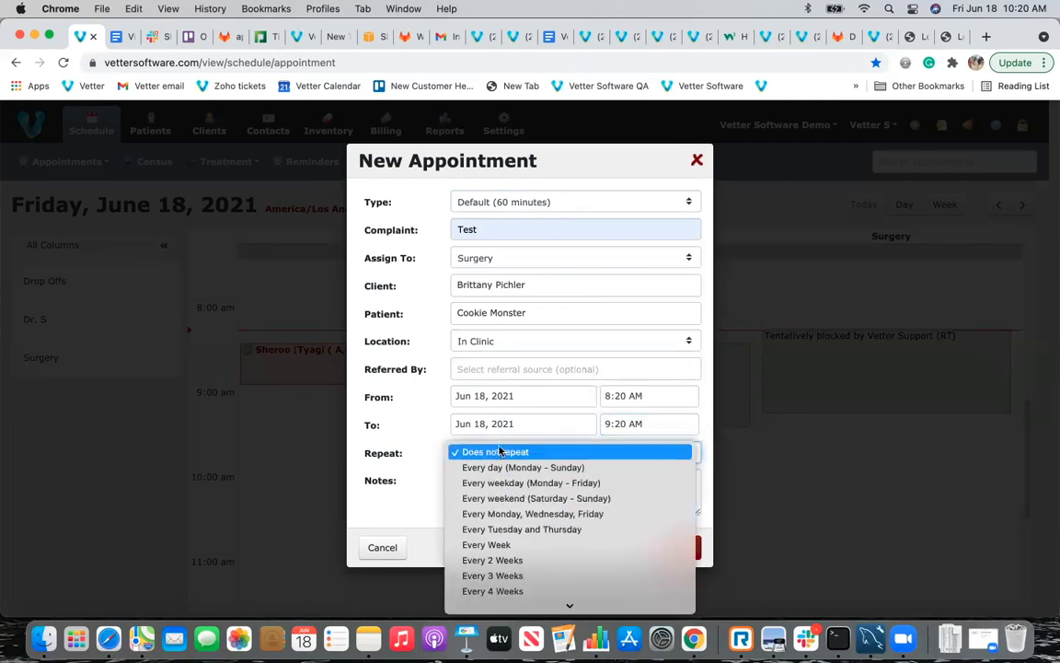
pyautogui.click(459, 455)
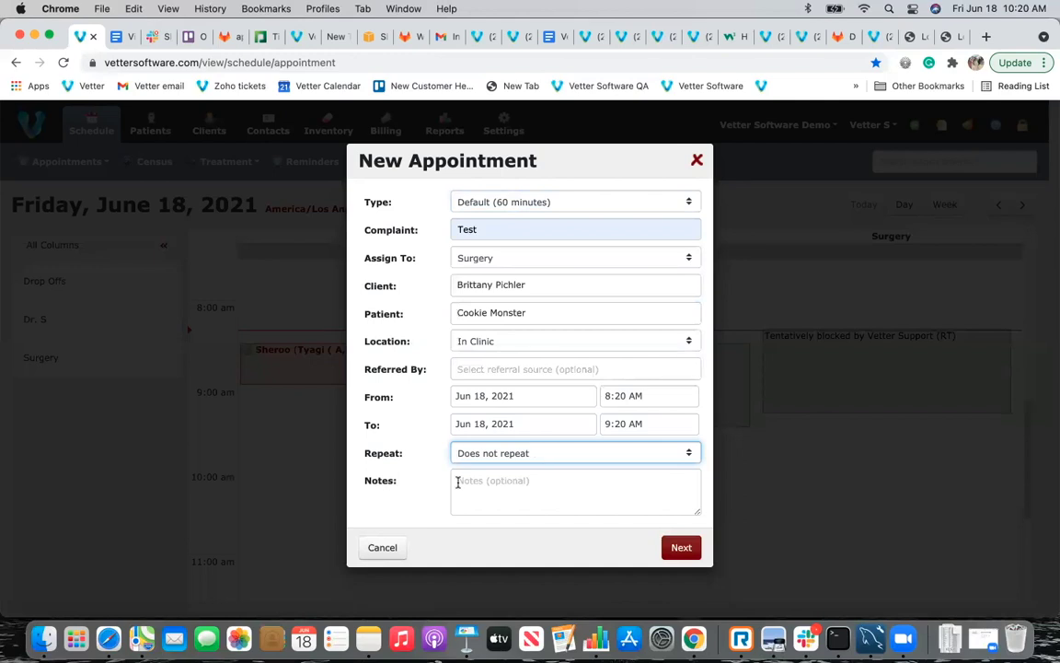
pyautogui.click(680, 548)
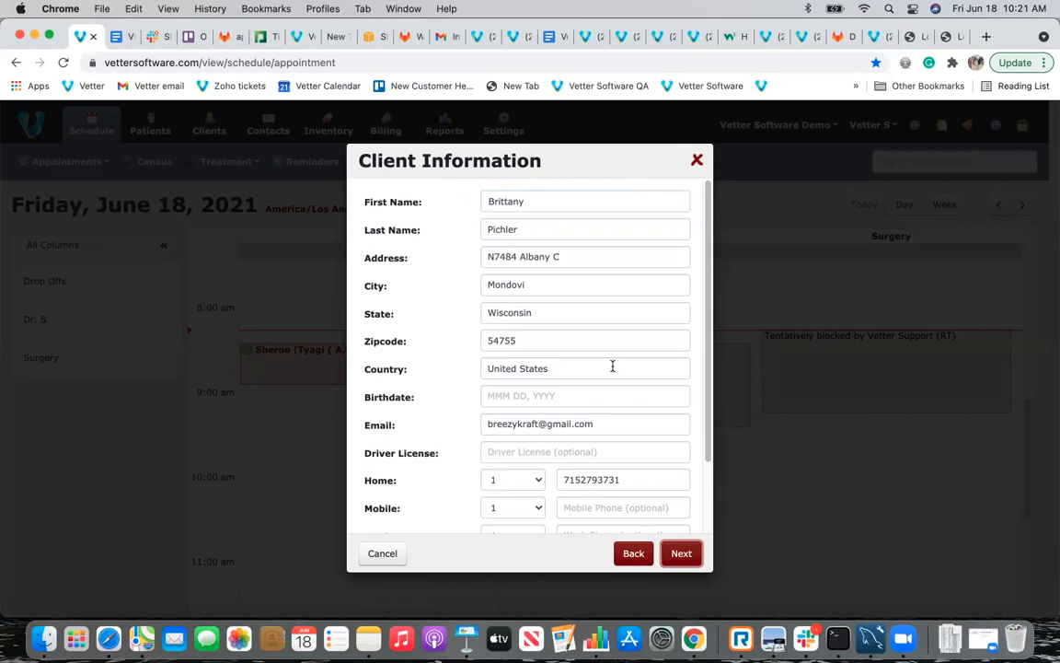
pyautogui.scroll(-2, 610, 365)
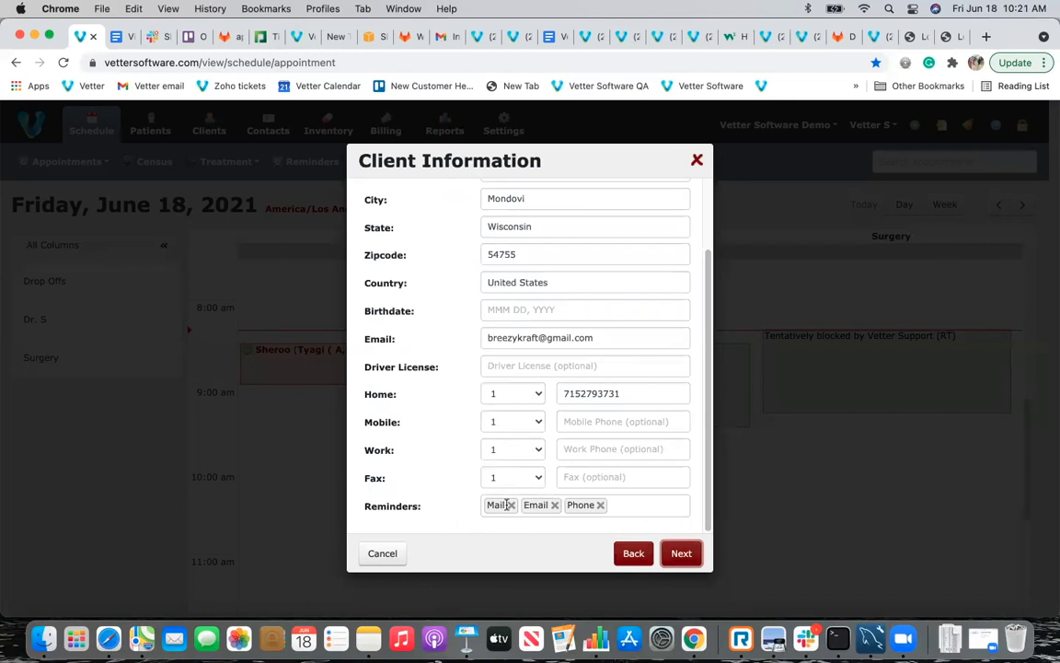
pyautogui.click(681, 553)
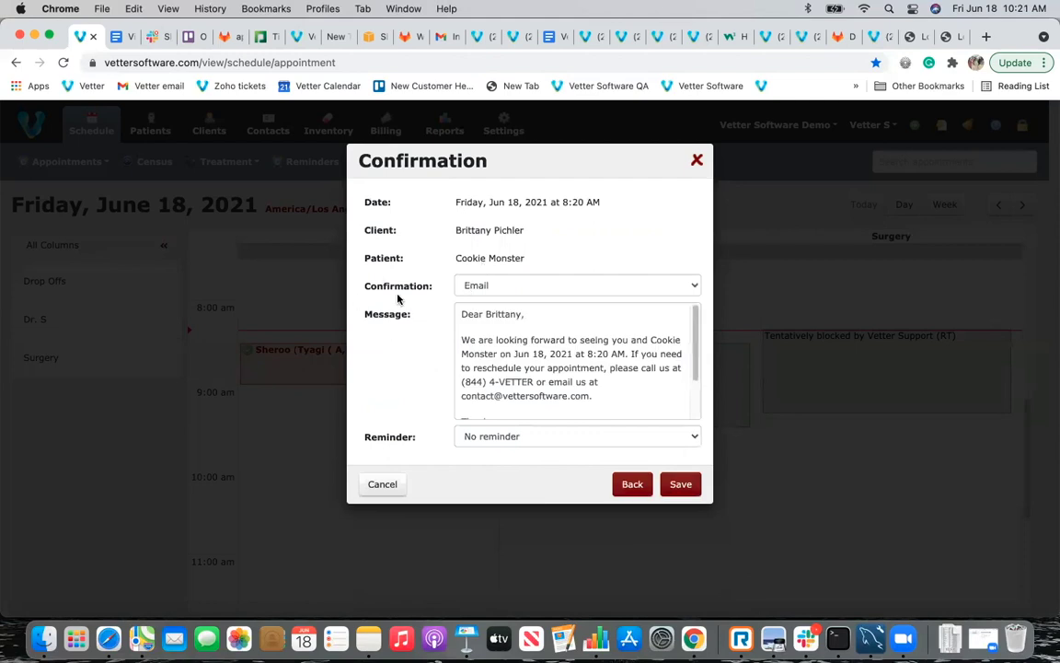
# Review the confirmation message and reminder options, set the confirmation to No confirmation, and save the appointment without a reminder.
pyautogui.scroll(-1, 483, 338)
pyautogui.scroll(-1, 482, 339)
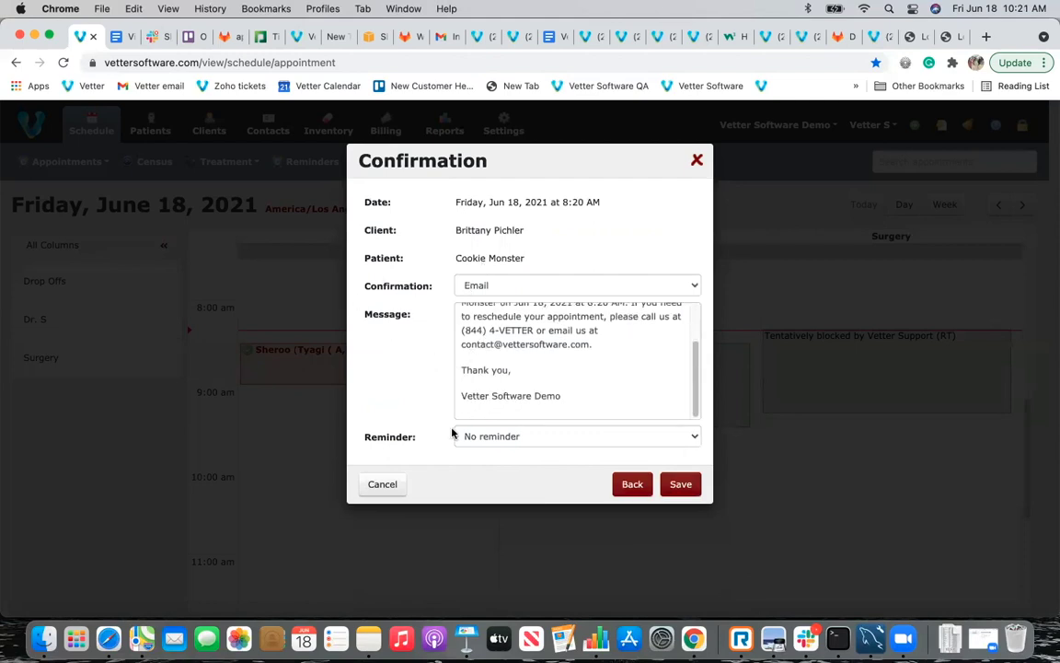
pyautogui.click(489, 293)
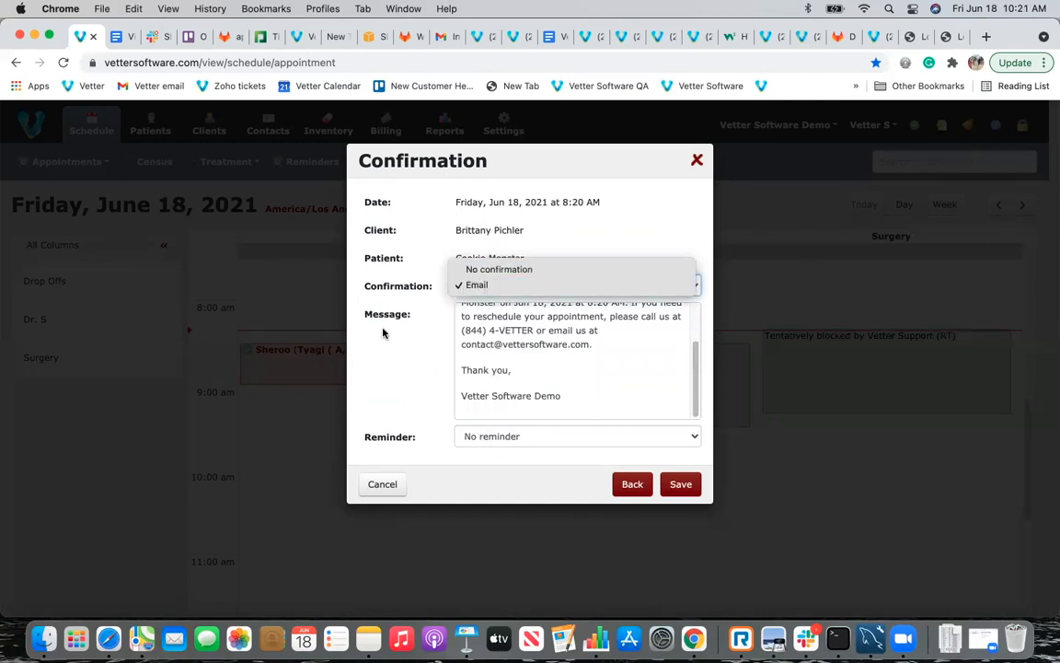
pyautogui.click(503, 286)
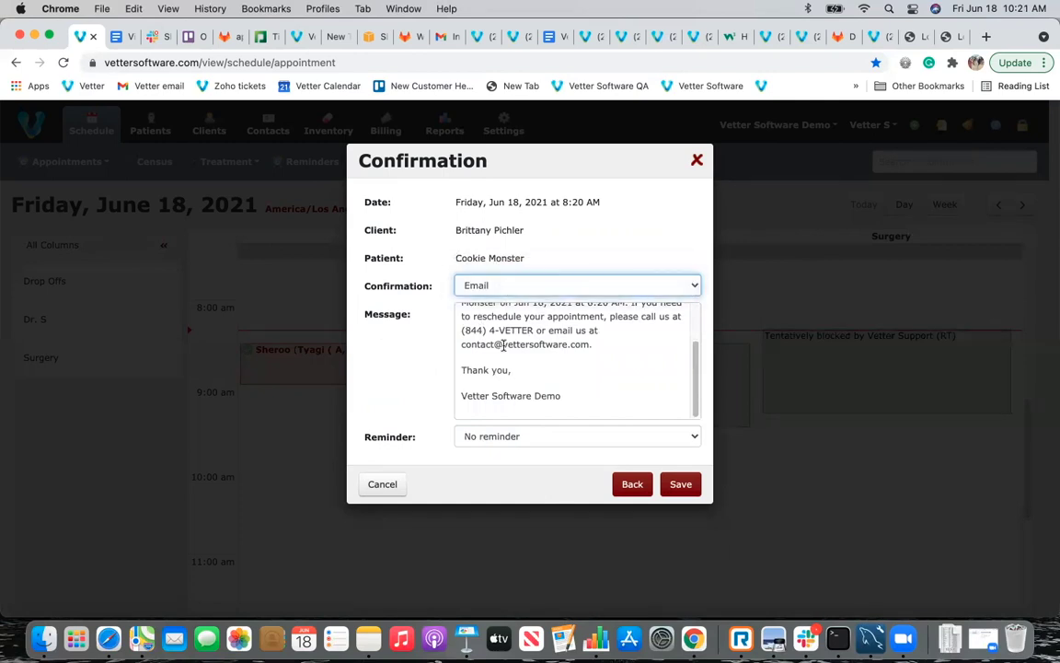
pyautogui.click(506, 438)
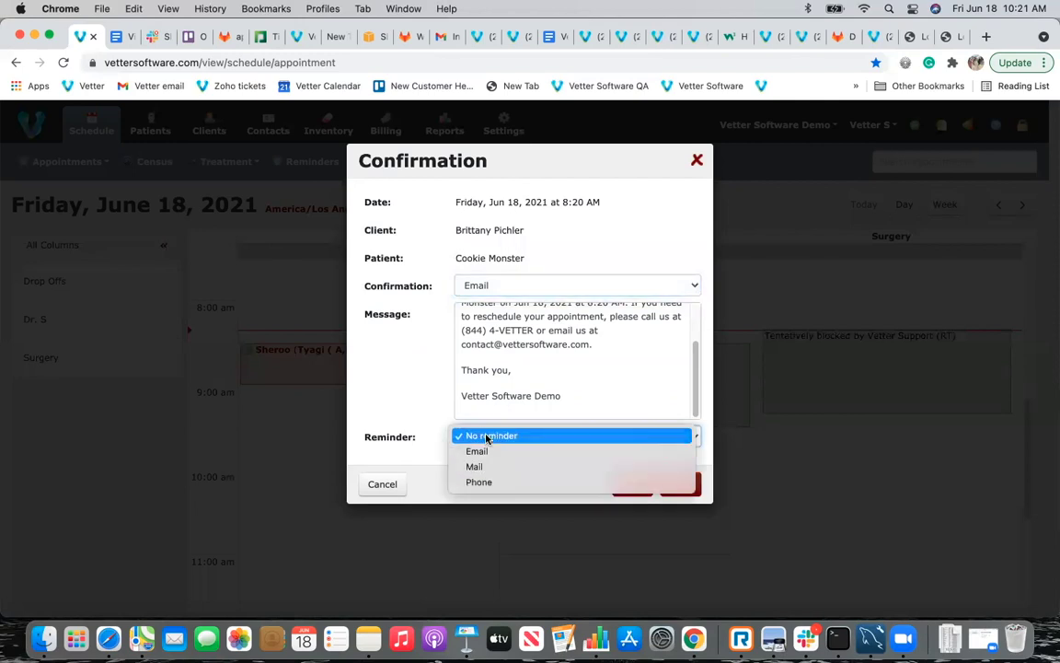
pyautogui.click(514, 287)
pyautogui.click(515, 287)
pyautogui.click(508, 270)
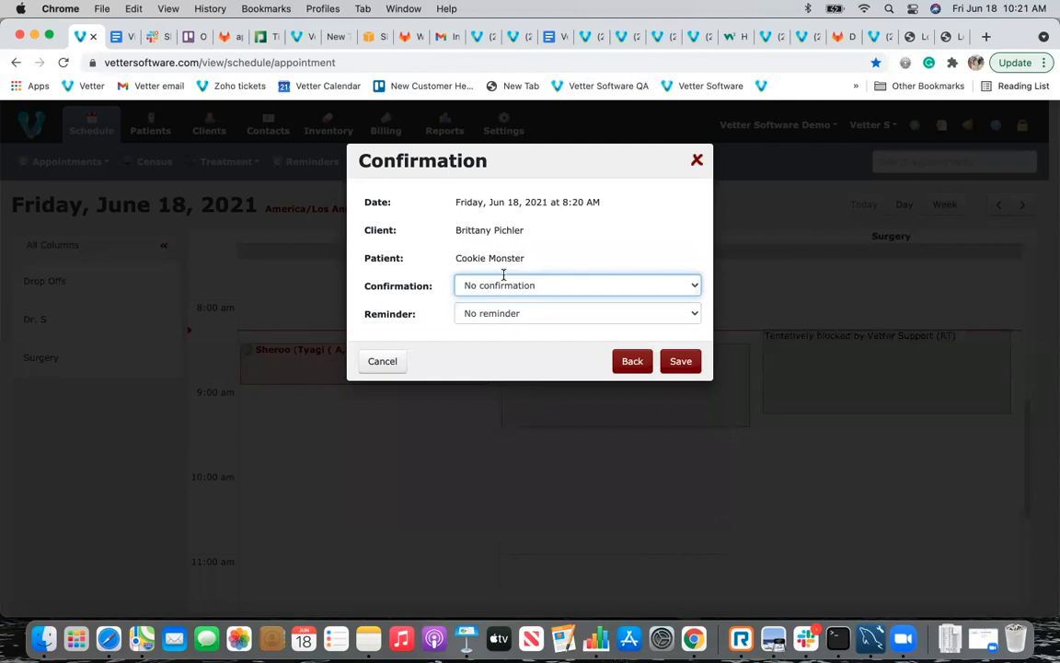
pyautogui.click(681, 362)
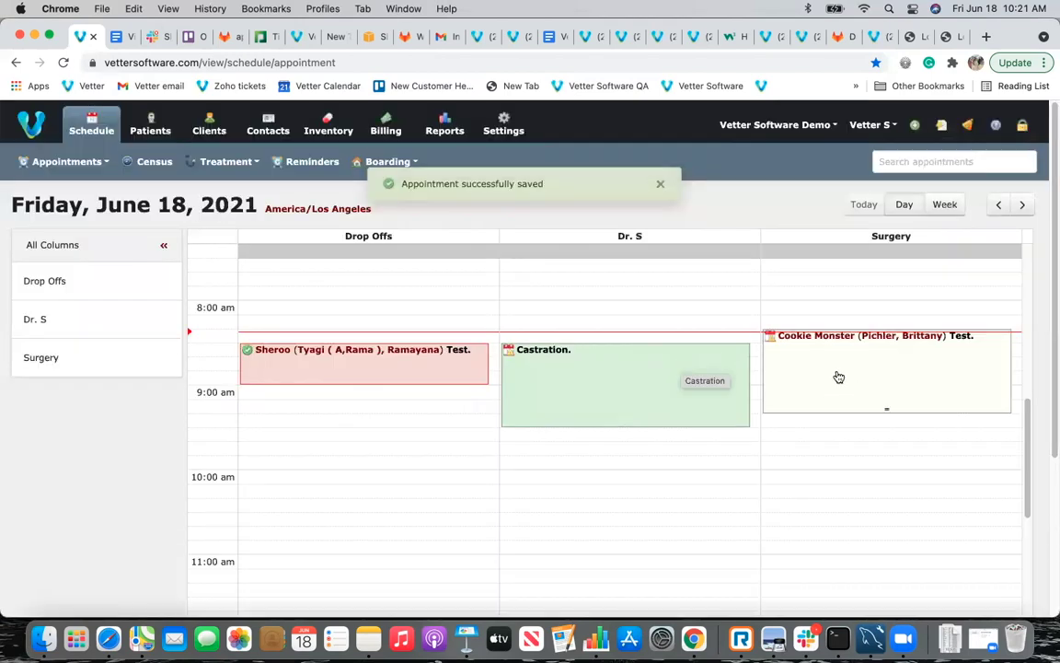
# View the details of Cookie Monster's appointment in the Surgery column and close them.
pyautogui.click(803, 398)
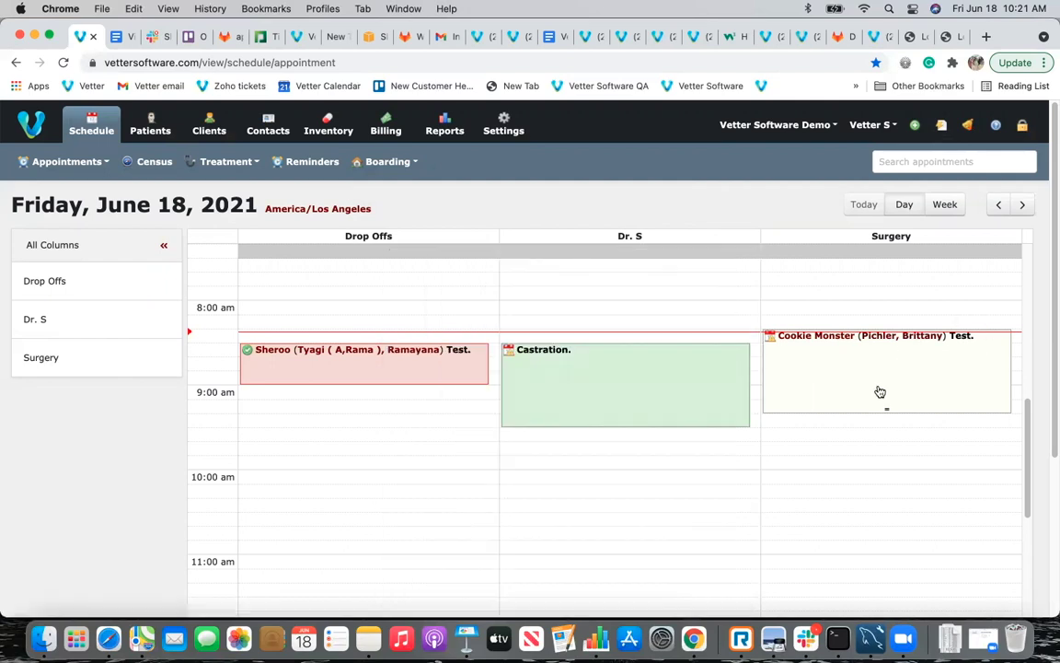
pyautogui.moveTo(786, 338)
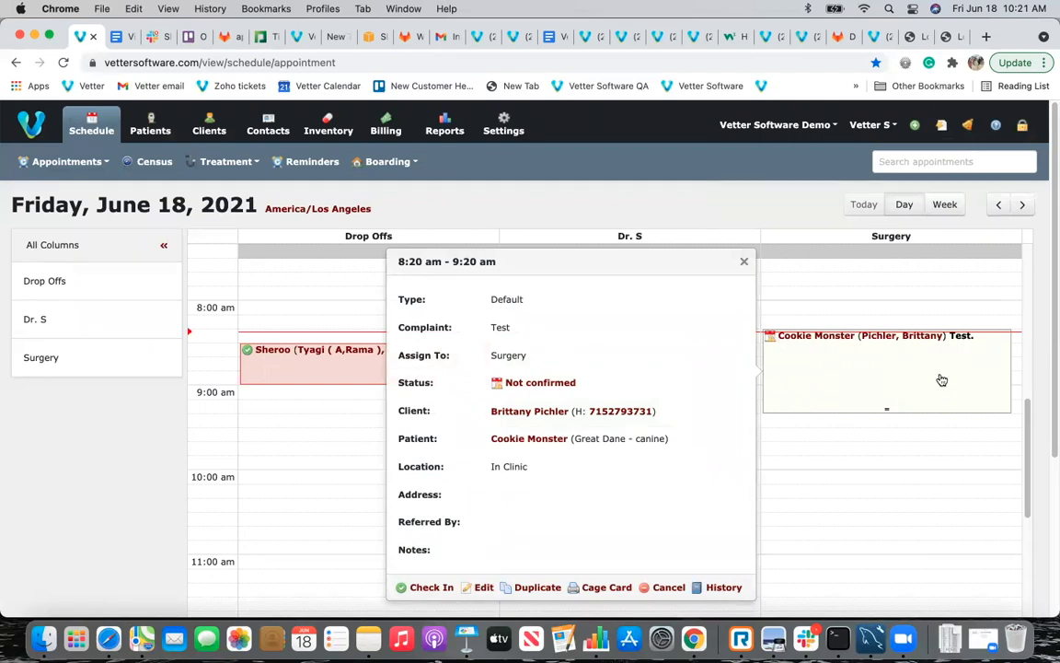
pyautogui.click(808, 382)
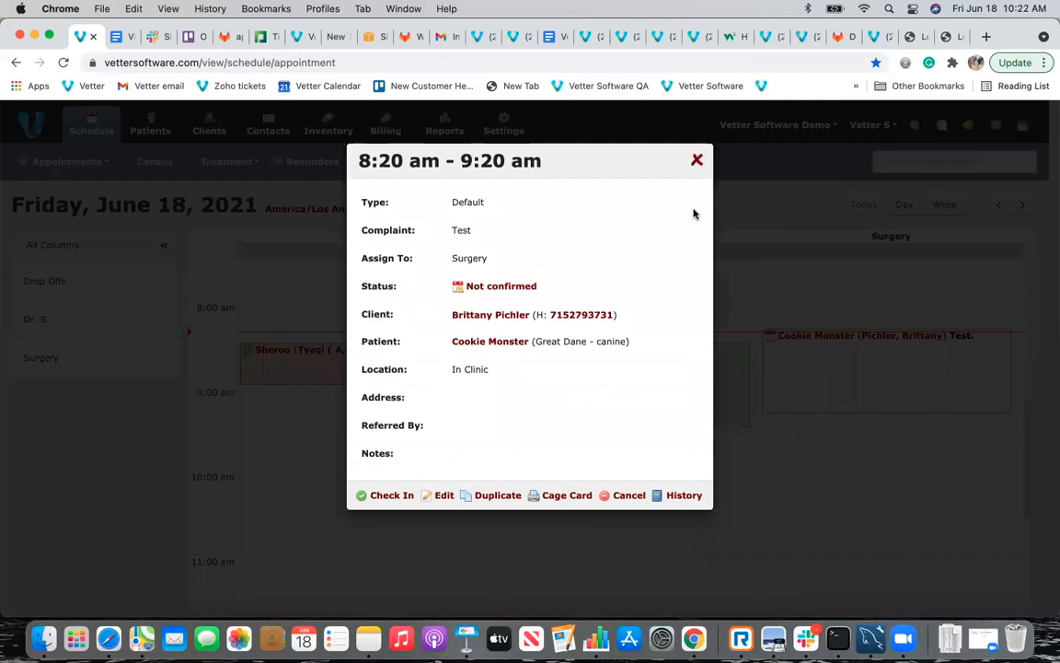
pyautogui.click(697, 161)
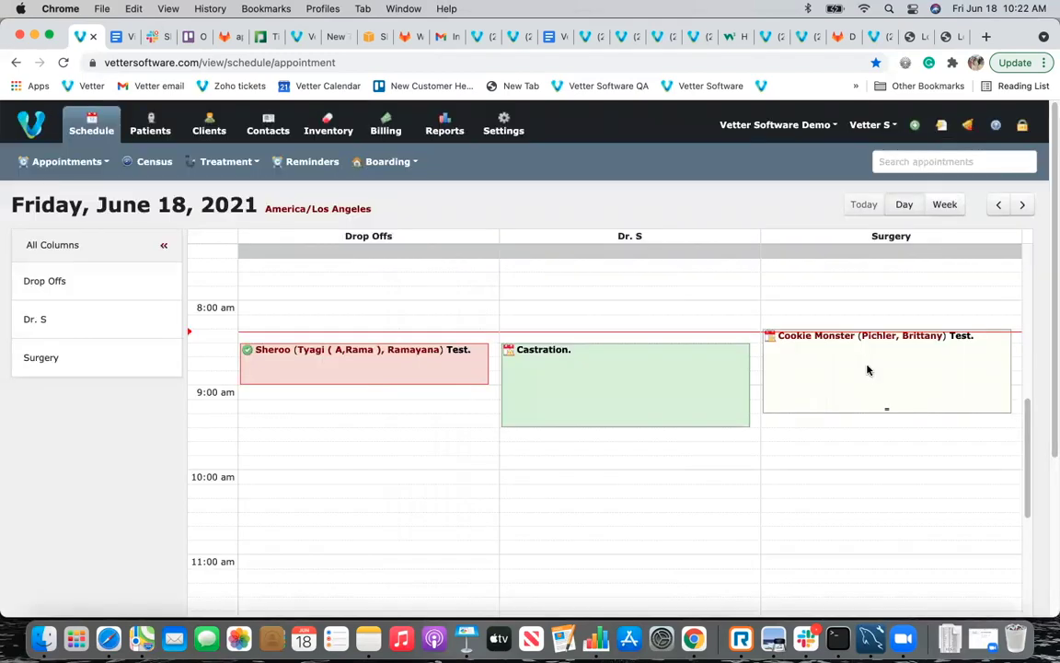
# Change the status of Cookie Monster's Surgery appointment to Confirmed and save it.
pyautogui.click(868, 370)
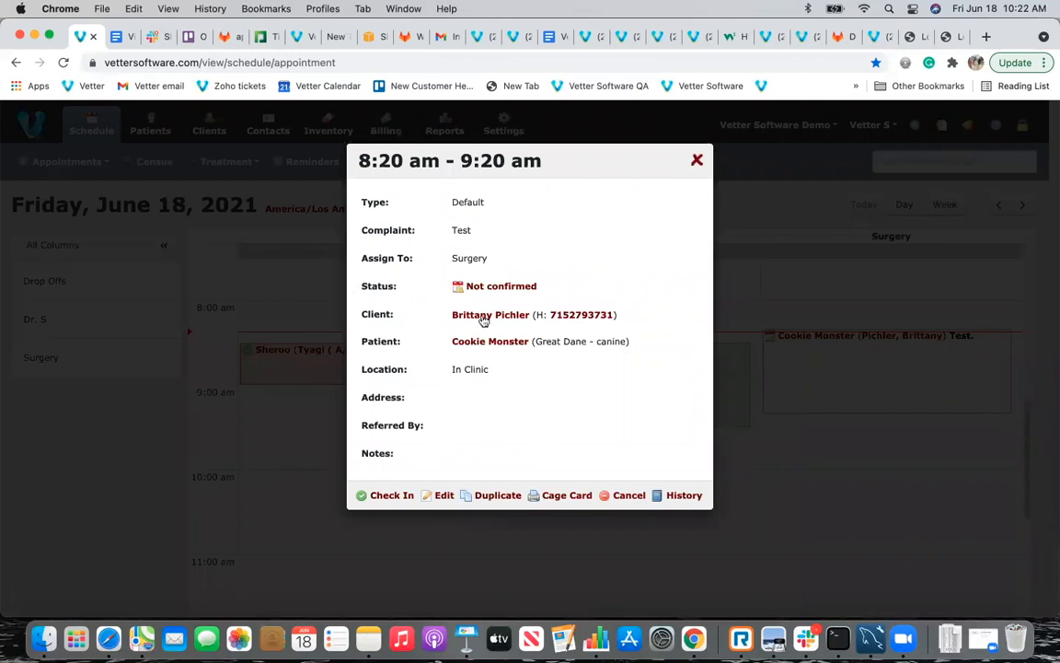
pyautogui.click(497, 285)
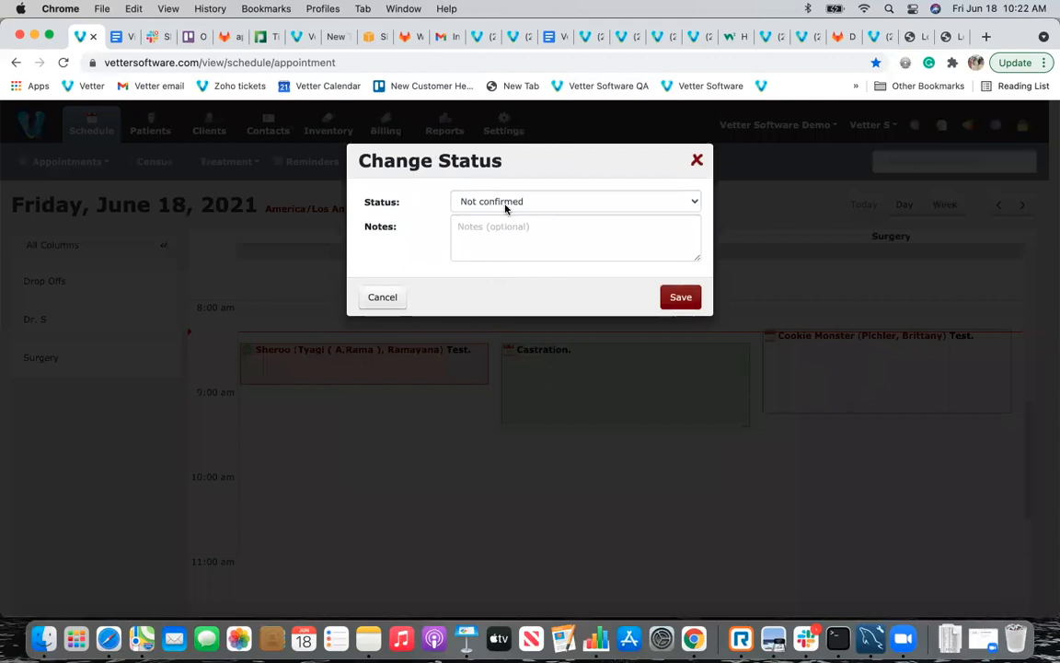
pyautogui.click(505, 206)
pyautogui.click(488, 218)
pyautogui.click(680, 320)
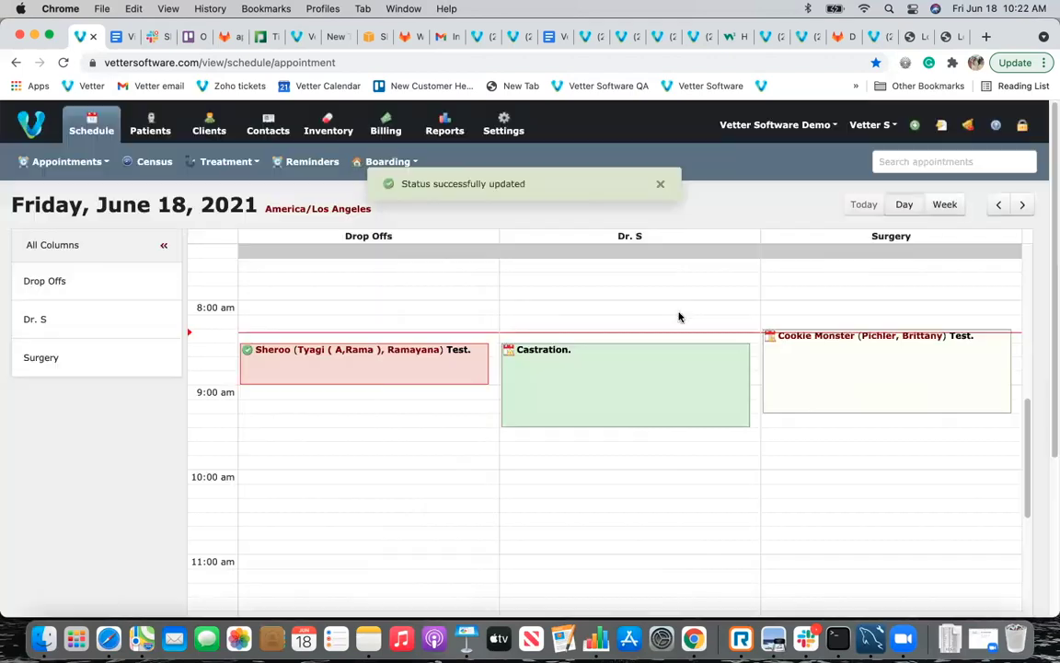
# Start the check-in for Cookie Monster's appointment and assign the seventh provider listed.
pyautogui.click(777, 343)
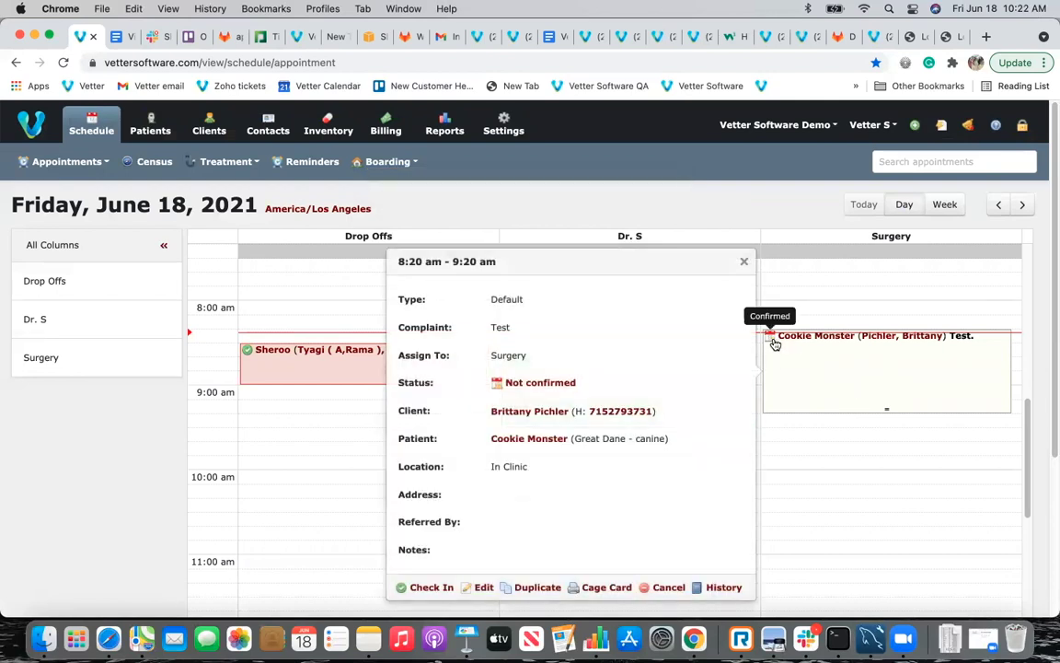
pyautogui.click(426, 594)
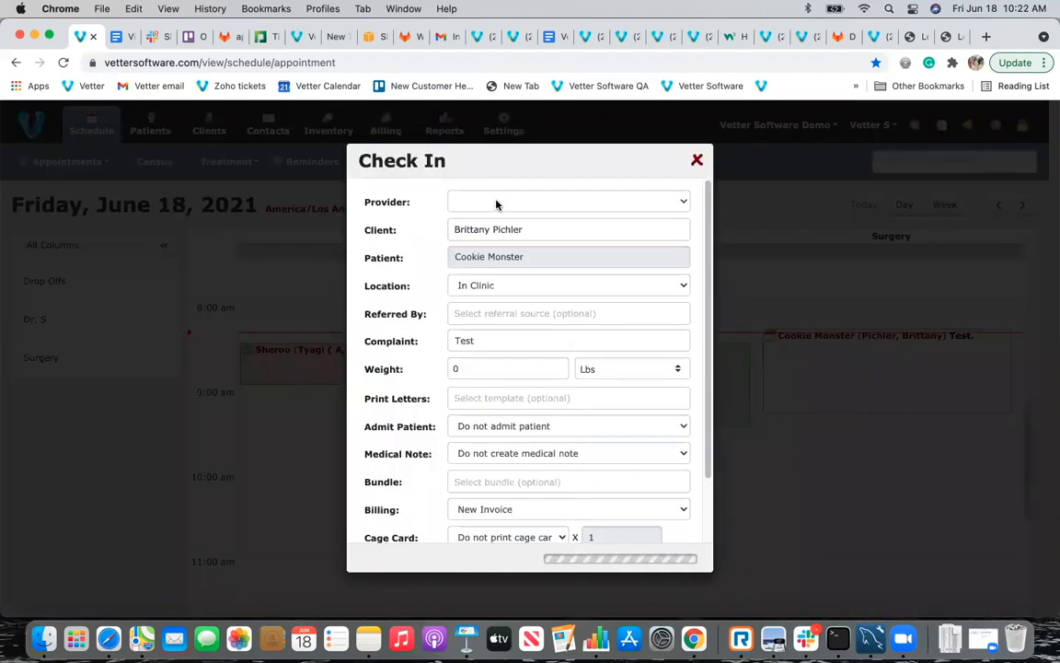
pyautogui.click(635, 196)
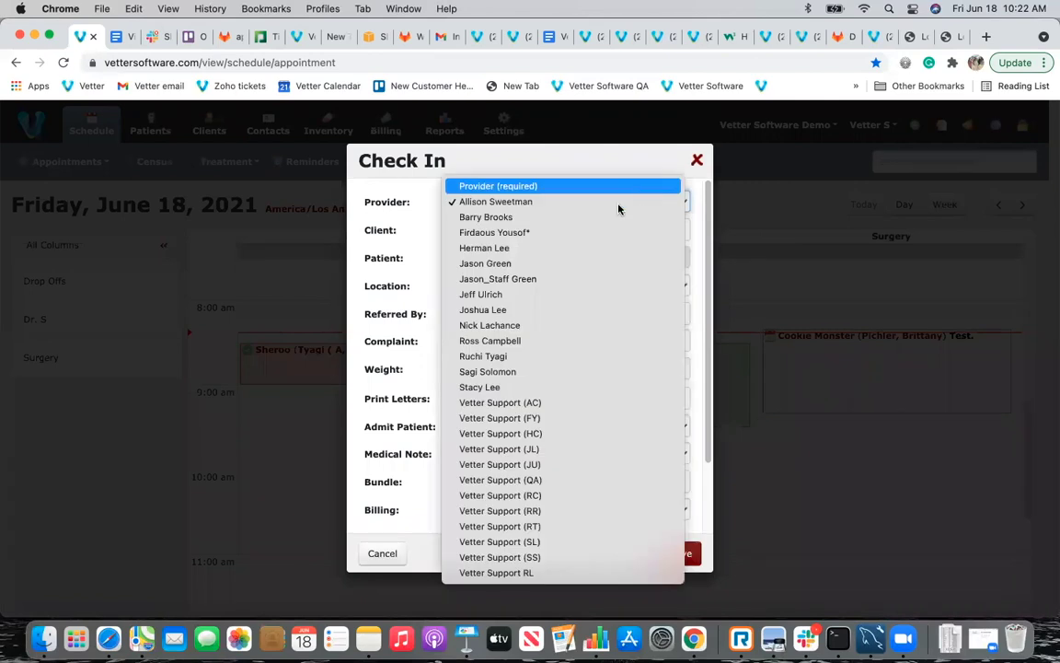
pyautogui.click(559, 295)
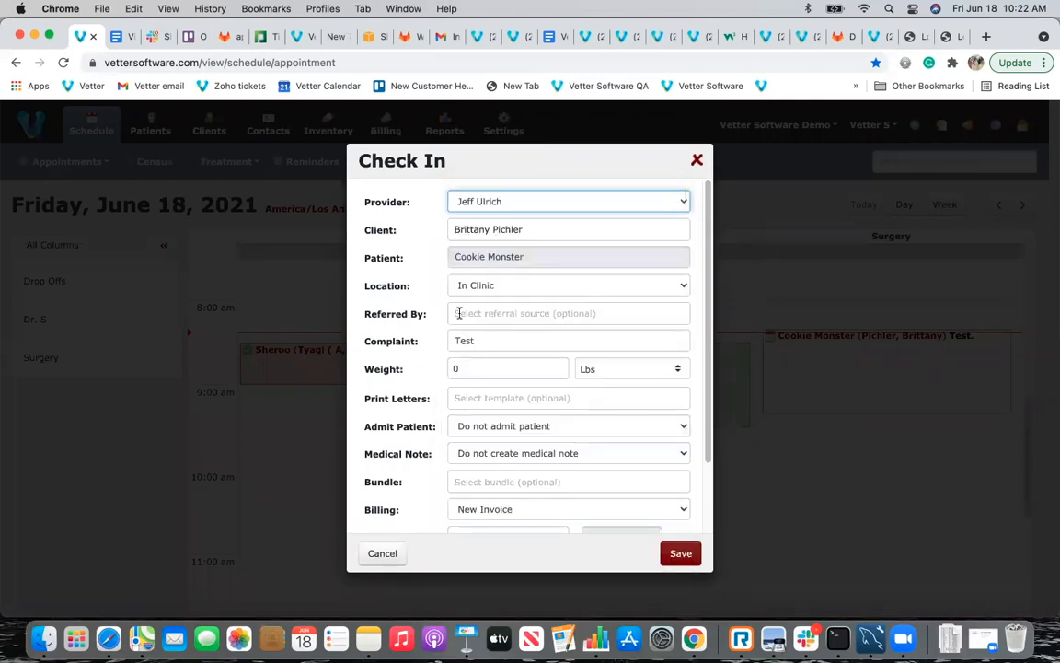
# Keep the complaint as Test and set the patient's check-in weight to 15 lbs.
pyautogui.click(479, 338)
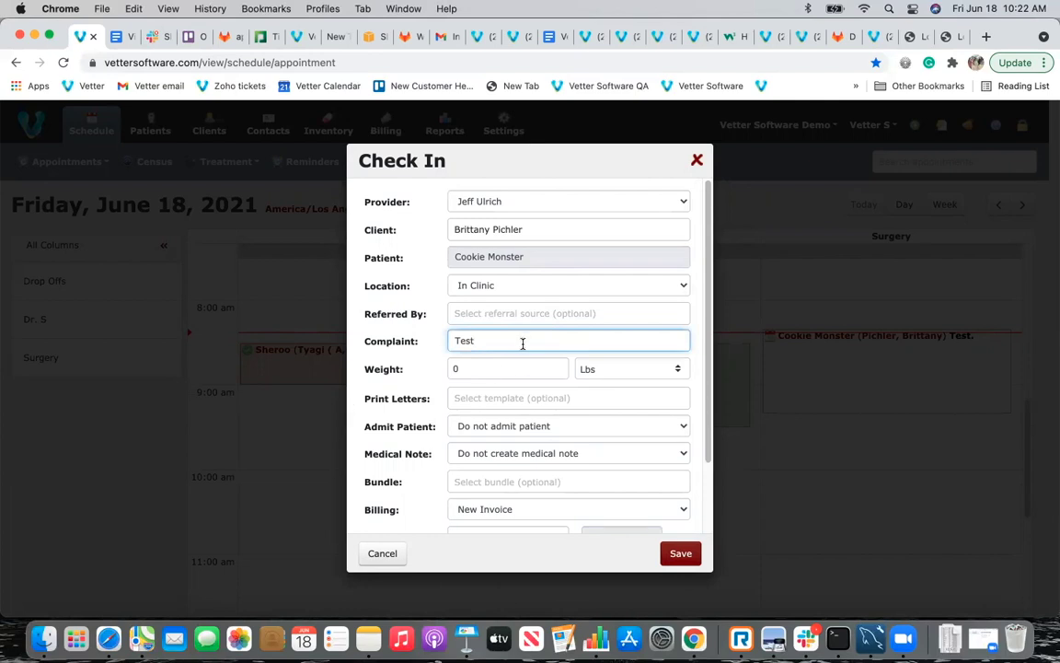
pyautogui.click(492, 371)
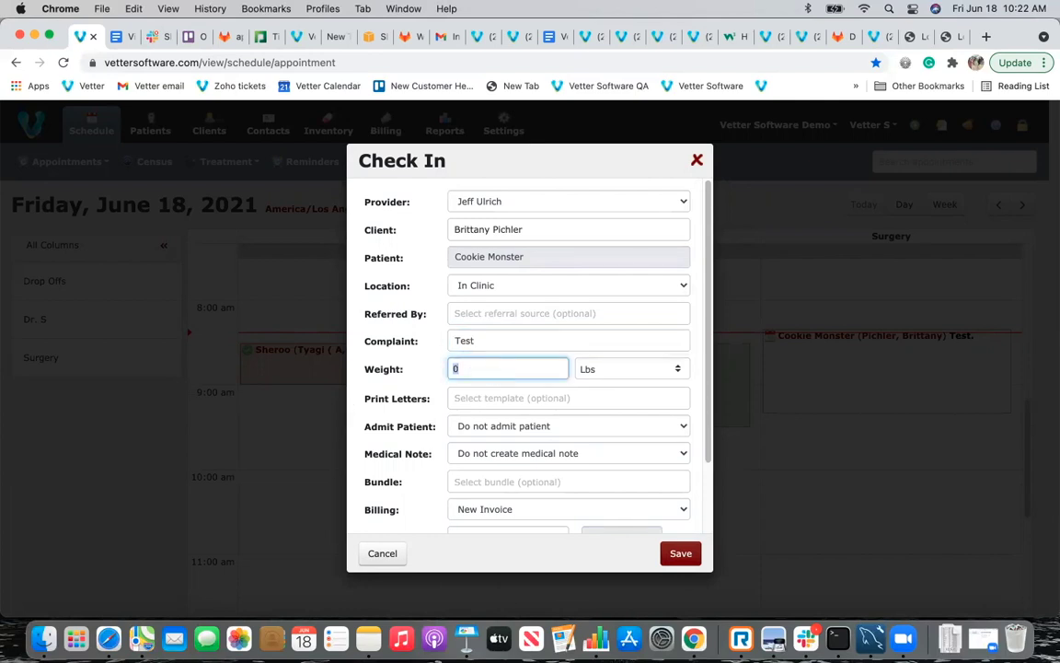
pyautogui.write('15')
# Add the AAH Health certificate and access Veterinary Exam report templates to the check-in's letters for printing.
pyautogui.click(460, 399)
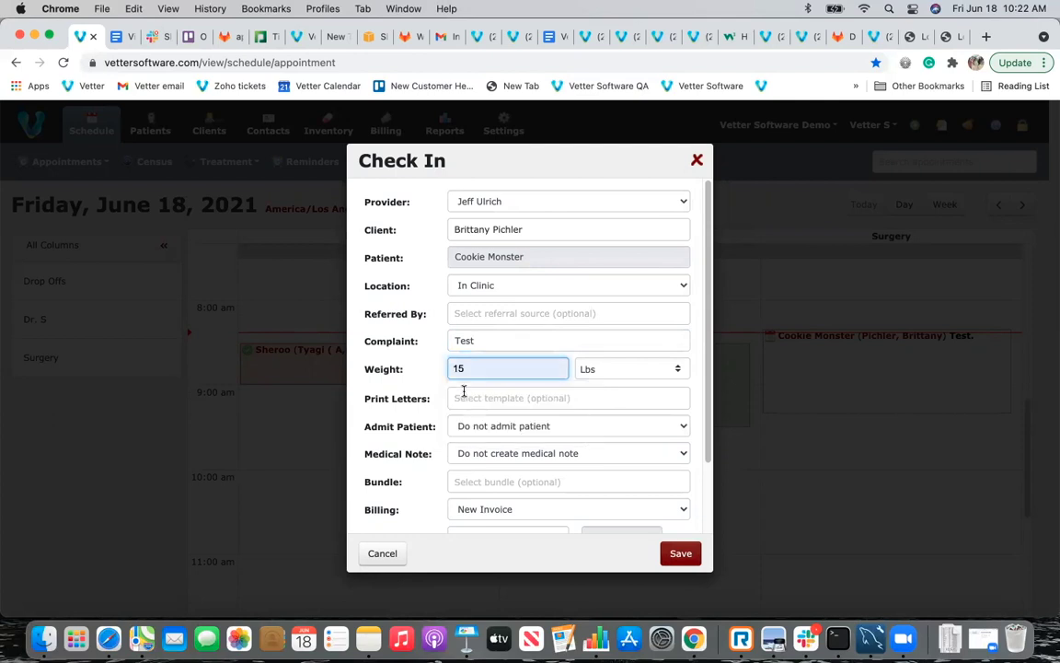
pyautogui.click(471, 397)
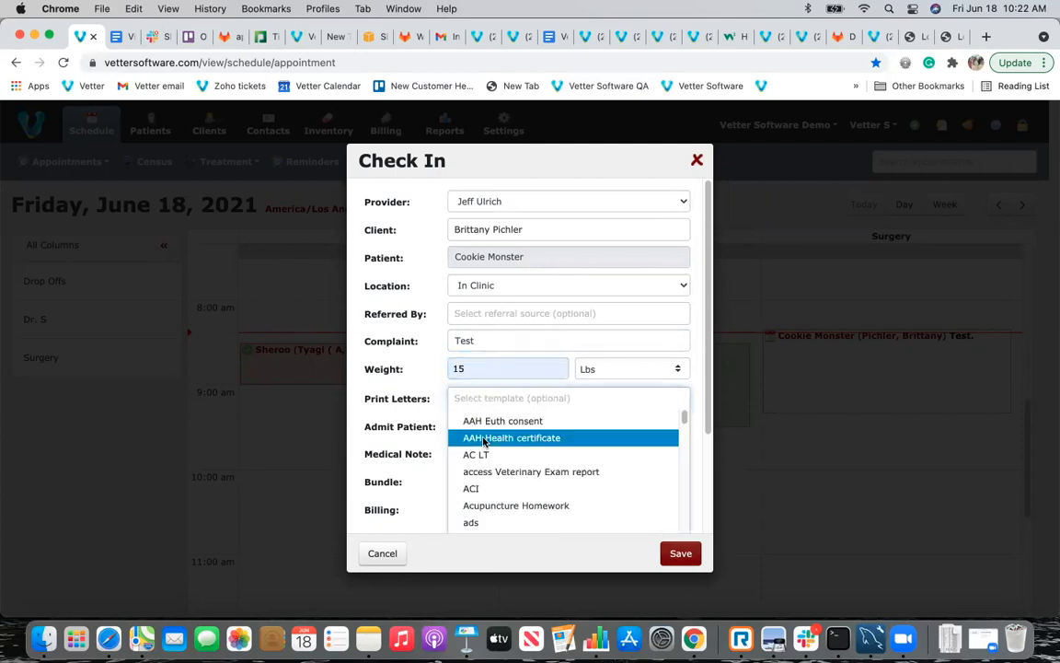
pyautogui.click(534, 435)
pyautogui.click(587, 395)
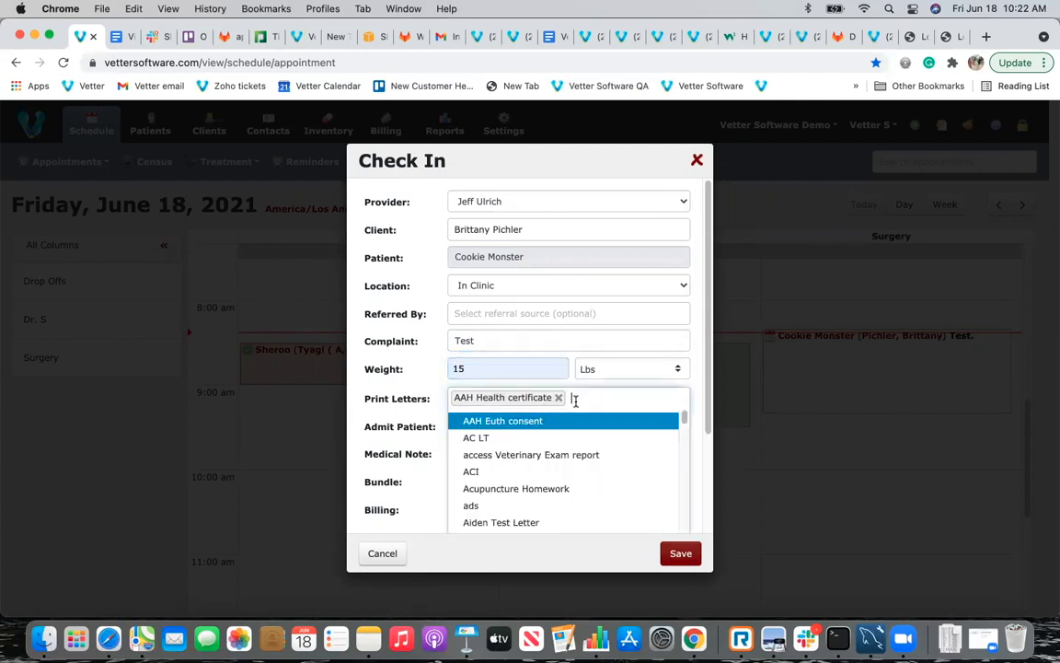
pyautogui.click(529, 452)
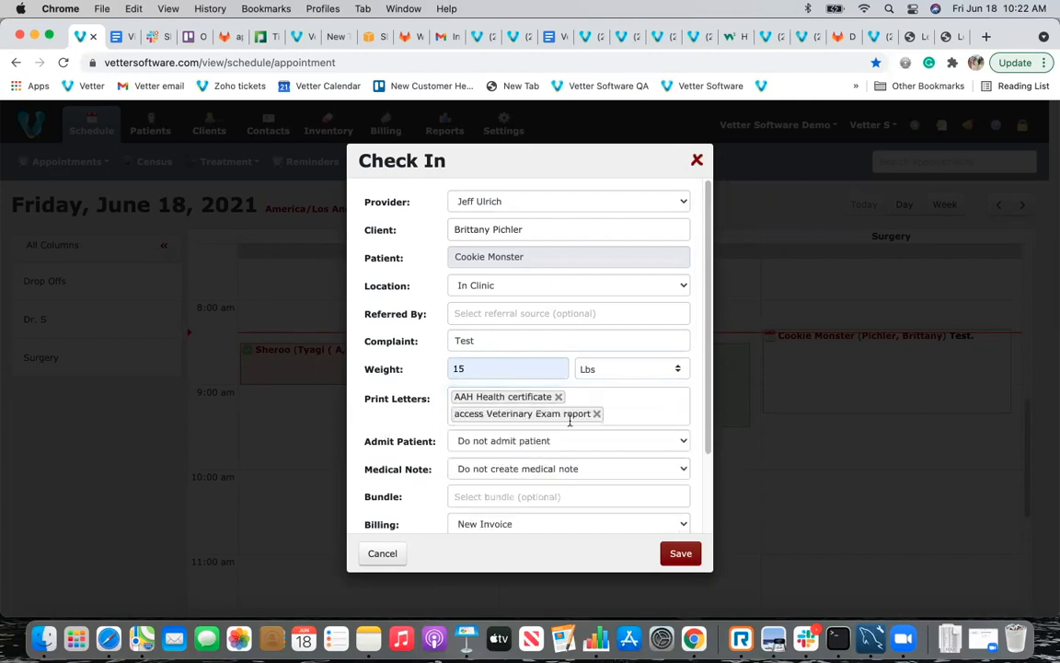
# Keep the patient set to Do not admit patient, and choose AAH SOAP as the check-in's medical note.
pyautogui.click(545, 441)
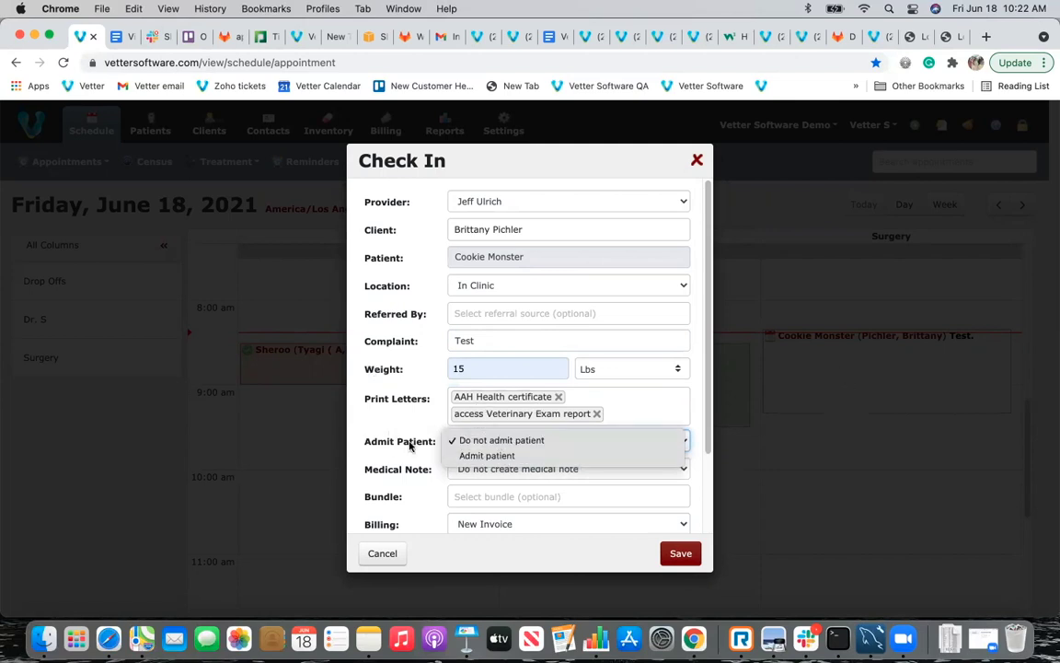
pyautogui.click(538, 440)
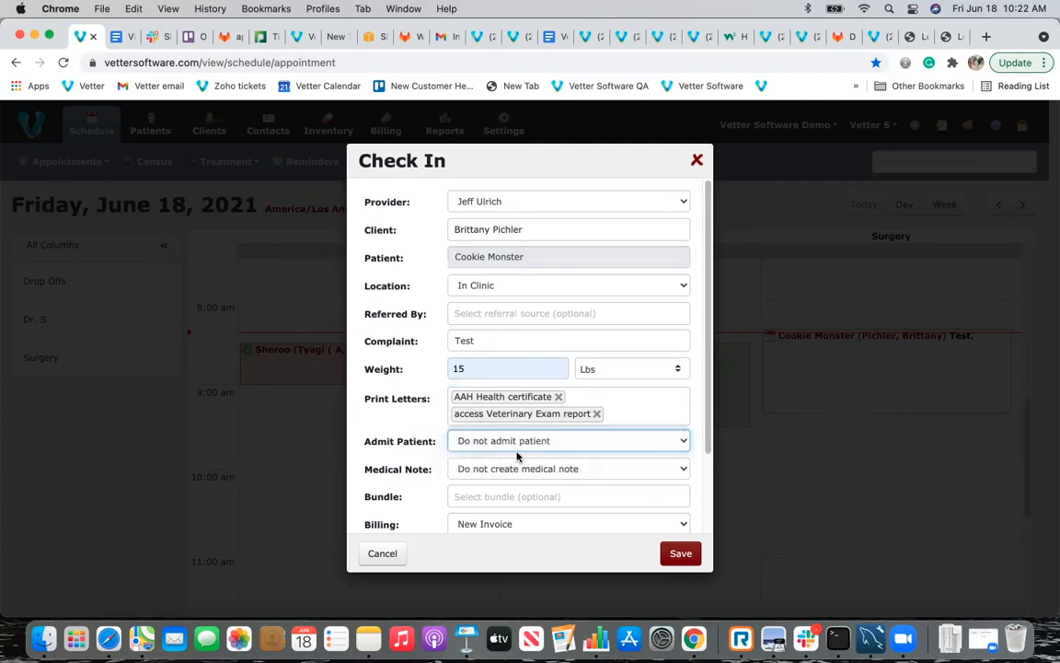
pyautogui.click(489, 471)
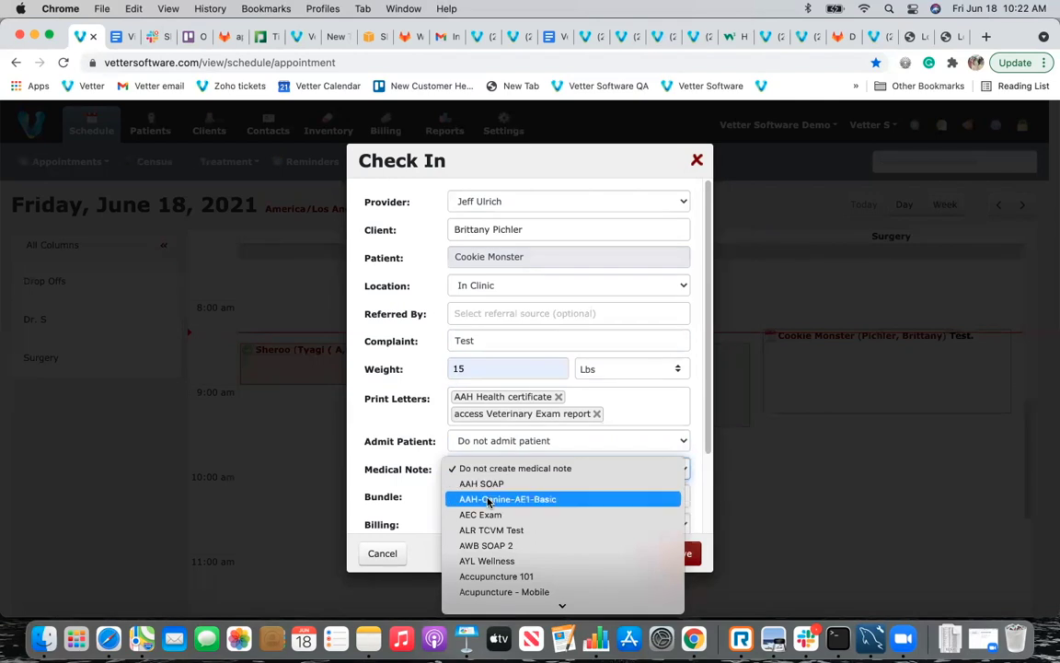
pyautogui.click(488, 467)
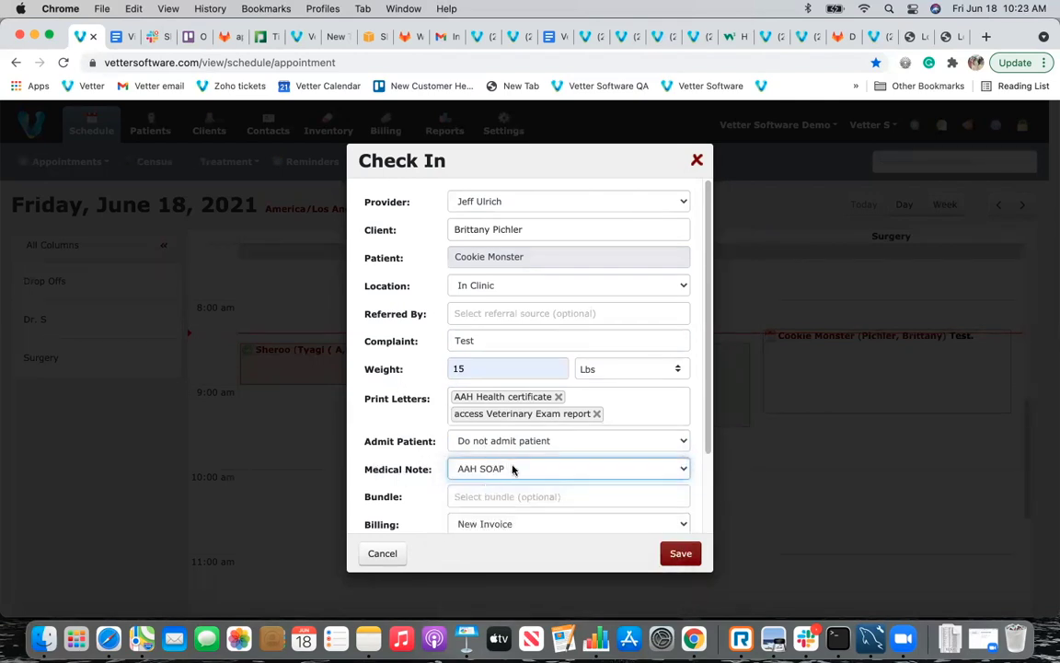
# Add the AAH Canine Annual bundle to the check-in, keep billing as New Invoice, and continue to the bundle items.
pyautogui.click(490, 492)
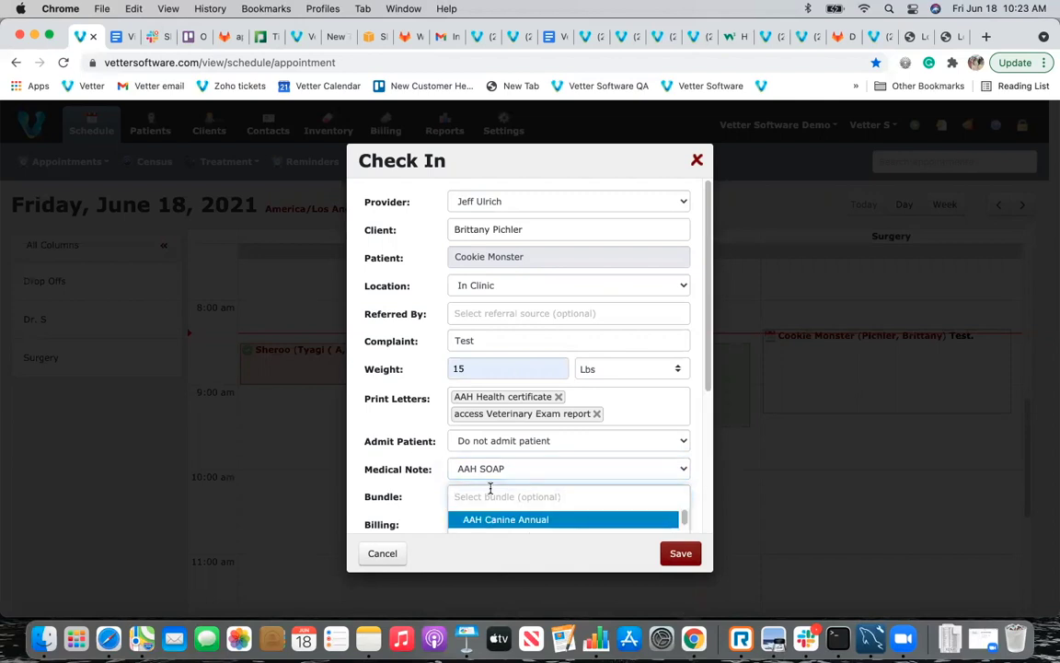
pyautogui.scroll(-3, 489, 490)
pyautogui.click(494, 390)
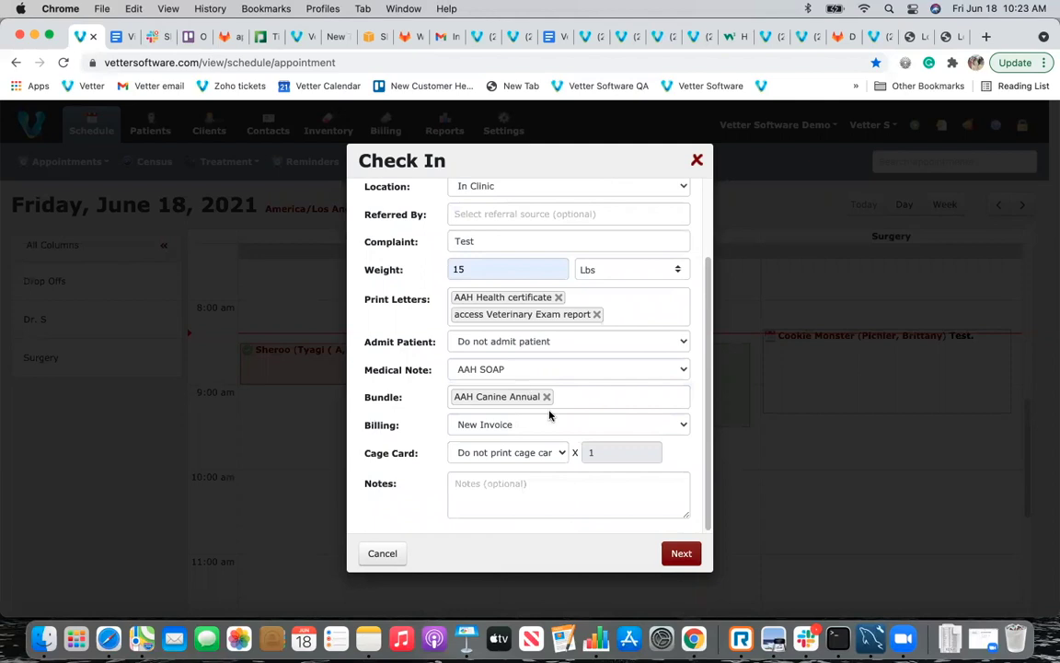
pyautogui.click(485, 426)
pyautogui.click(440, 433)
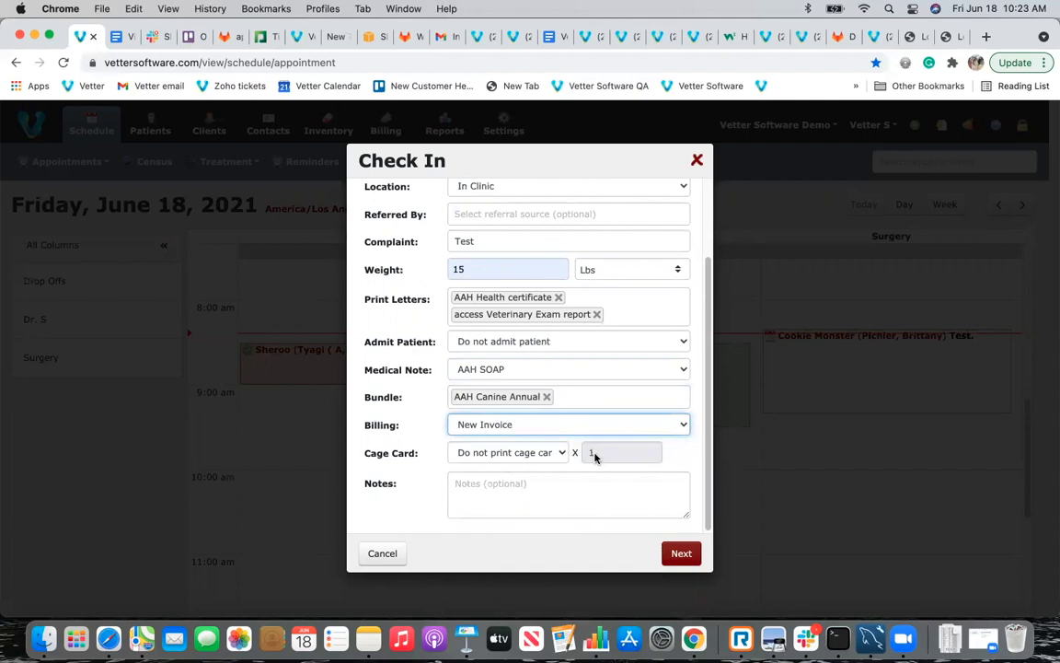
pyautogui.scroll(3, 594, 455)
pyautogui.scroll(-3, 594, 457)
pyautogui.click(681, 554)
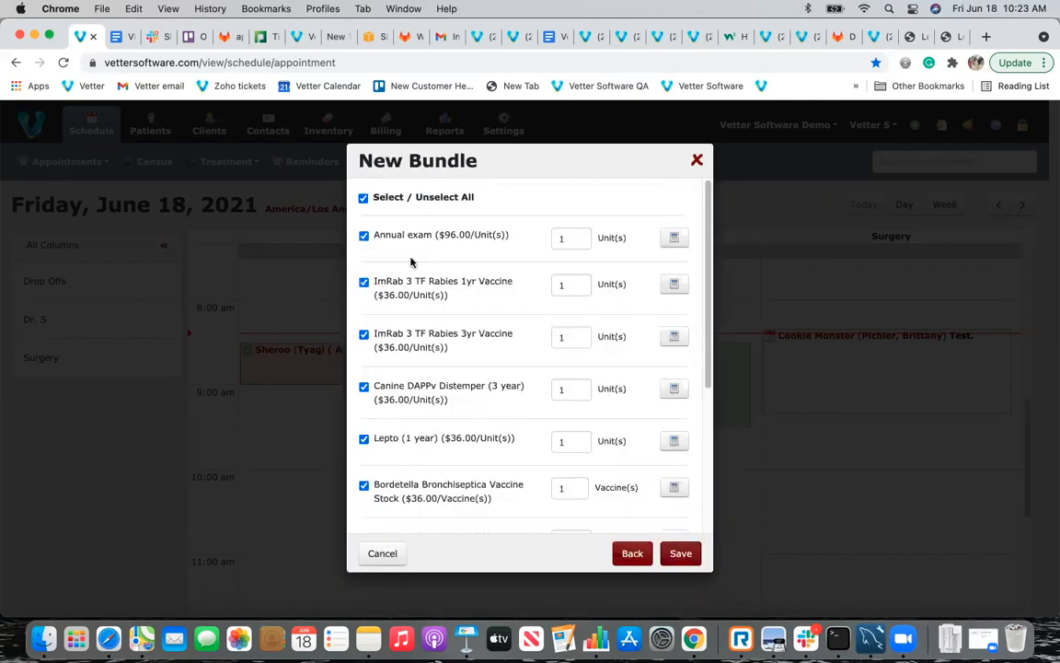
# Exclude all bundle items except the ImRab 3 TF Rabies 1yr Vaccine, and save the check-in.
pyautogui.click(365, 237)
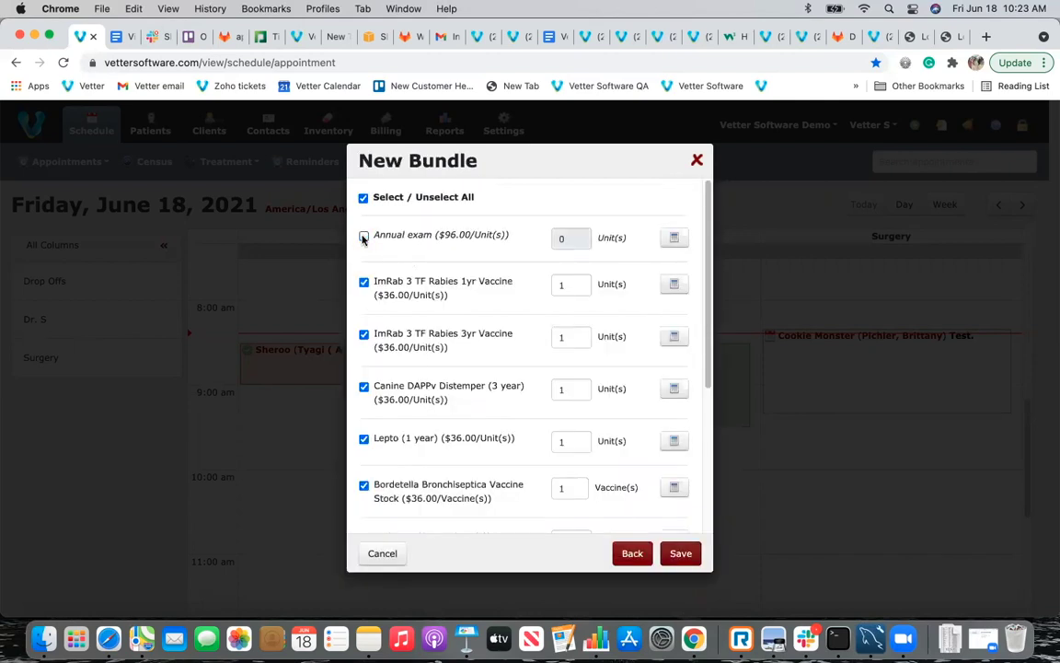
pyautogui.click(364, 335)
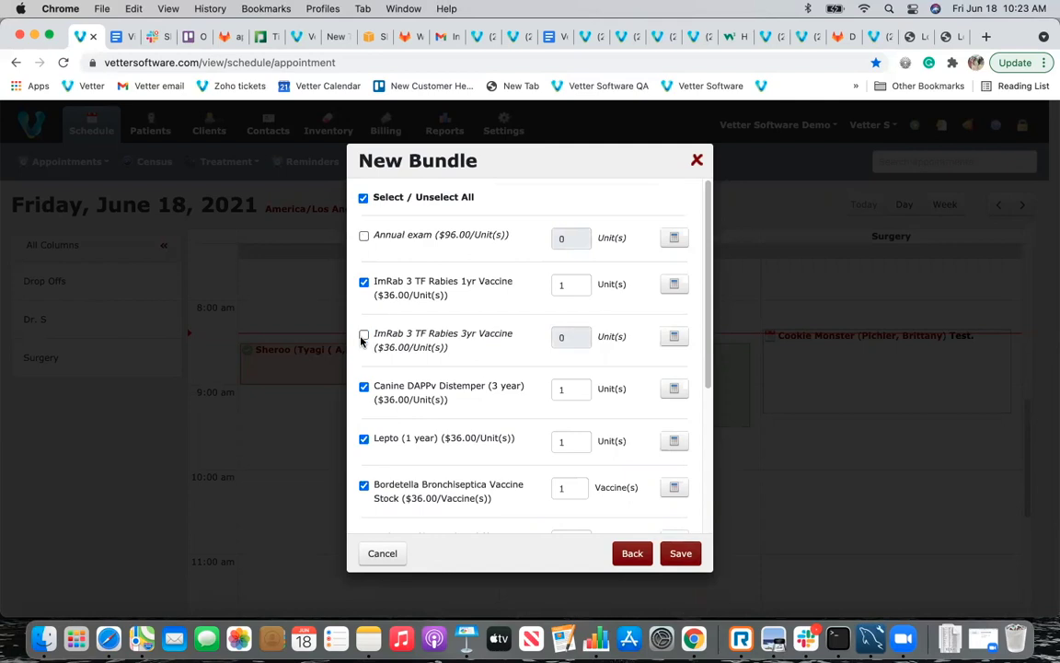
pyautogui.click(364, 386)
pyautogui.click(364, 440)
pyautogui.click(365, 487)
pyautogui.scroll(-3, 364, 461)
pyautogui.click(364, 431)
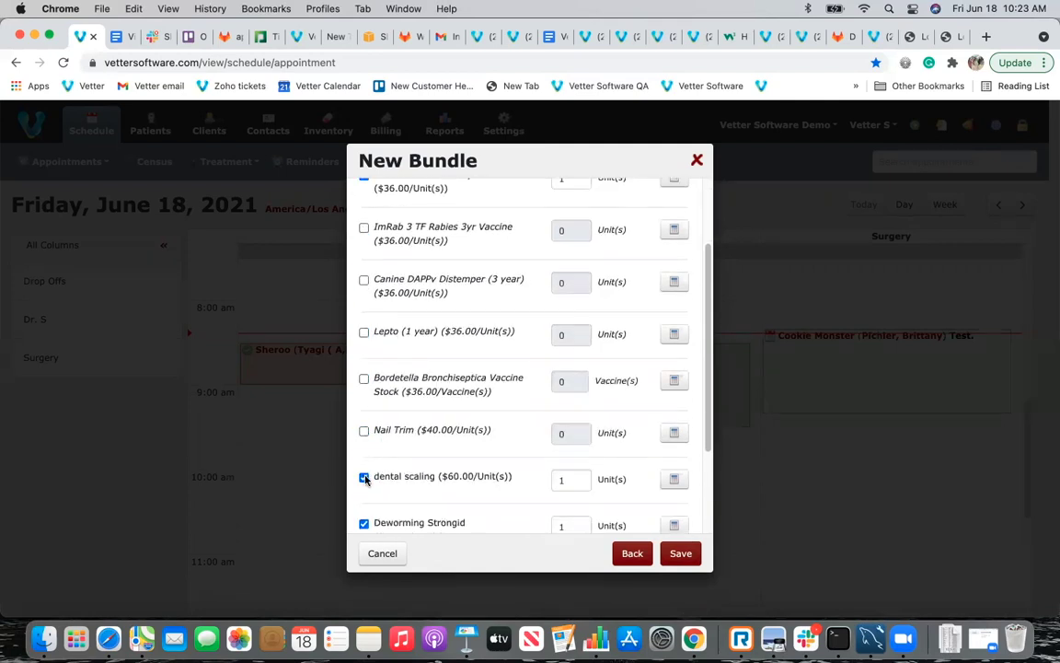
pyautogui.click(364, 478)
pyautogui.click(363, 525)
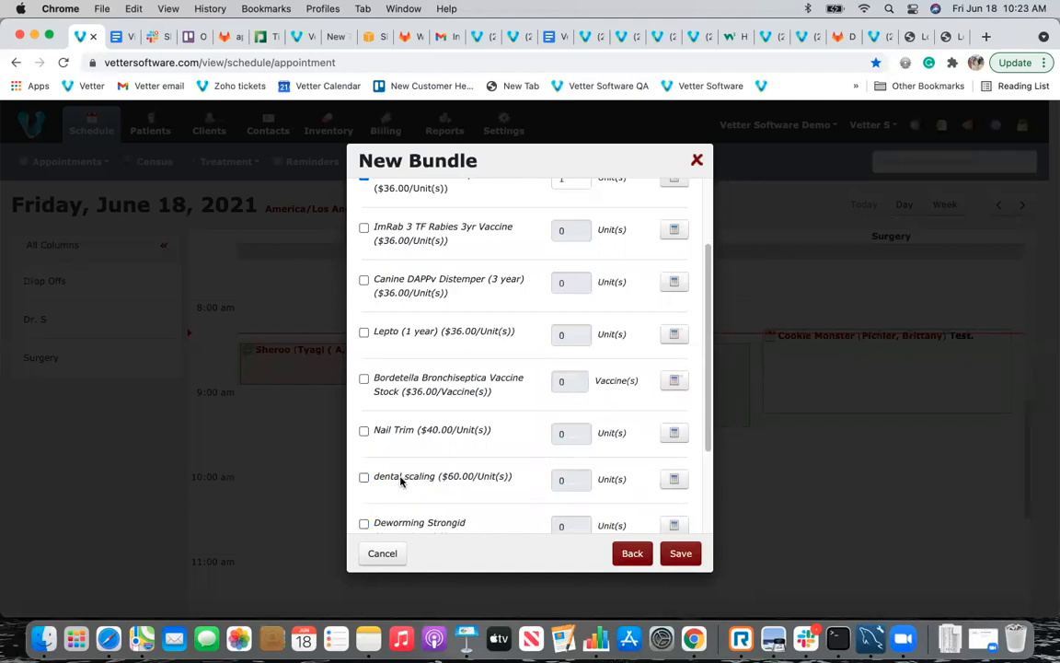
pyautogui.scroll(-3, 368, 460)
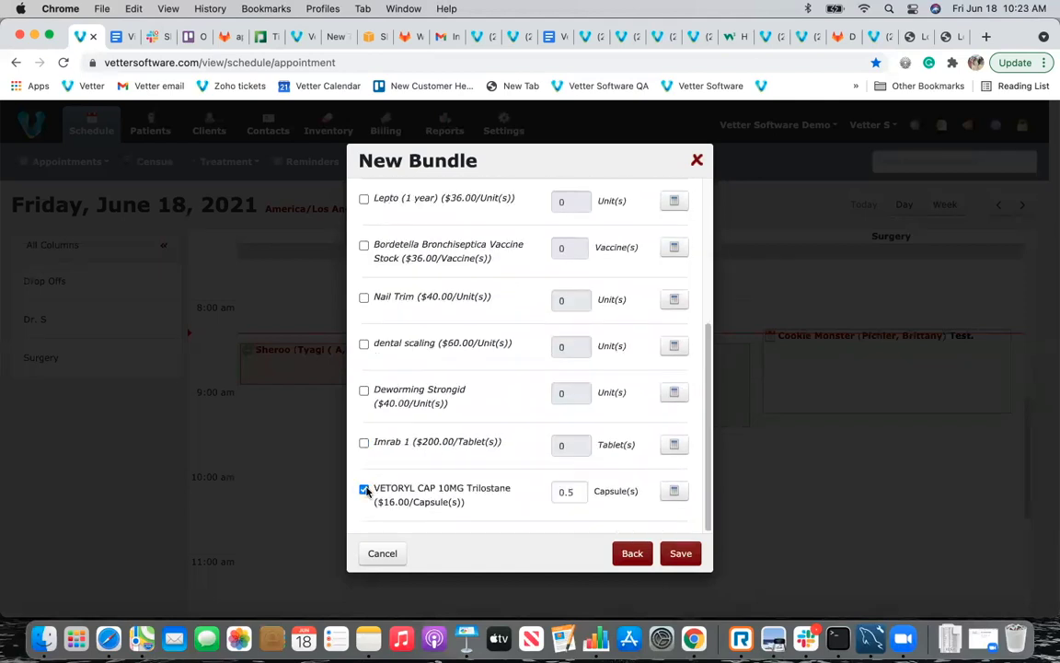
pyautogui.click(364, 491)
pyautogui.click(681, 553)
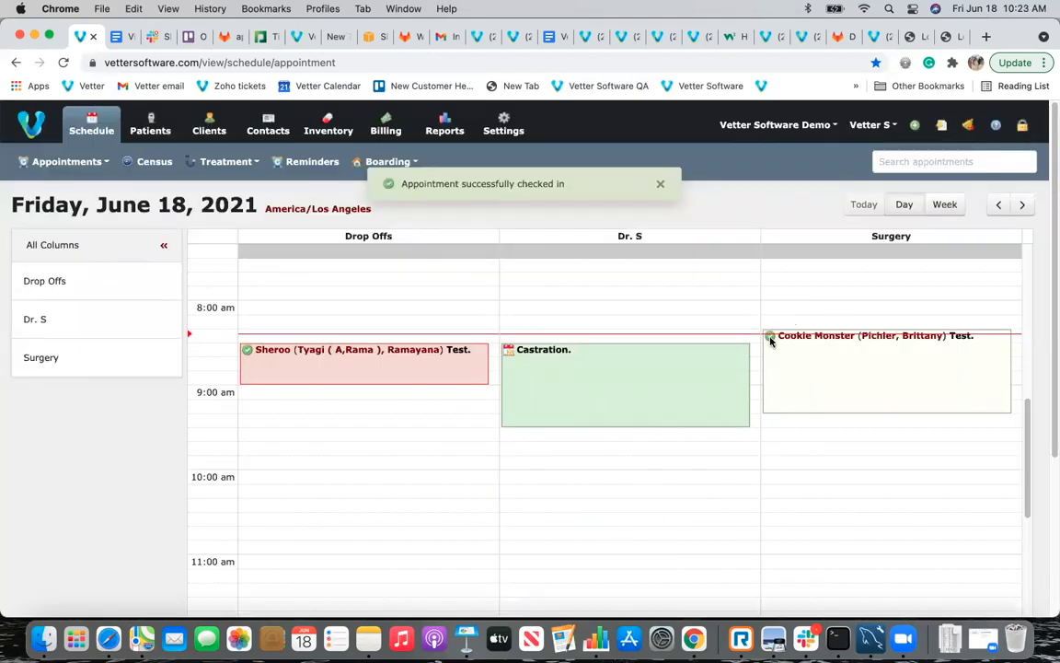
# View the details of Cookie Monster's checked-in appointment and open its AAH SOAP medical note.
pyautogui.click(858, 391)
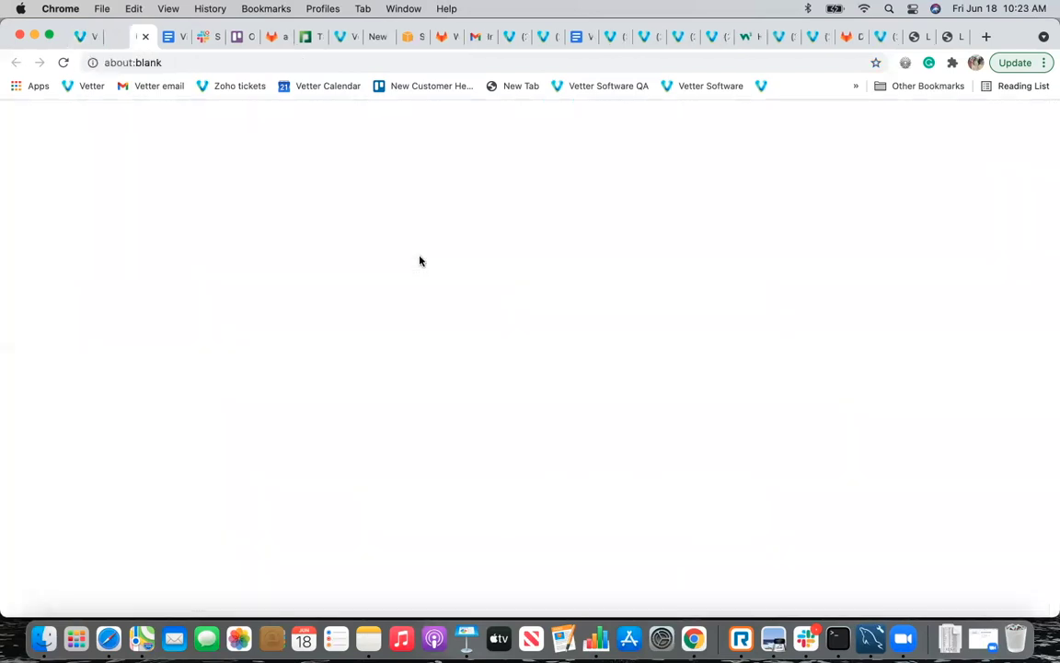
pyautogui.click(78, 38)
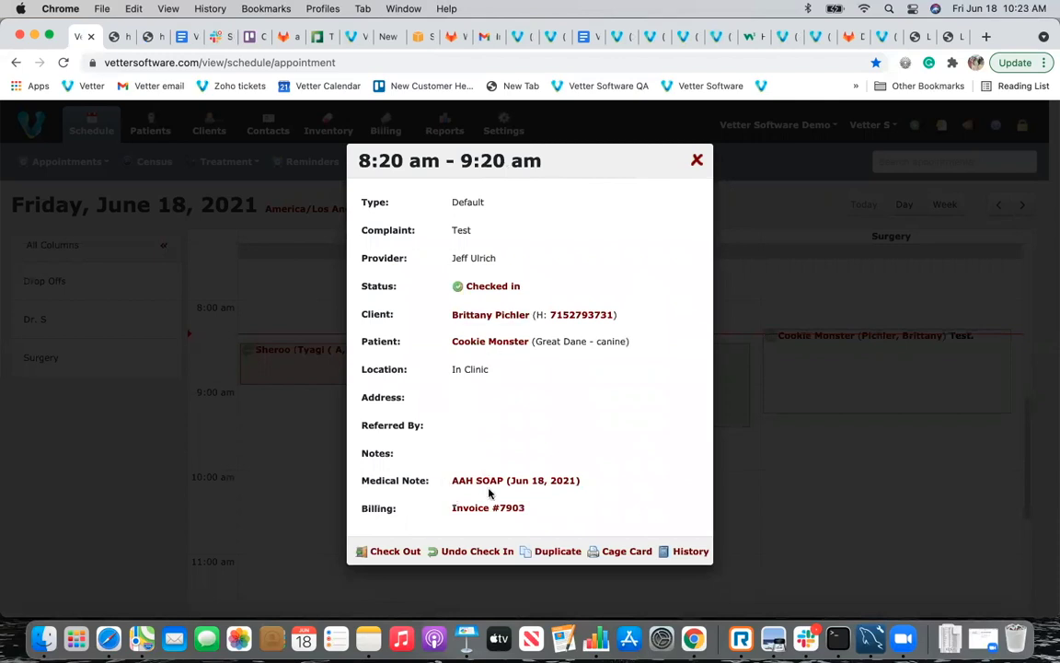
pyautogui.moveTo(452, 479); pyautogui.dragTo(502, 479)
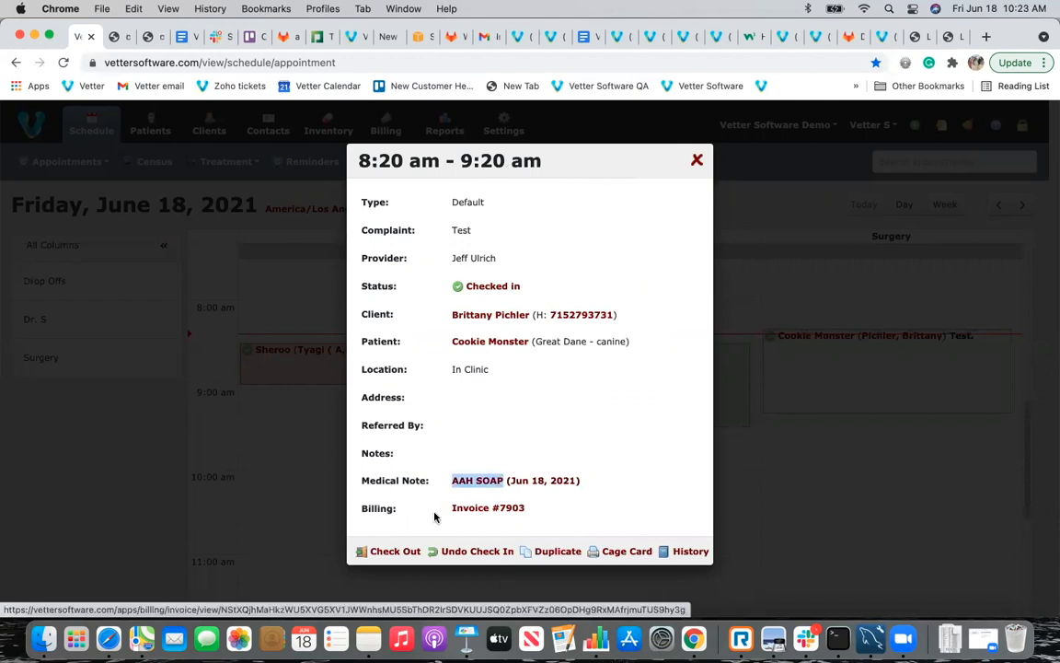
pyautogui.moveTo(453, 508); pyautogui.dragTo(531, 521)
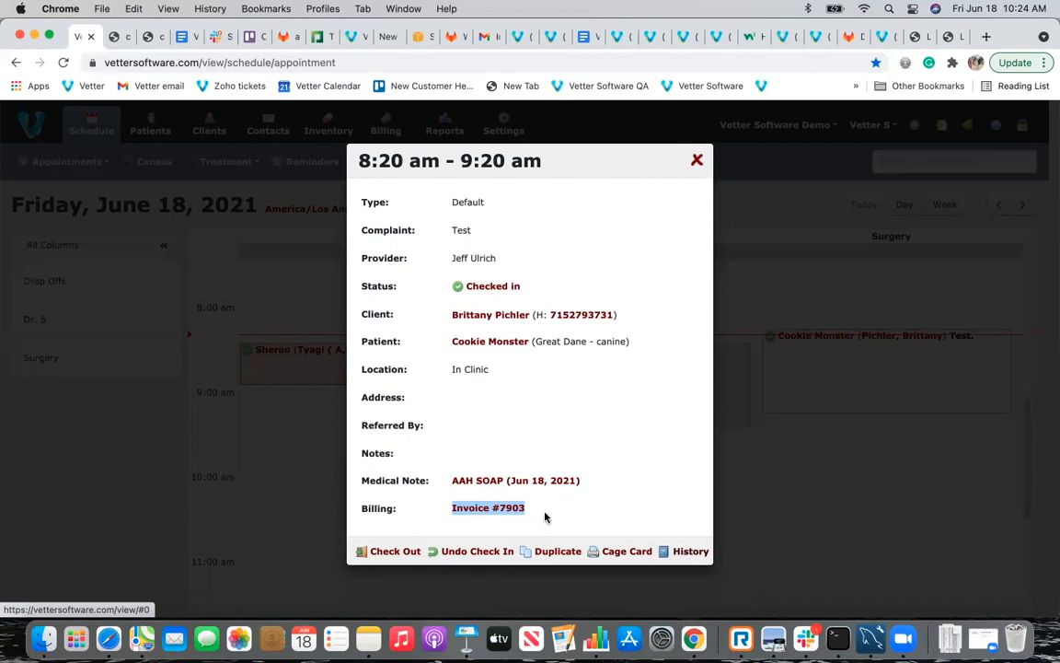
pyautogui.click(486, 481)
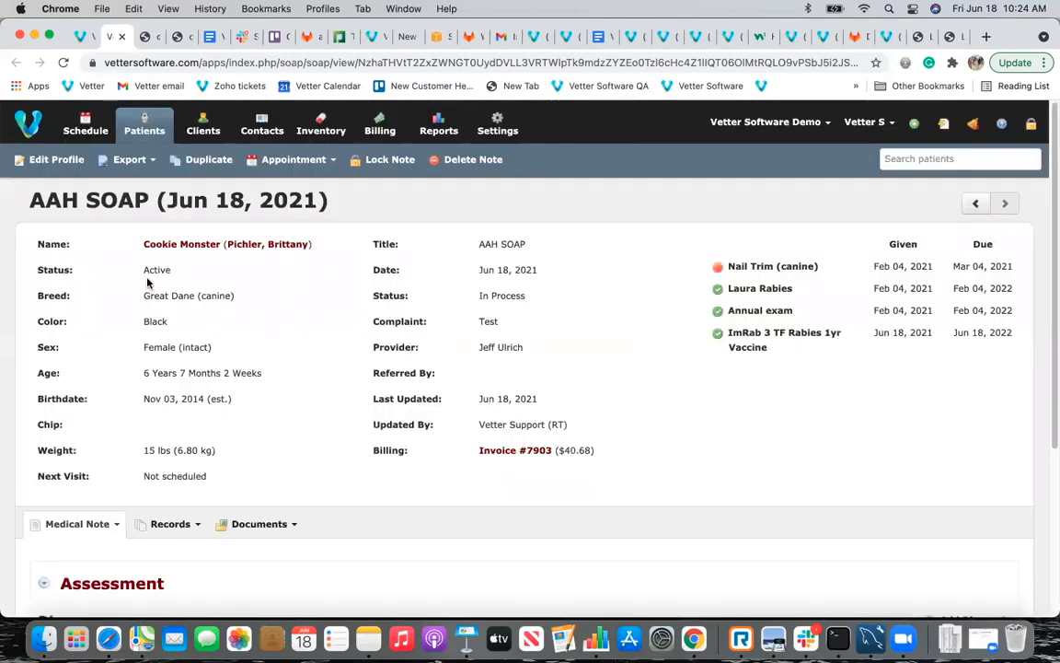
# Examine the AAH SOAP note's patient details, export and appointment status options, medical note options, and Assessment section.
pyautogui.scroll(-1, 147, 282)
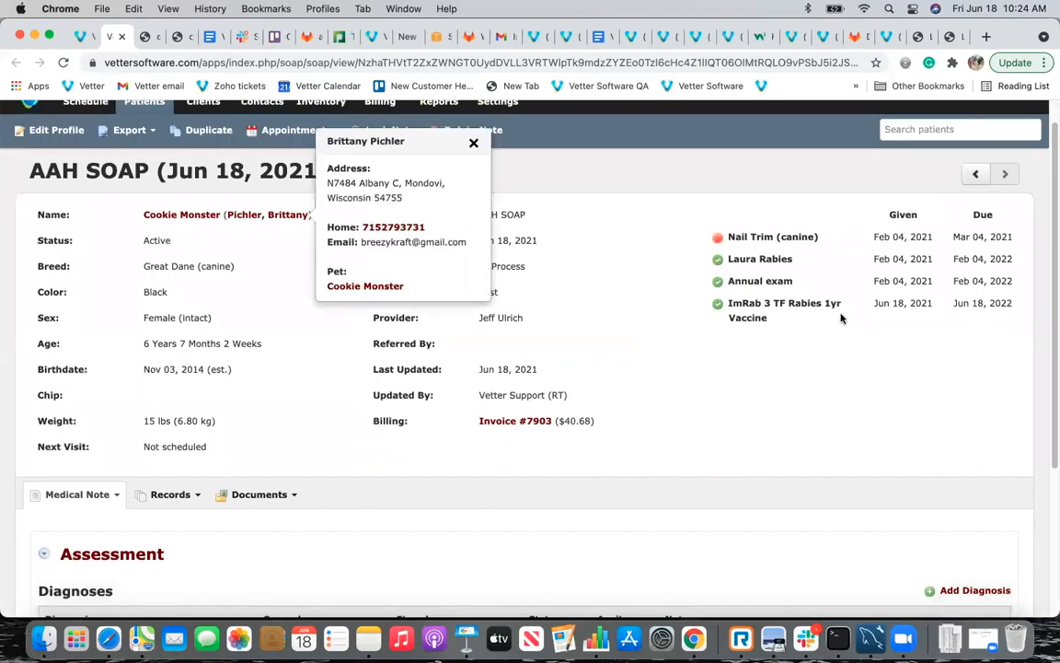
pyautogui.click(135, 135)
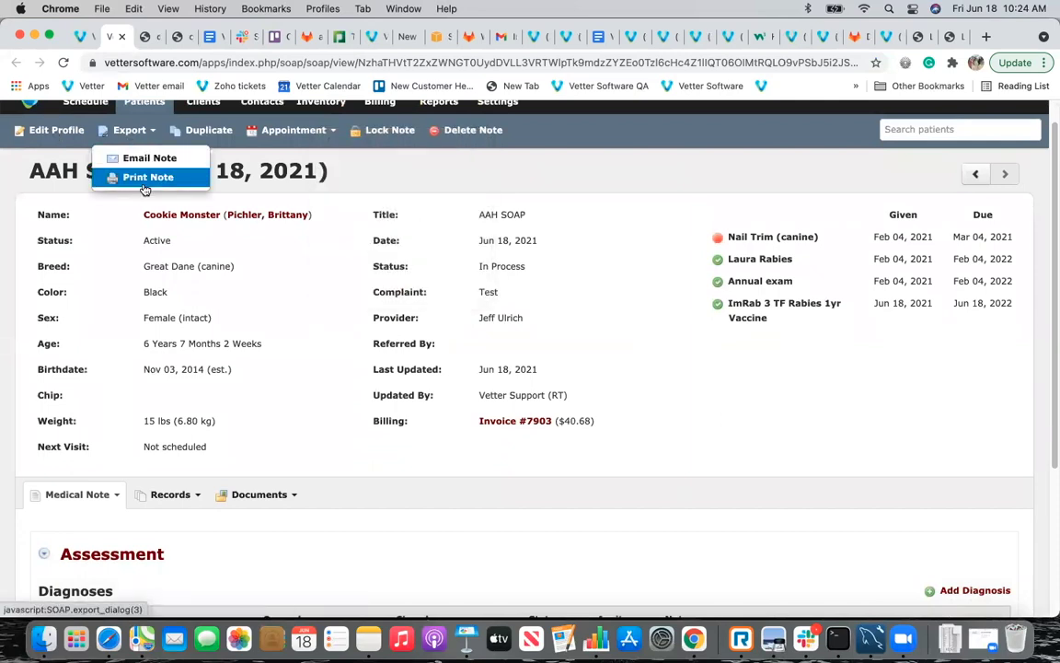
pyautogui.click(291, 132)
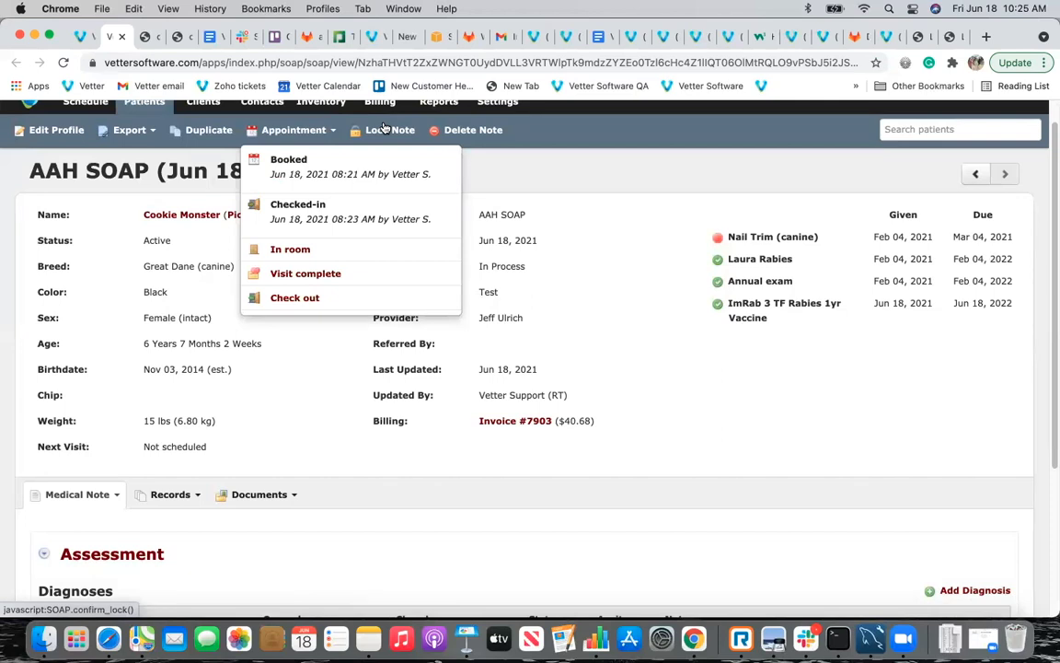
pyautogui.click(74, 494)
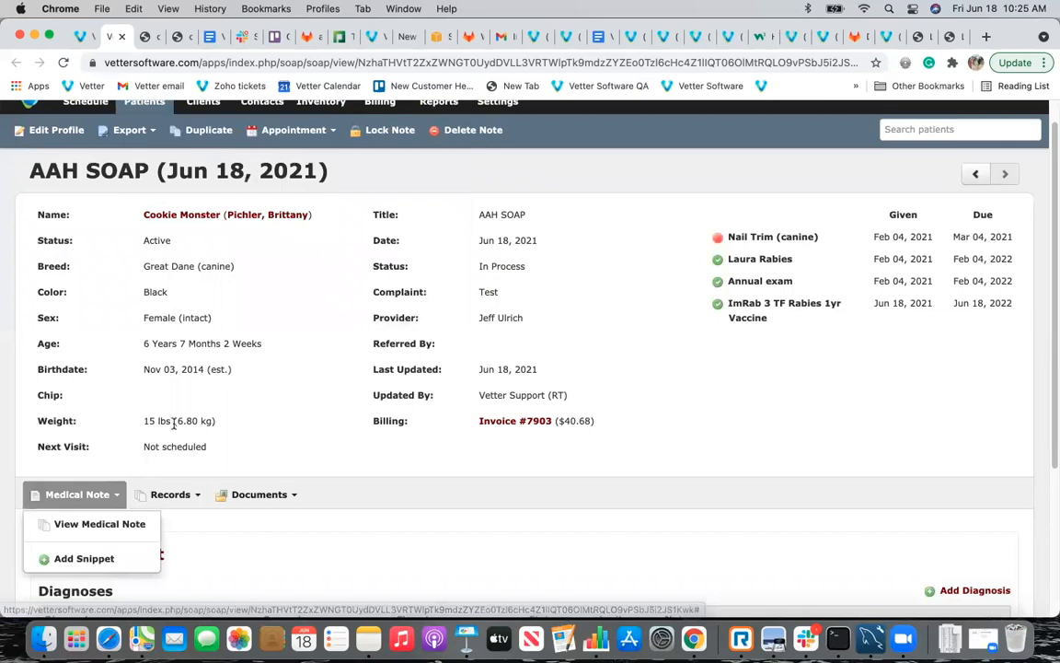
pyautogui.scroll(-1, 168, 450)
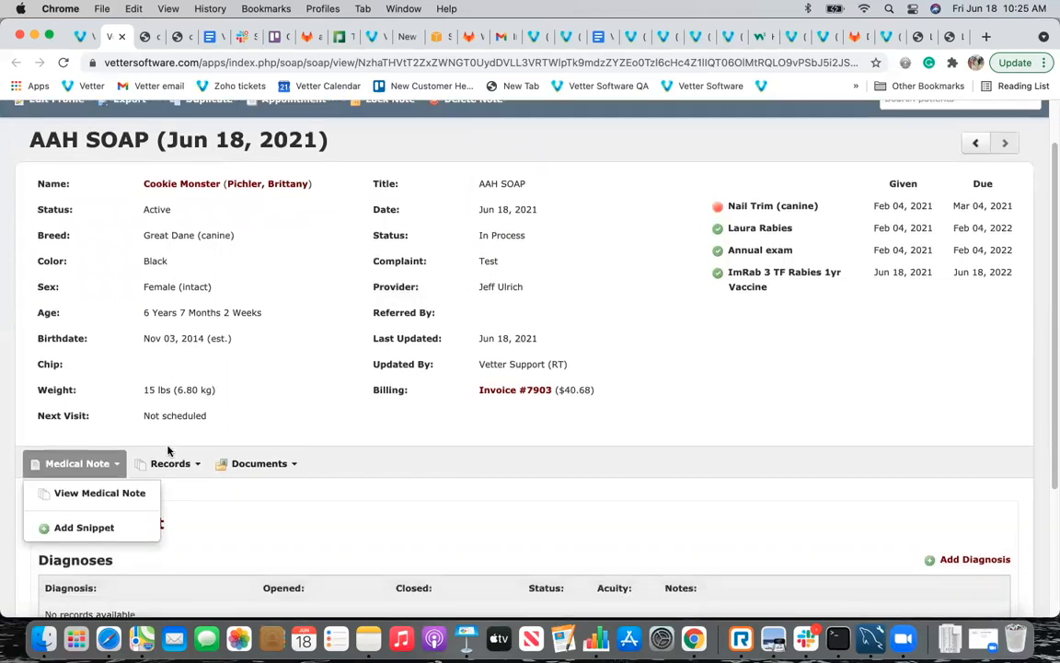
pyautogui.click(309, 346)
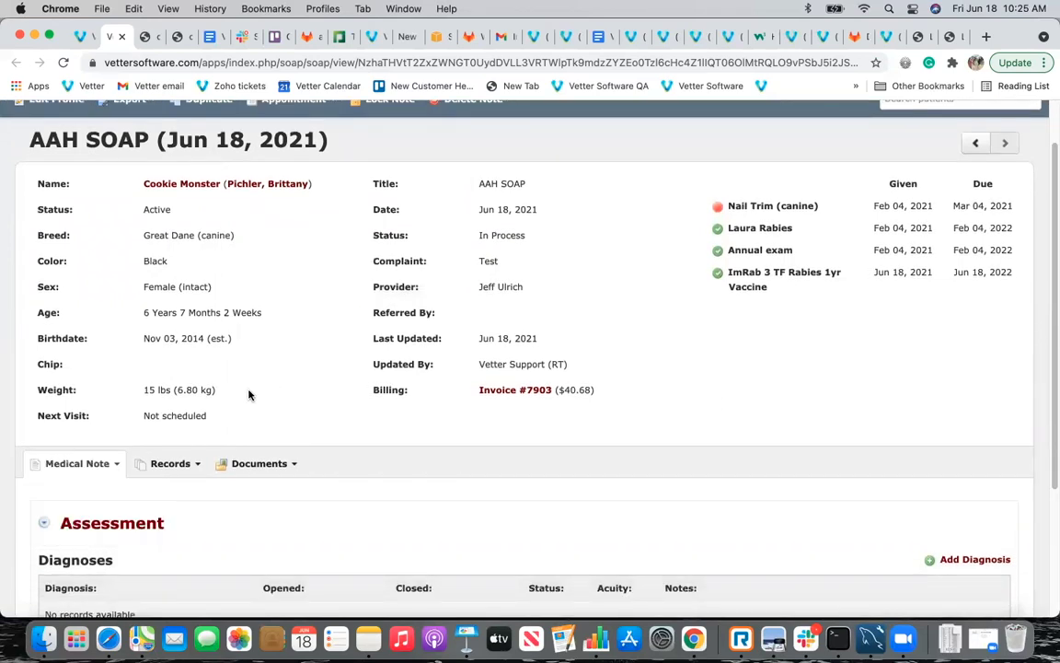
pyautogui.scroll(2, 226, 355)
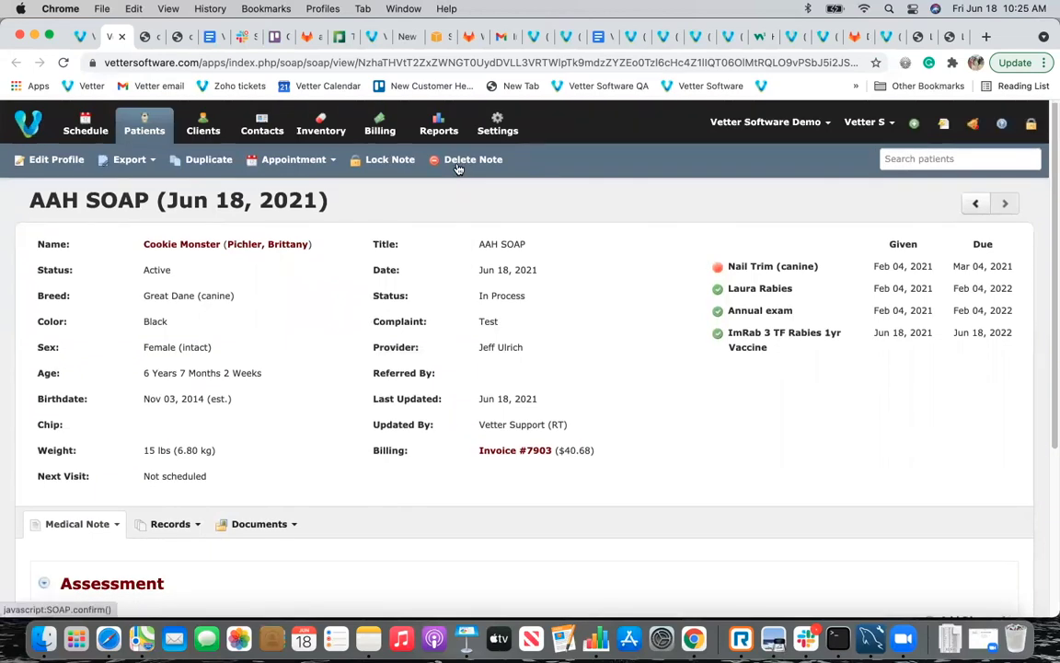
pyautogui.scroll(-1, 277, 402)
pyautogui.scroll(-5, 277, 402)
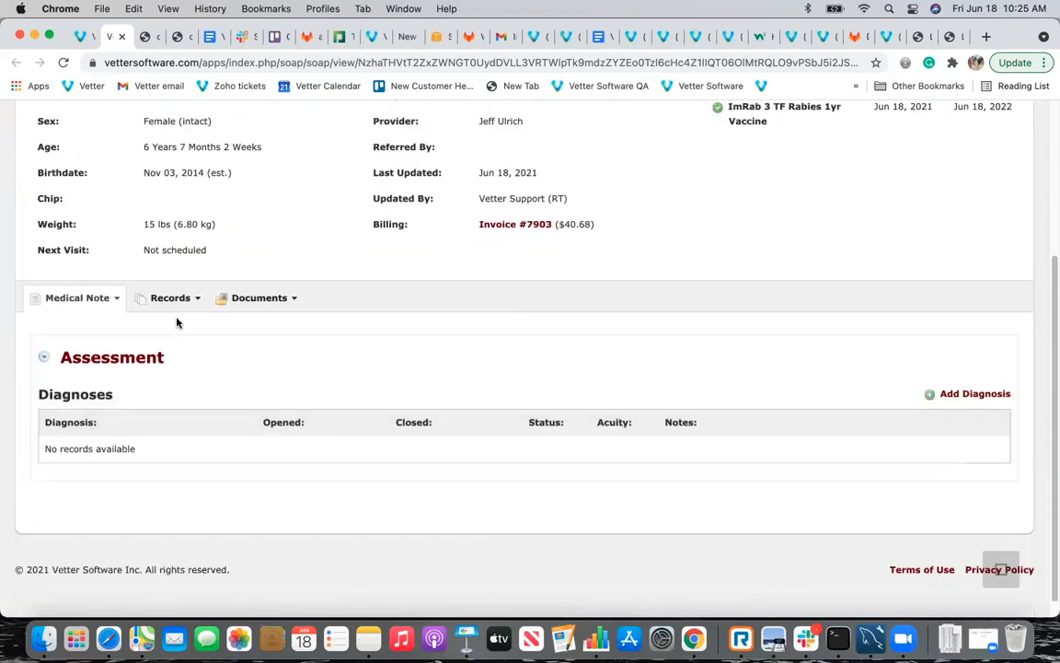
pyautogui.click(44, 358)
pyautogui.click(45, 358)
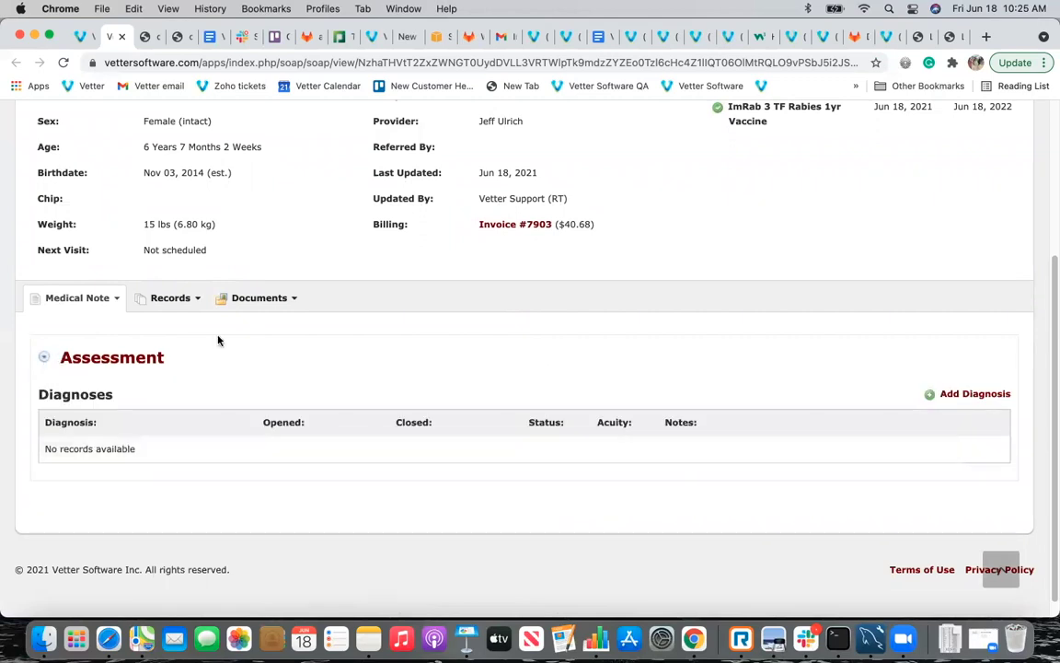
# Start a new diagnosis in the Assessment section with Adverse drug effect and a closed date of Jun 22, 2021.
pyautogui.click(927, 397)
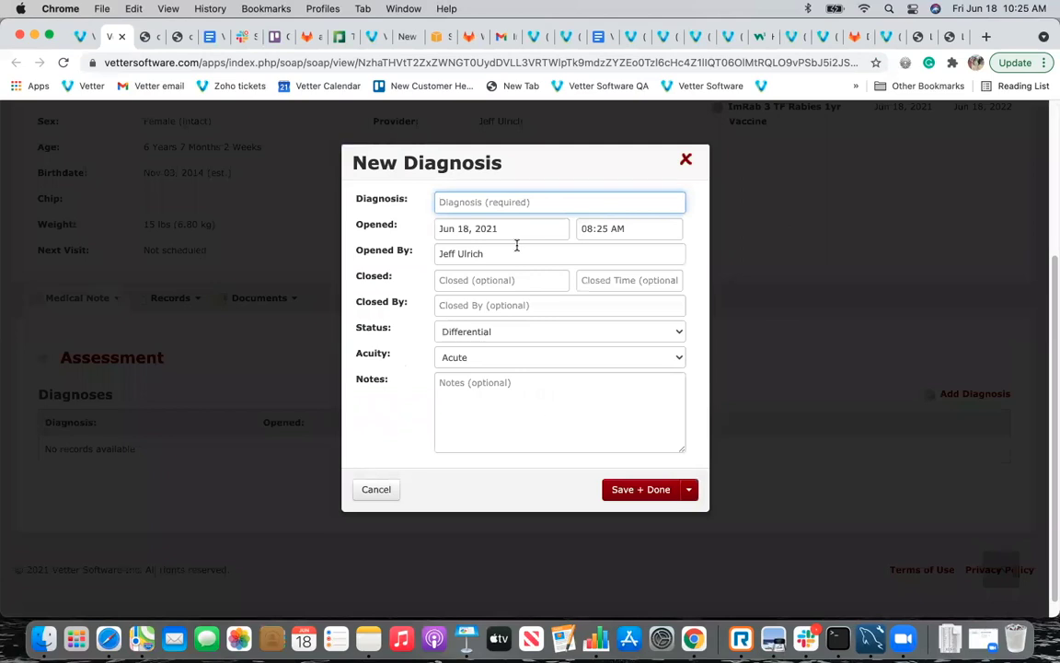
pyautogui.write('fec')
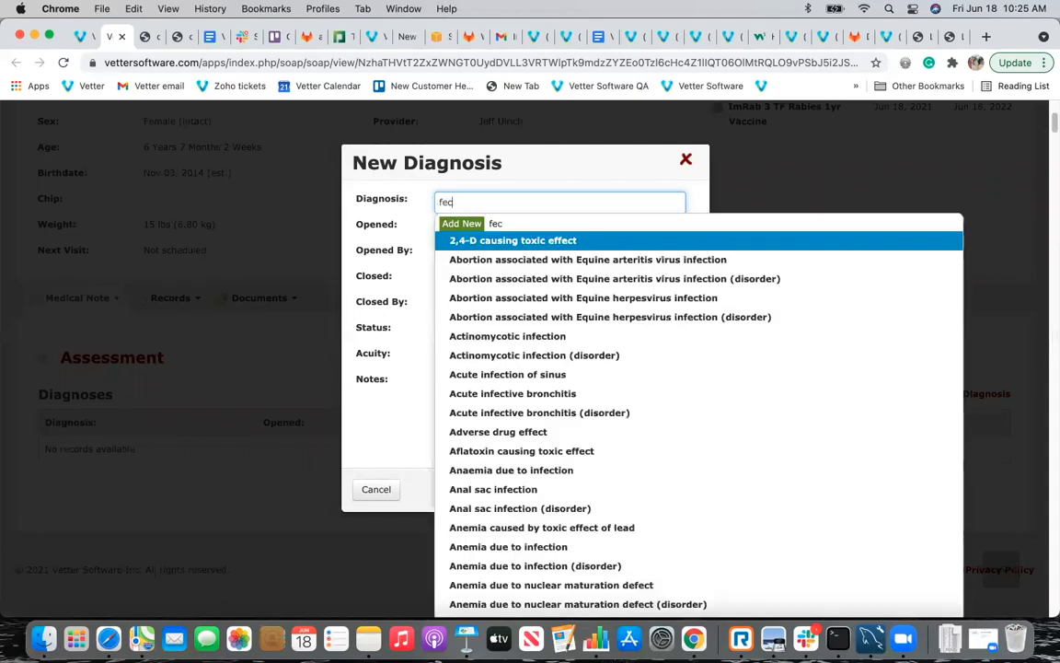
pyautogui.click(501, 432)
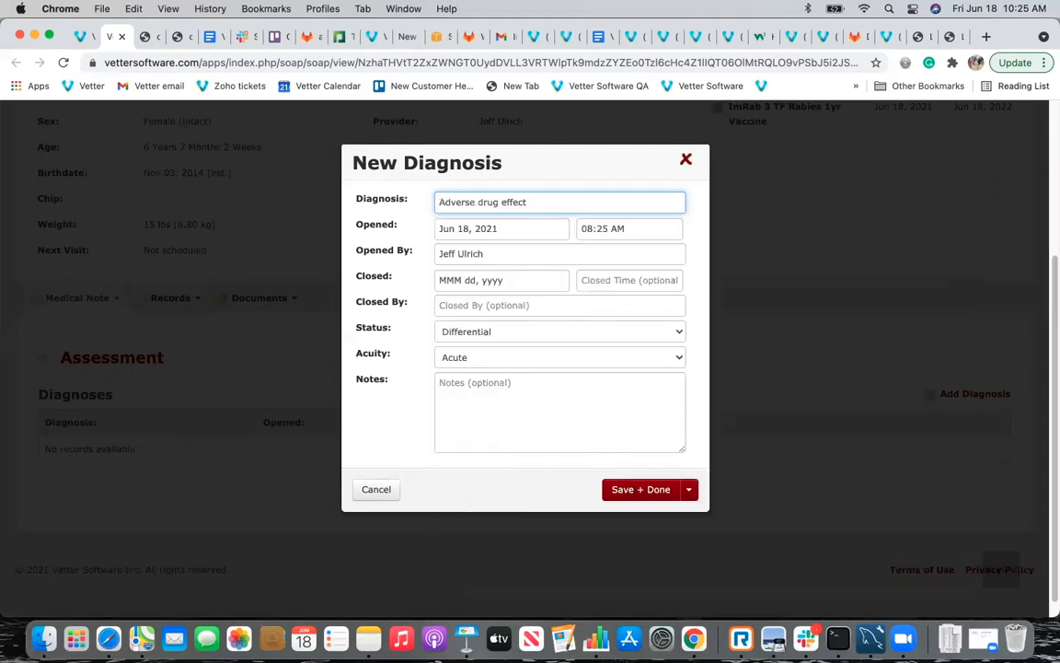
pyautogui.click(497, 280)
pyautogui.click(494, 412)
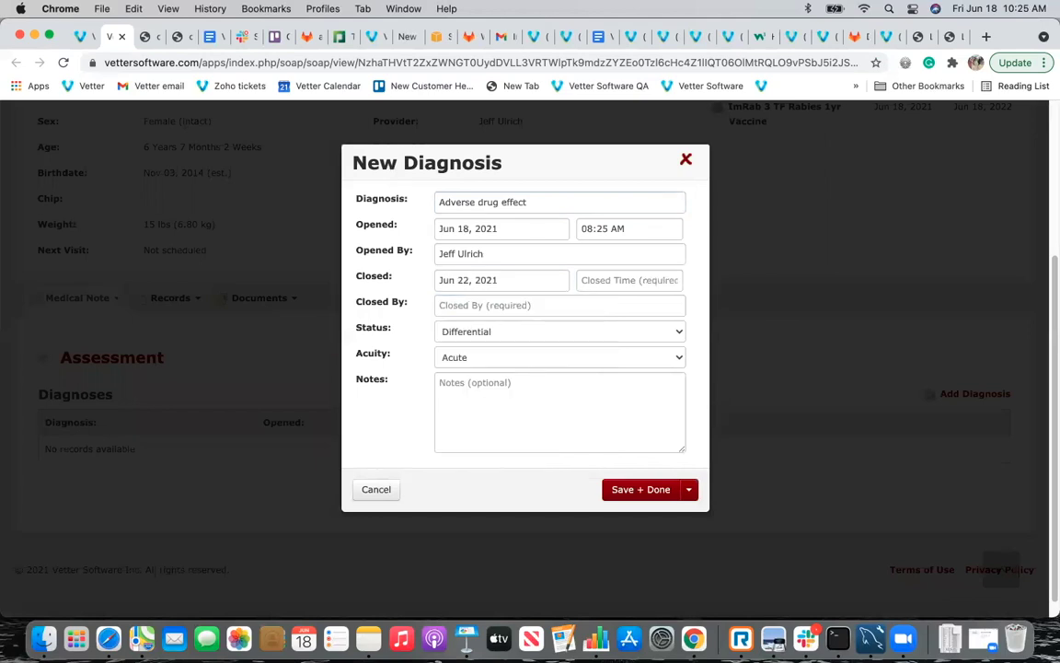
# Set the diagnosis's closed time to 01:00 PM, choose the eighth person listed as Closed By, and save the diagnosis.
pyautogui.click(629, 281)
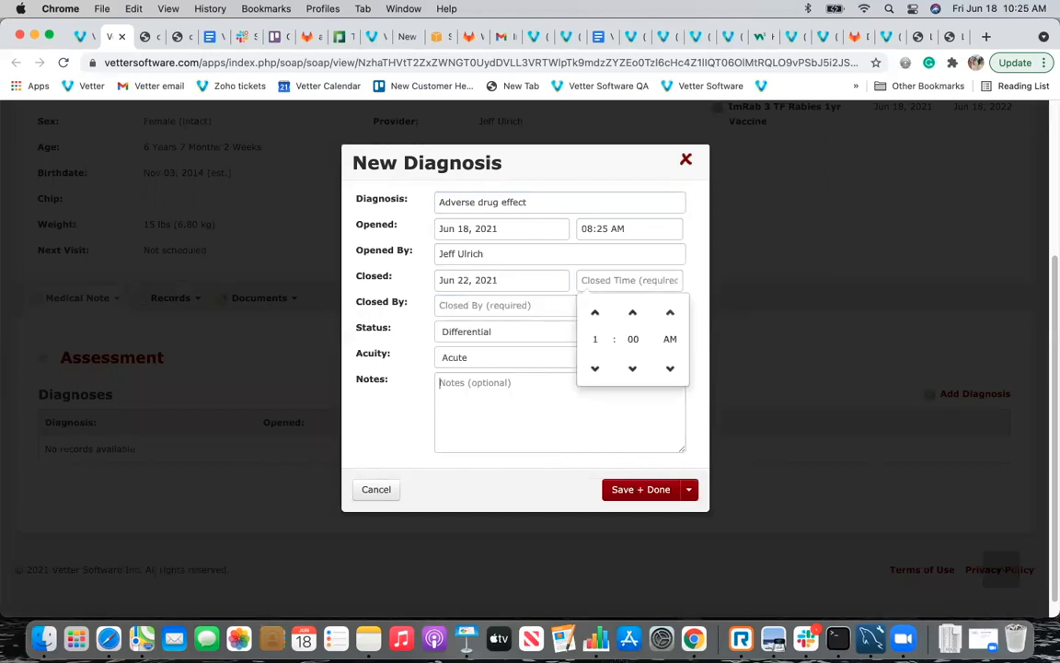
pyautogui.click(439, 382)
pyautogui.click(641, 489)
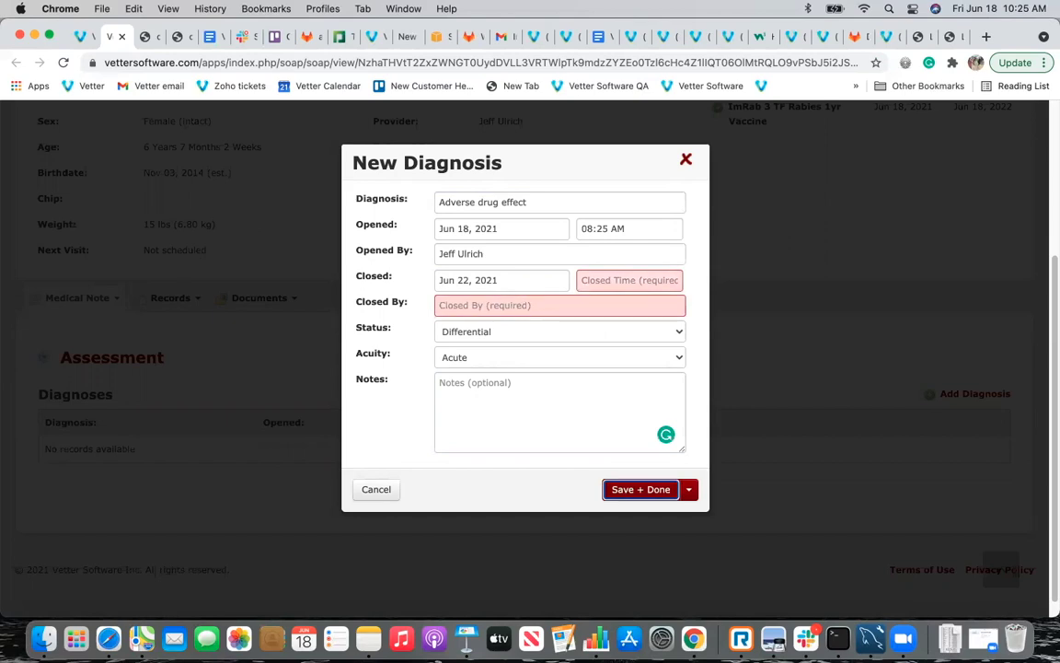
pyautogui.click(628, 281)
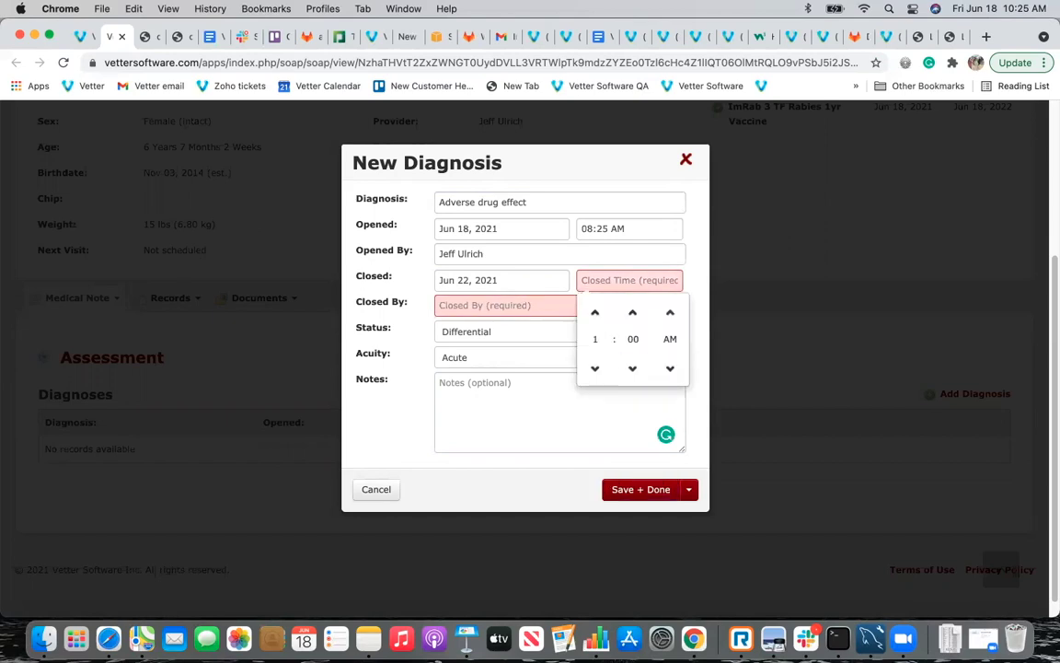
pyautogui.click(670, 312)
pyautogui.click(506, 405)
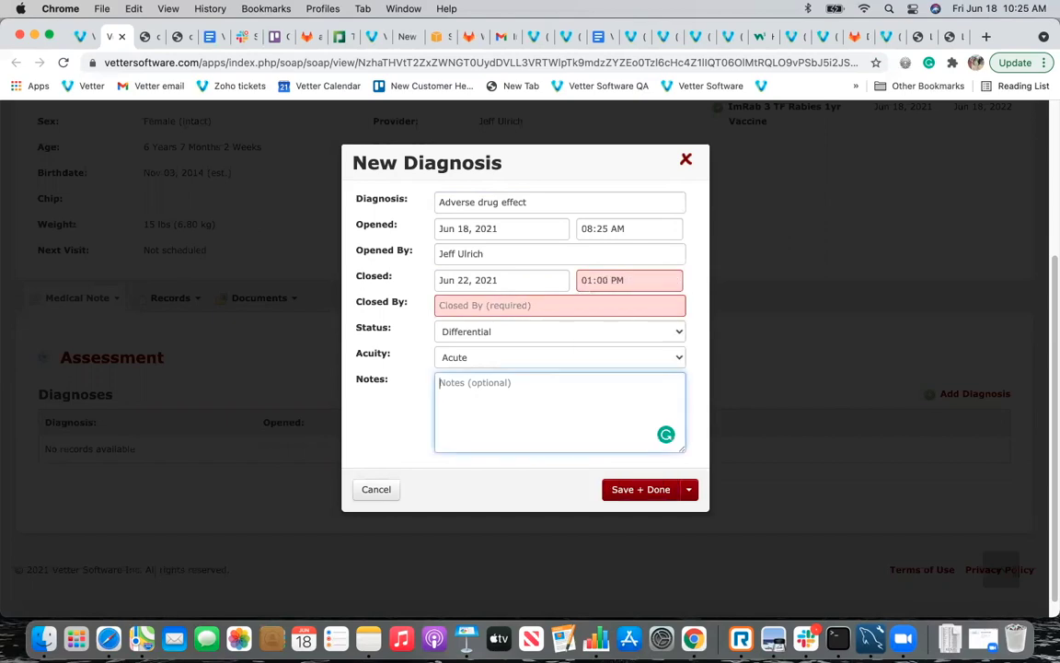
pyautogui.click(506, 305)
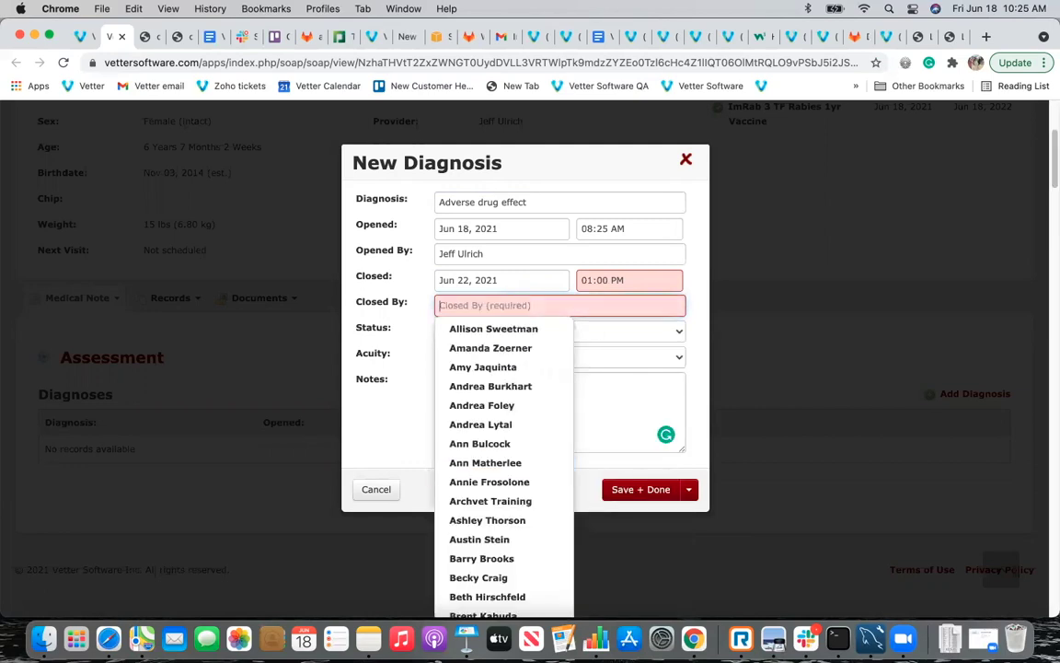
pyautogui.click(485, 462)
pyautogui.click(641, 489)
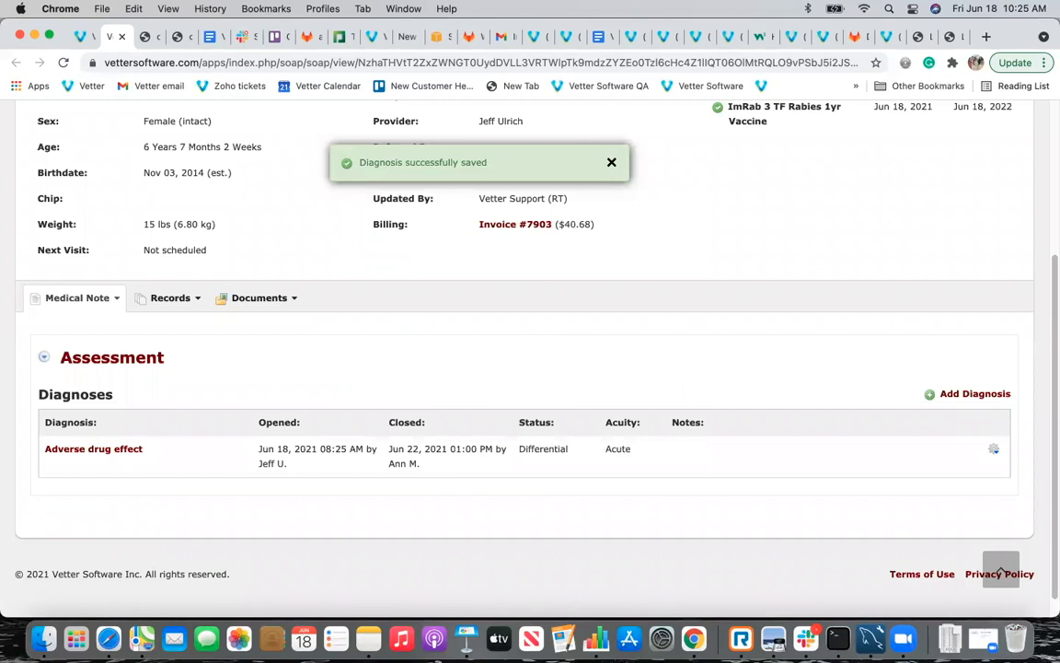
# Start a new record in the SOAP note with Amoxicillin 100 mg ($2.29/Tablet(s) + $9.00 fee) as the item.
pyautogui.click(77, 297)
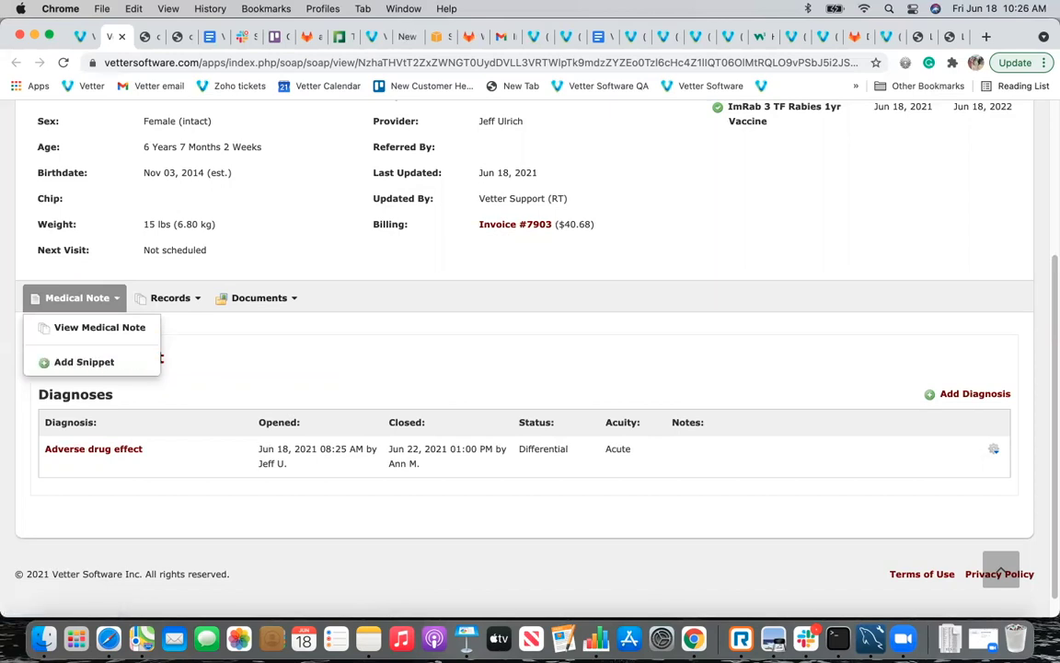
pyautogui.click(169, 298)
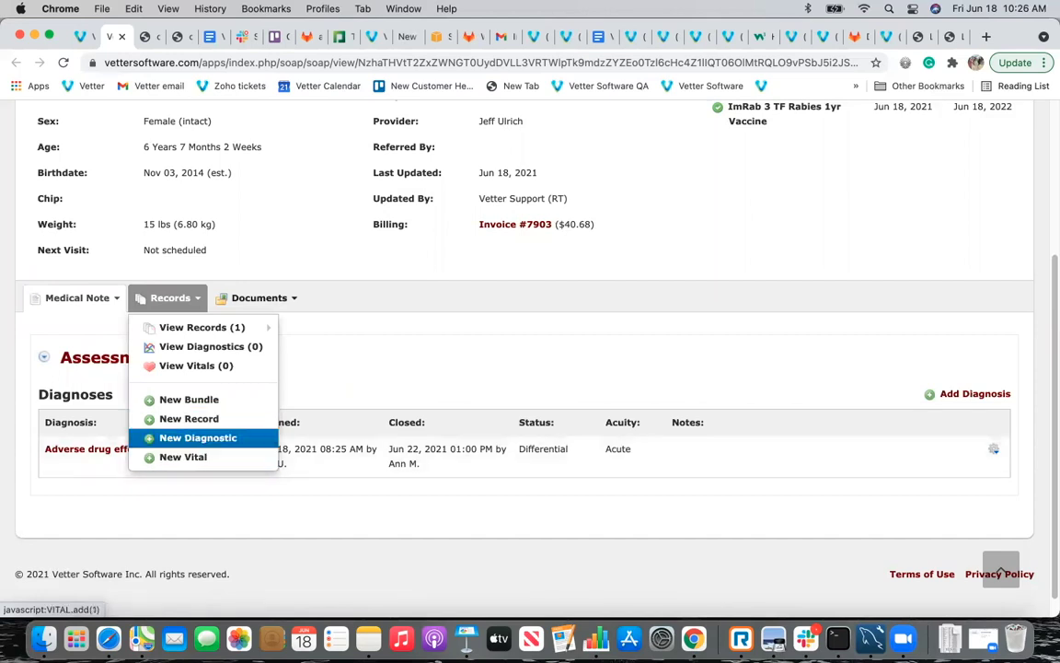
pyautogui.click(189, 419)
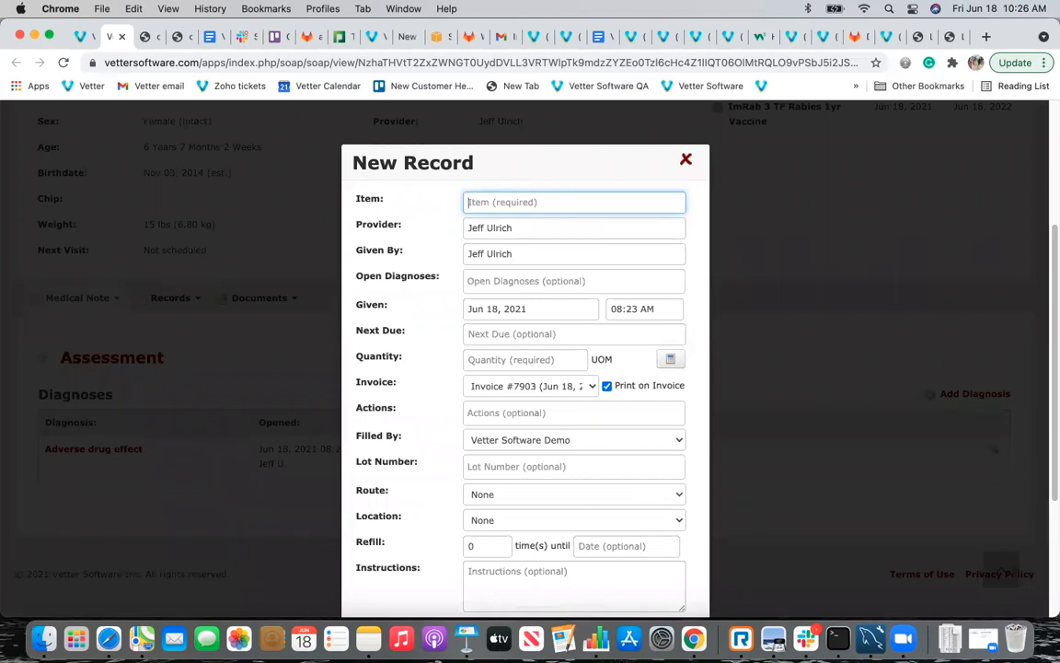
pyautogui.write('amoxi')
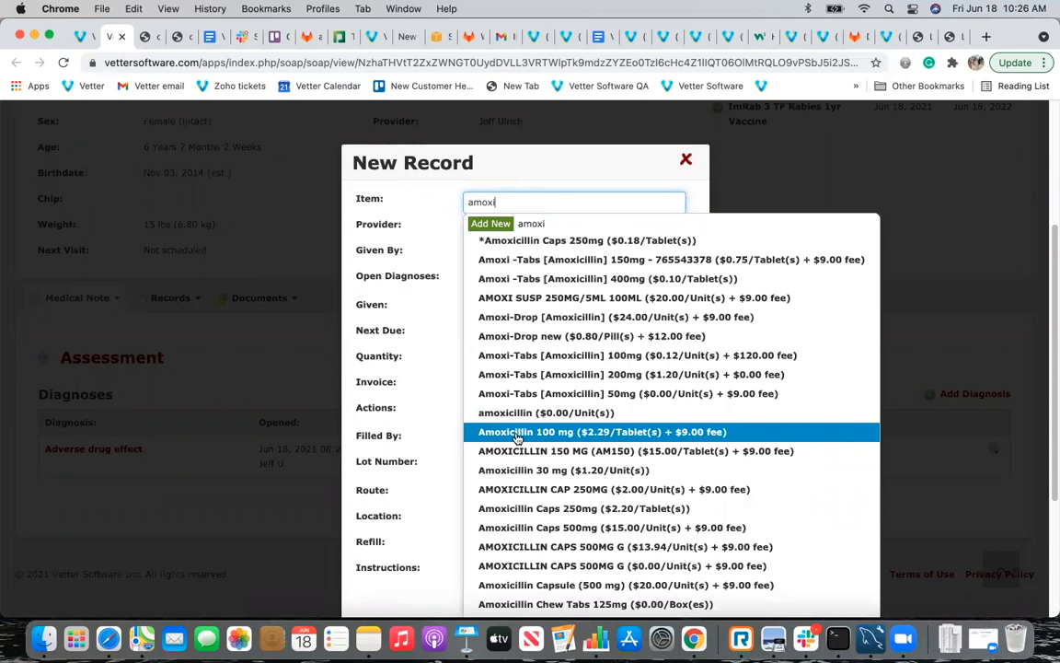
pyautogui.click(516, 432)
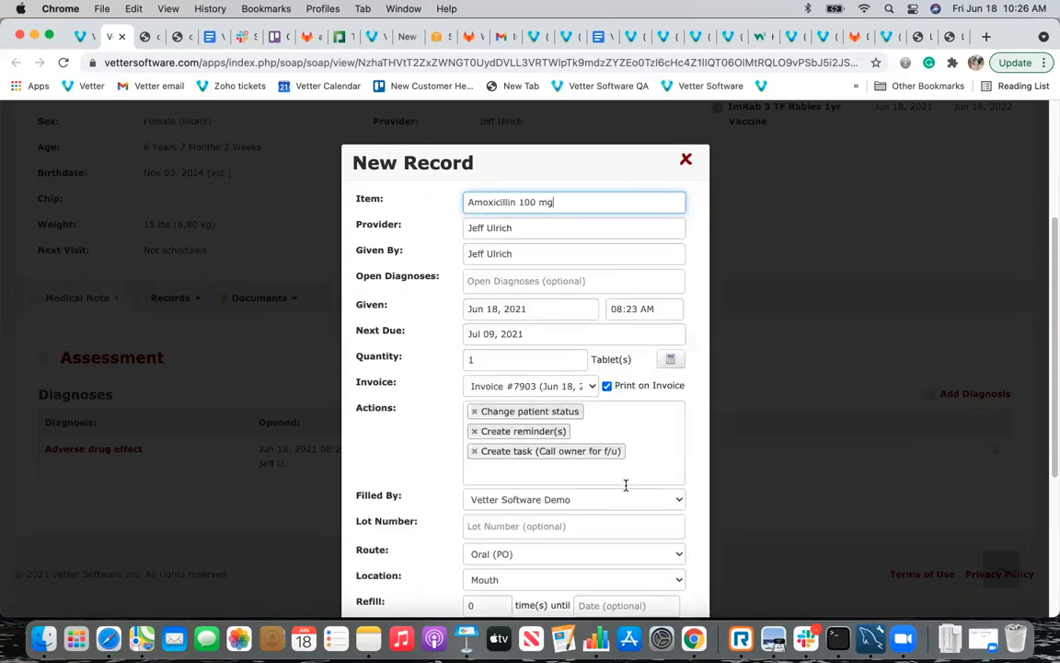
# Fill the blanks in the Amoxicillin record's instructions with 1 tablet and the name cookie, and save the record.
pyautogui.scroll(-5, 630, 558)
pyautogui.scroll(-1, 629, 558)
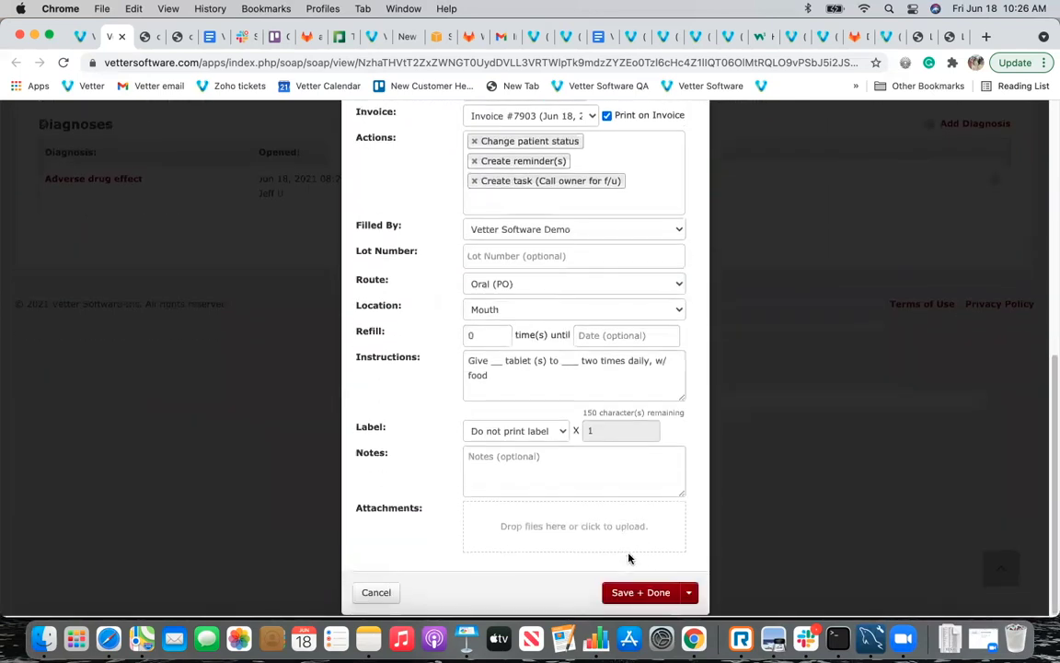
pyautogui.click(495, 365)
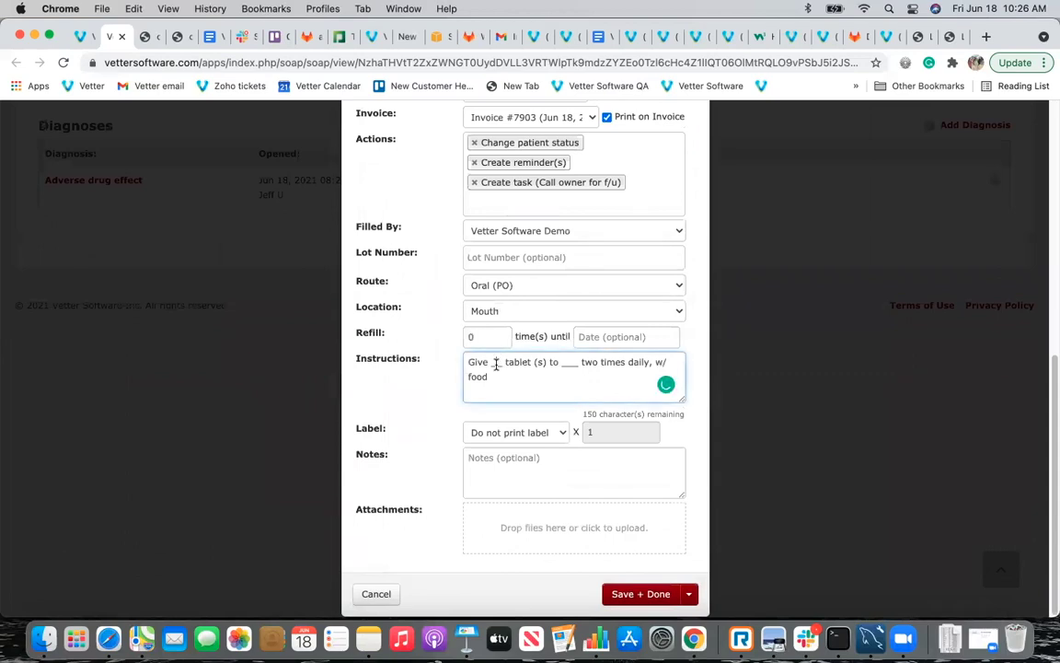
pyautogui.write('1')
pyautogui.click(576, 365)
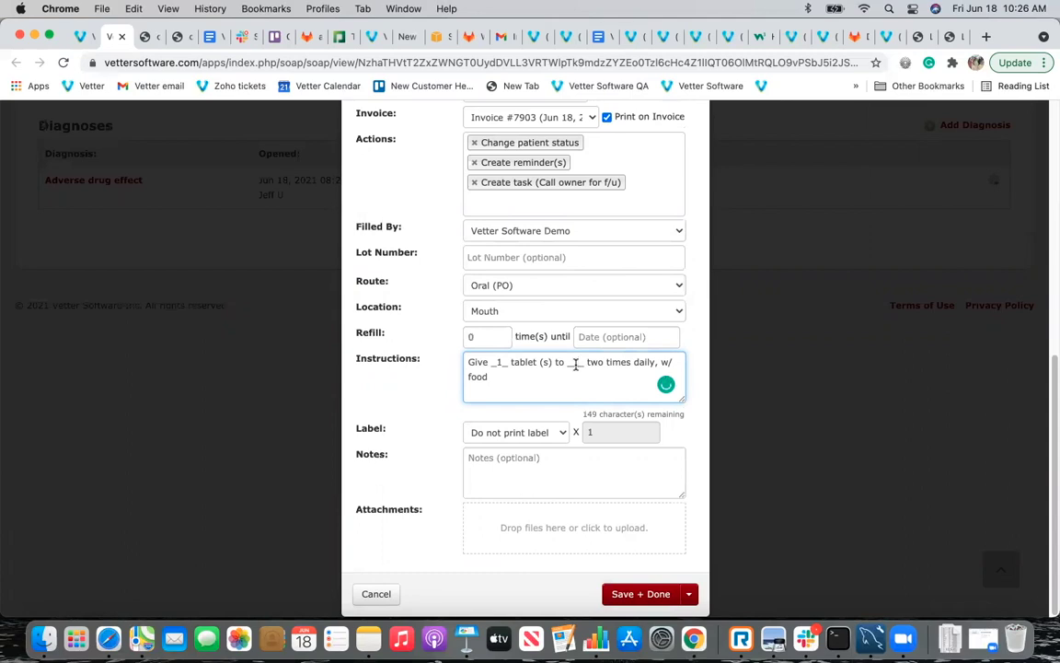
pyautogui.scroll(5, 309, 317)
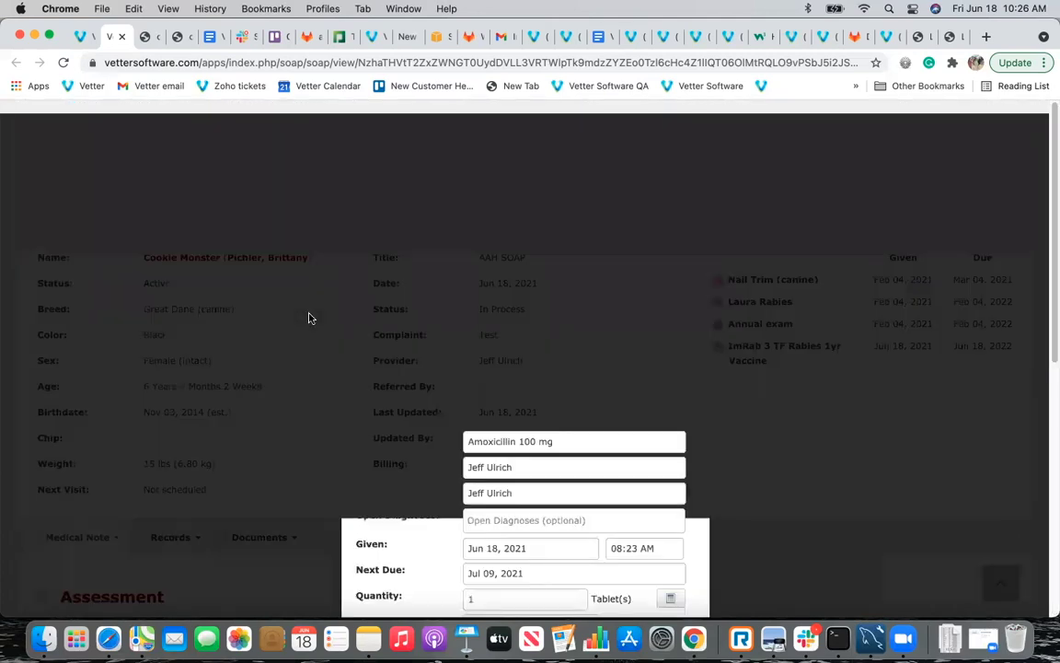
pyautogui.scroll(-3, 538, 358)
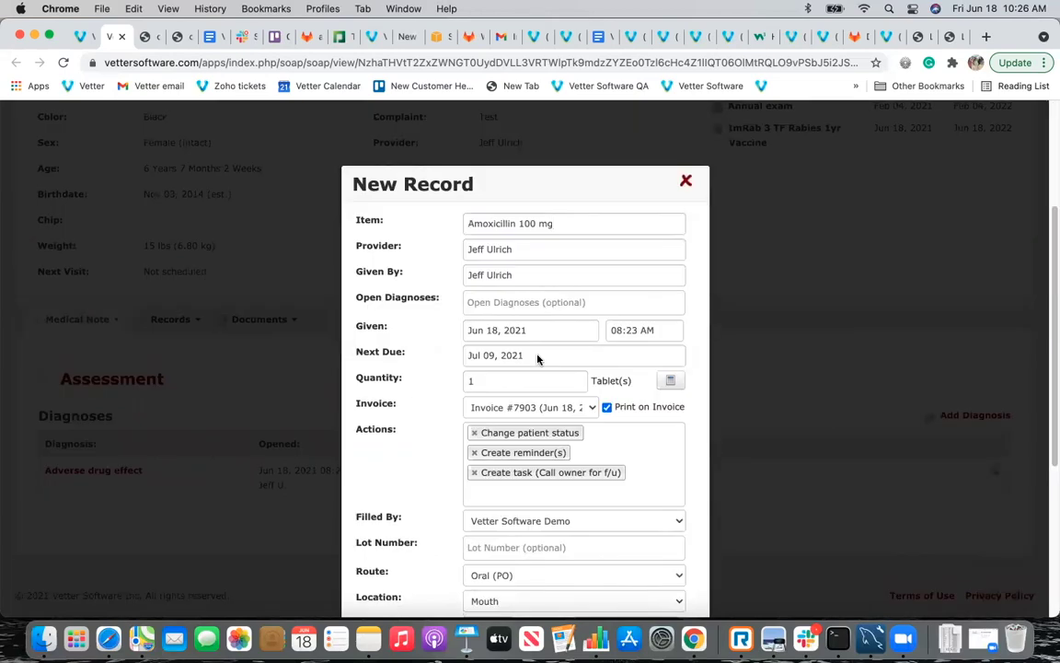
pyautogui.scroll(-4, 570, 363)
pyautogui.click(570, 362)
pyautogui.write('cookie__ two times daily, w/ food')
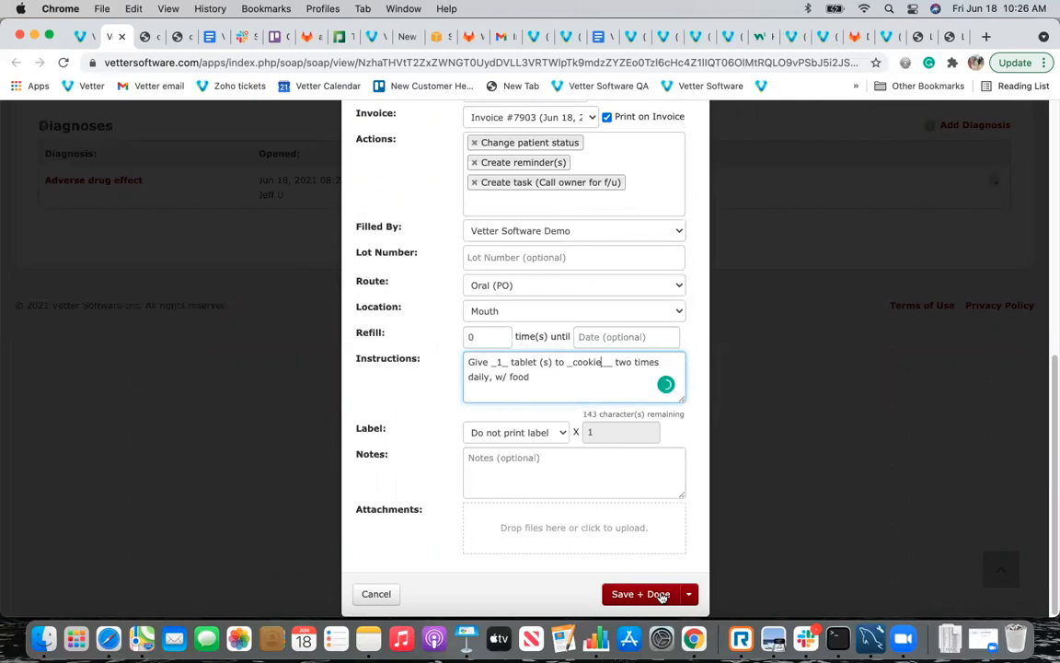
pyautogui.click(653, 594)
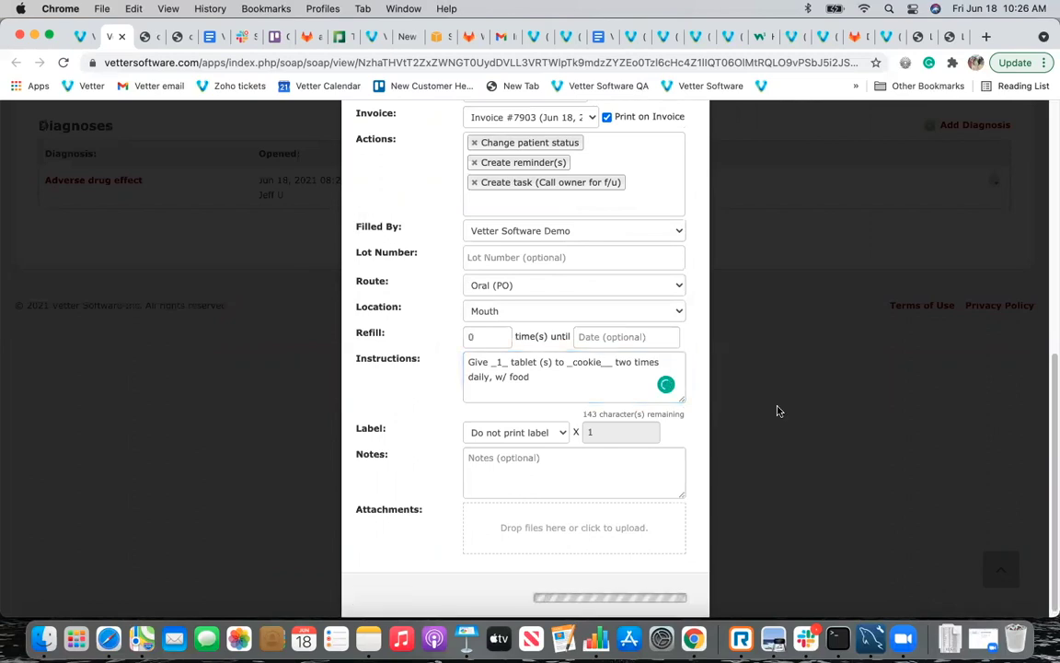
# View the list of records added to this visit's SOAP note.
pyautogui.scroll(5, 777, 410)
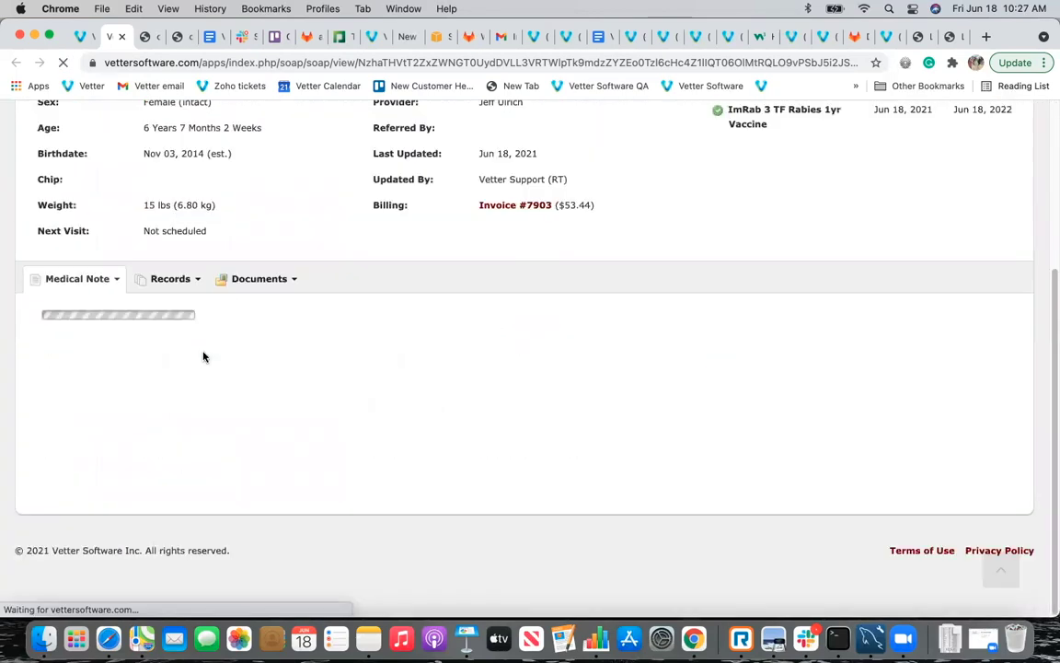
pyautogui.click(179, 281)
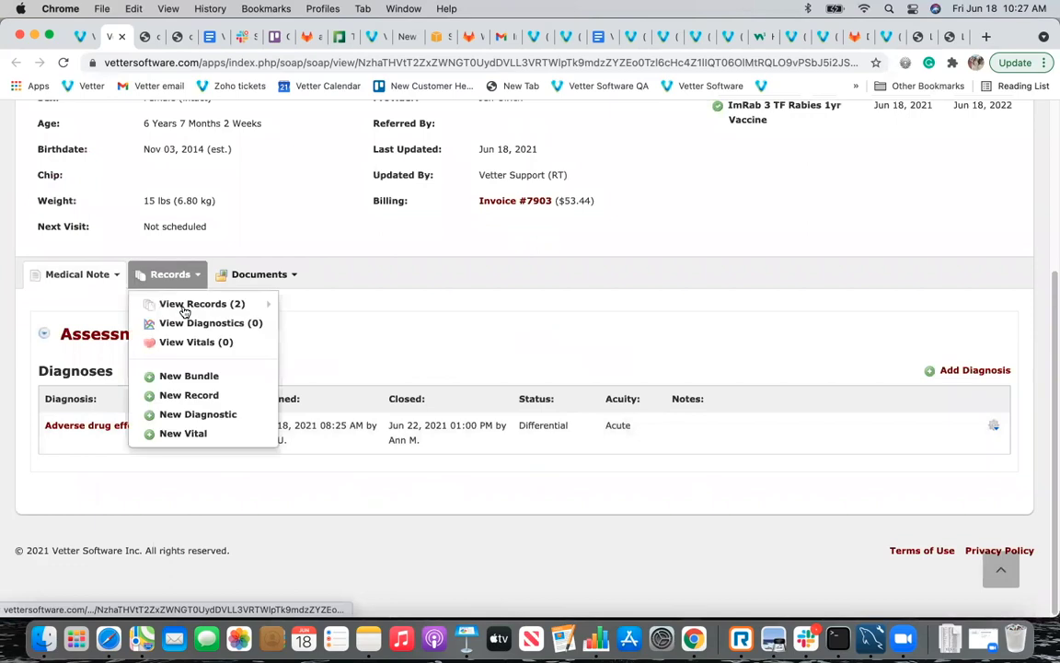
pyautogui.moveTo(184, 311)
pyautogui.click(333, 306)
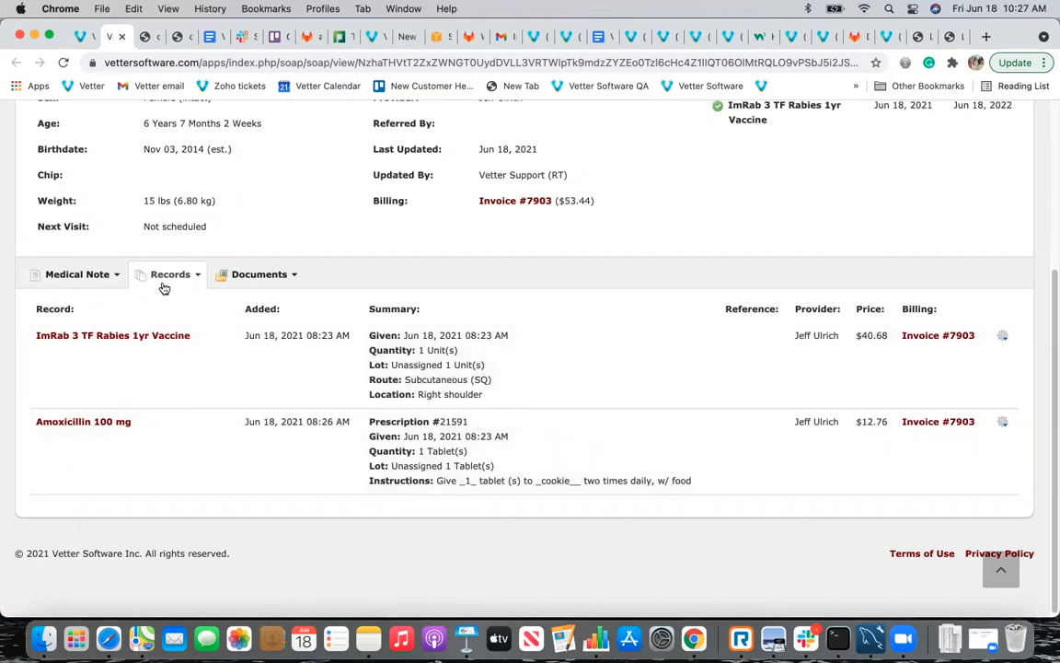
pyautogui.click(154, 274)
pyautogui.moveTo(217, 304)
# Start a new letter for the visit using the Prescription Letter template.
pyautogui.click(274, 272)
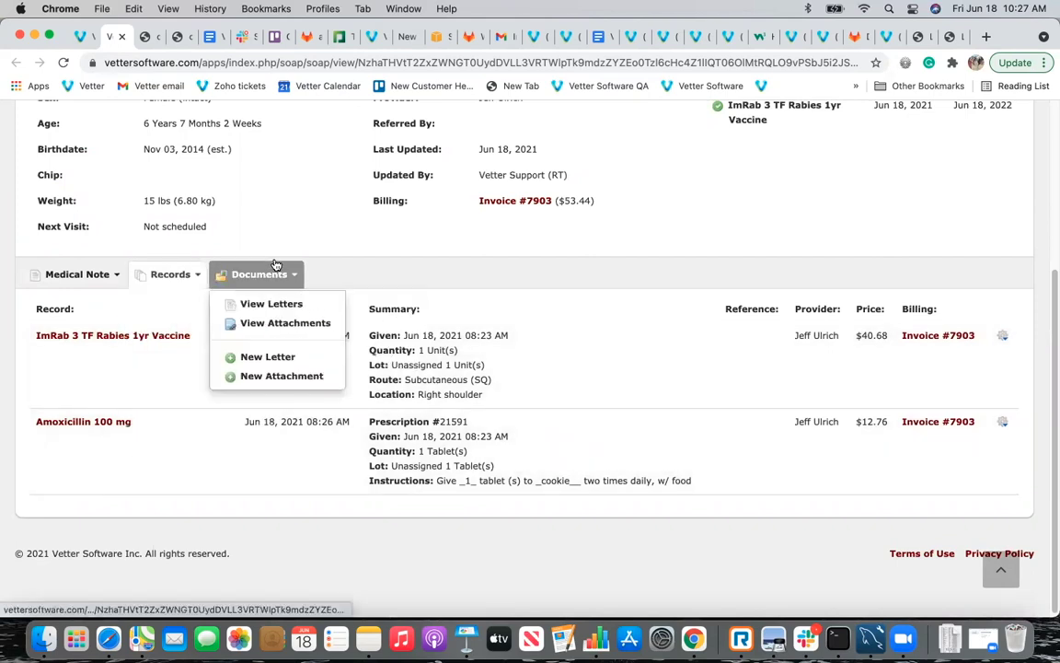
pyautogui.click(270, 357)
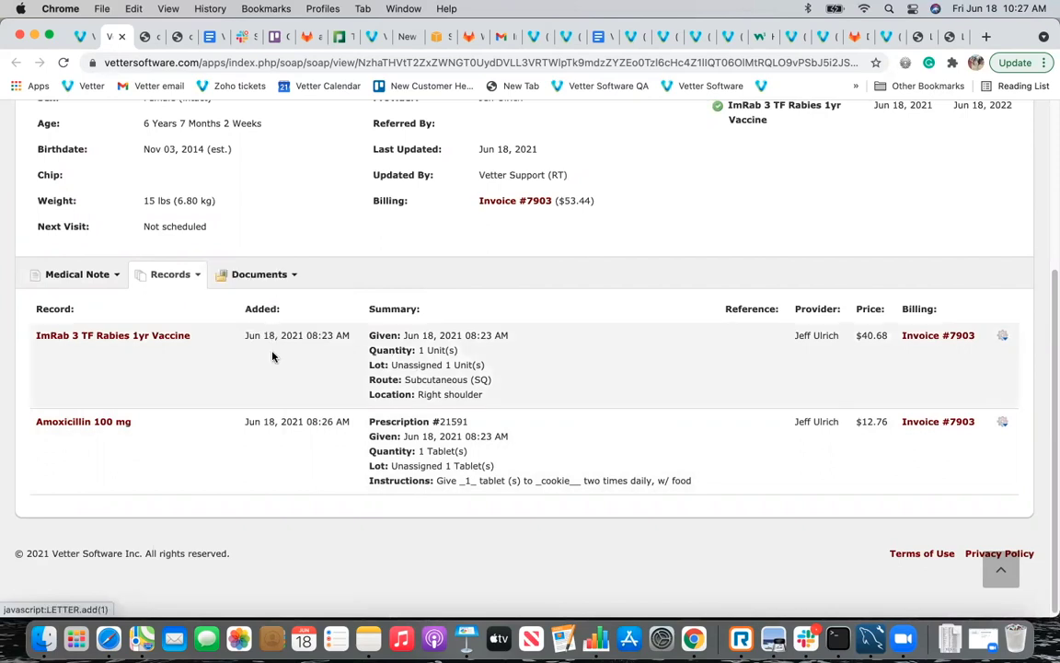
pyautogui.click(554, 199)
pyautogui.write('pew')
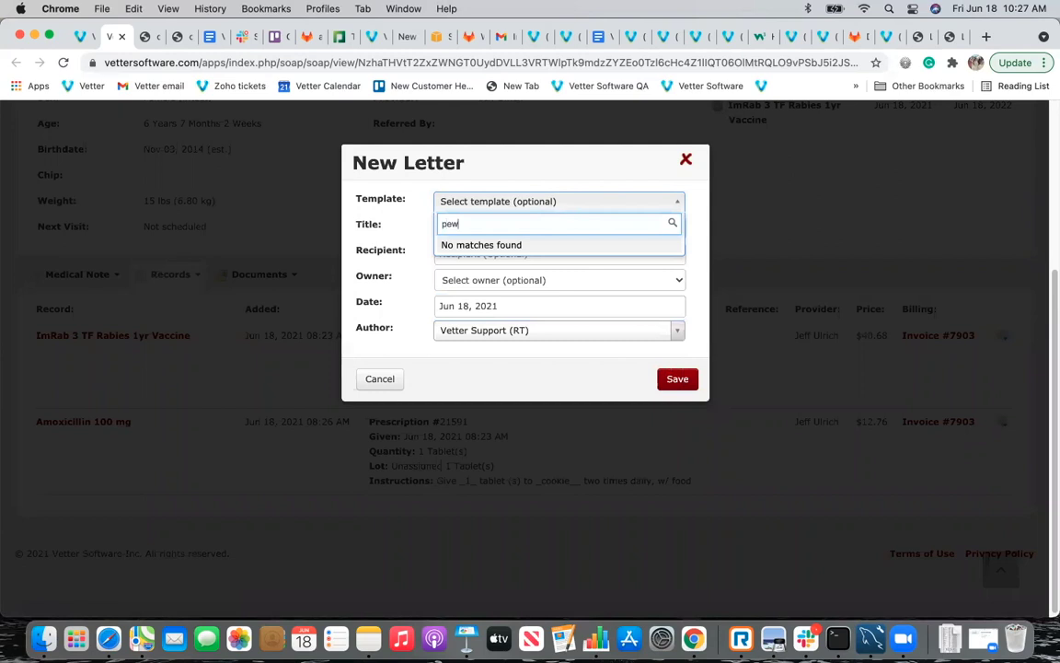
pyautogui.press('BackSpace')
pyautogui.press('BackSpace')
pyautogui.press('BackSpace')
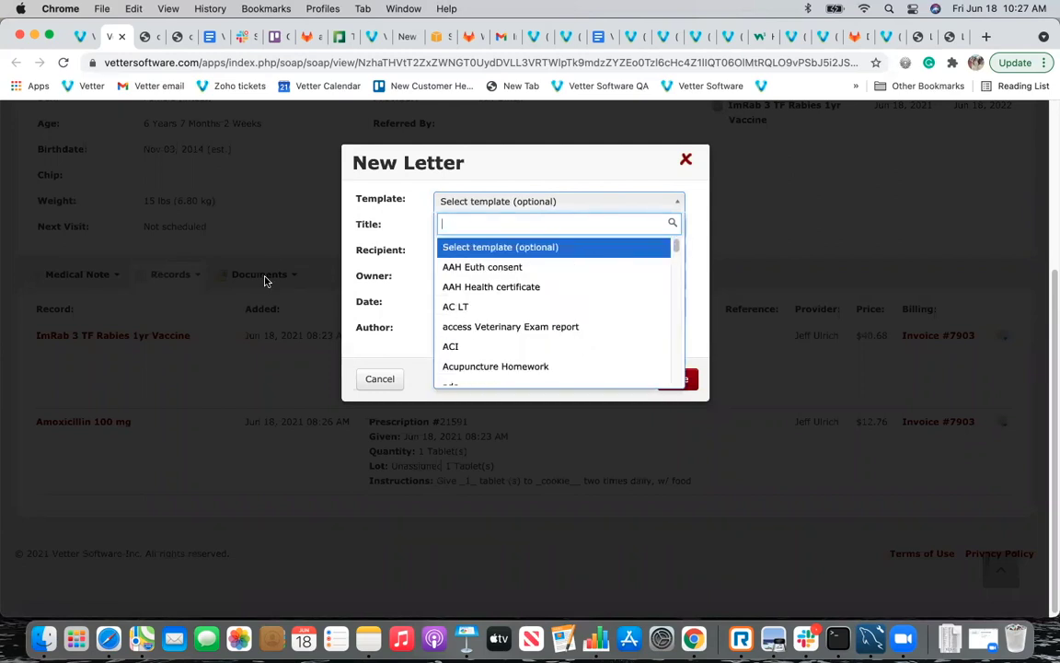
pyautogui.write('pre')
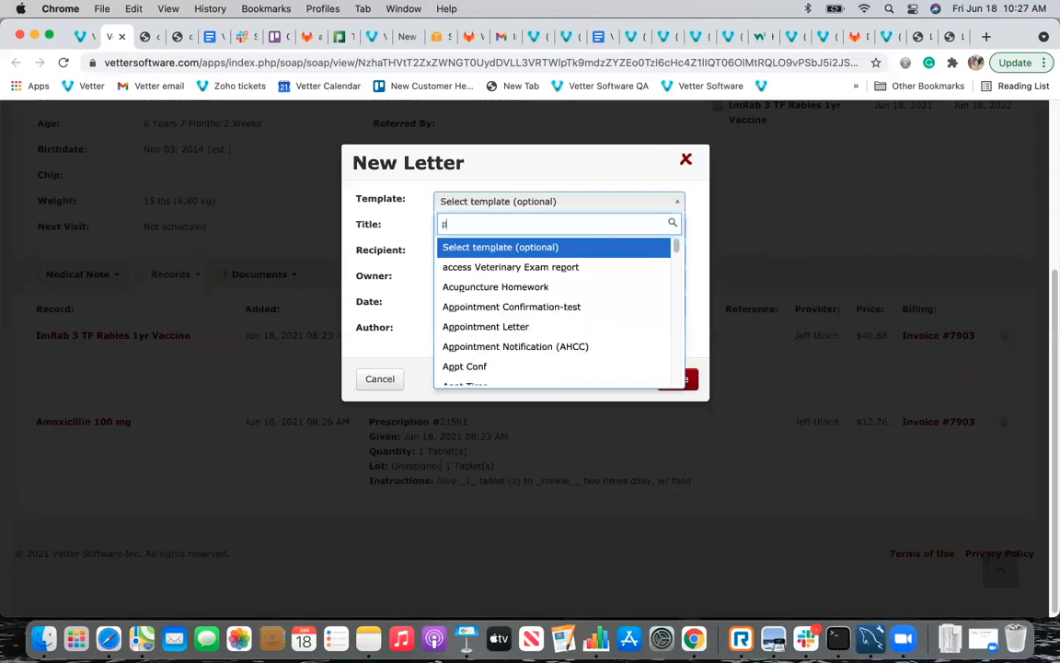
pyautogui.write('sc')
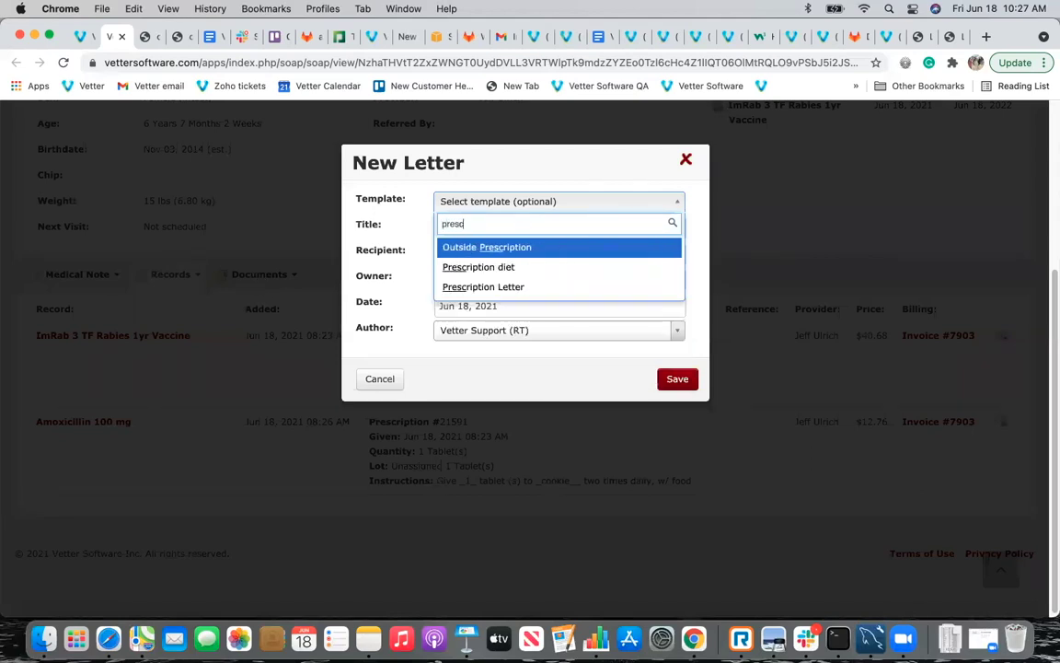
pyautogui.click(465, 287)
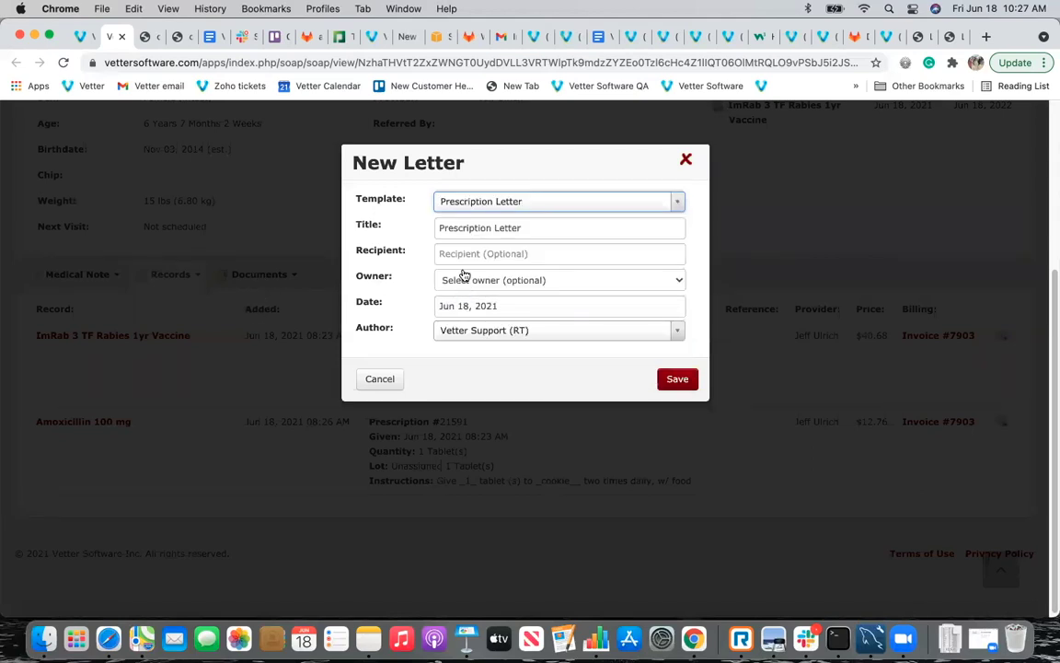
# Set the patient's owner as letter owner, choose the seventh match for "br" as recipient, and save the letter.
pyautogui.click(473, 286)
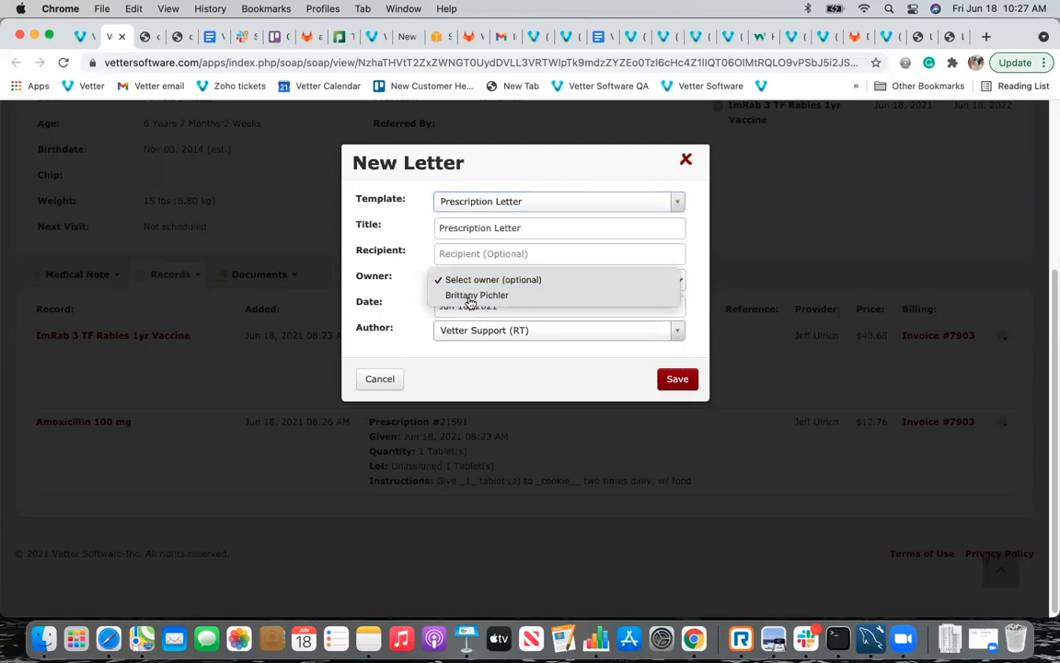
pyautogui.click(474, 294)
pyautogui.click(474, 253)
pyautogui.write('br')
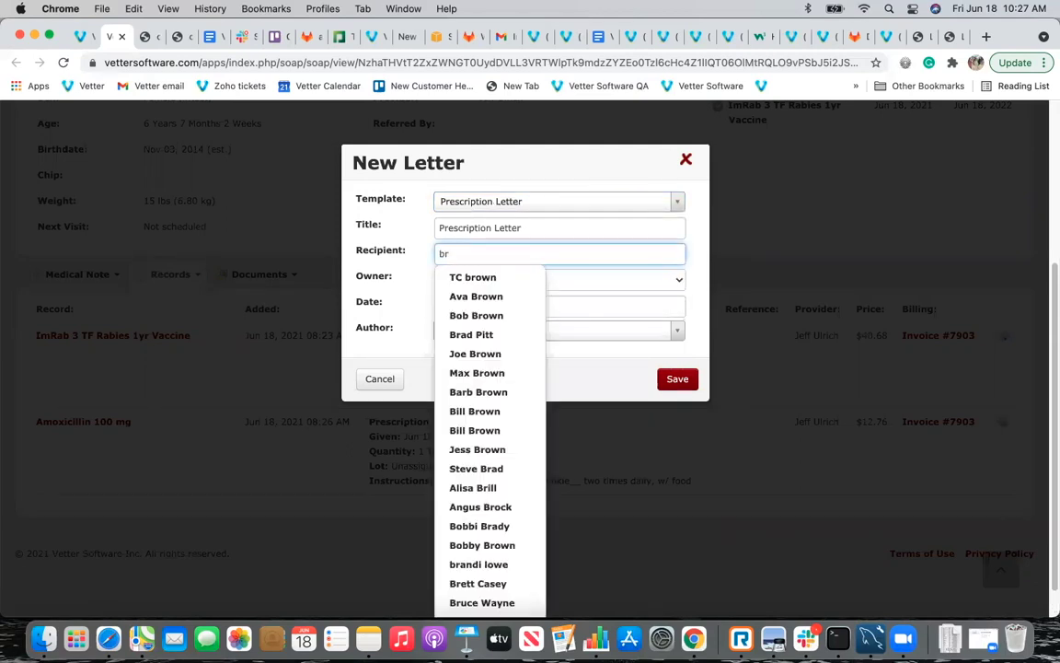
pyautogui.click(478, 392)
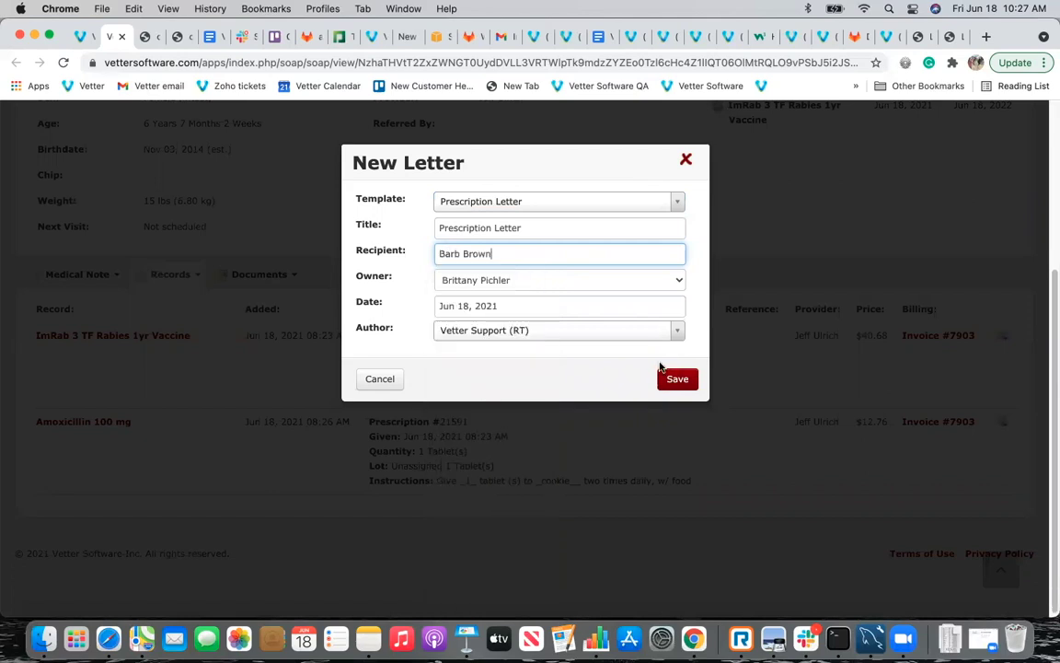
pyautogui.click(677, 379)
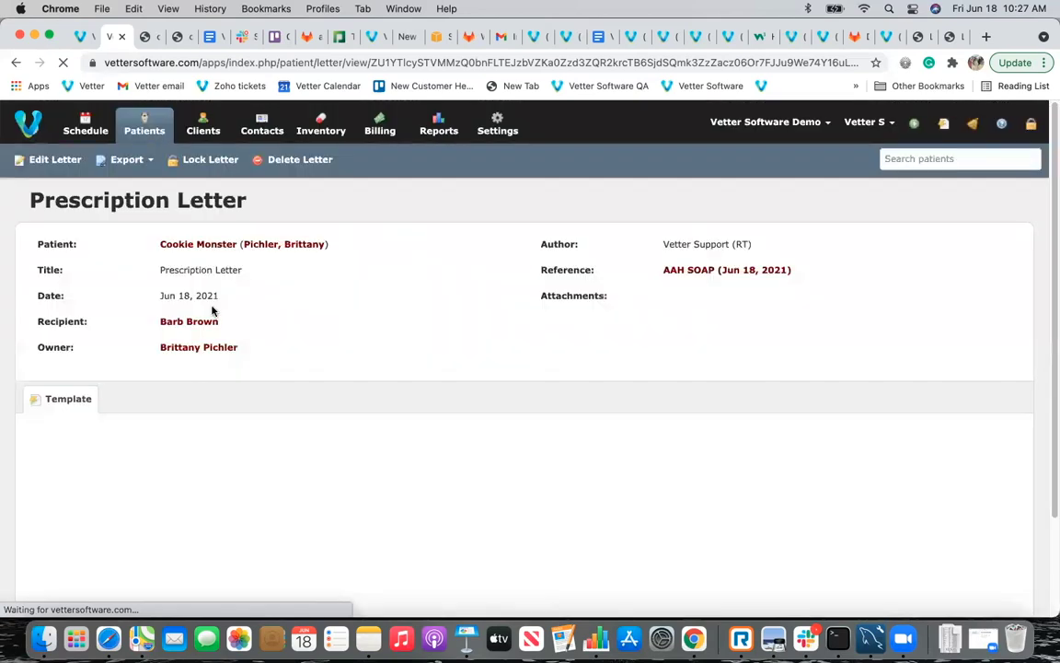
# Edit the Prescription Letter's content and delete the Name, Quantity, Refills and Directions lines under Medication.
pyautogui.scroll(-4, 257, 359)
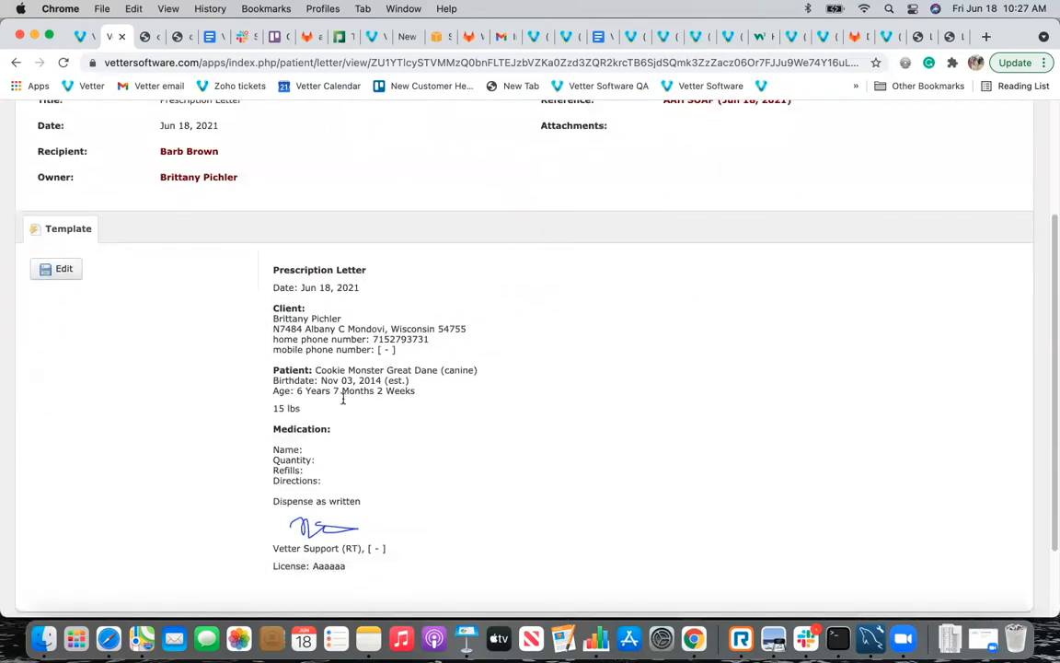
pyautogui.click(70, 268)
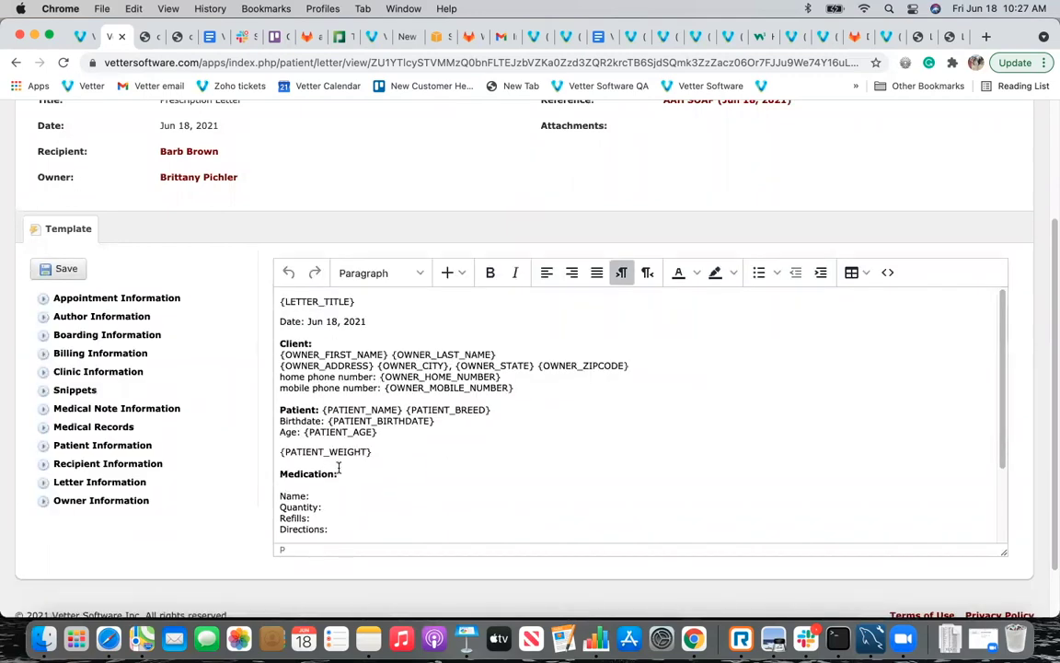
pyautogui.scroll(-3, 339, 469)
pyautogui.moveTo(328, 478); pyautogui.dragTo(274, 443)
pyautogui.press('BackSpace')
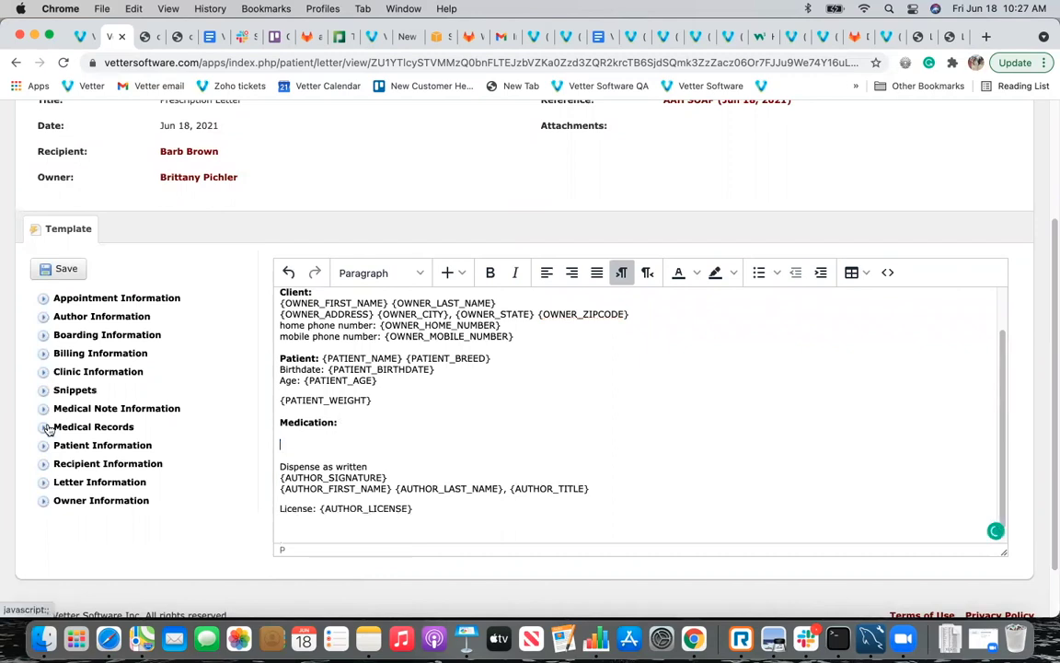
# Try inserting the Prescriptions and Vaccinations medical record placeholders under Medication, and delete both again.
pyautogui.click(66, 446)
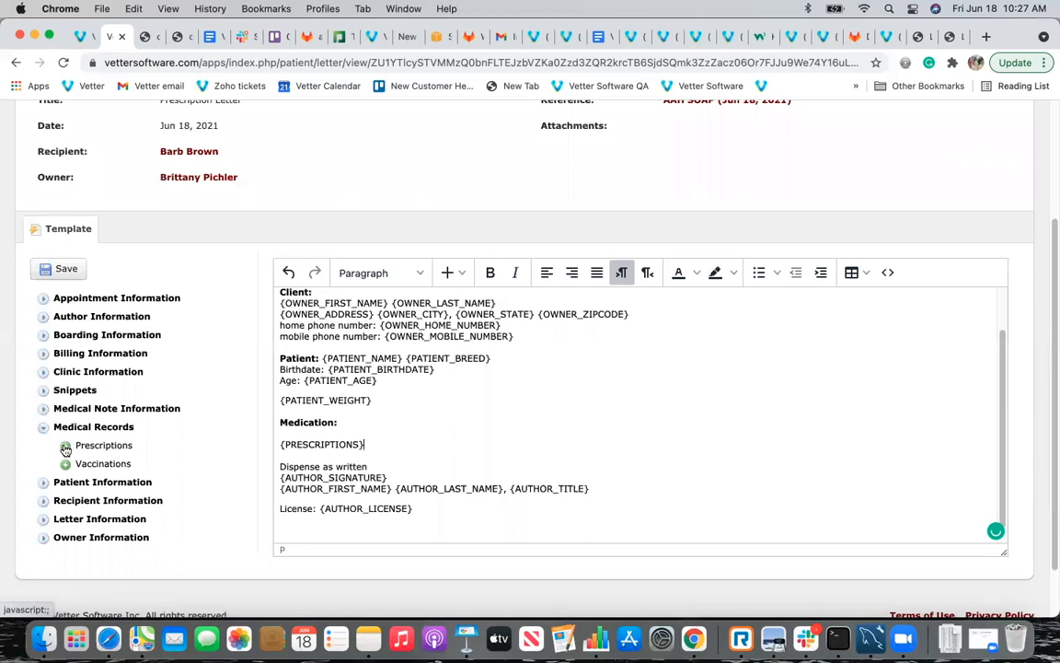
pyautogui.click(66, 465)
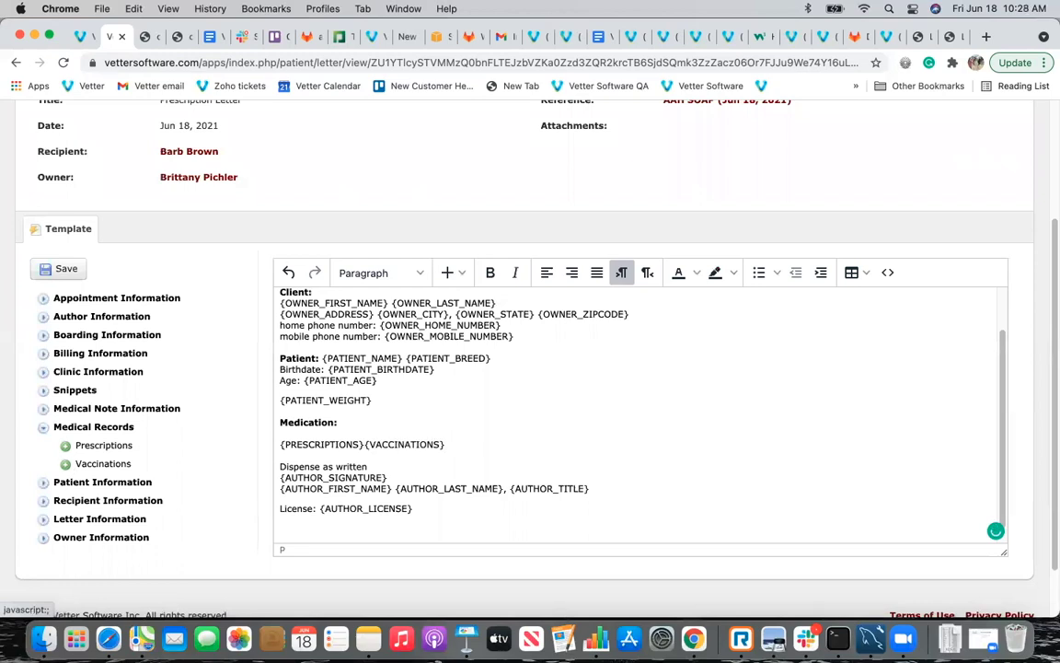
pyautogui.press('BackSpace')
pyautogui.press('BackSpace')
pyautogui.press('BackSpace')
pyautogui.press('BackSpace')
pyautogui.press('BackSpace')
pyautogui.press('BackSpace')
pyautogui.press('BackSpace')
pyautogui.press('BackSpace')
pyautogui.press('BackSpace')
pyautogui.press('BackSpace')
pyautogui.press('BackSpace')
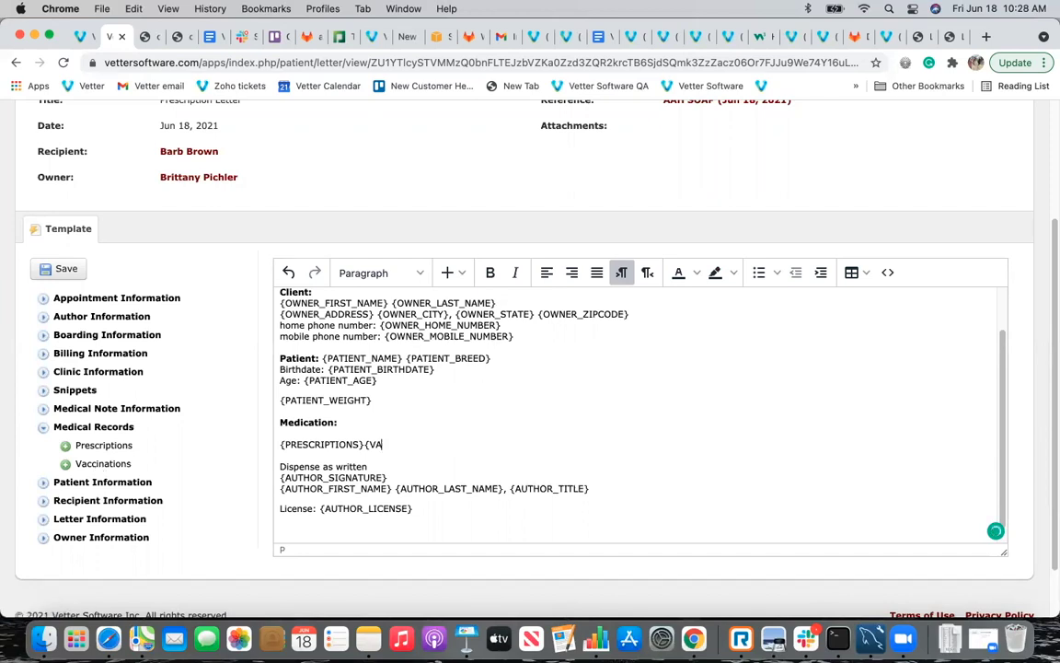
pyautogui.press('BackSpace')
pyautogui.press('BackSpace')
pyautogui.press('BackSpace')
pyautogui.press('BackSpace')
pyautogui.moveTo(353, 446); pyautogui.dragTo(274, 447)
pyautogui.press('BackSpace')
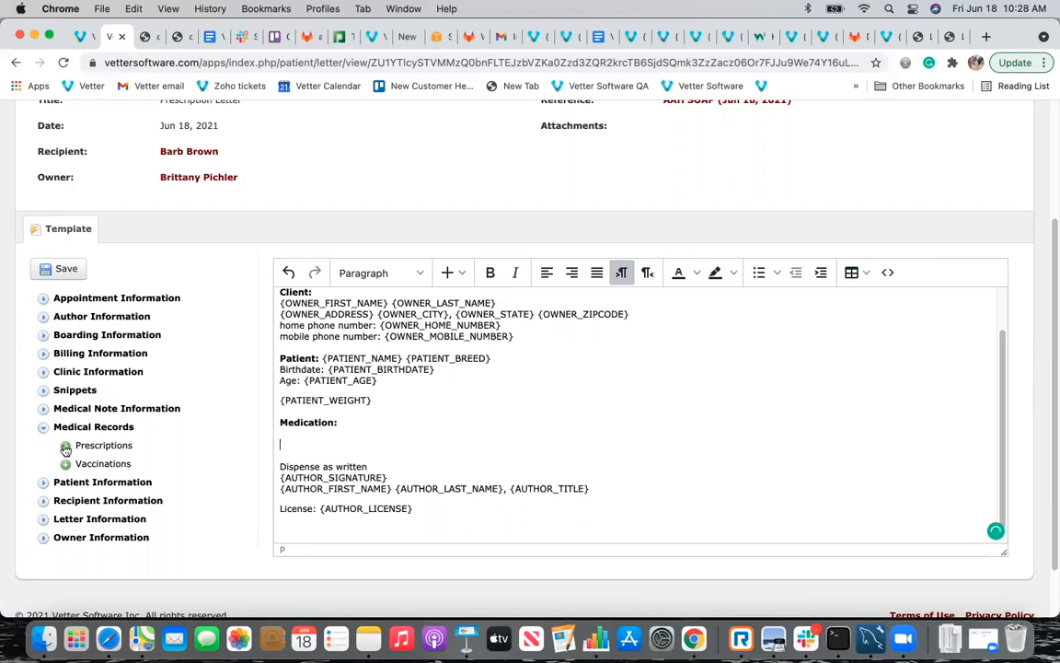
# Insert the Prescriptions placeholder under Medication and save the letter's content.
pyautogui.click(65, 446)
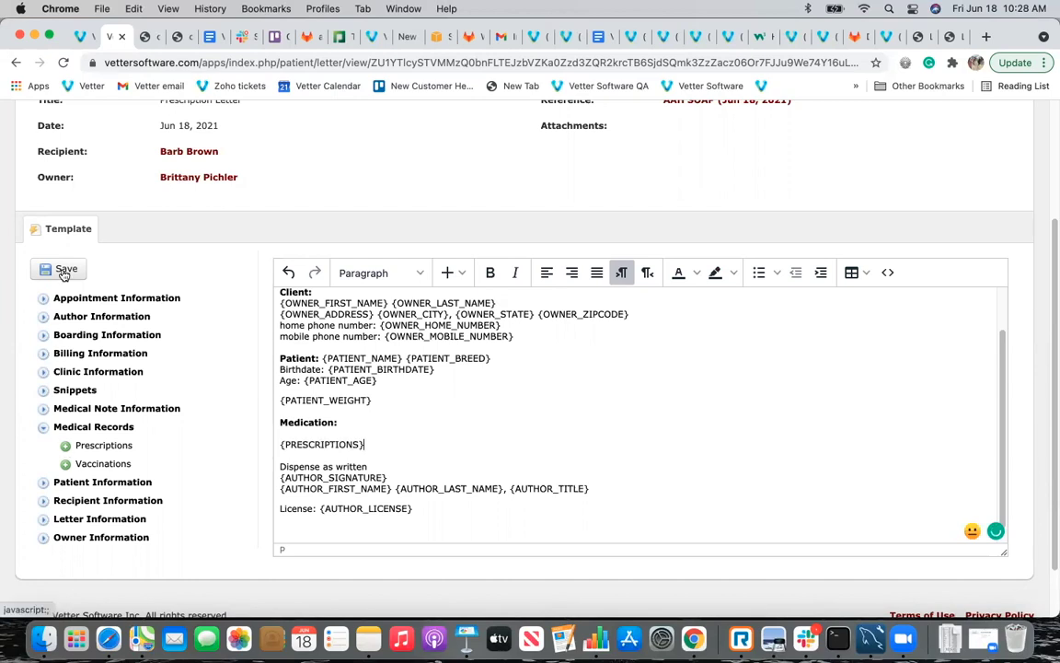
pyautogui.click(65, 271)
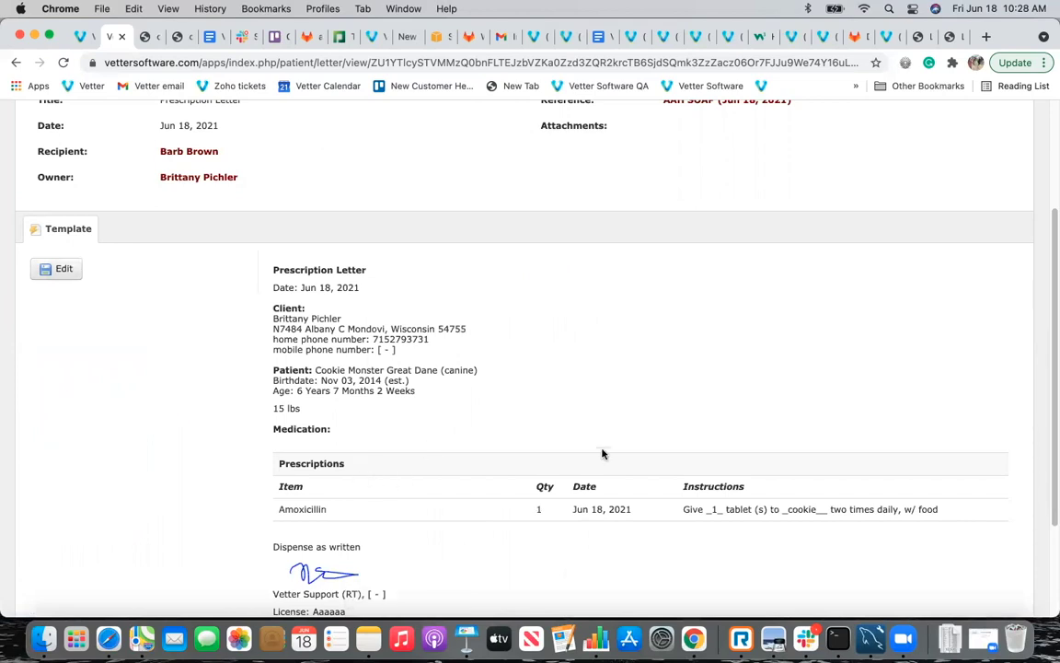
# Look at the prescription letter's export options and its email form, closing the form without sending.
pyautogui.scroll(5, 566, 415)
pyautogui.click(133, 162)
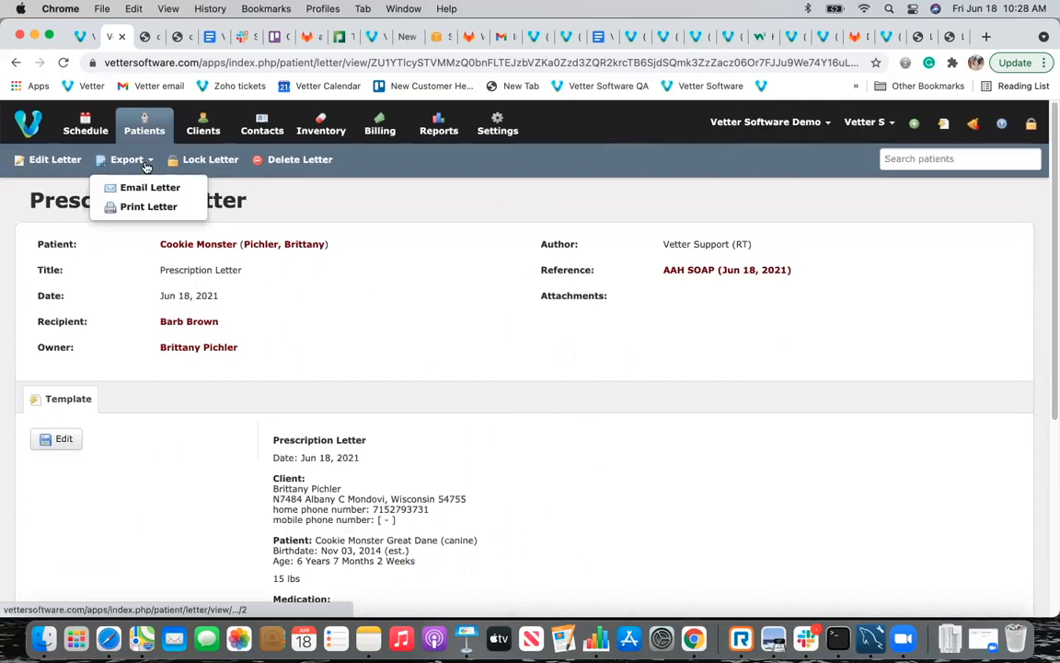
pyautogui.click(148, 189)
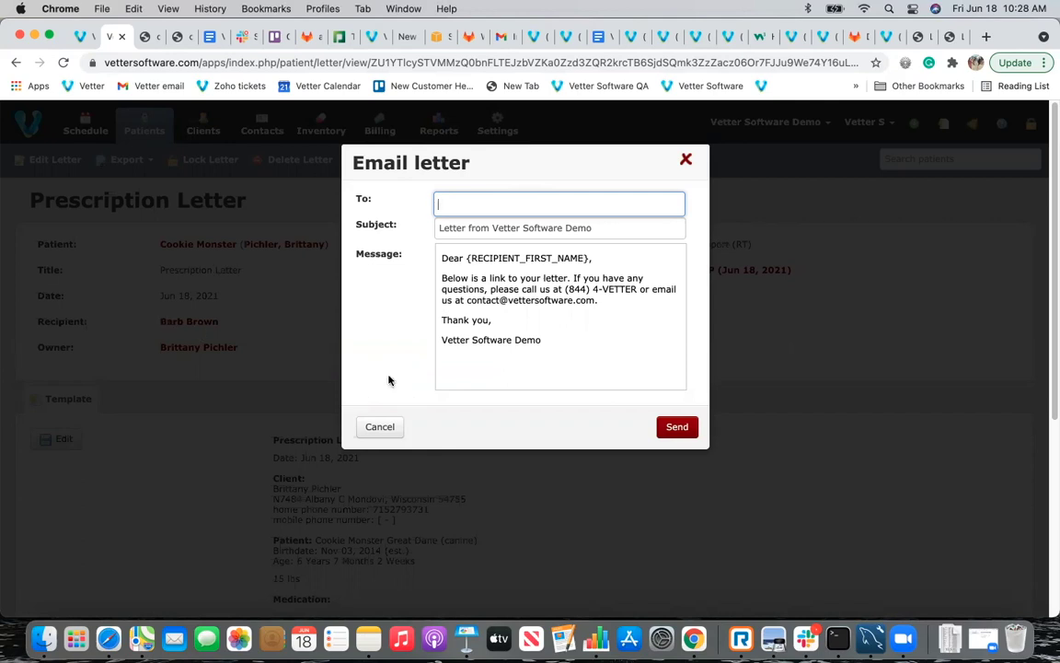
pyautogui.click(689, 162)
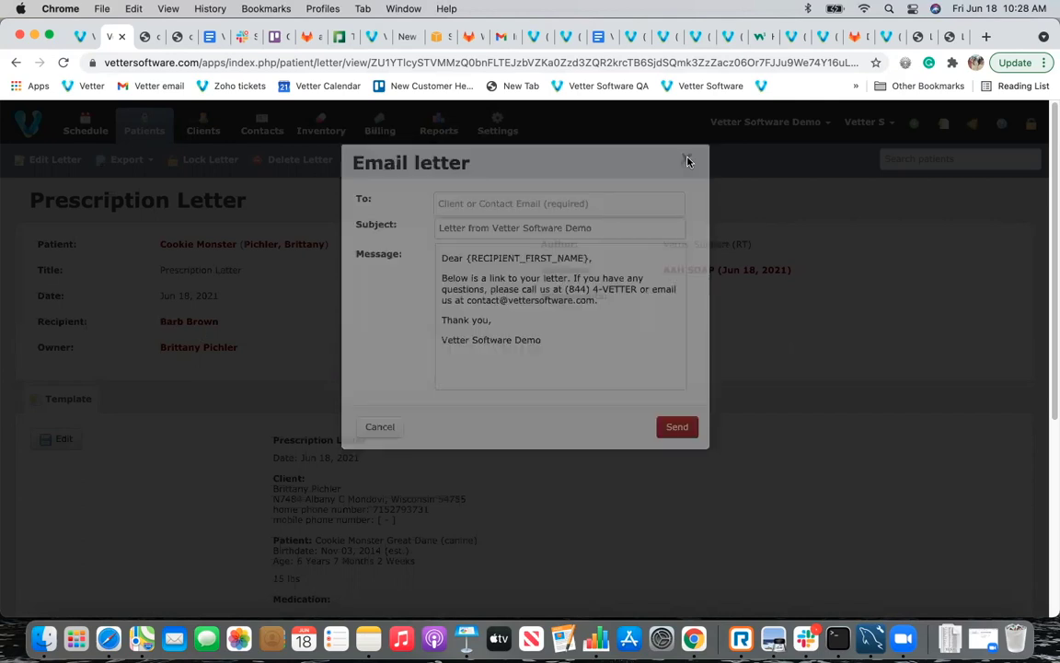
pyautogui.click(129, 160)
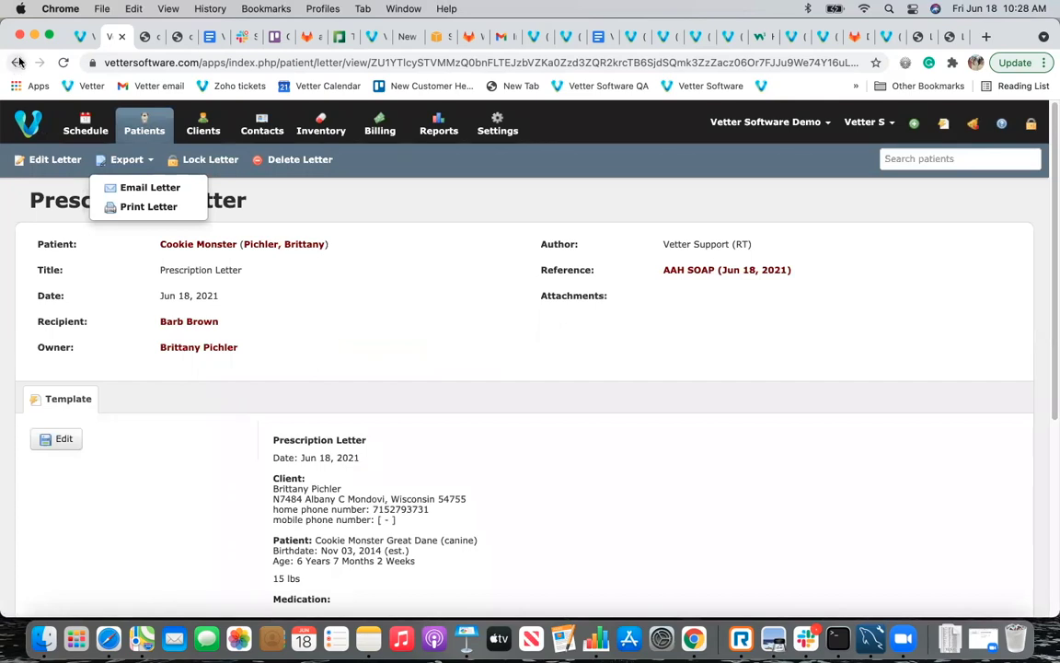
# Open the invoice linked to Cookie Monster's 8:20 am appointment and set the appointment status to Visit complete.
pyautogui.click(81, 127)
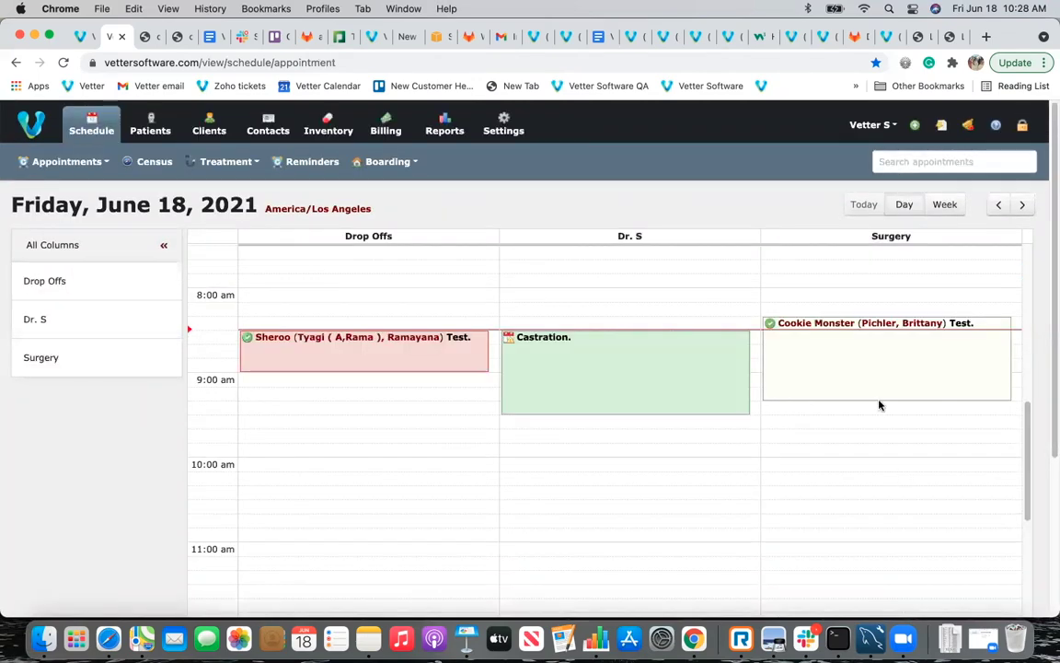
pyautogui.click(876, 372)
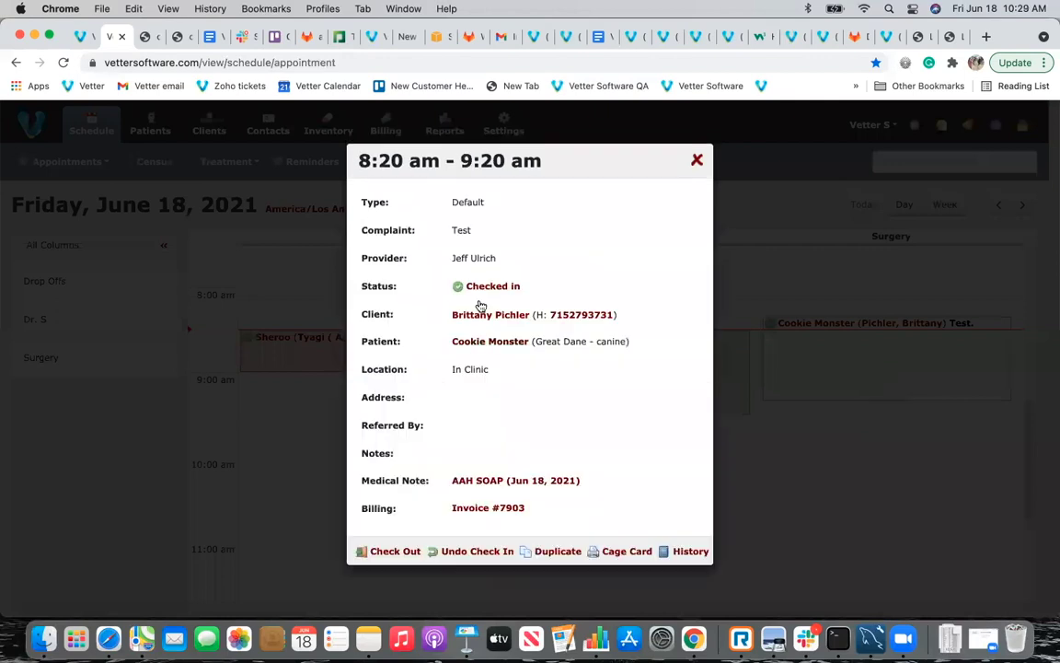
pyautogui.click(461, 509)
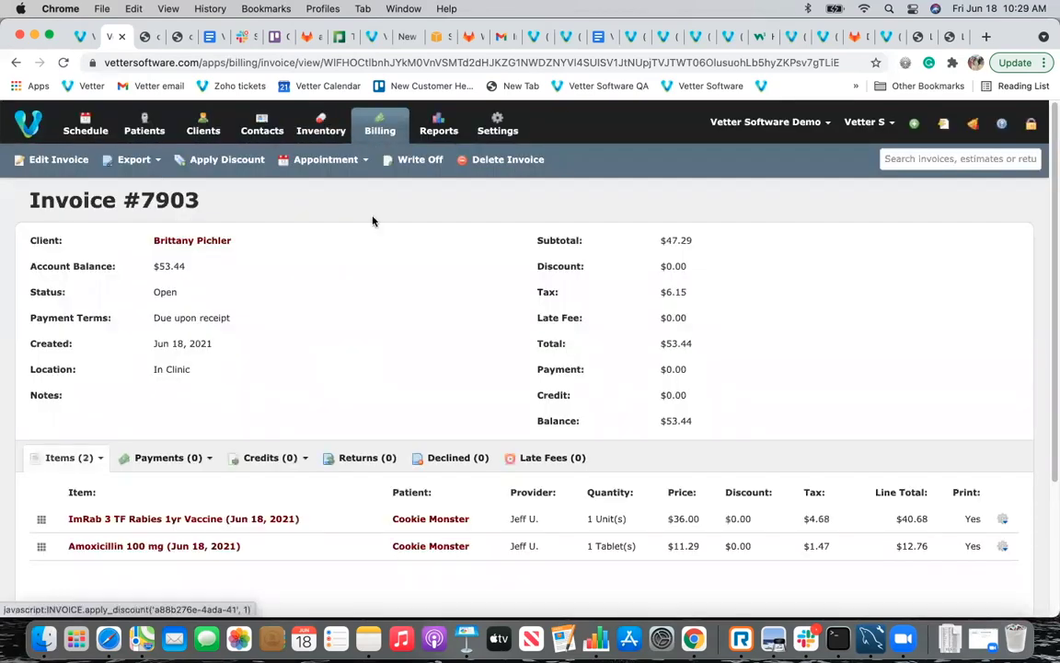
pyautogui.click(338, 160)
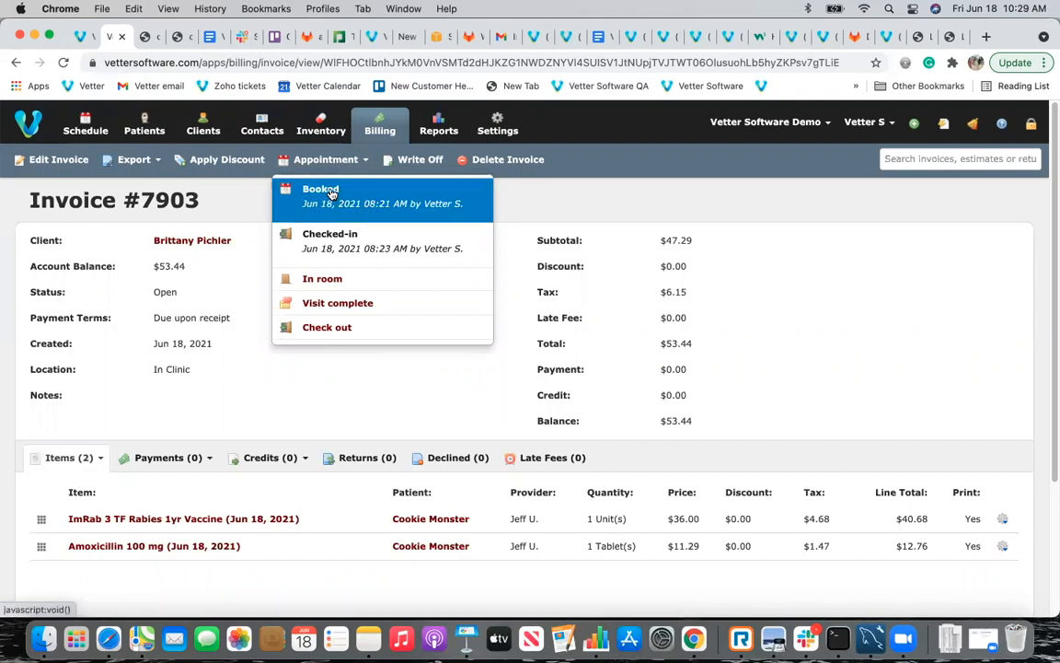
pyautogui.click(329, 305)
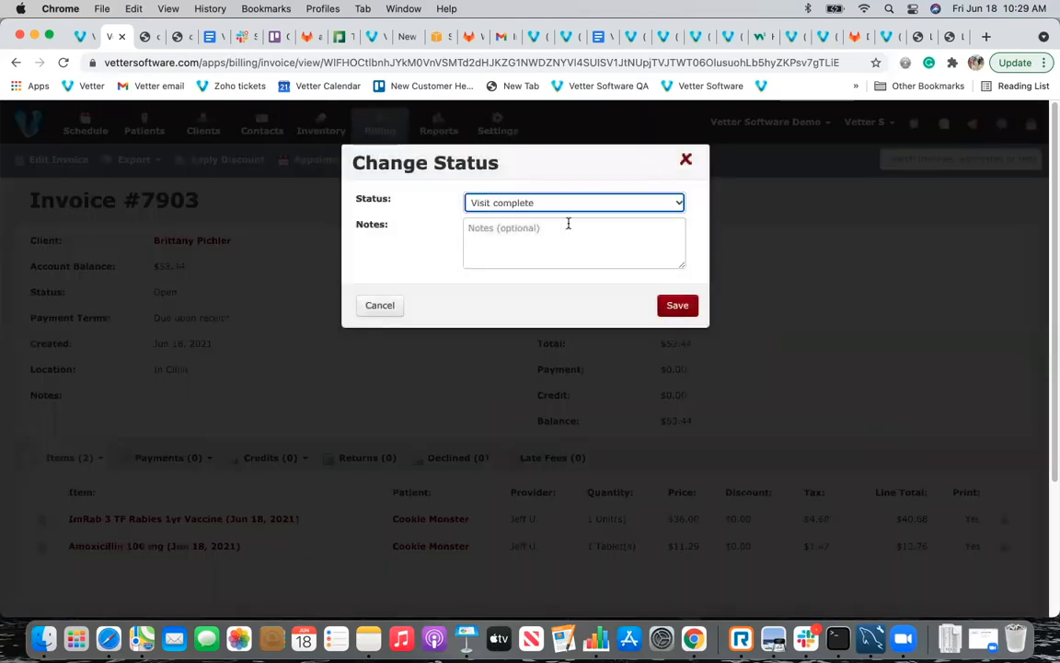
pyautogui.click(677, 305)
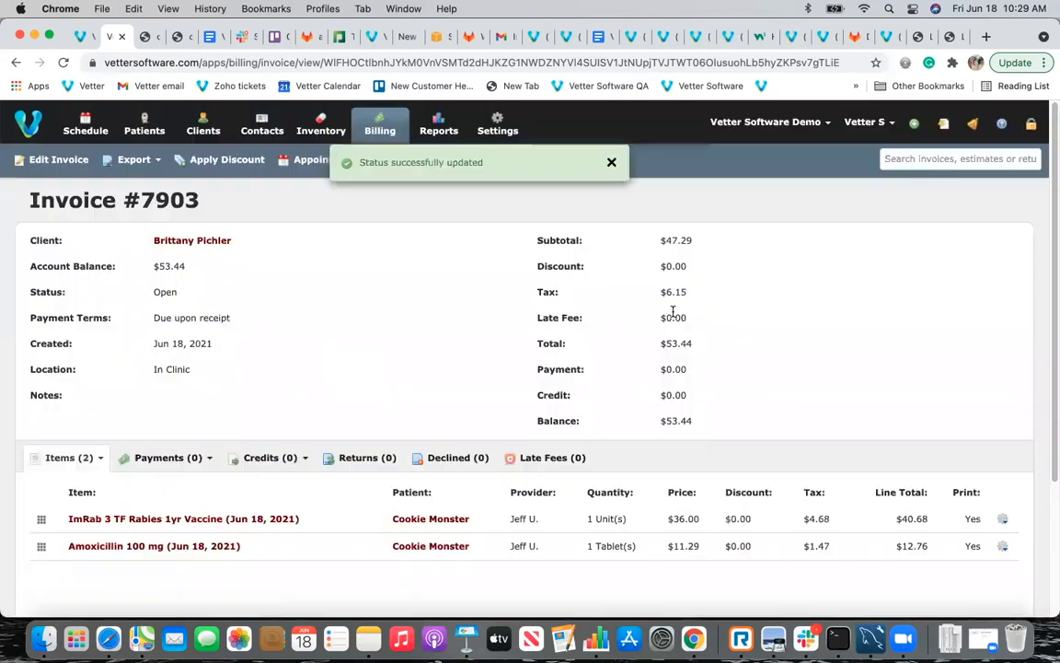
# Start checking out Cookie Monster's 8:20 am appointment from the schedule and select CareCredit as the payment type.
pyautogui.click(85, 120)
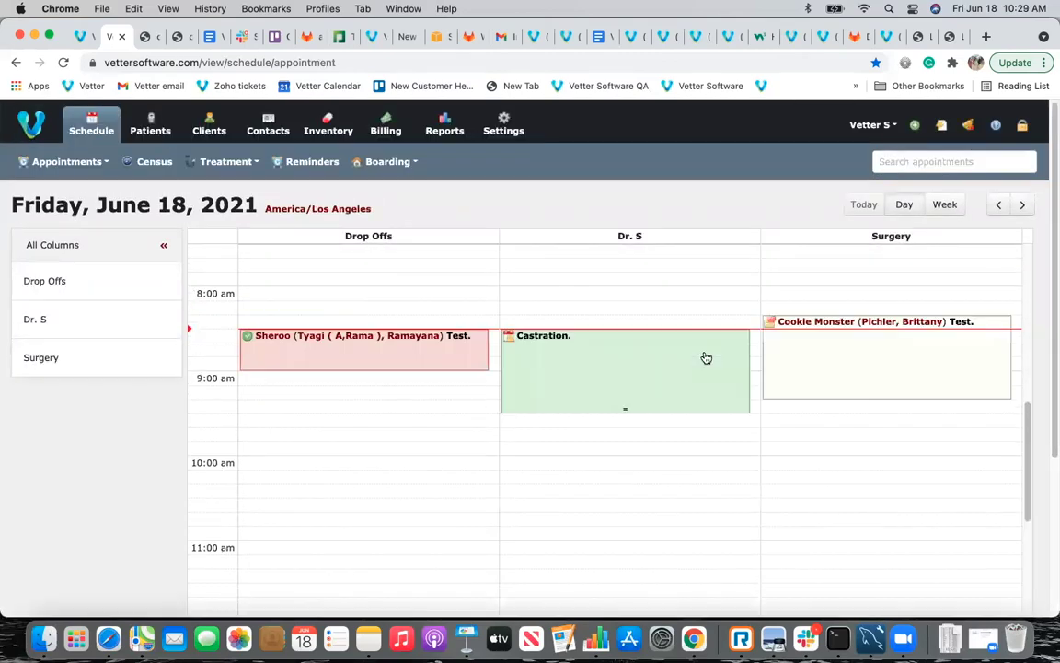
pyautogui.click(769, 325)
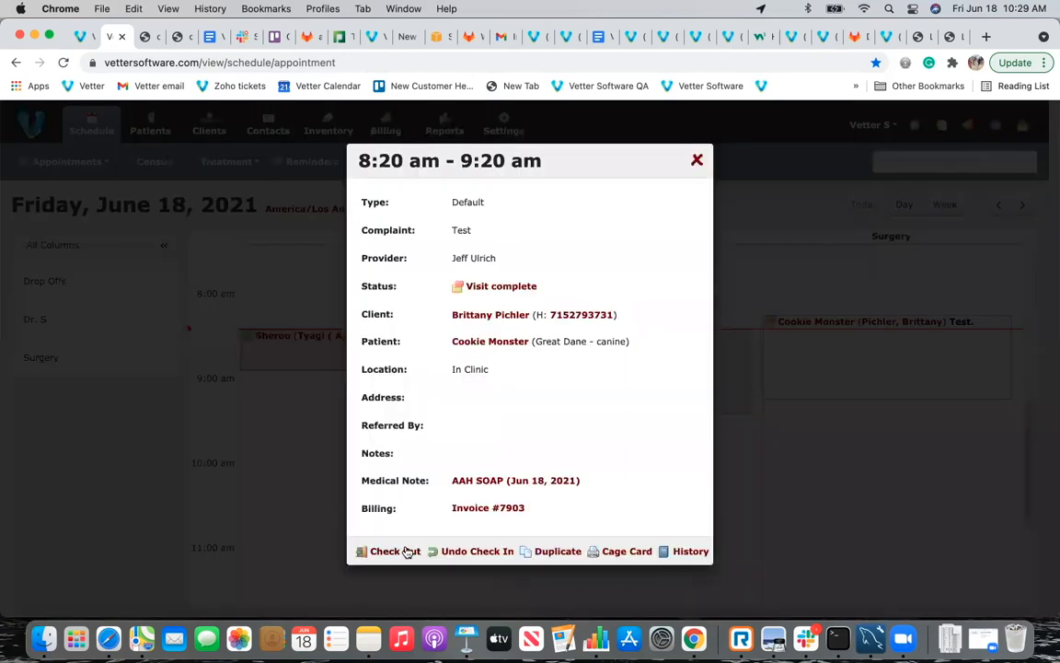
pyautogui.click(407, 551)
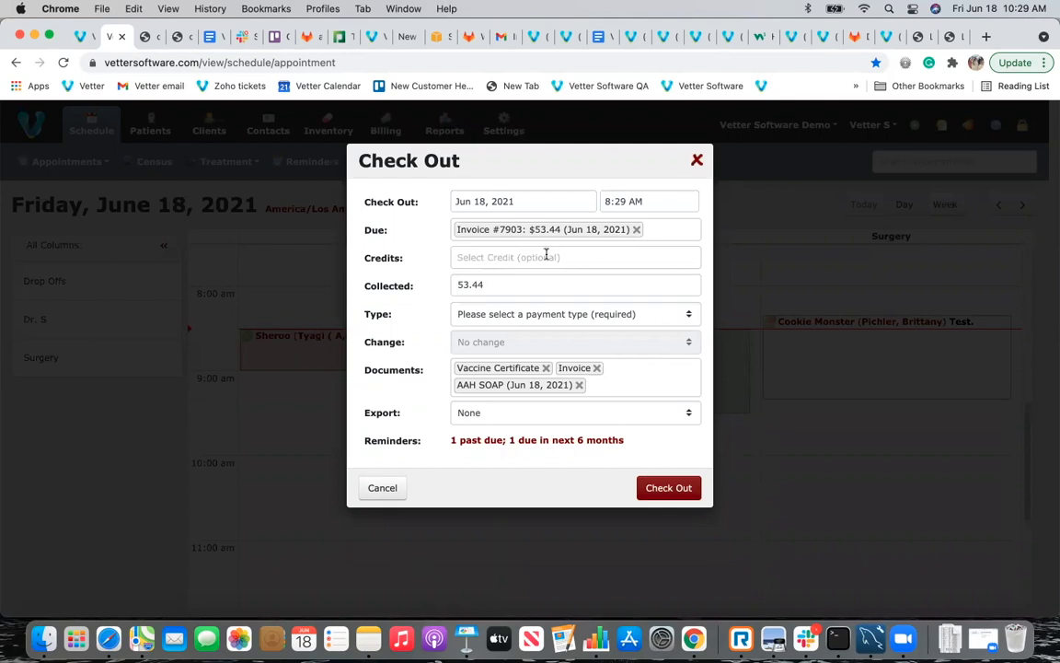
pyautogui.click(494, 315)
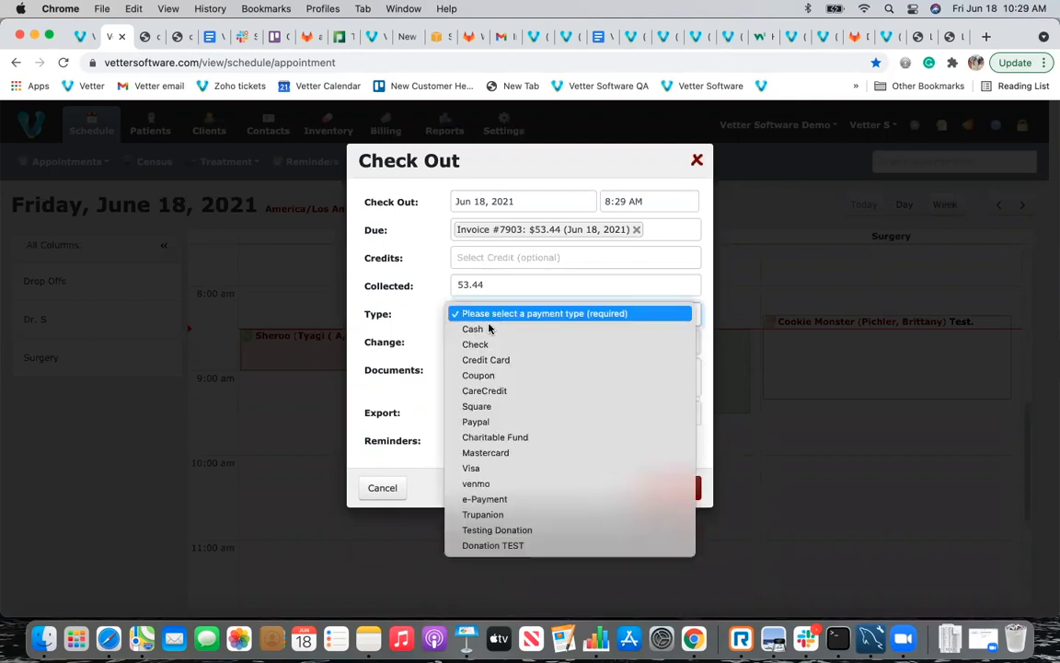
pyautogui.click(488, 392)
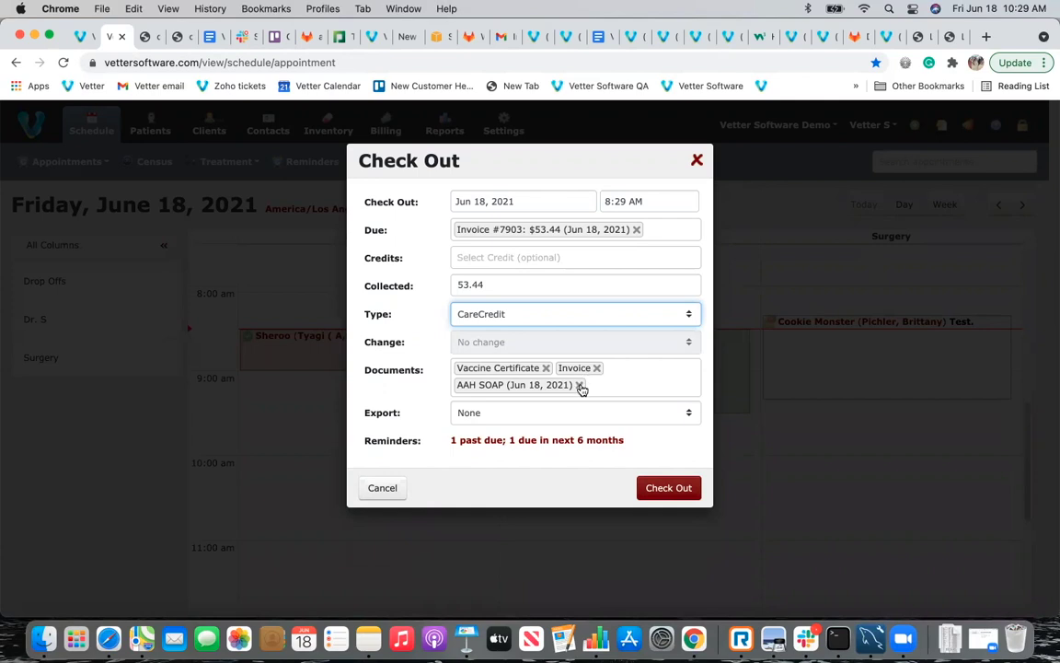
# Remove the AAH SOAP, Invoice and Vaccine Certificate documents from the check-out, keep export at None, and complete it.
pyautogui.click(563, 421)
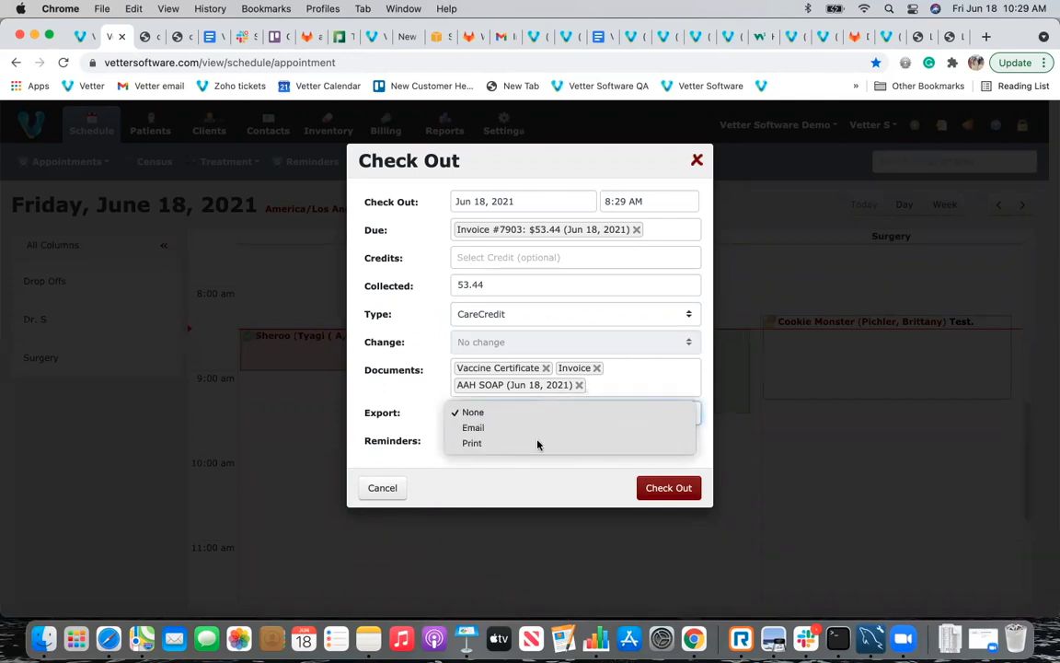
pyautogui.click(622, 372)
pyautogui.click(579, 385)
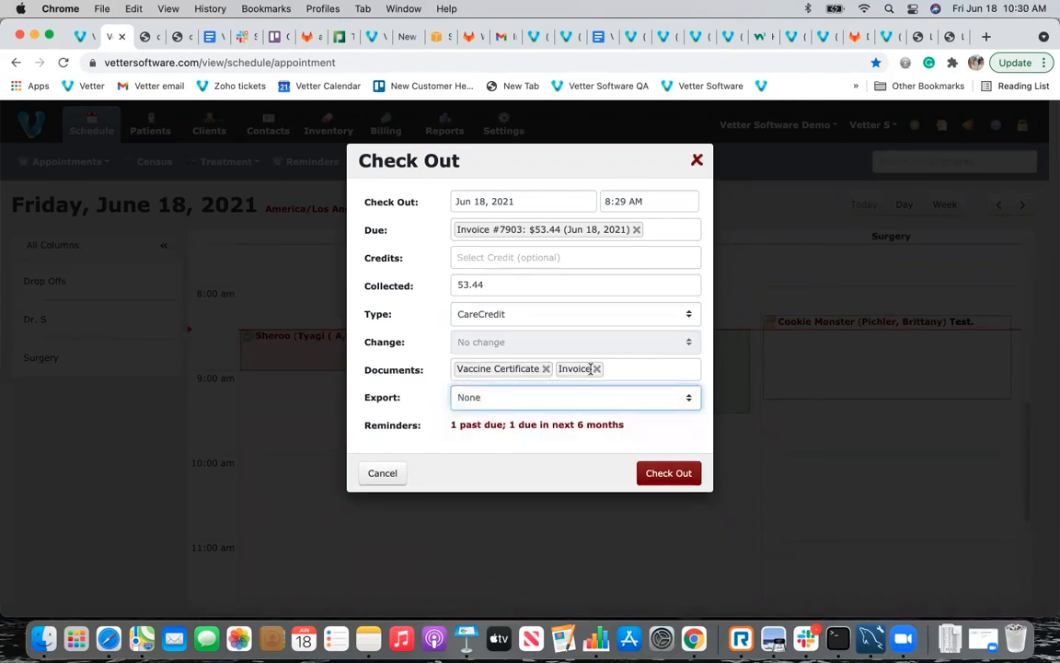
pyautogui.click(597, 368)
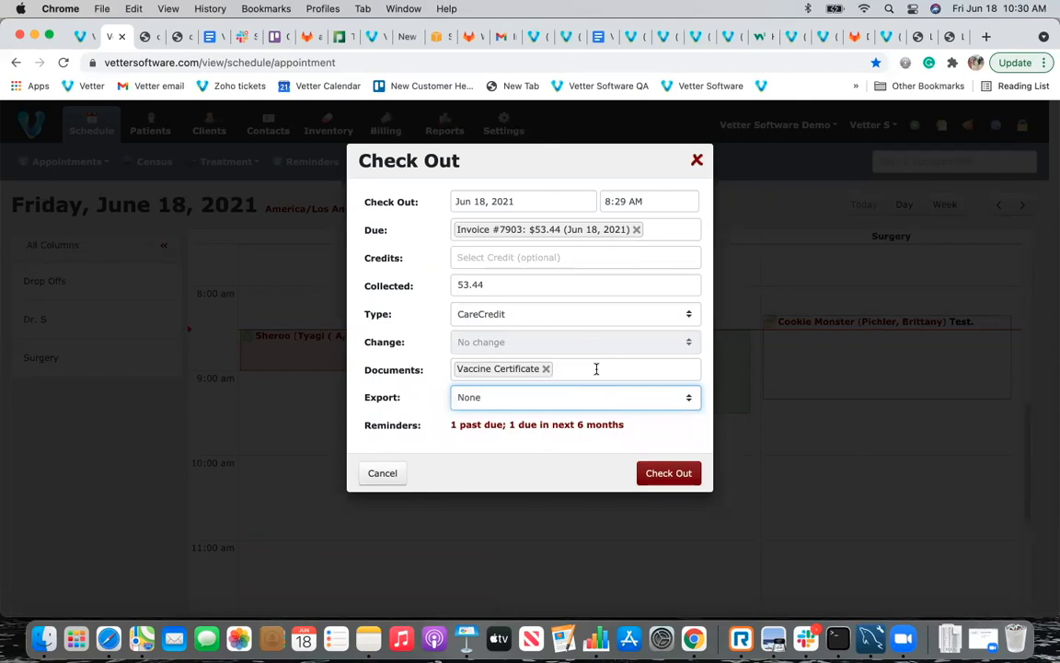
pyautogui.click(550, 368)
pyautogui.click(546, 368)
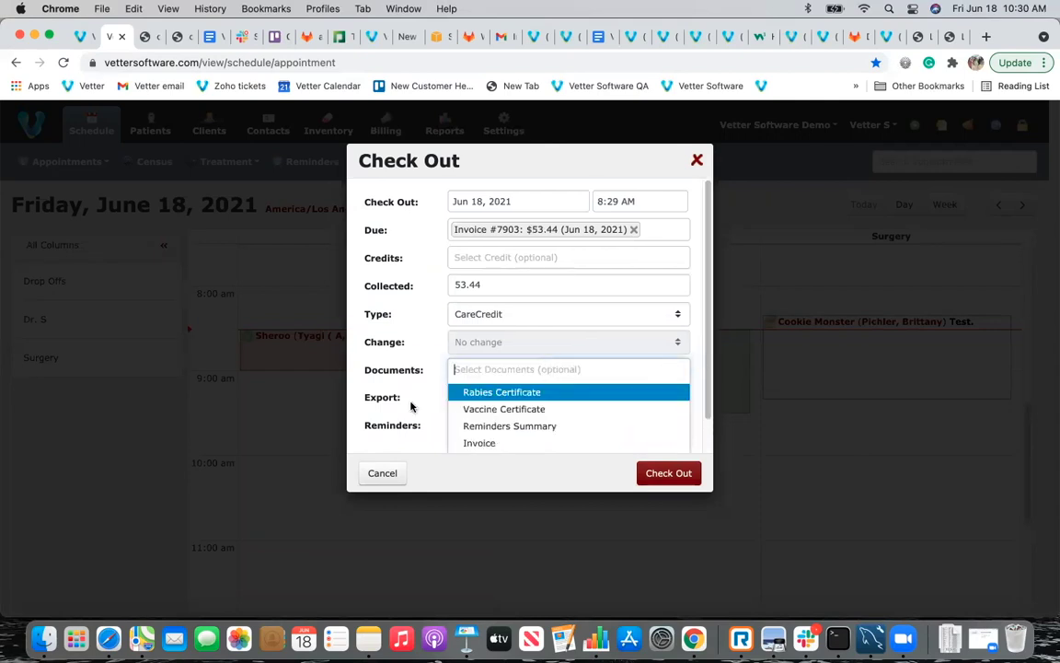
pyautogui.click(606, 450)
pyautogui.click(671, 475)
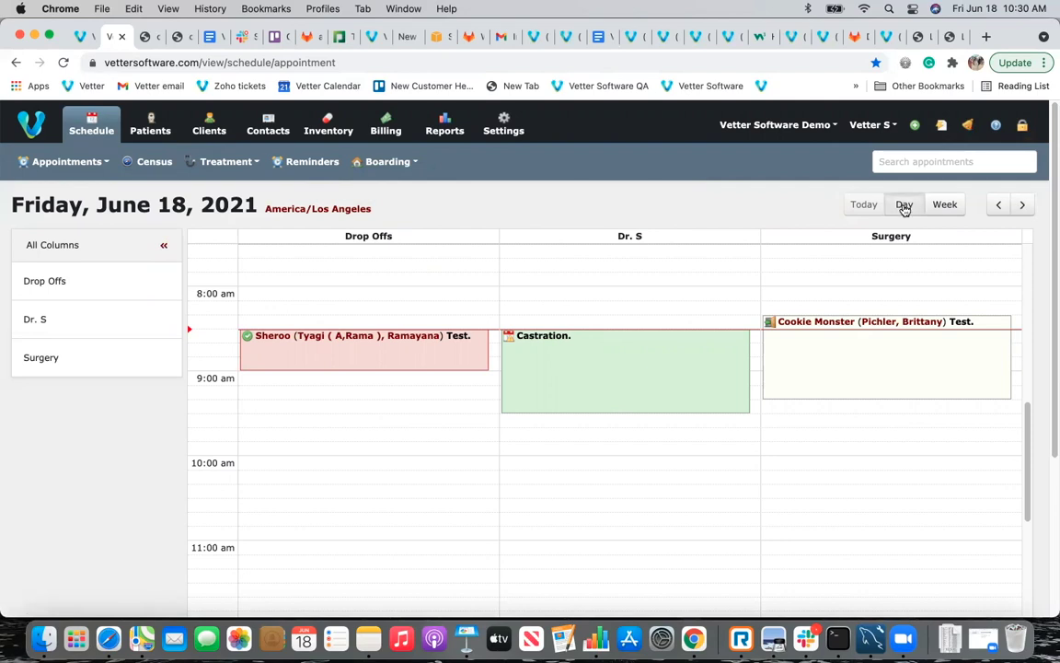
# Display the schedule for the week containing June 7, 2021 and view the details of Friday's 4:00 pm Dr. S appointment.
pyautogui.click(945, 206)
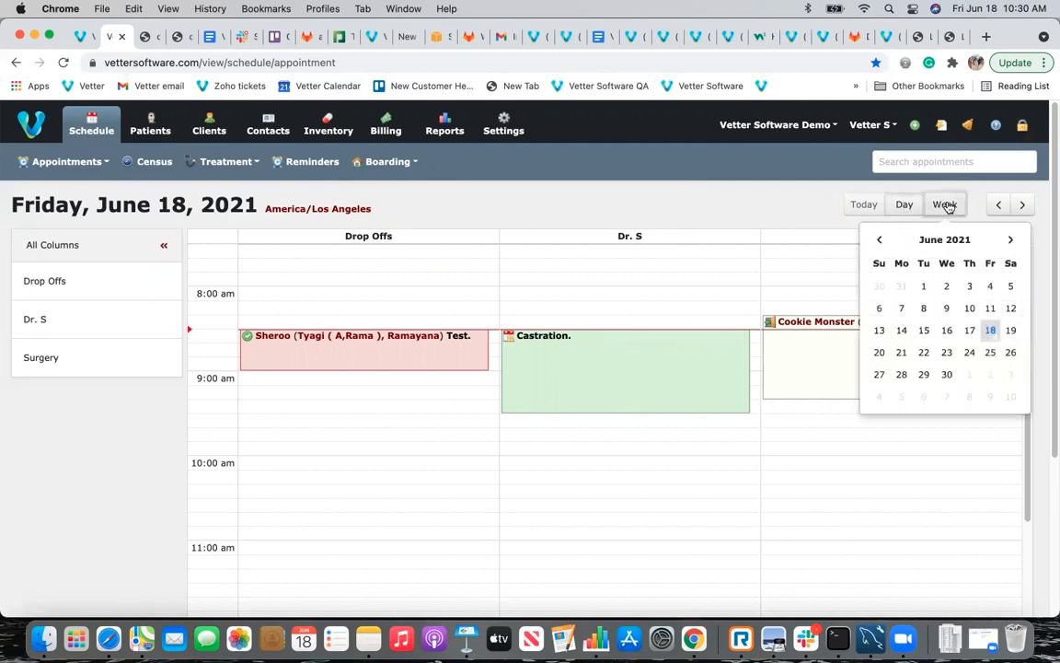
pyautogui.click(902, 312)
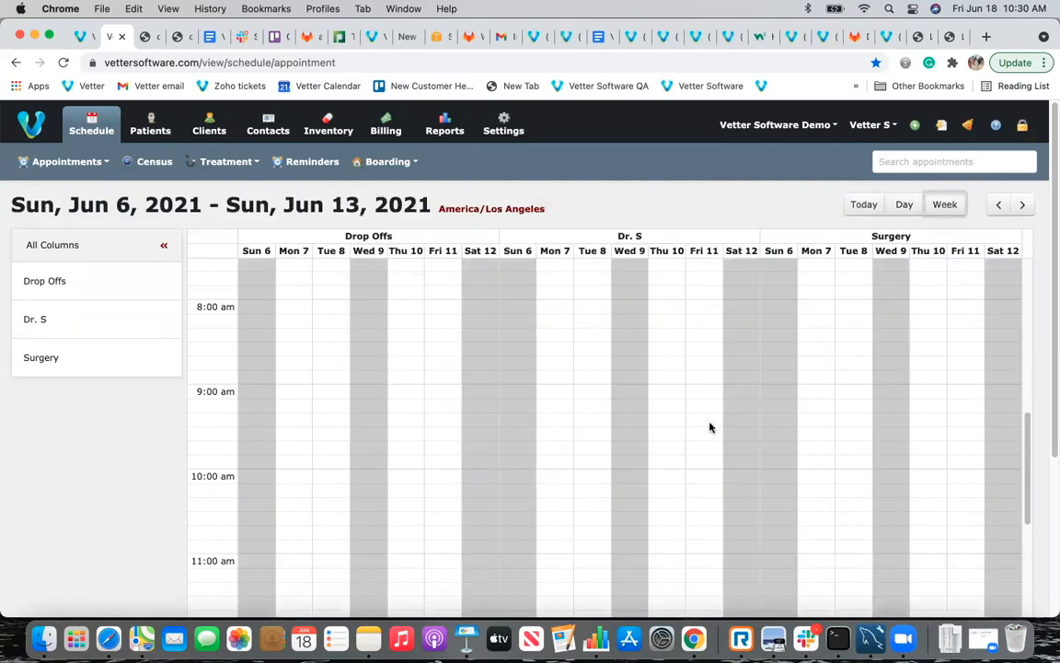
pyautogui.scroll(-2, 710, 427)
pyautogui.scroll(-10, 710, 423)
pyautogui.scroll(5, 709, 426)
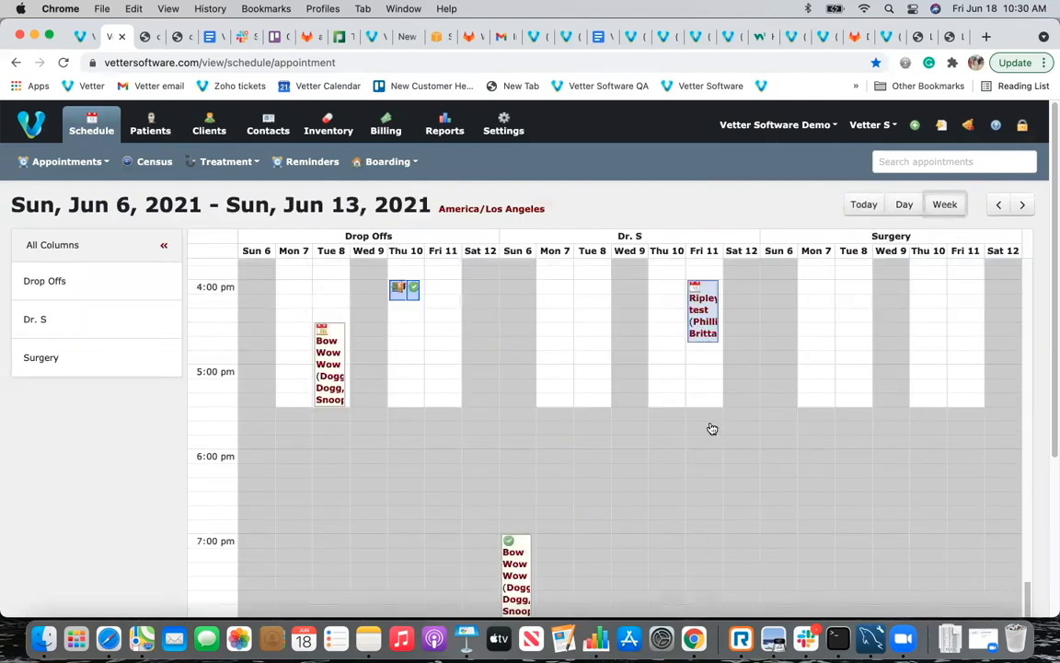
pyautogui.click(709, 421)
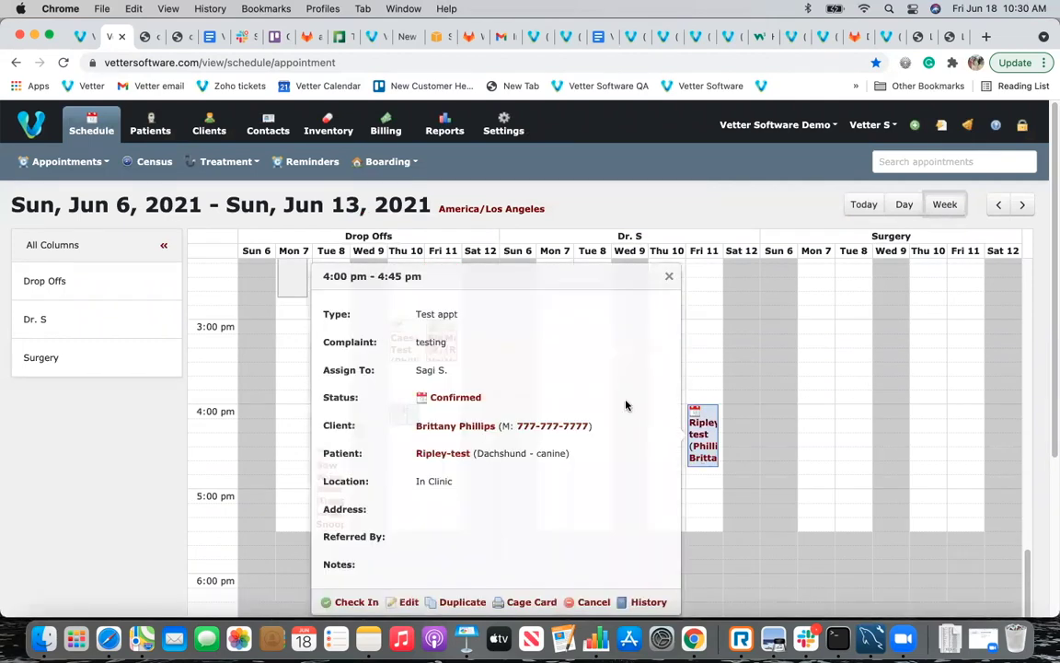
pyautogui.click(794, 390)
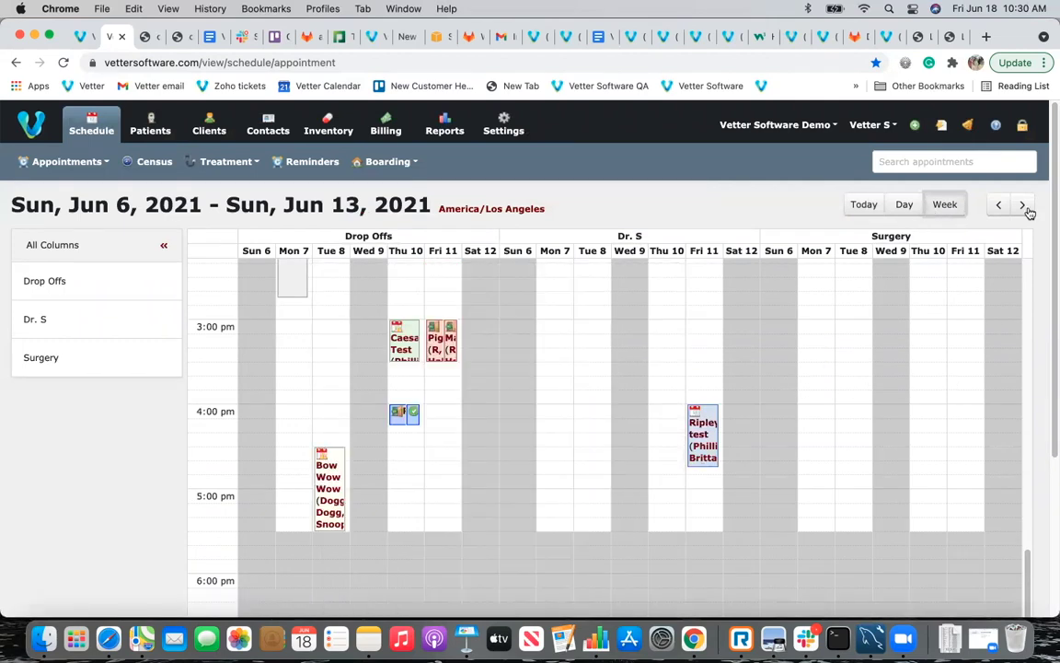
# Browse the adjacent weeks of the schedule, view the day May 4, 2021, and return to today.
pyautogui.click(998, 205)
pyautogui.click(1022, 207)
pyautogui.click(994, 205)
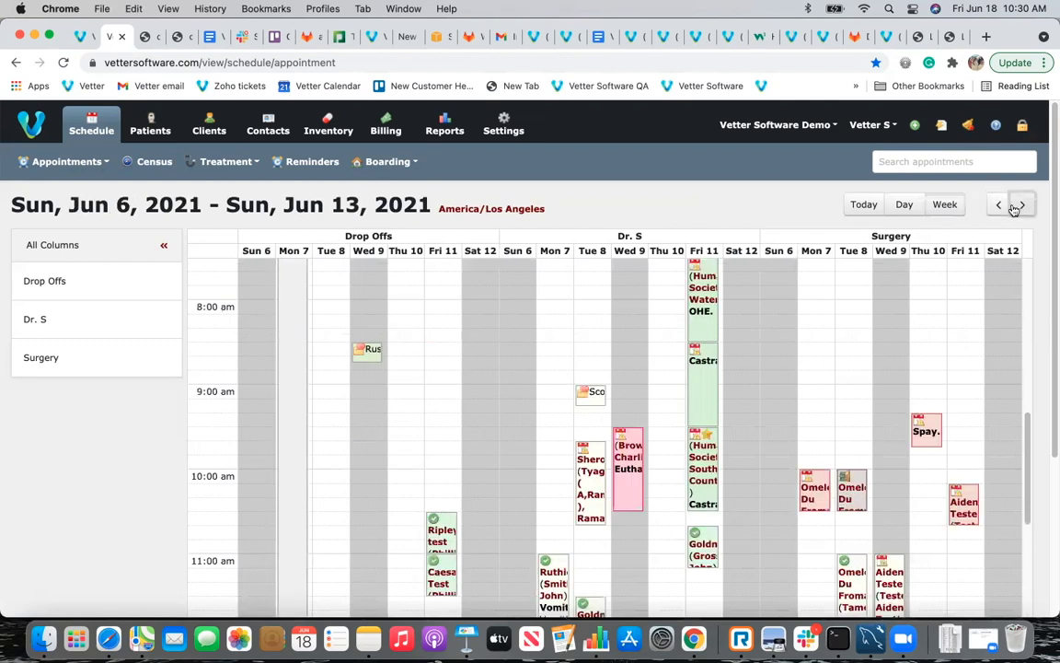
pyautogui.click(1023, 205)
pyautogui.click(1000, 205)
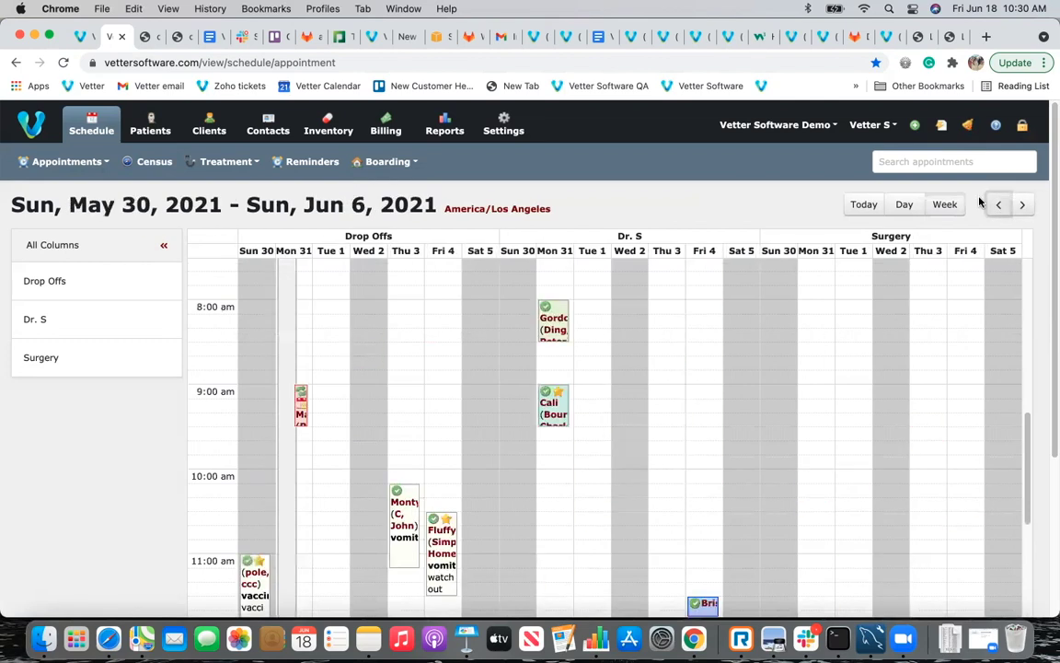
pyautogui.click(904, 204)
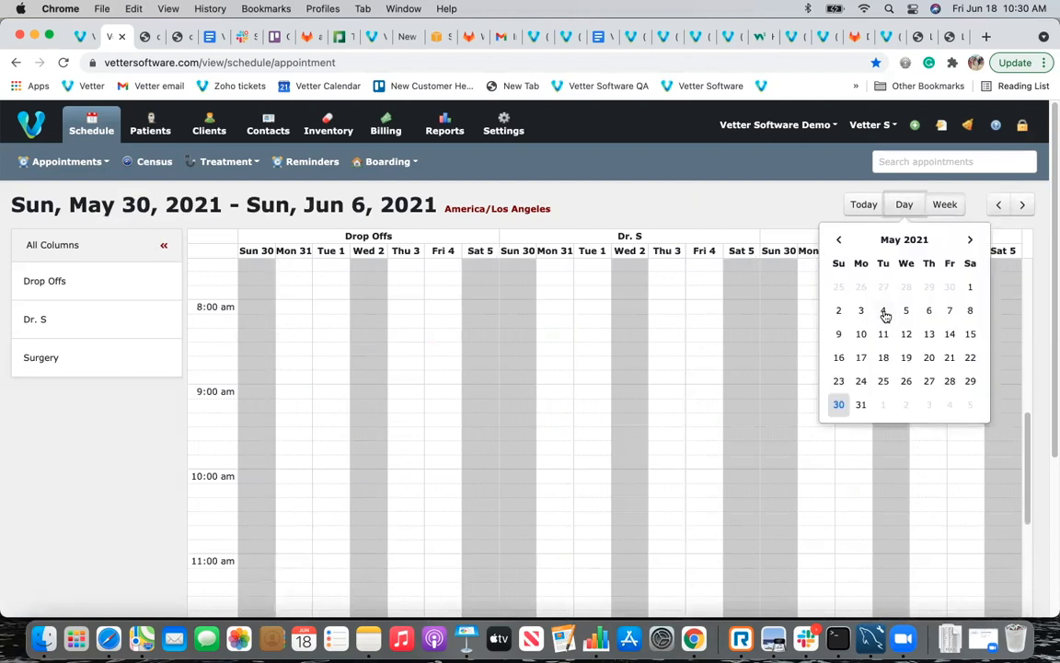
pyautogui.click(884, 311)
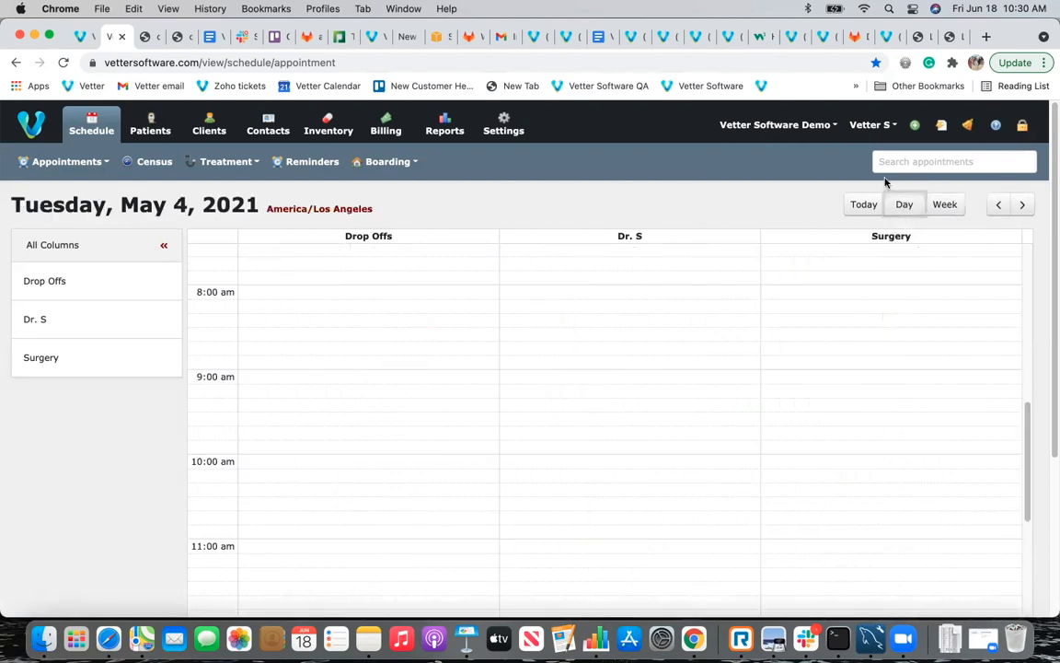
pyautogui.click(866, 204)
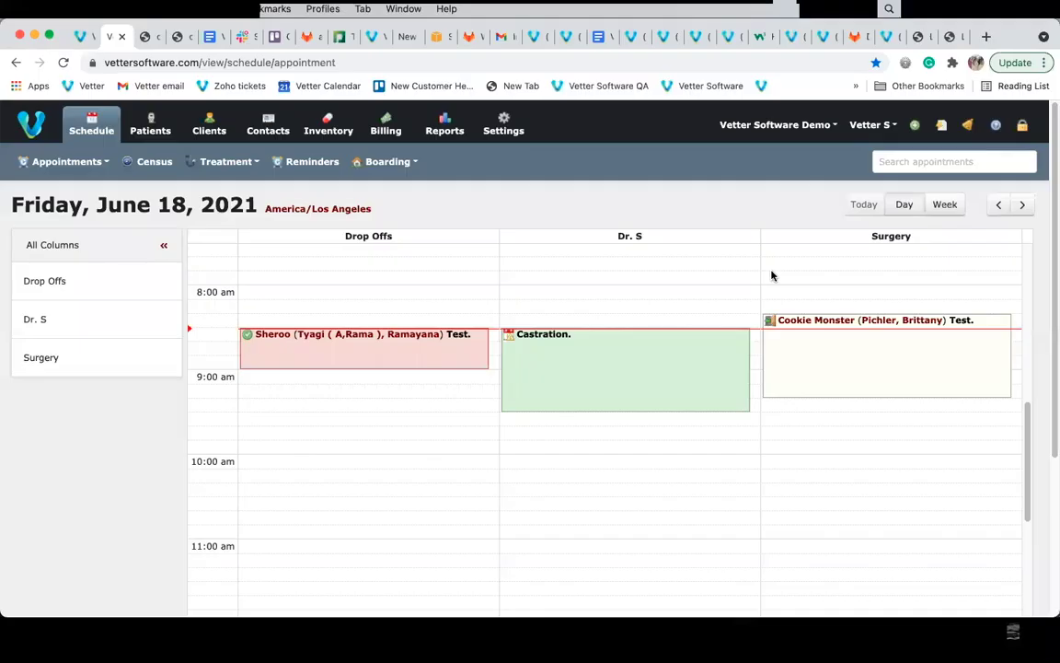
# Reopen the checked-out visit's invoice from the recently viewed records and delete its CareCredit payment.
pyautogui.click(941, 127)
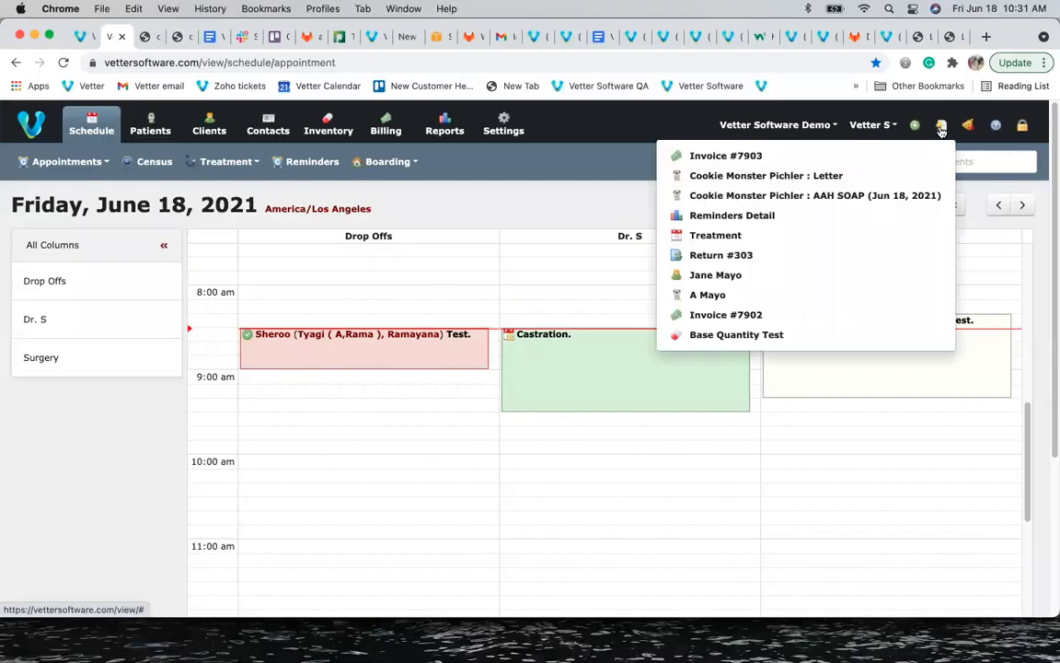
pyautogui.click(717, 157)
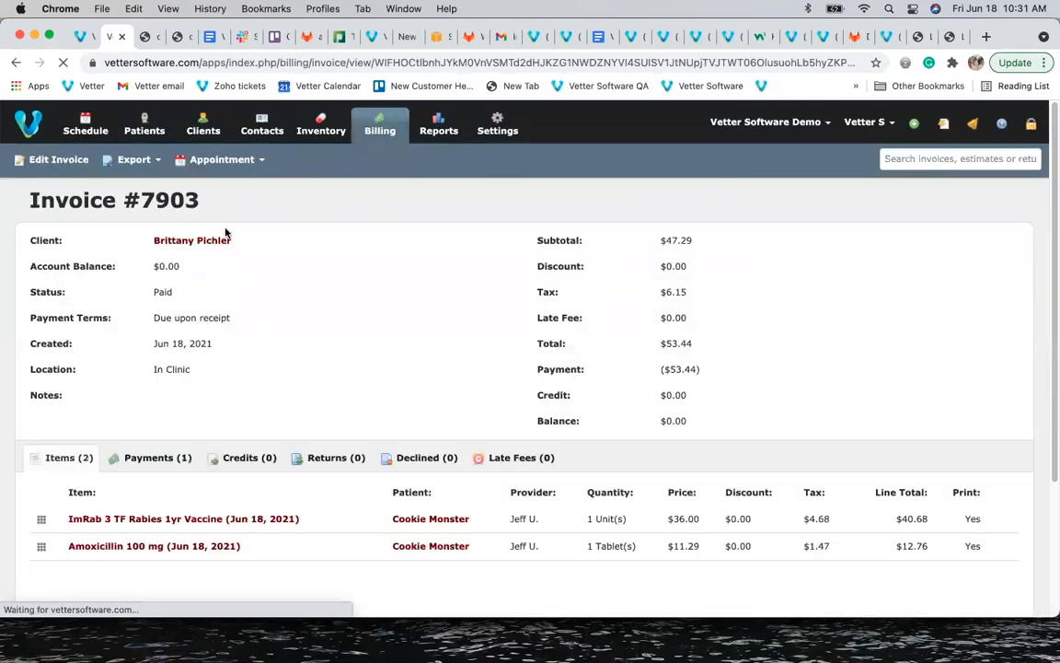
pyautogui.click(138, 456)
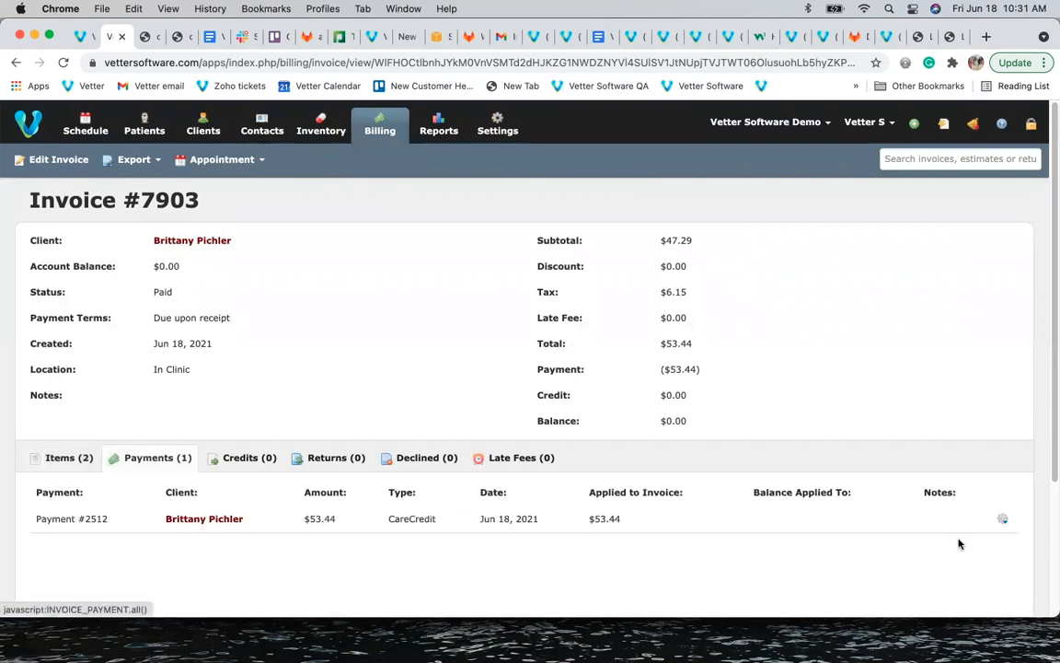
pyautogui.click(1001, 521)
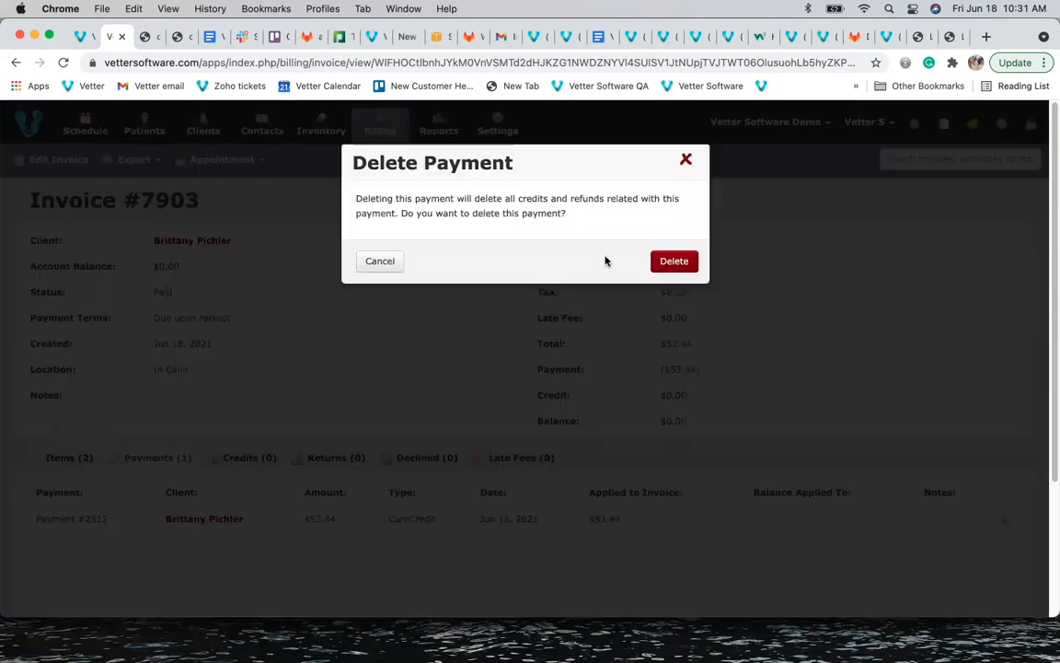
pyautogui.click(670, 261)
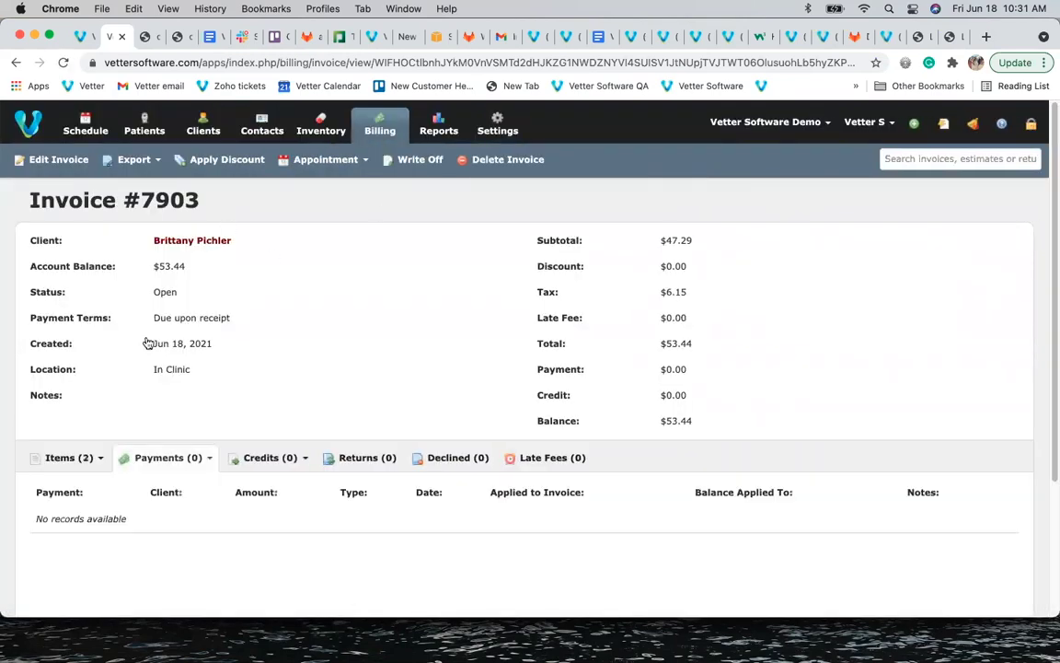
# Start a new payment on the invoice for the full 53.44 balance with Credit Card as the payment type.
pyautogui.click(162, 458)
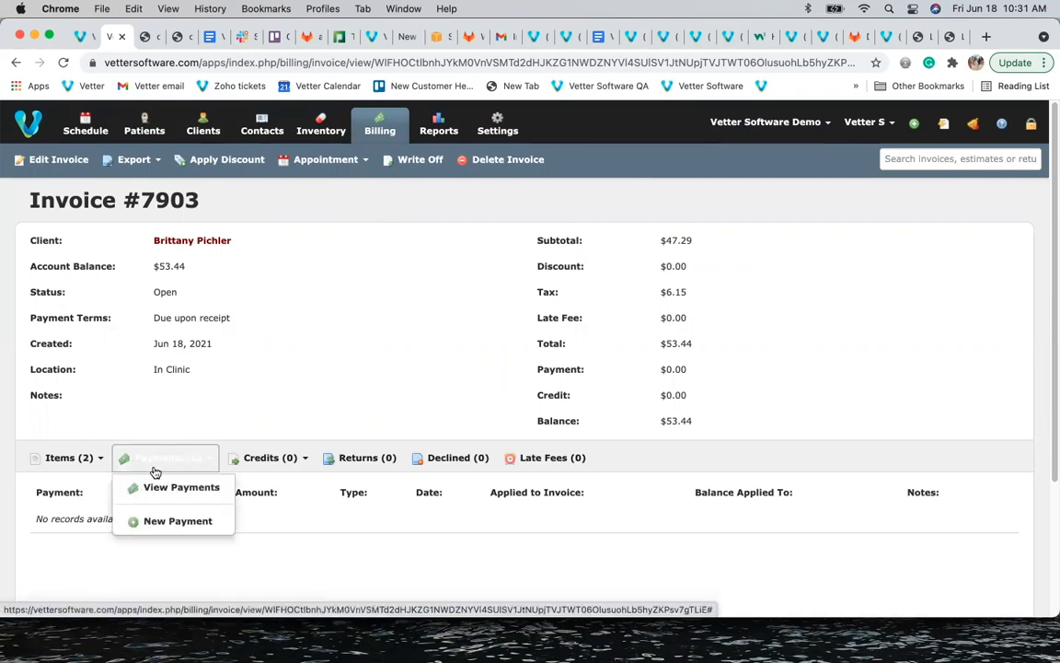
pyautogui.click(190, 520)
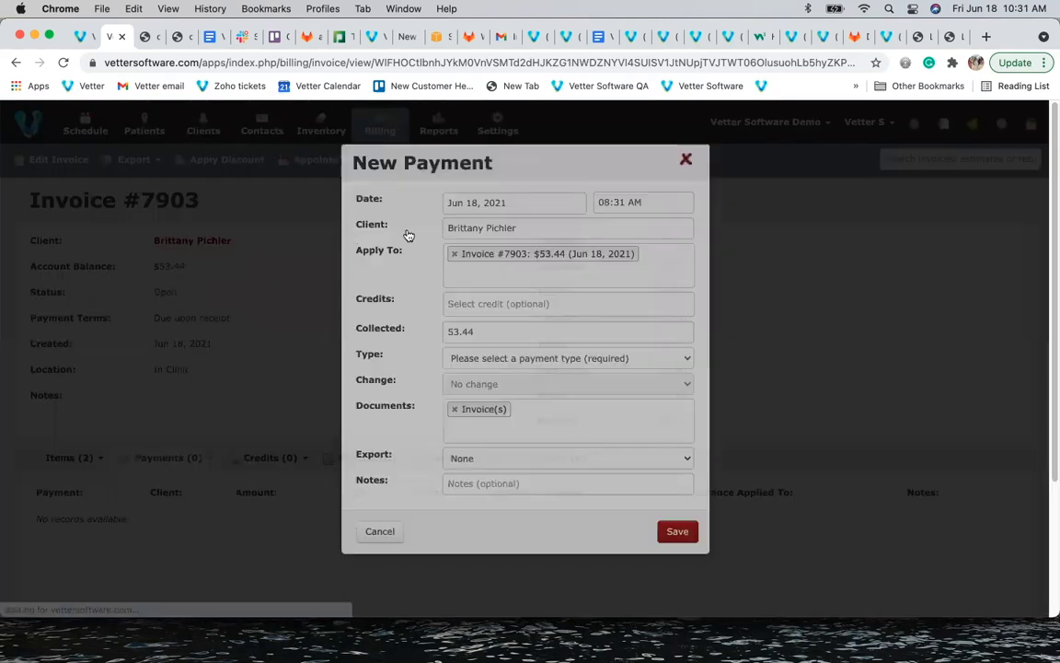
pyautogui.click(488, 253)
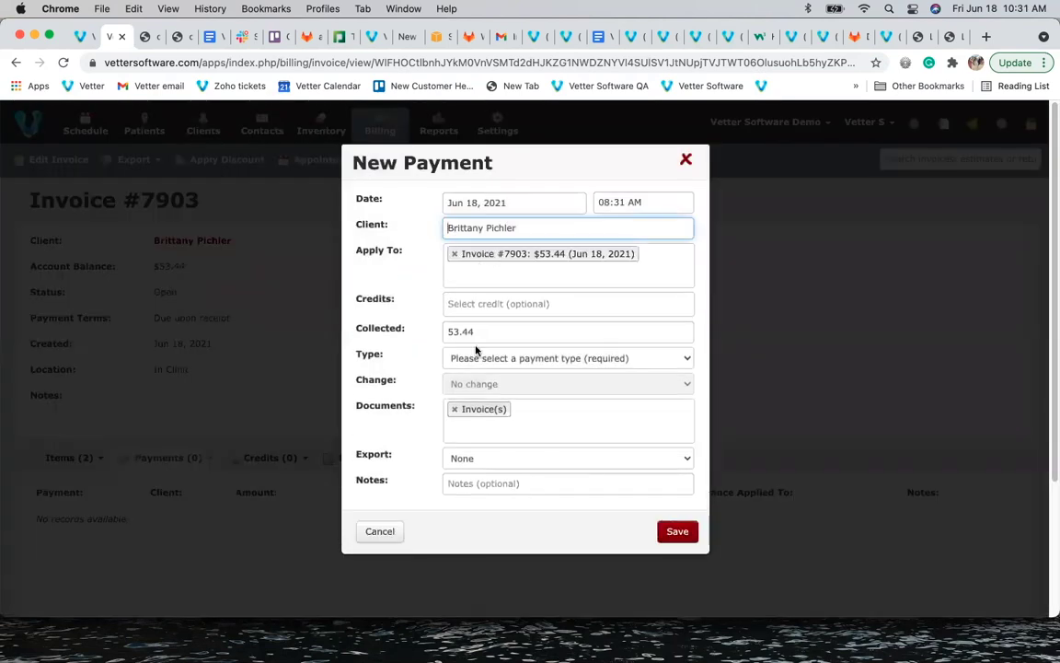
pyautogui.click(476, 308)
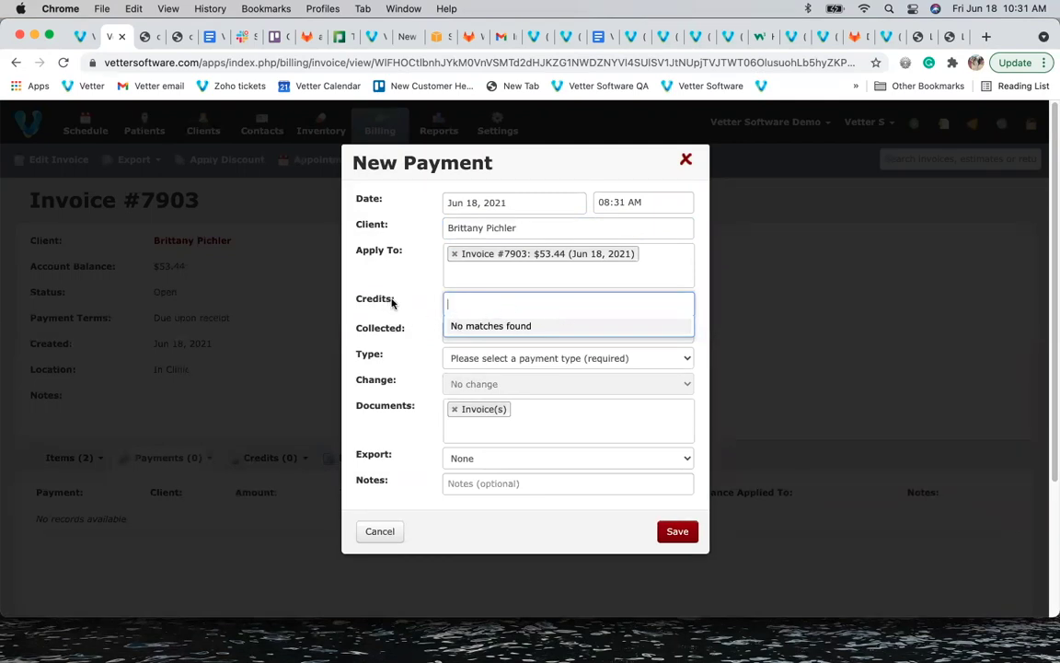
pyautogui.click(464, 359)
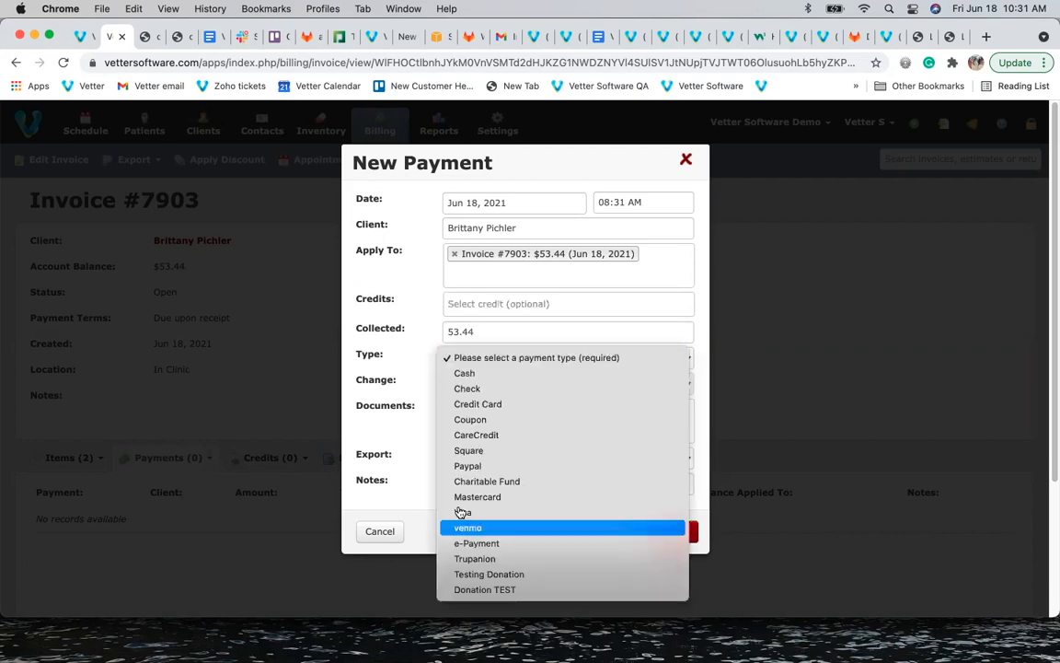
pyautogui.click(467, 404)
# Keep Invoice(s) as the payment's only document, leave export at None, and save the payment.
pyautogui.click(473, 431)
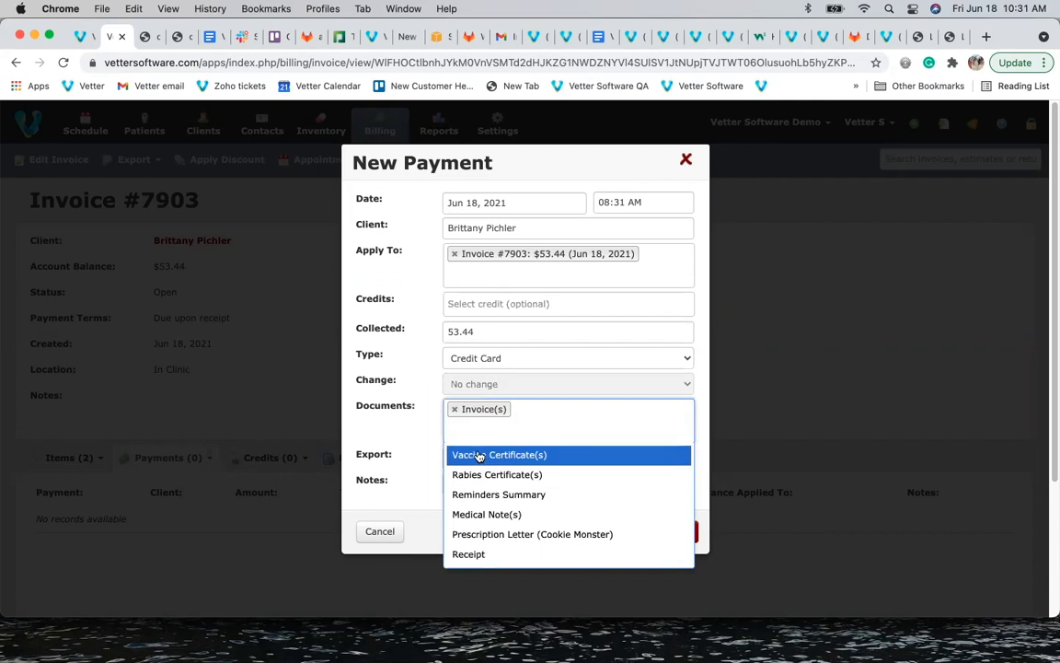
pyautogui.click(478, 455)
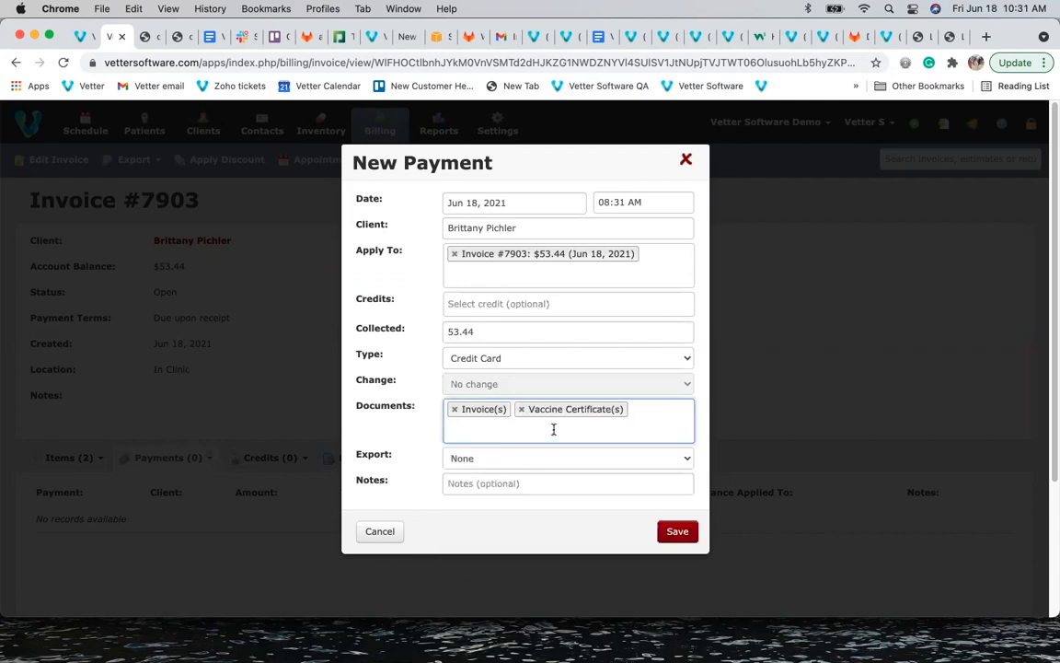
pyautogui.click(521, 410)
pyautogui.click(493, 460)
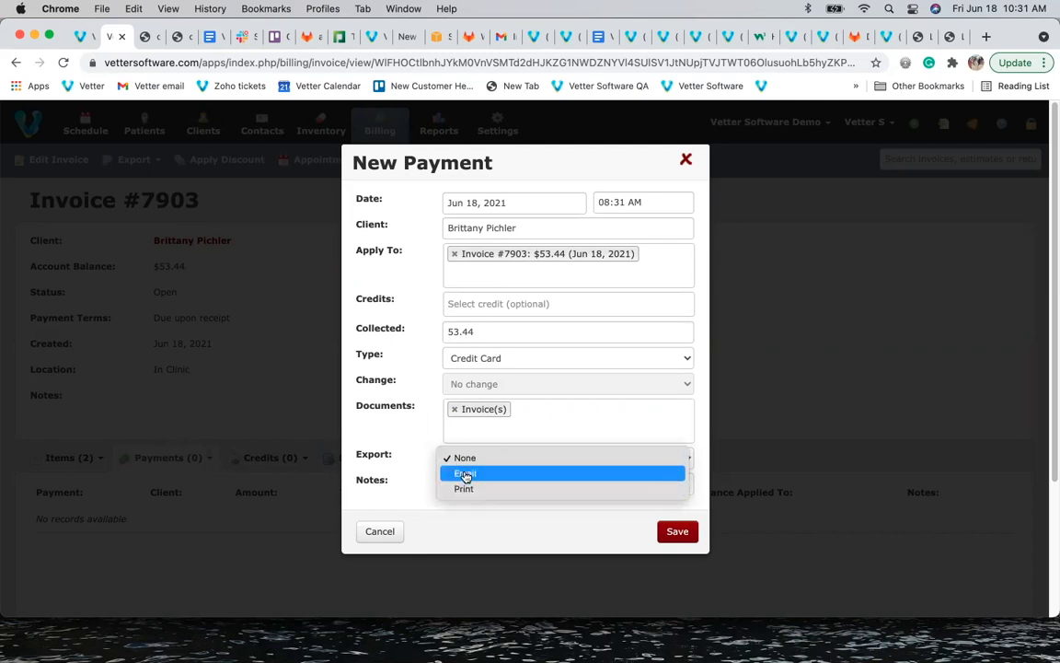
pyautogui.click(413, 444)
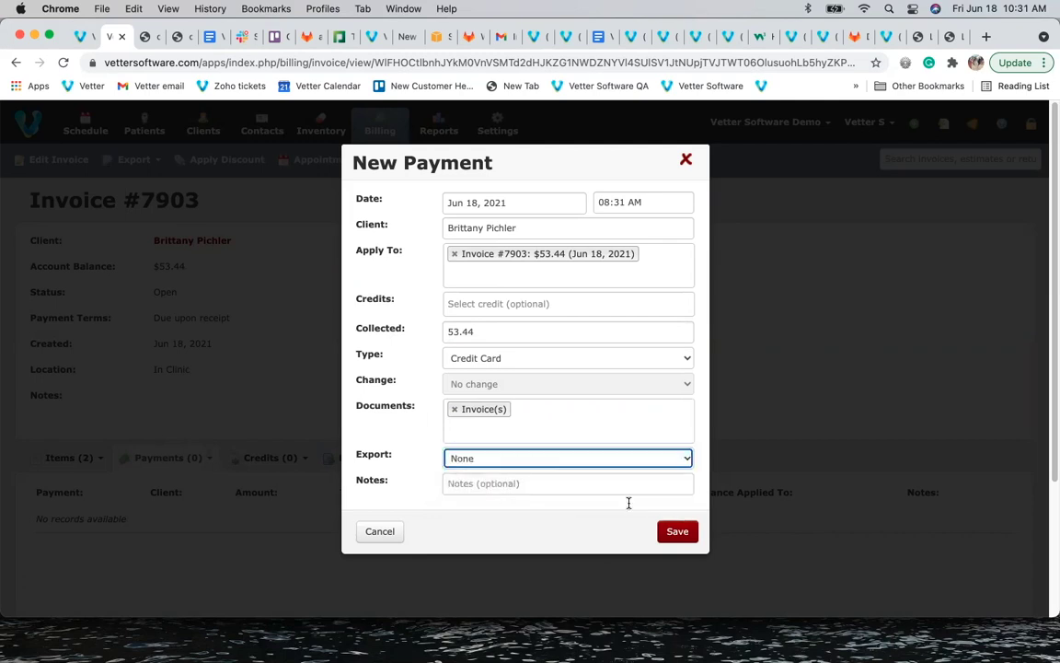
pyautogui.click(678, 531)
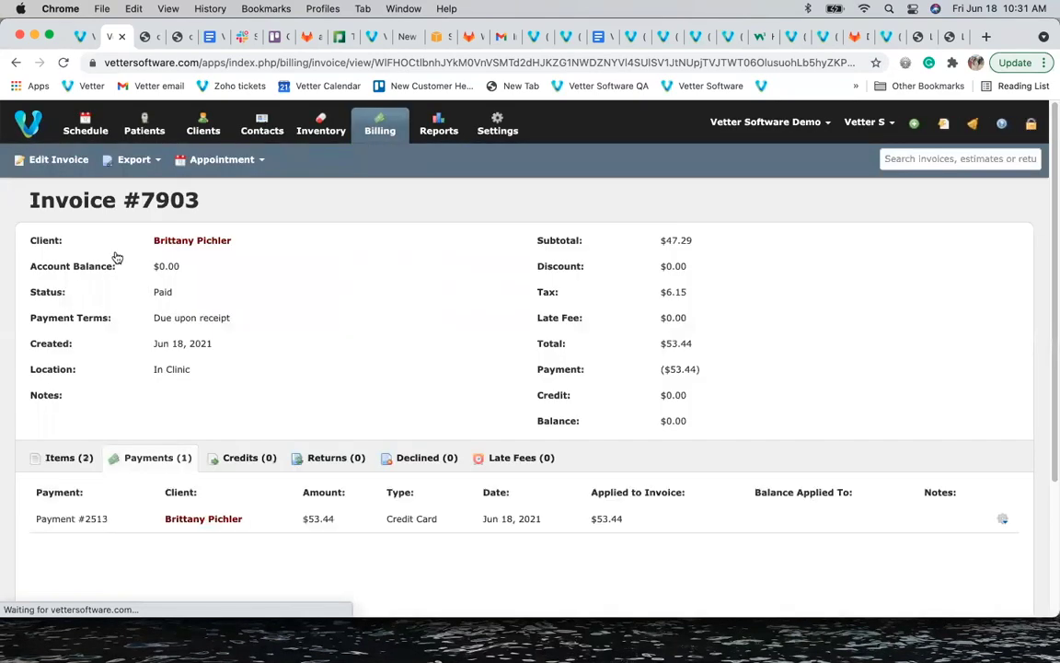
# View the invoice's email and print export options, then check its credits and payments lists.
pyautogui.click(145, 165)
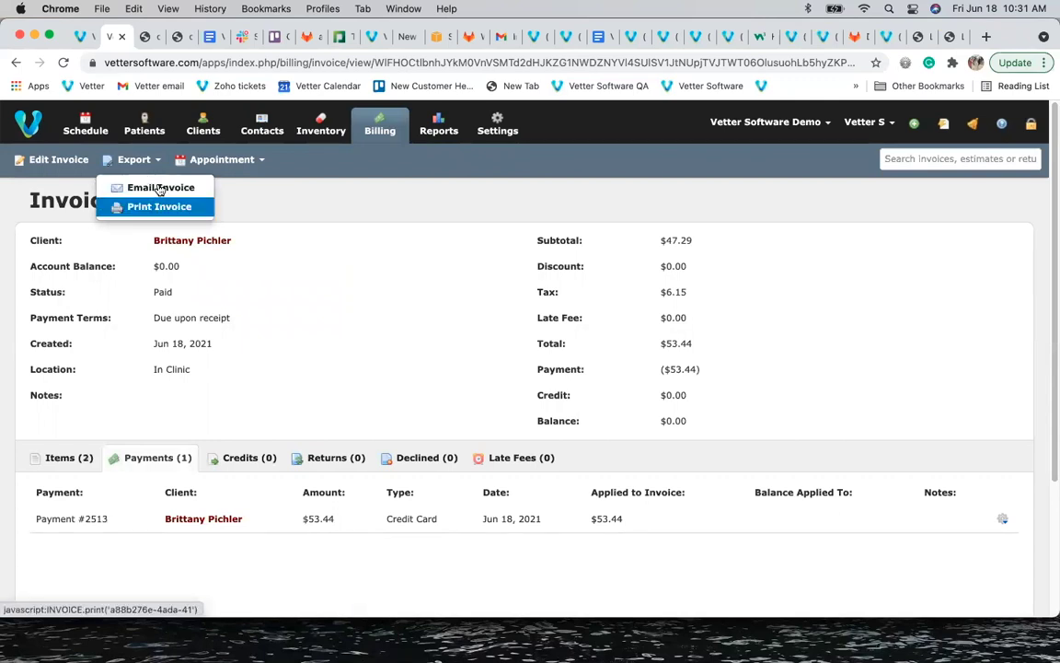
pyautogui.click(241, 458)
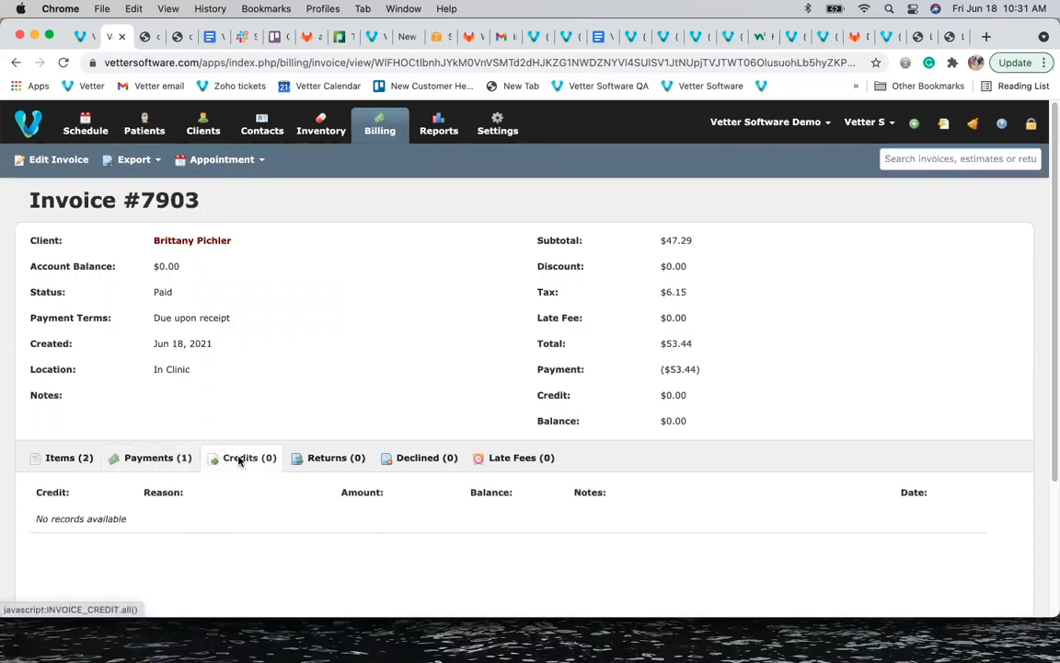
pyautogui.click(163, 457)
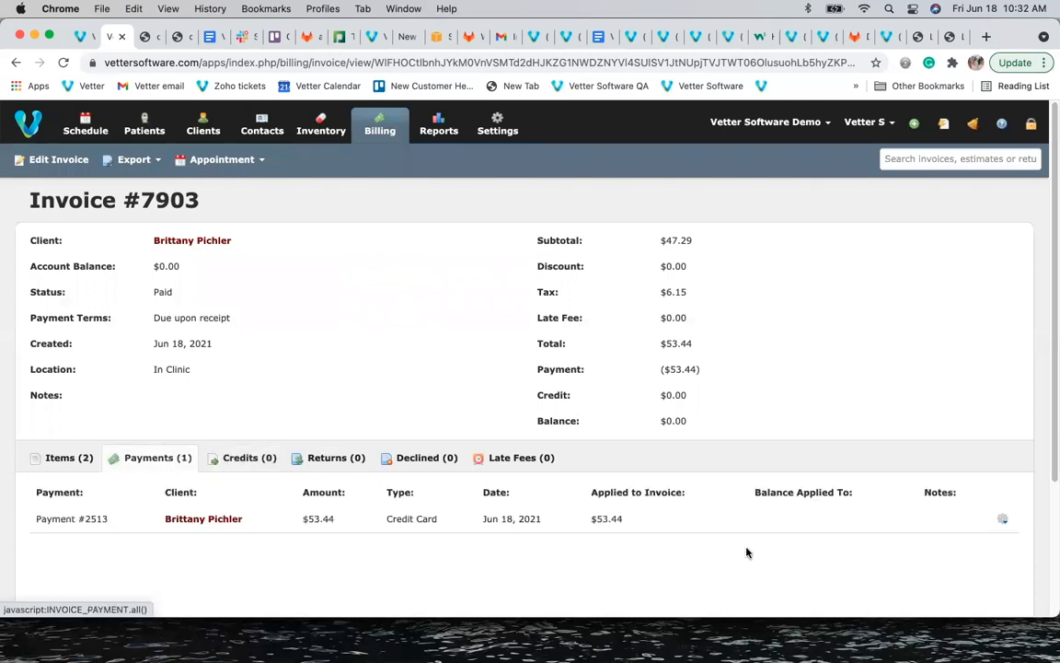
# Delete the Credit Card payment from the invoice and view the invoice's credits.
pyautogui.click(1003, 518)
pyautogui.click(942, 577)
pyautogui.click(660, 261)
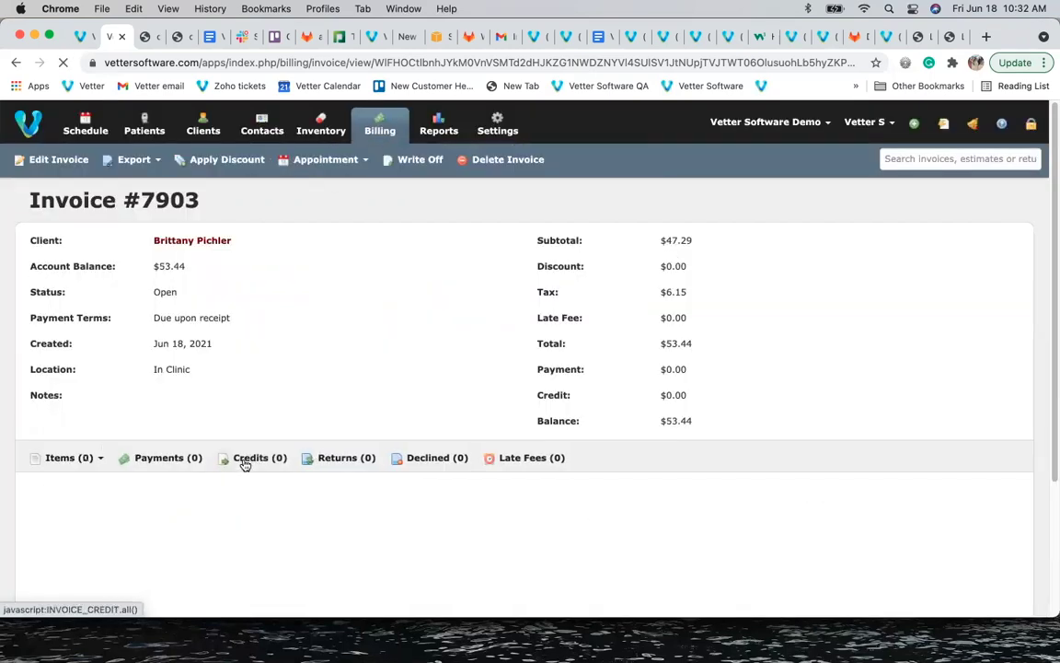
pyautogui.click(249, 460)
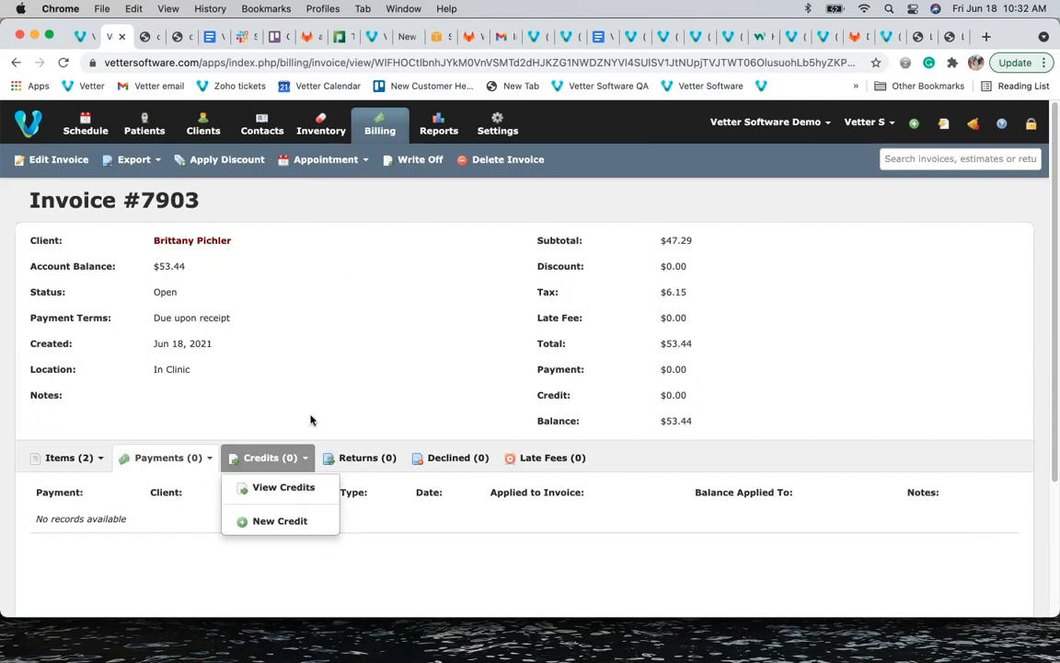
pyautogui.click(285, 489)
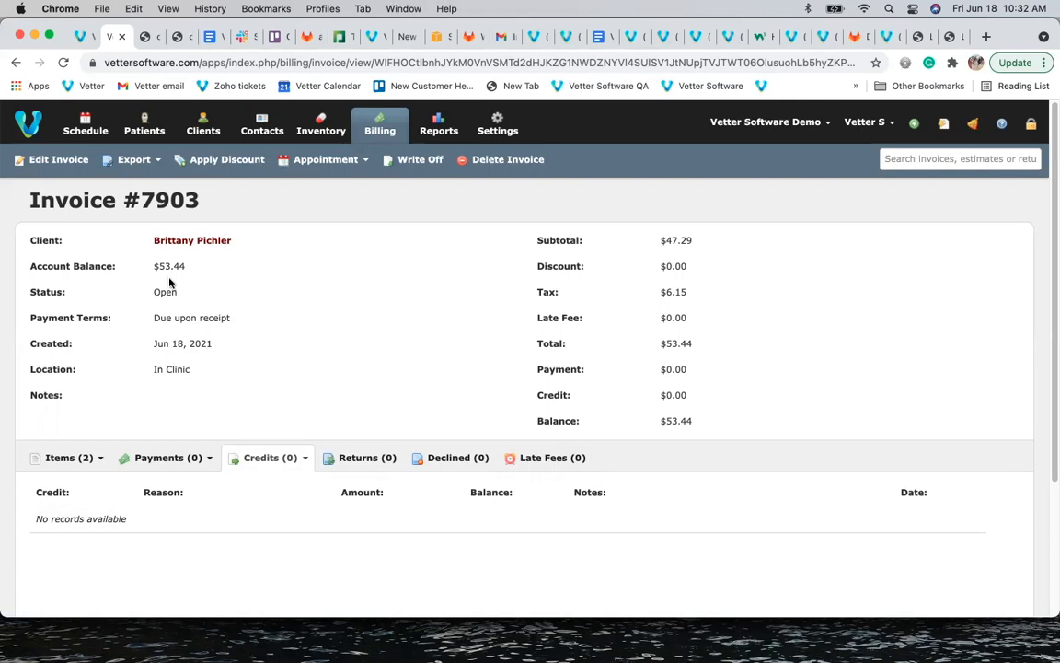
# Return to the schedule and view the form templates for printing the boarding reservation list, closing the dialog without printing.
pyautogui.click(84, 121)
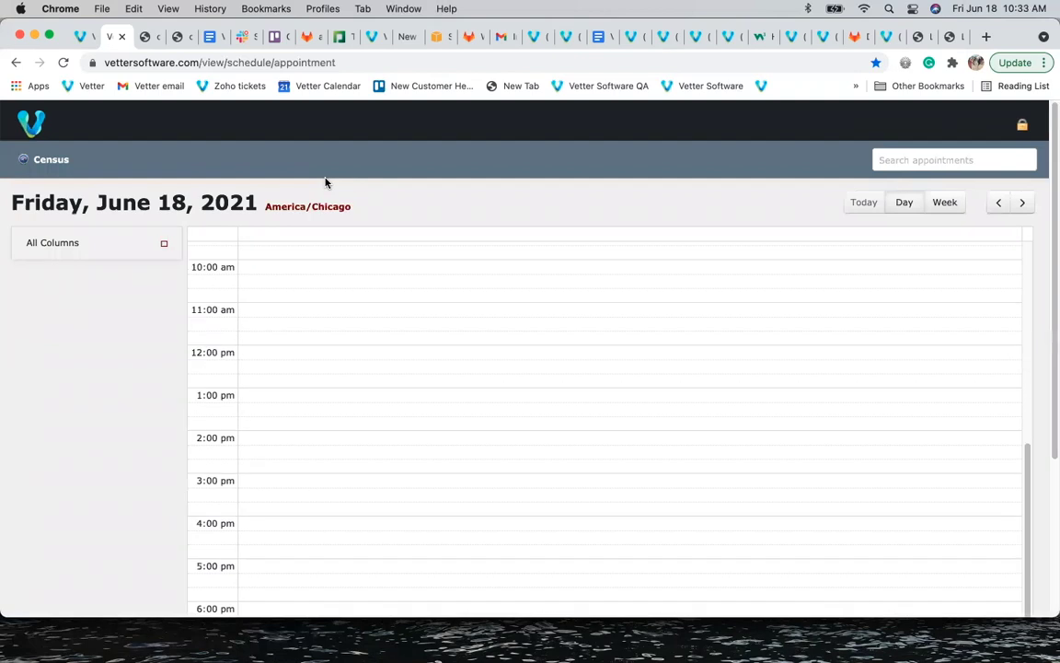
pyautogui.click(387, 165)
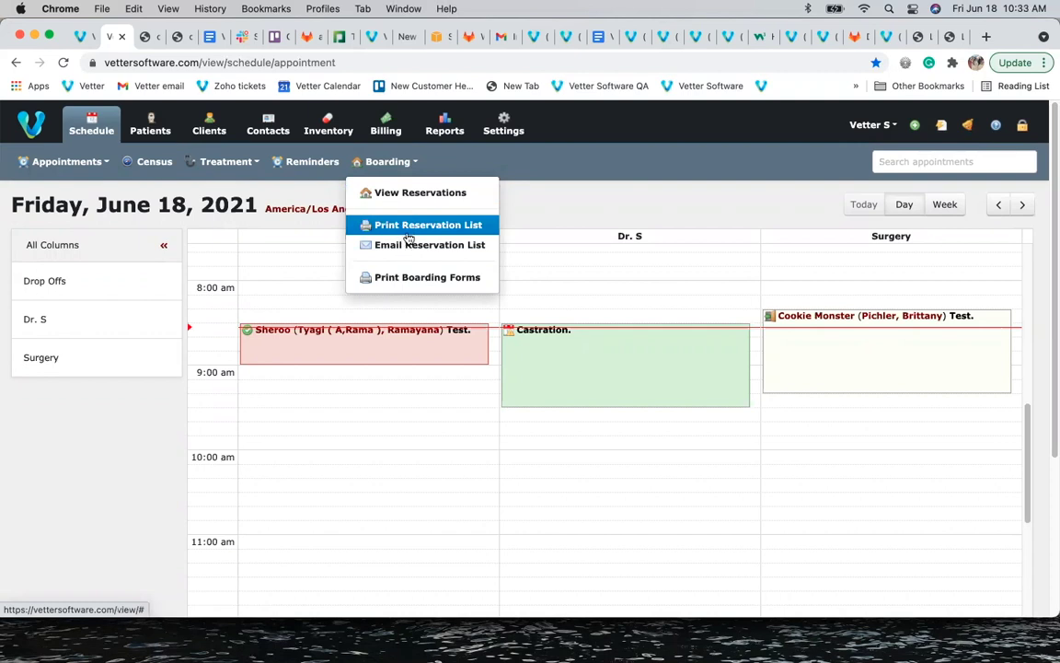
pyautogui.click(414, 278)
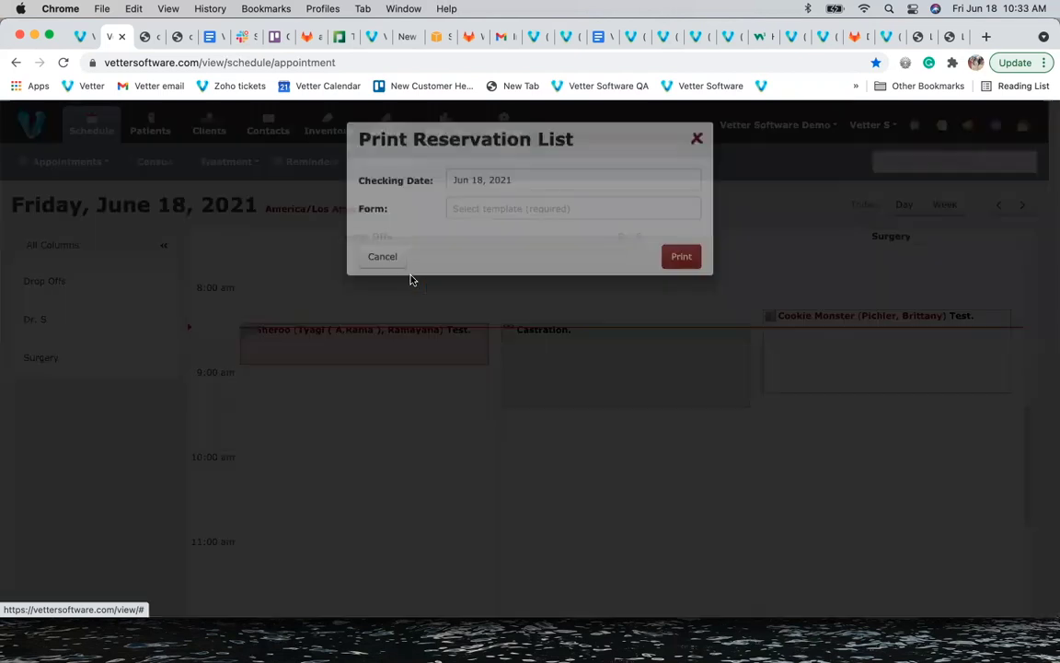
pyautogui.click(496, 230)
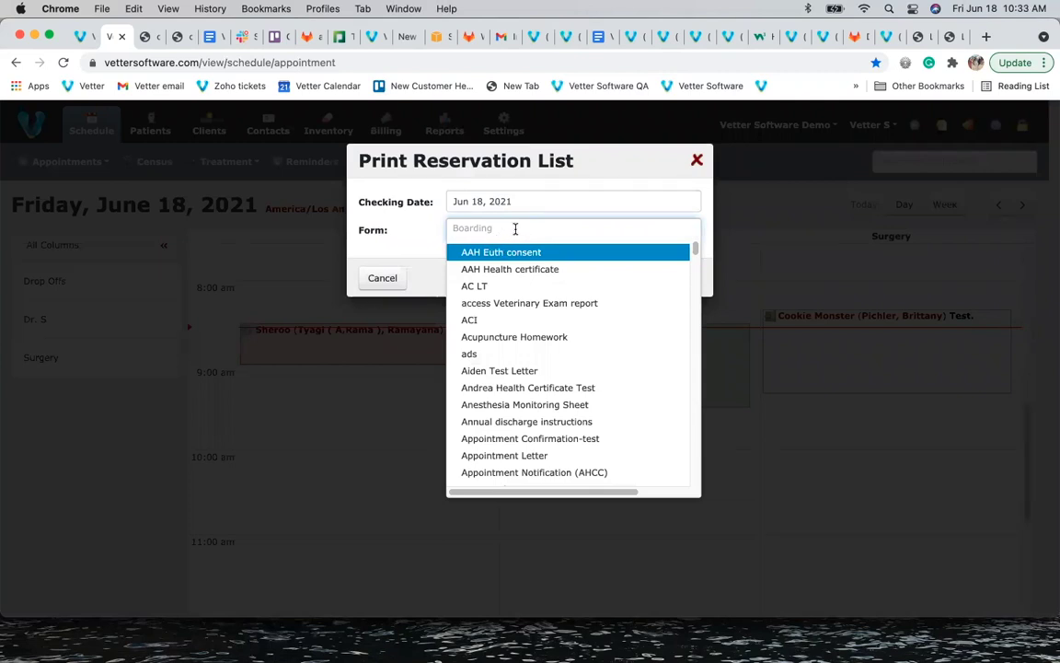
pyautogui.click(693, 166)
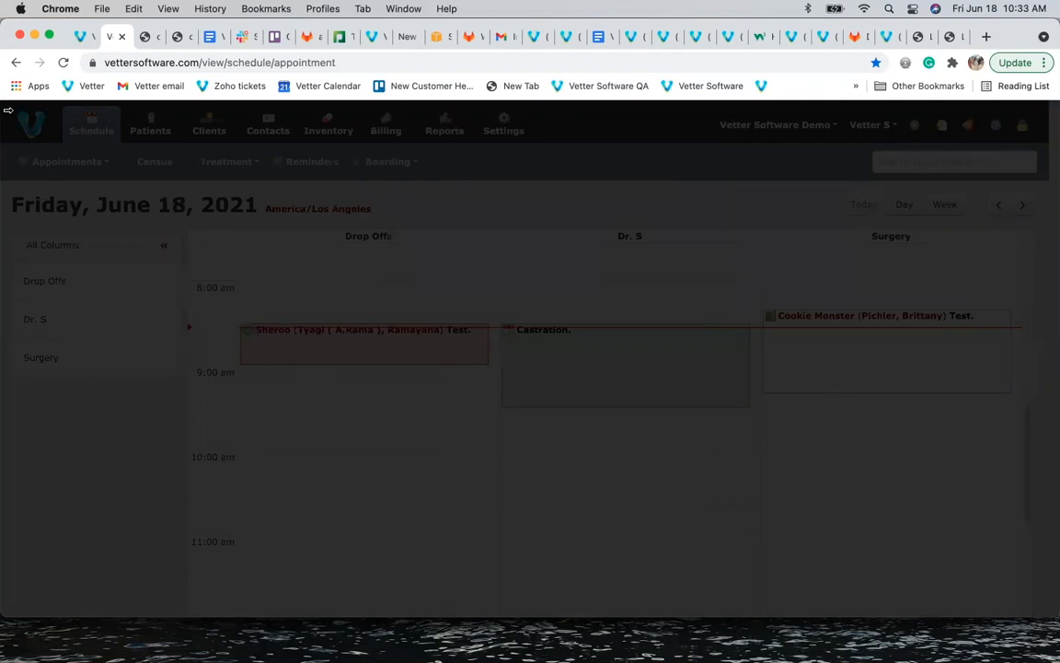
pyautogui.click(62, 64)
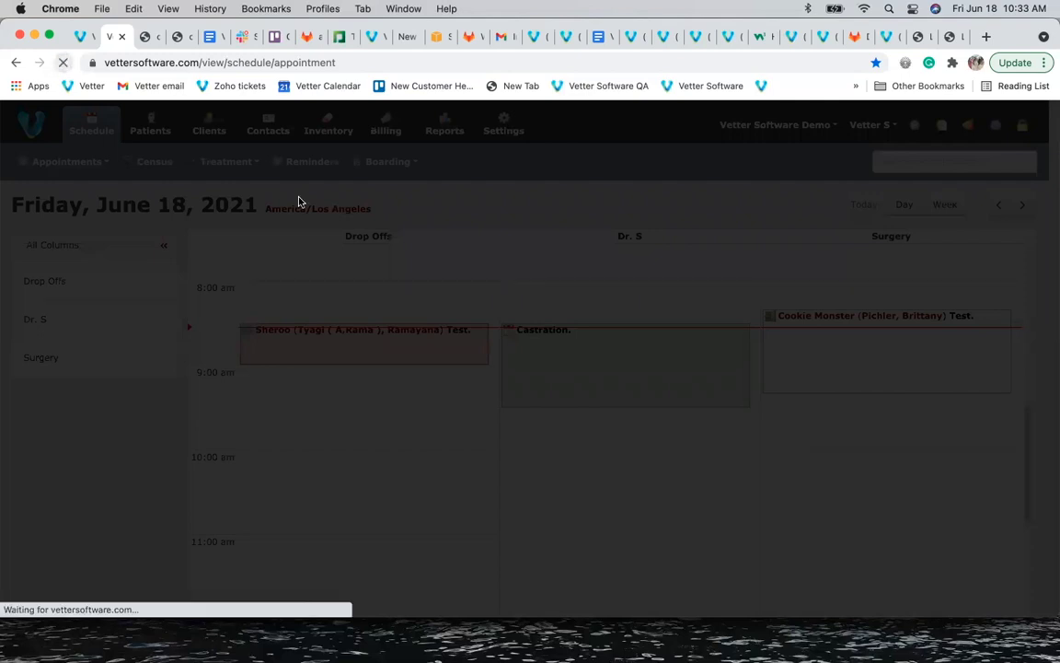
# Open the boarding reservations calendar and view its date range choices.
pyautogui.click(381, 125)
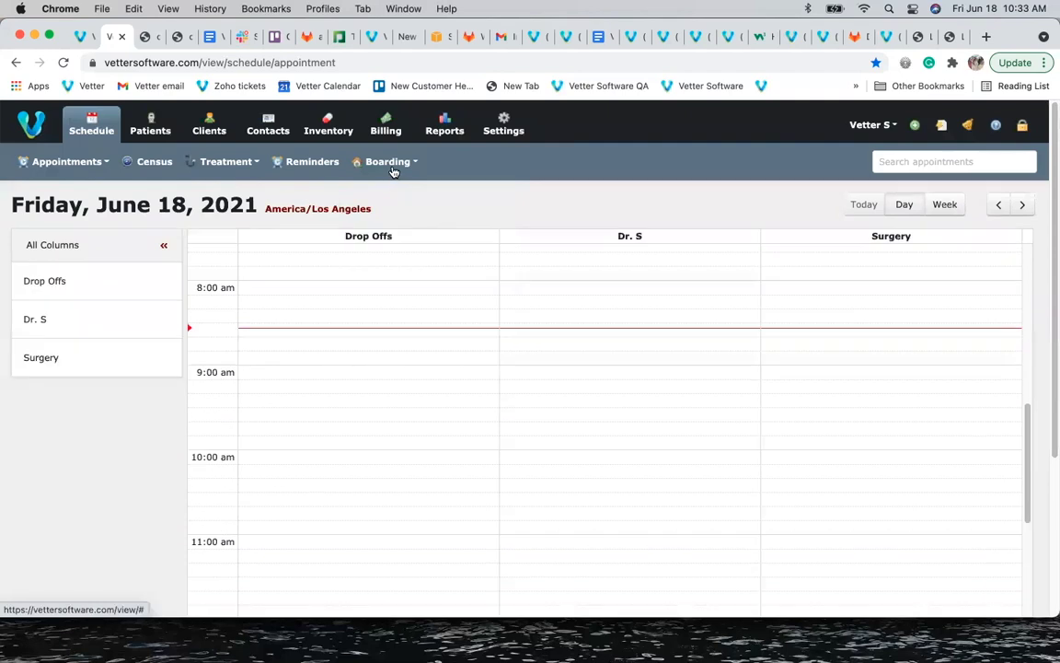
pyautogui.click(394, 170)
pyautogui.click(394, 194)
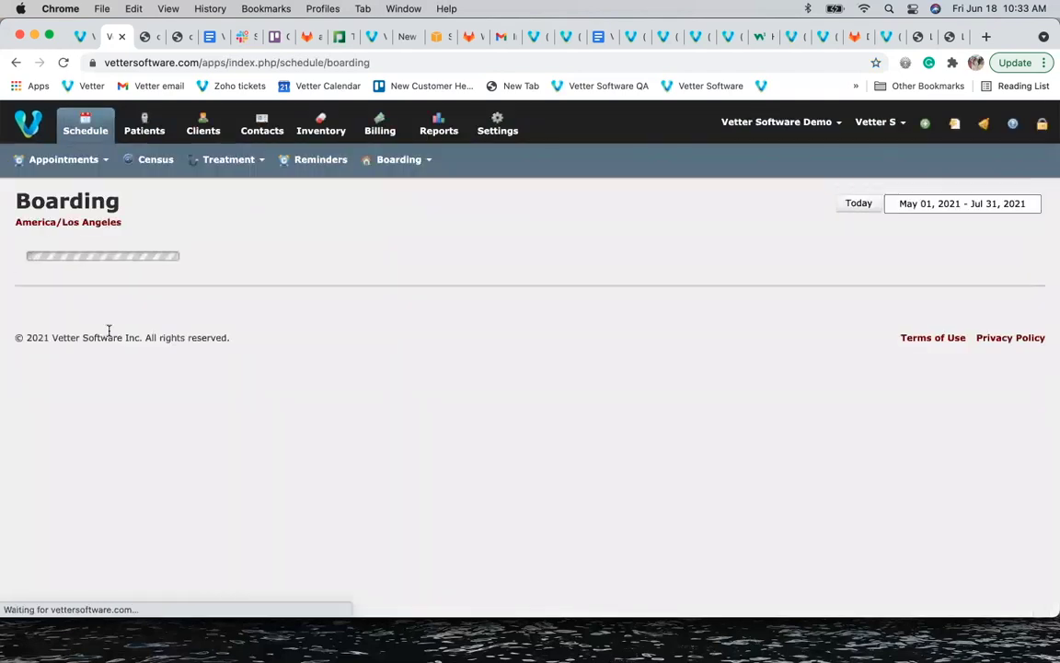
pyautogui.click(901, 203)
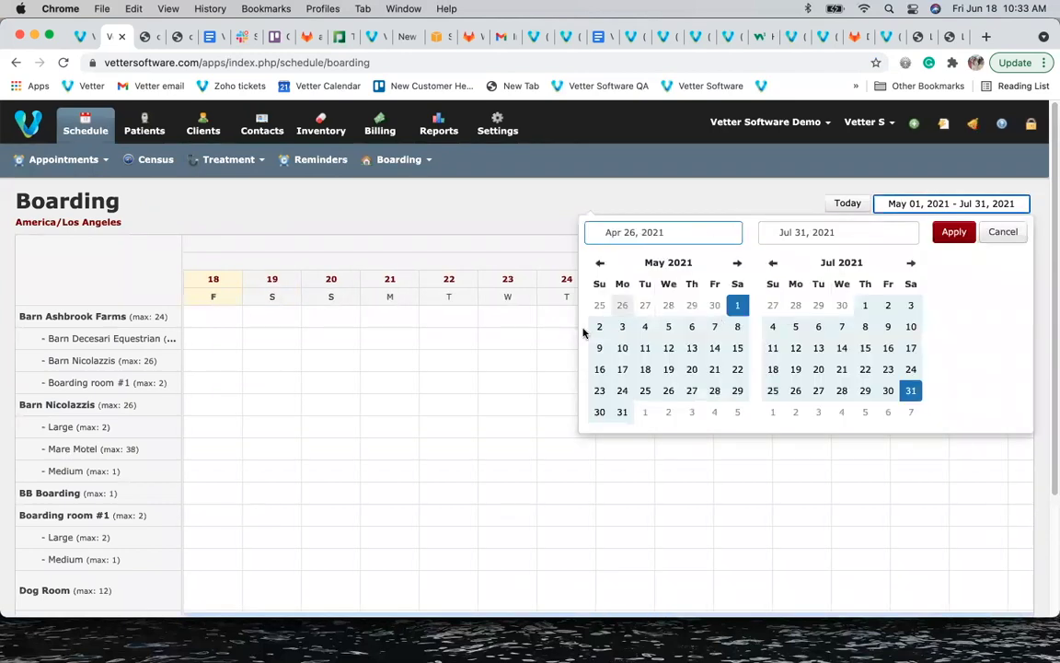
pyautogui.click(352, 209)
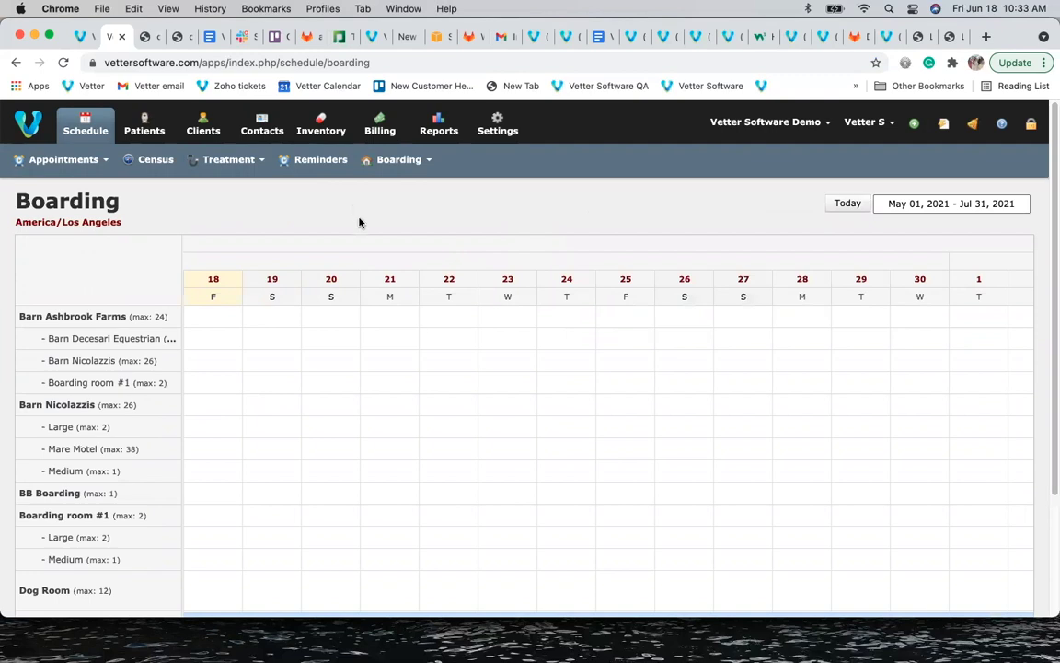
# Start a Barn Ashbrook Farms boarding reservation with check-in on Jun 19, 2021, and select the existing client by name.
pyautogui.click(267, 428)
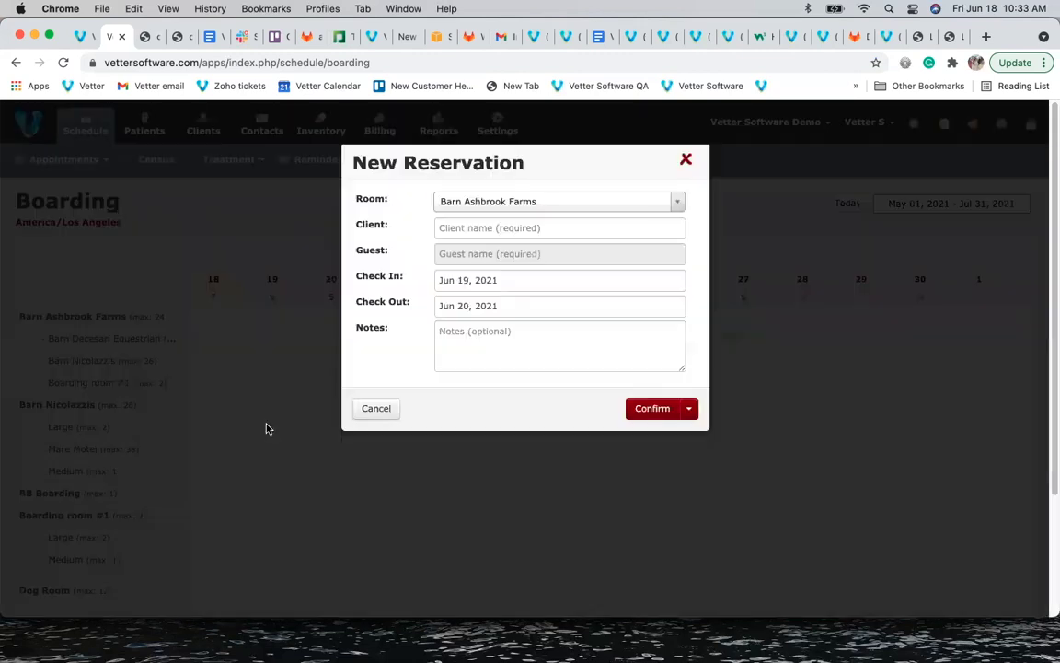
pyautogui.click(522, 210)
pyautogui.click(489, 245)
pyautogui.click(486, 227)
pyautogui.write('rama')
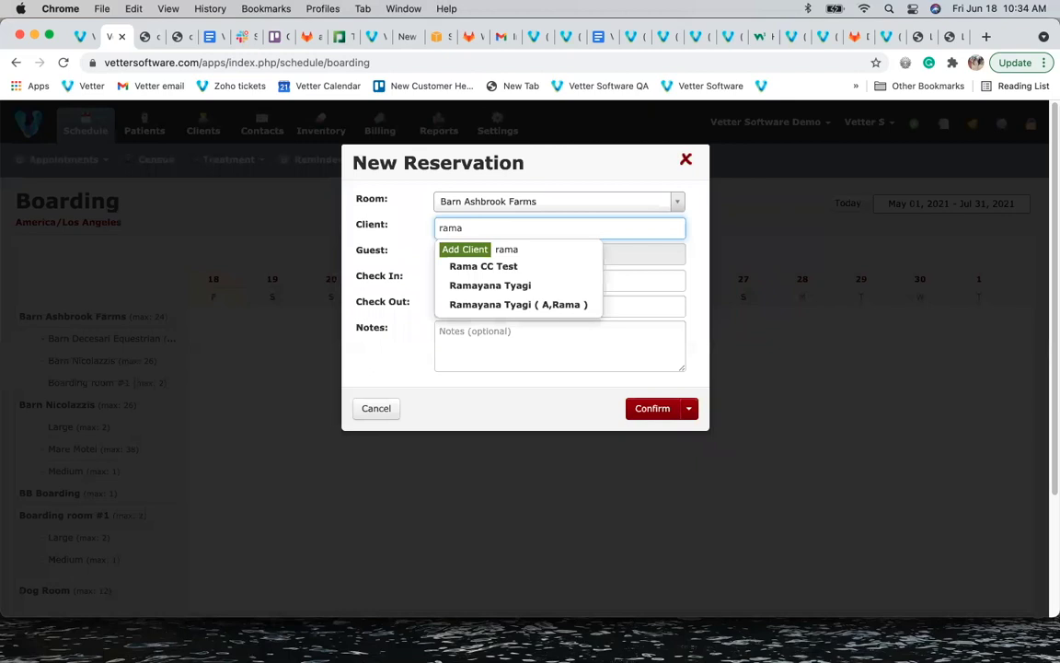
pyautogui.click(518, 303)
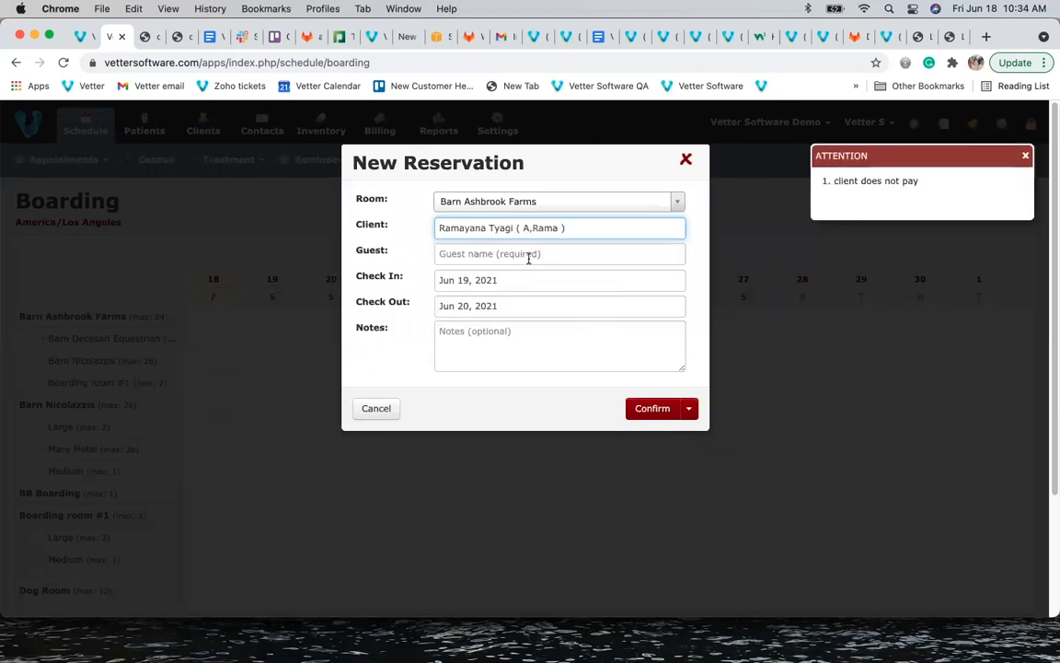
pyautogui.tripleClick(574, 223)
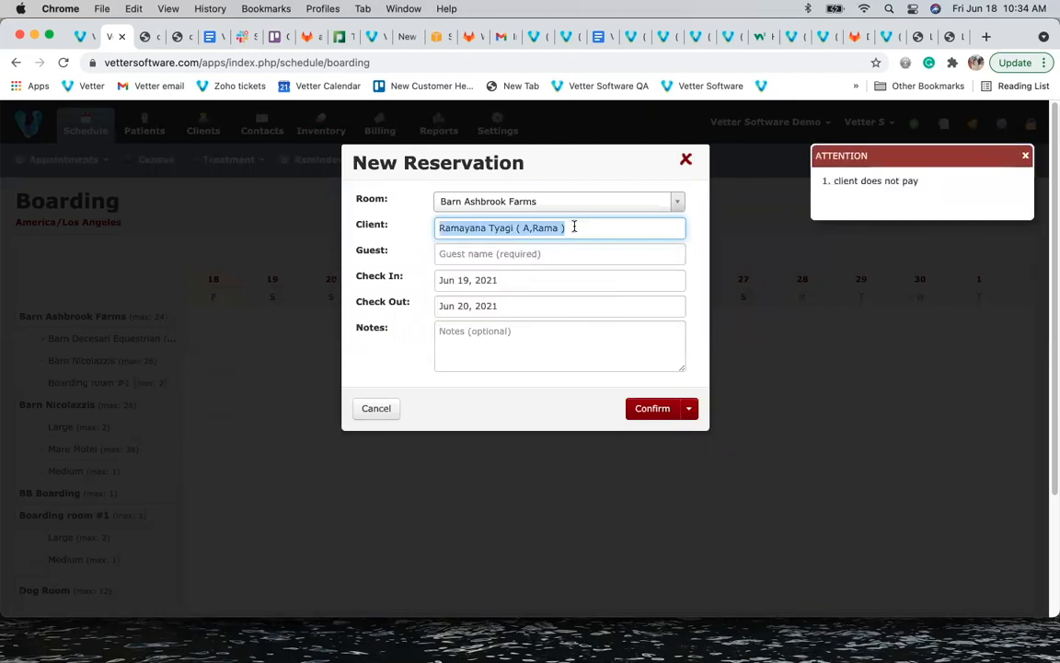
# Choose Sheroo as the guest, set check-out to Jun 25, 2021, and proceed to the reservation's confirmation options.
pyautogui.click(558, 251)
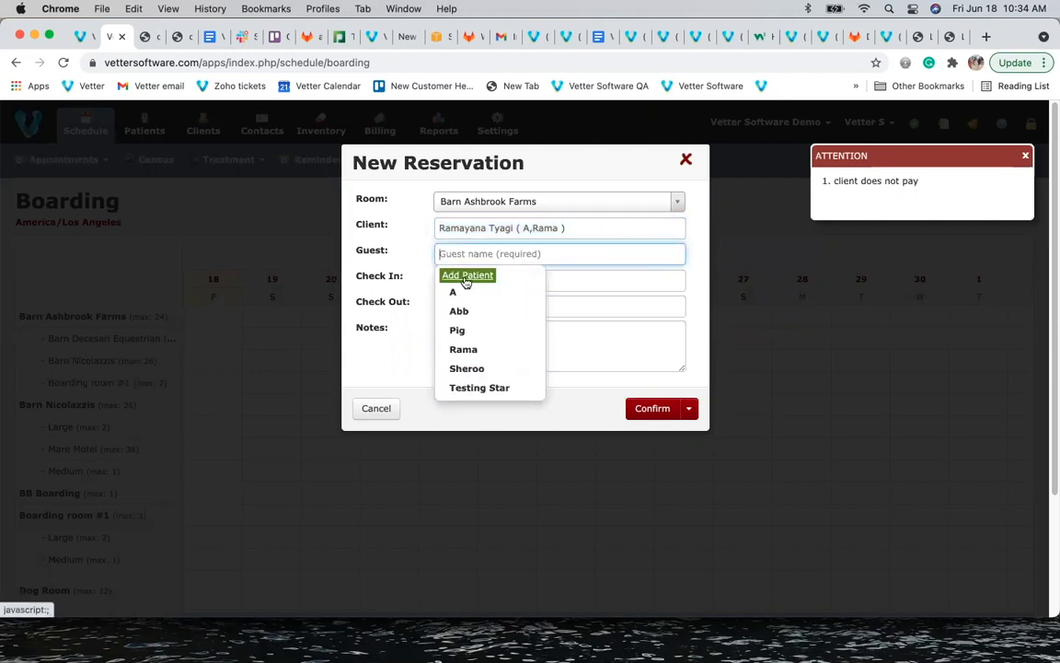
pyautogui.click(472, 369)
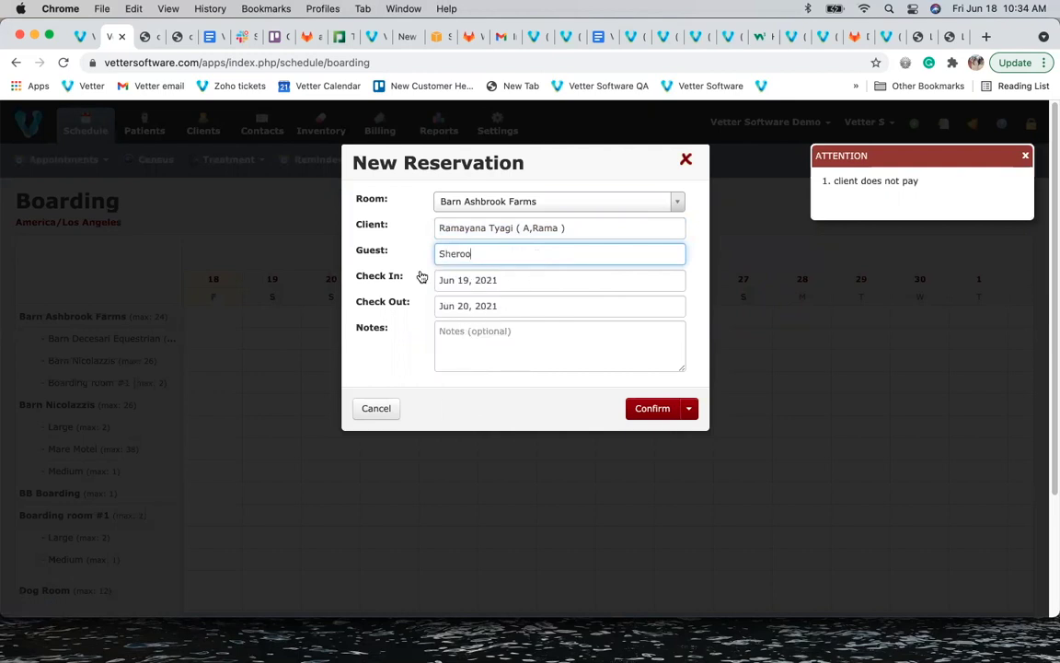
pyautogui.click(454, 309)
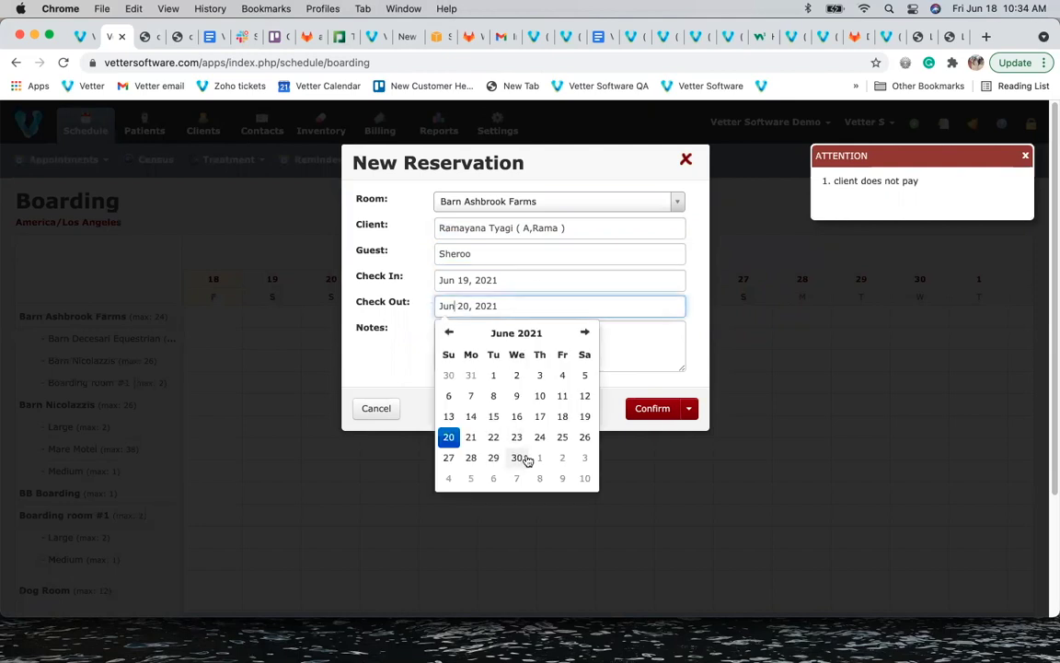
pyautogui.click(562, 436)
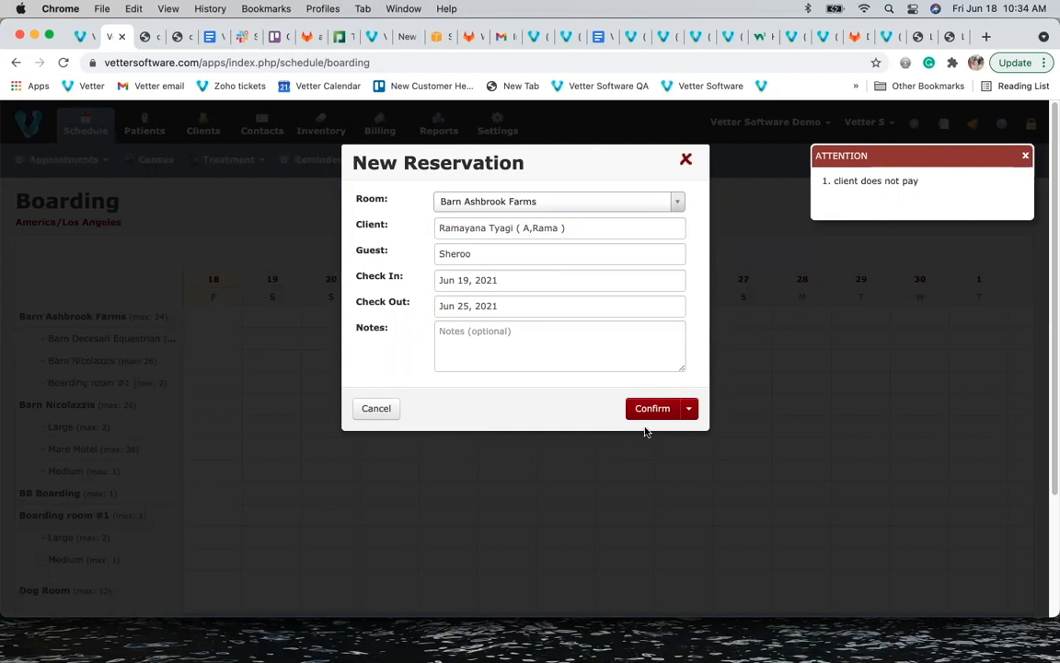
pyautogui.click(650, 410)
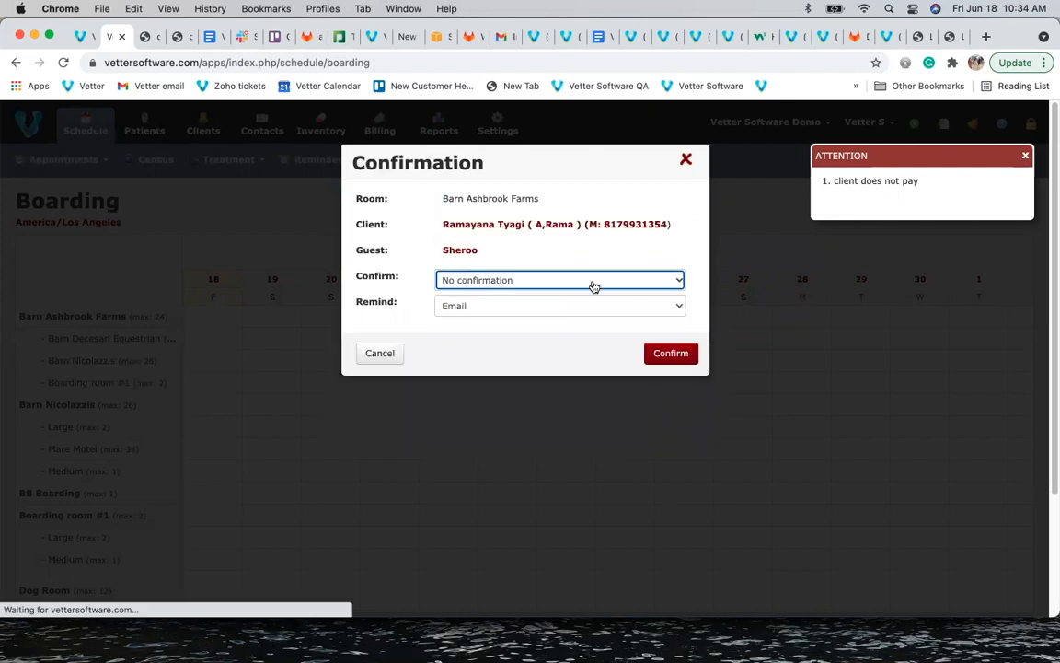
# Set the reservation's reminder to No Reminder and save the booking with no confirmation sent.
pyautogui.click(500, 308)
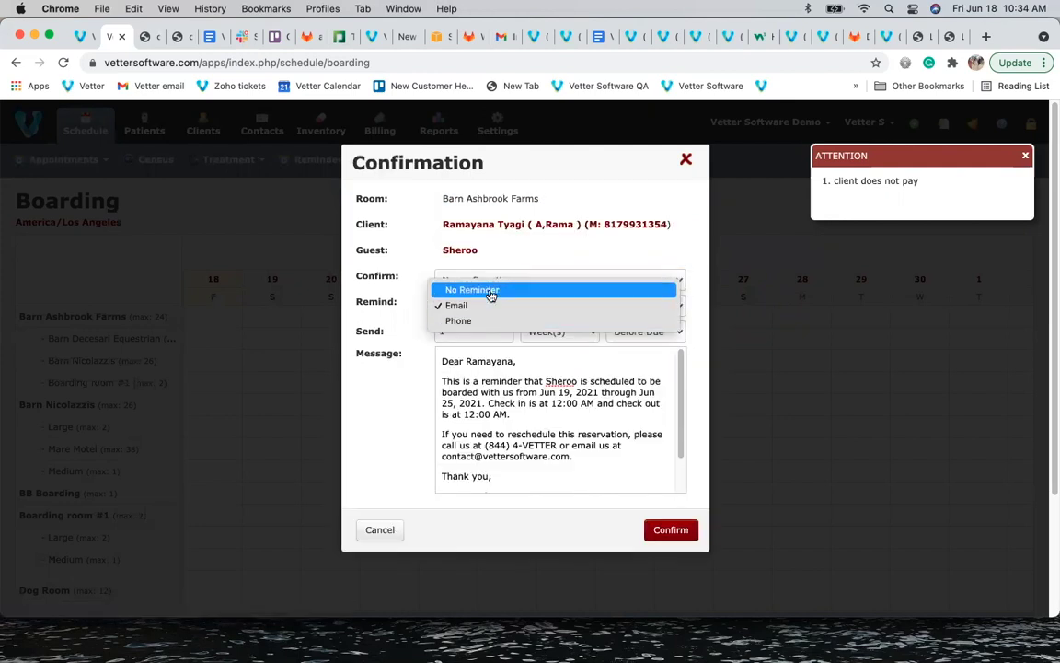
pyautogui.click(491, 294)
pyautogui.click(653, 355)
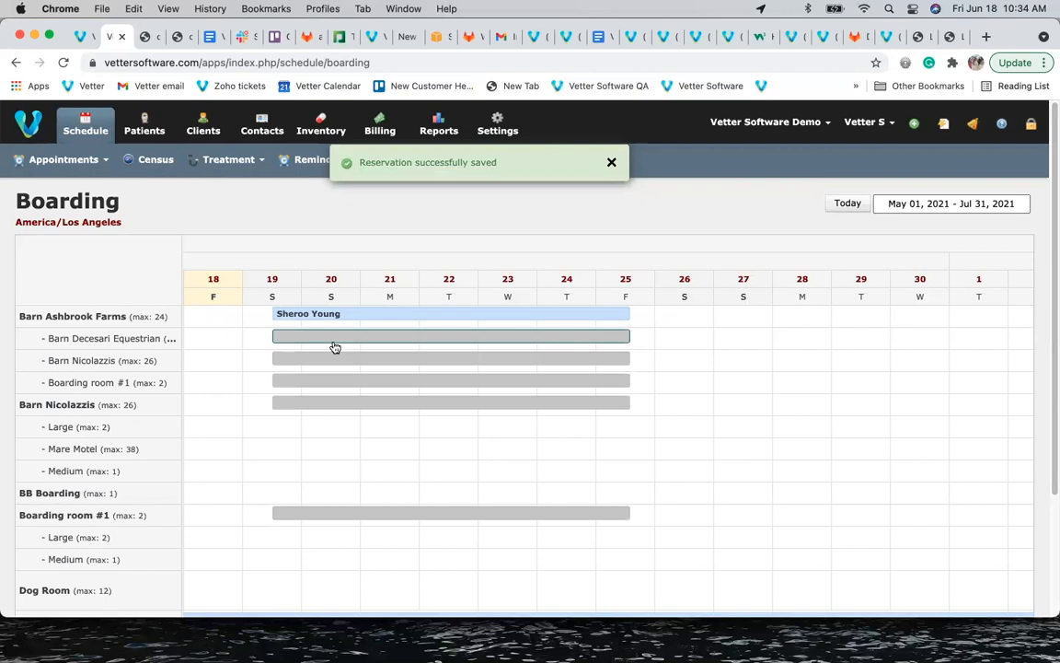
# Check in Sheroo's Barn Ashbrook Farms reservation, keeping the Boarding form, existing invoice, no medical note and no cage card.
pyautogui.click(369, 315)
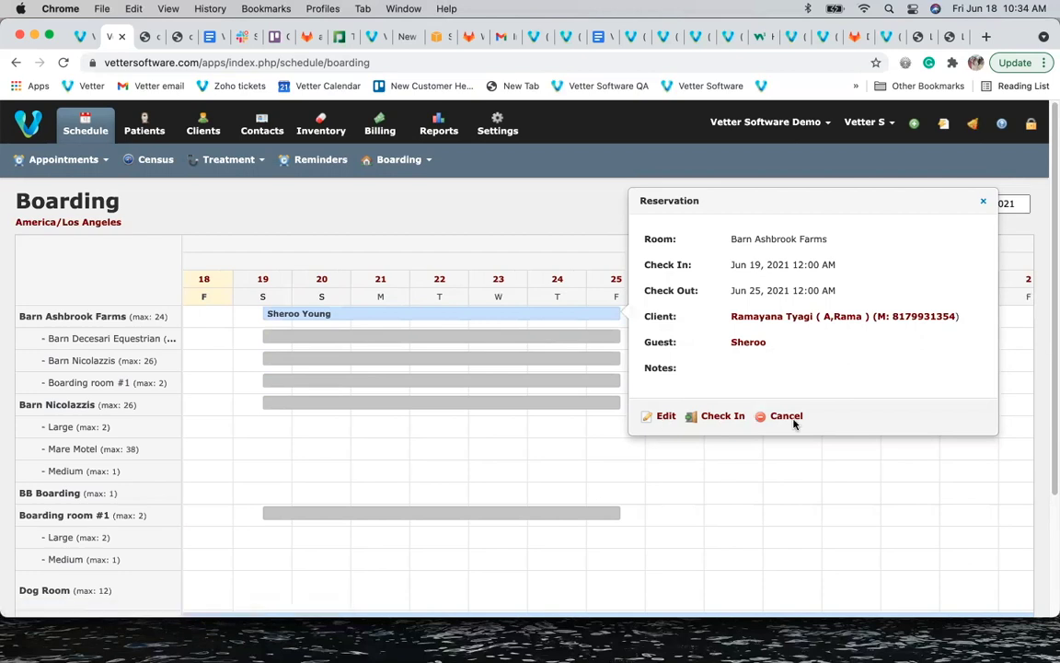
pyautogui.click(726, 419)
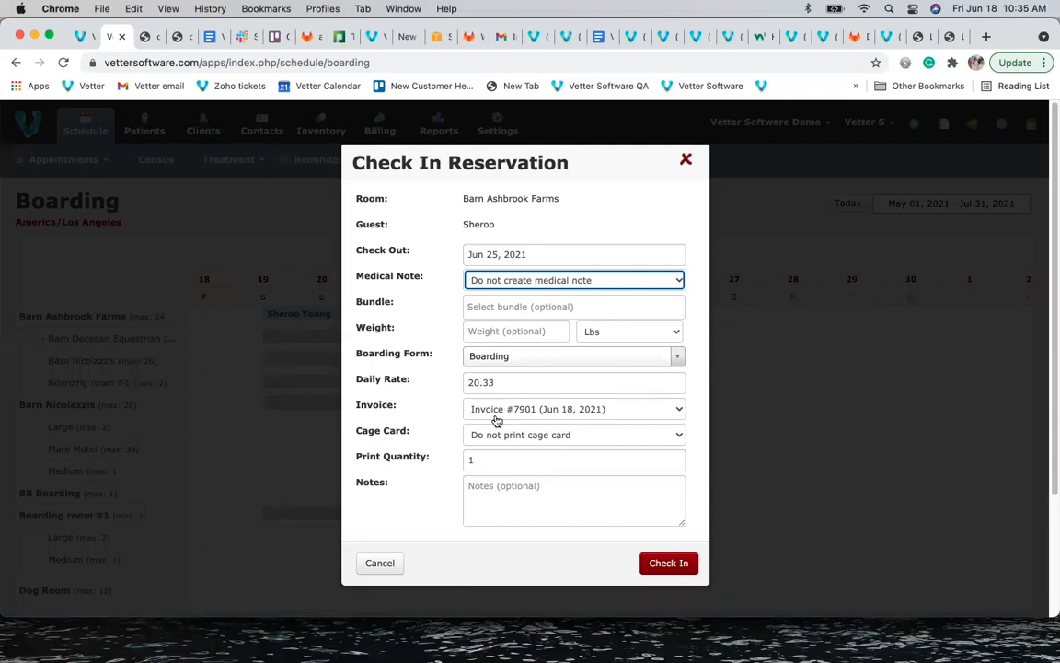
pyautogui.click(667, 565)
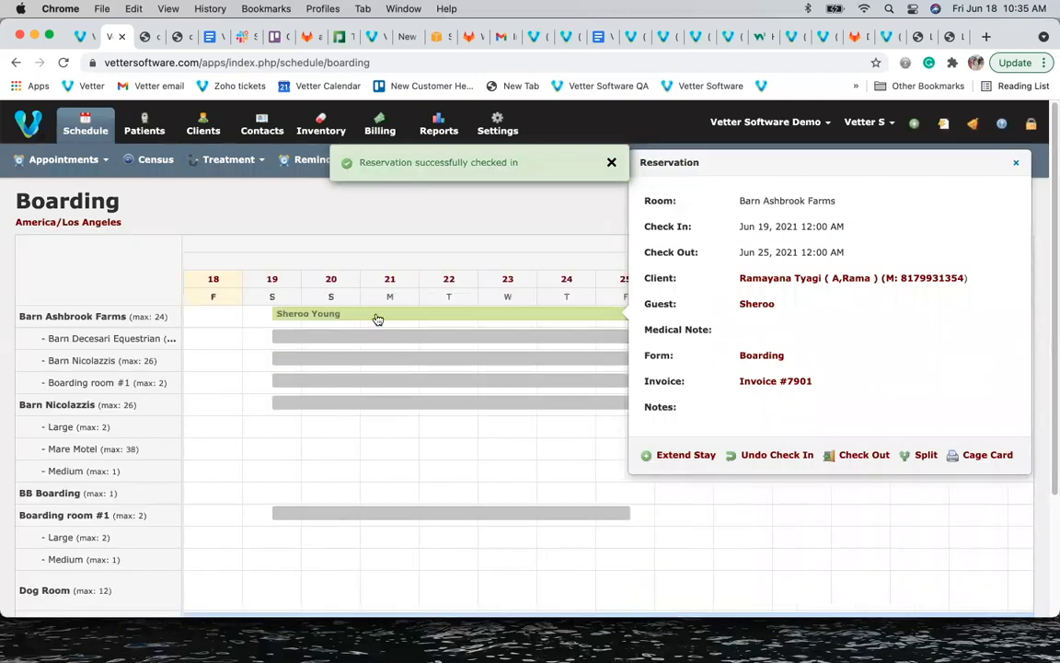
# View the checked-in reservation's details and its stay options, including Extend Stay.
pyautogui.click(377, 317)
pyautogui.click(433, 316)
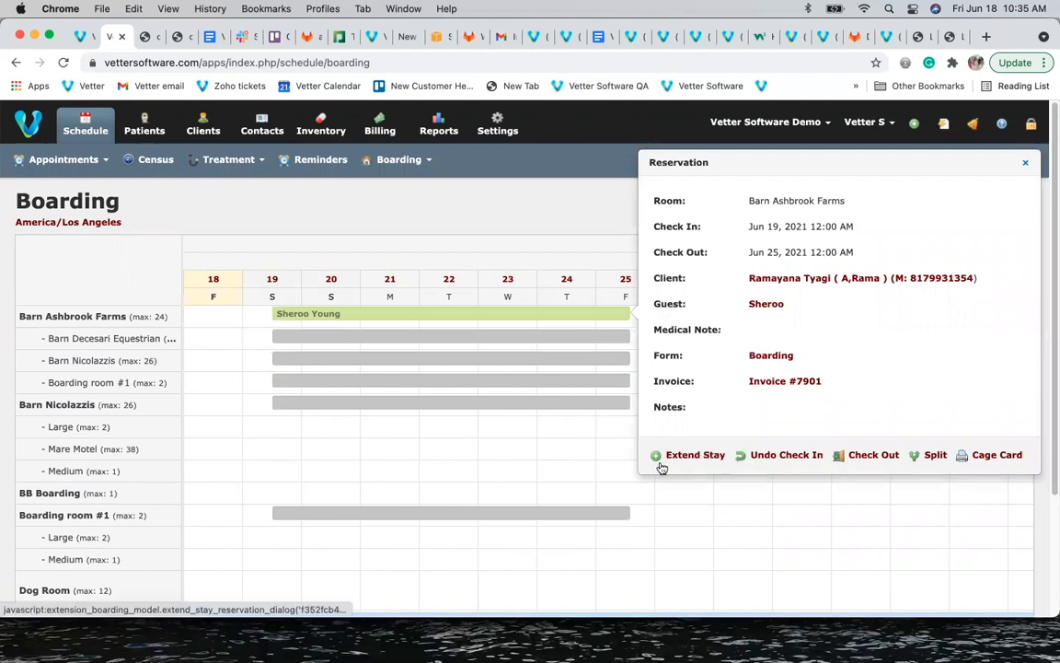
pyautogui.click(682, 465)
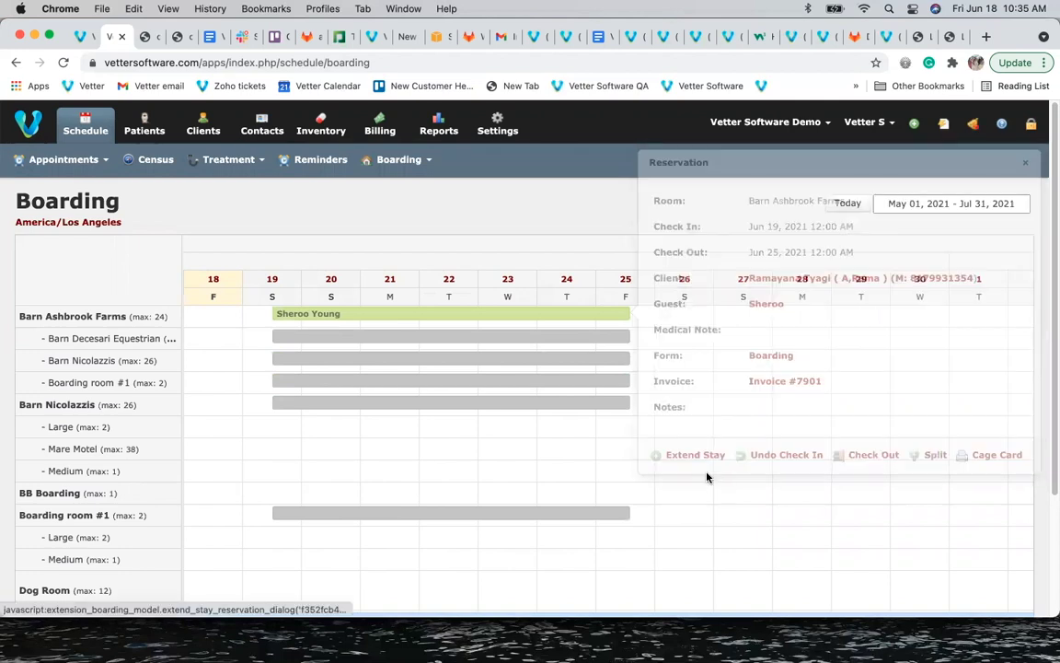
# Check Sheroo out of boarding on Jun 19, 2021, accepting an automatic client credit for the invoice overpayment.
pyautogui.click(522, 317)
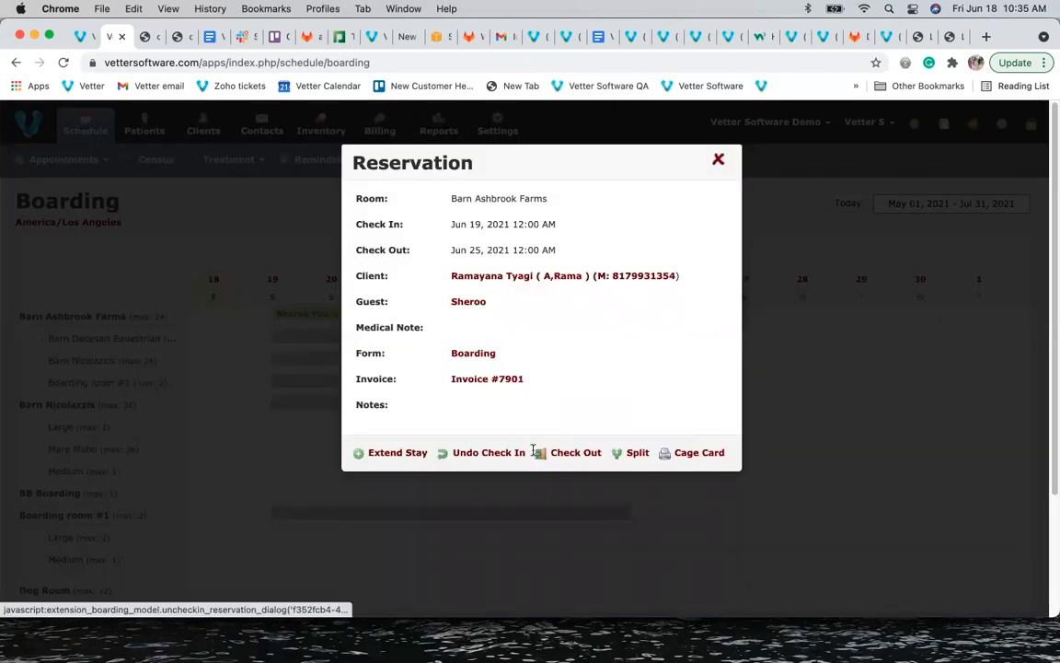
pyautogui.click(573, 453)
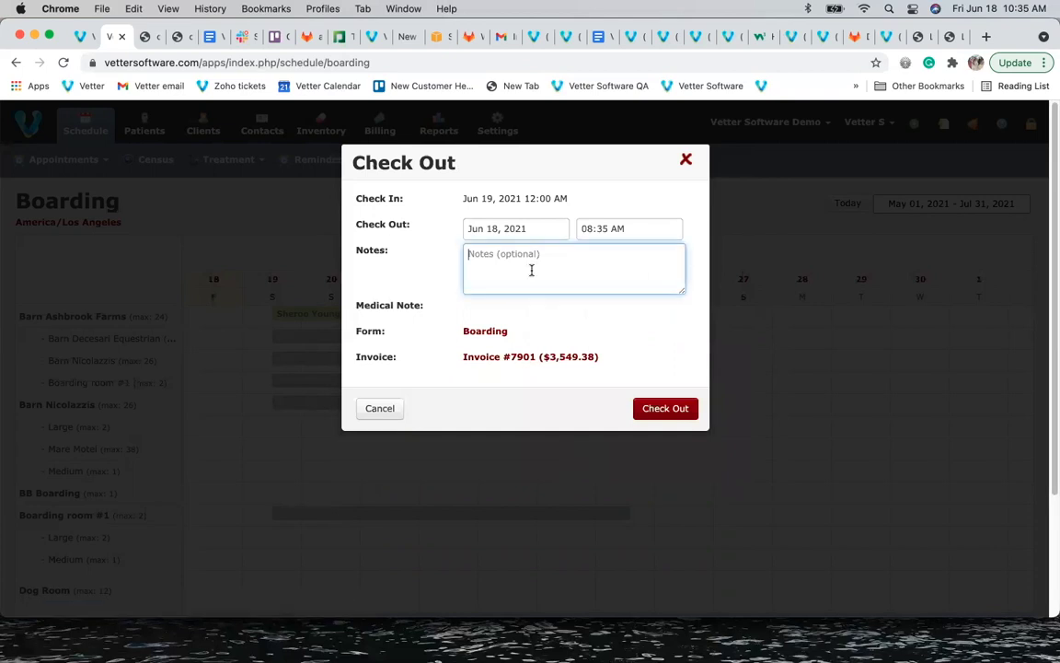
pyautogui.click(647, 411)
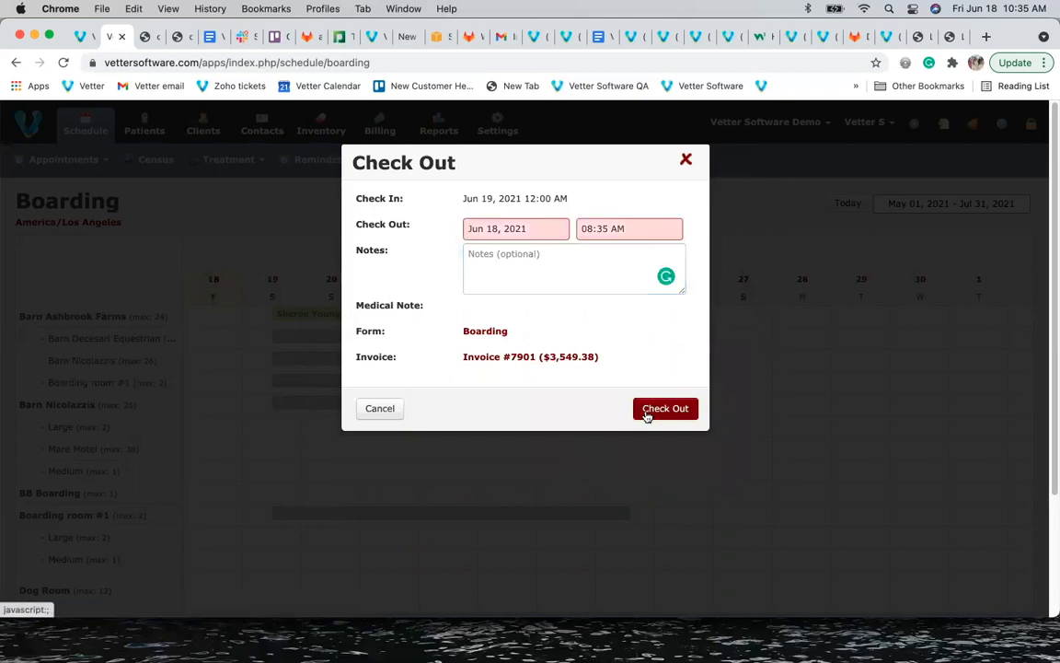
pyautogui.click(492, 226)
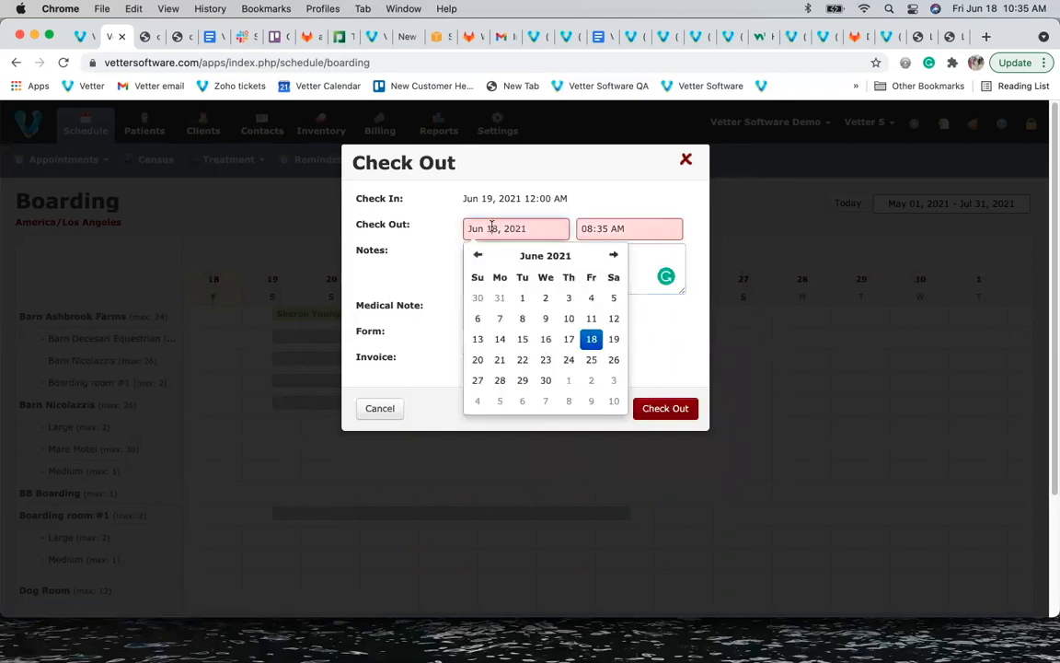
pyautogui.click(614, 339)
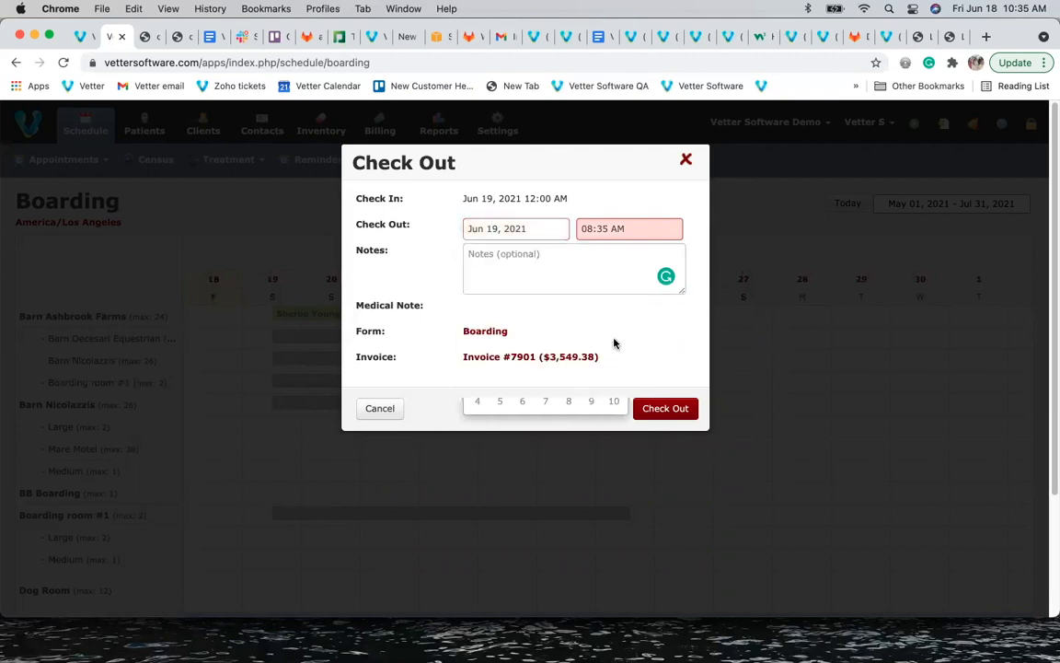
pyautogui.click(656, 409)
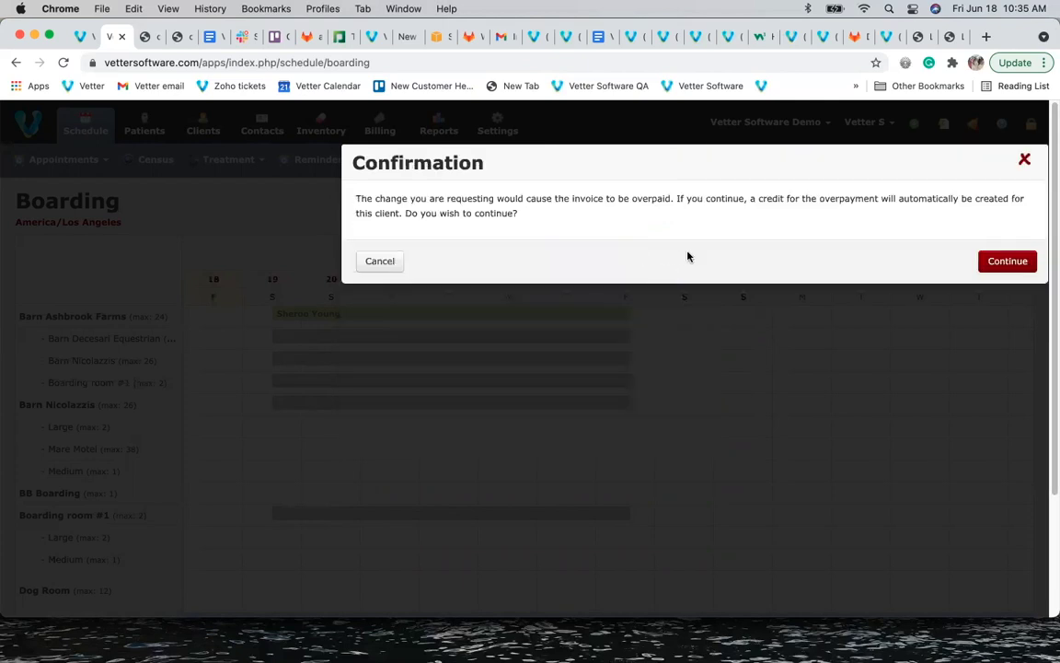
pyautogui.click(1009, 263)
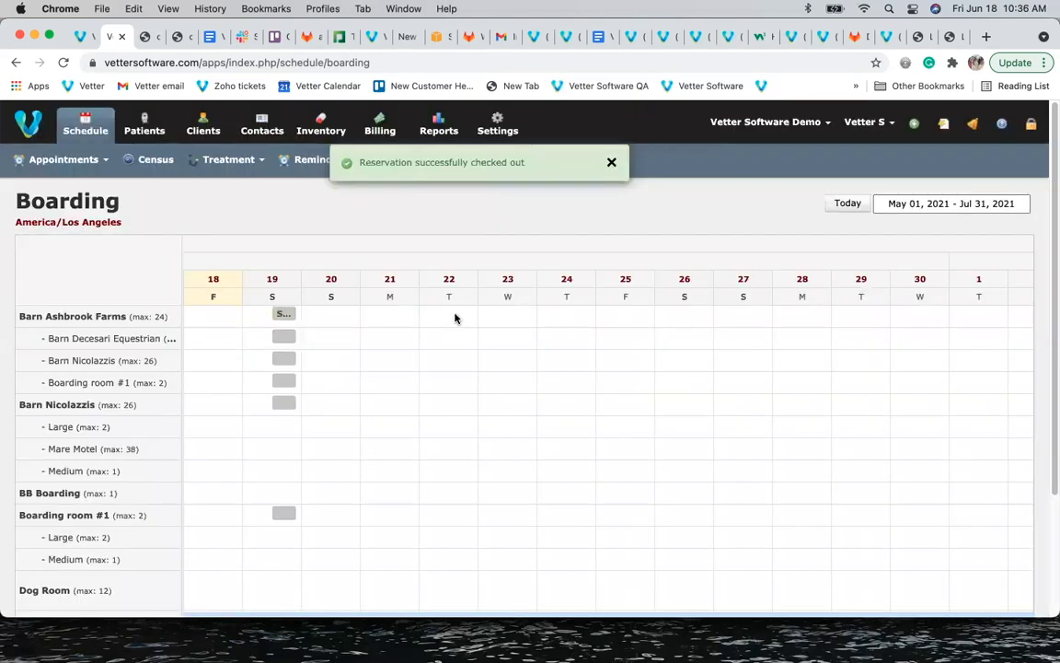
# Review the checked-out reservation's details and the boarding calendar's date range choices.
pyautogui.click(291, 316)
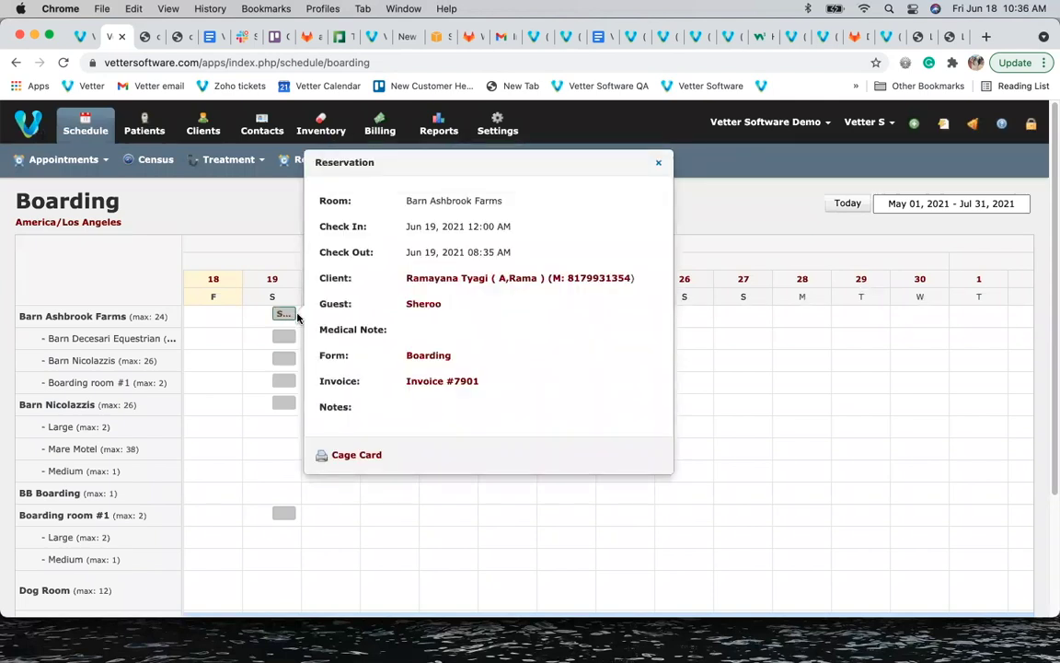
pyautogui.click(287, 249)
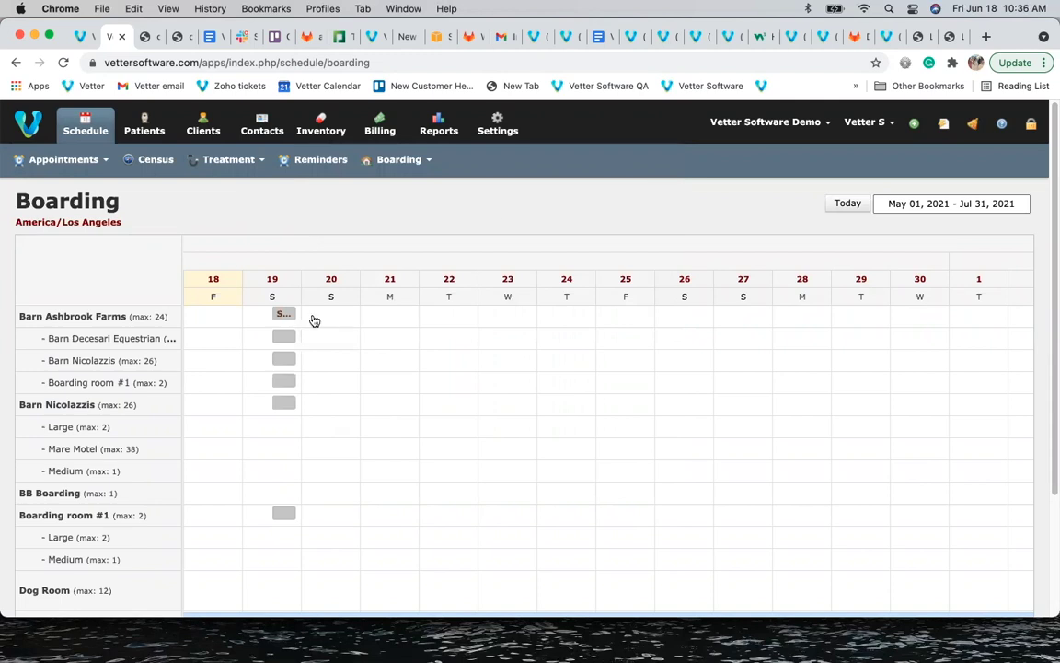
pyautogui.click(897, 207)
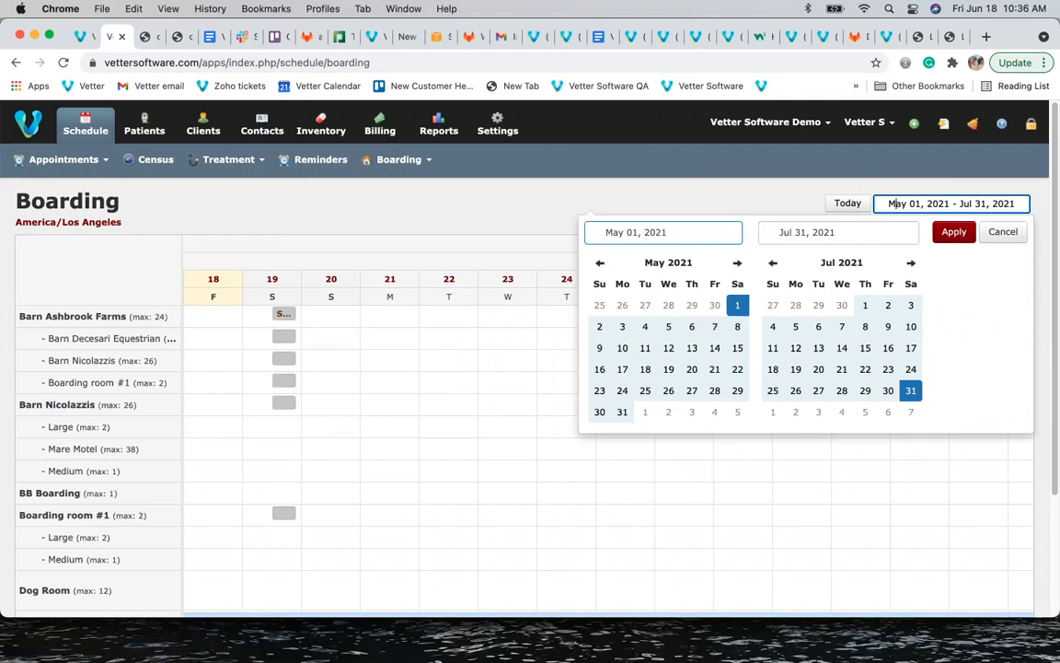
pyautogui.click(768, 181)
# Open the report dashboard and look through the available Schedule and Patients reports.
pyautogui.click(438, 131)
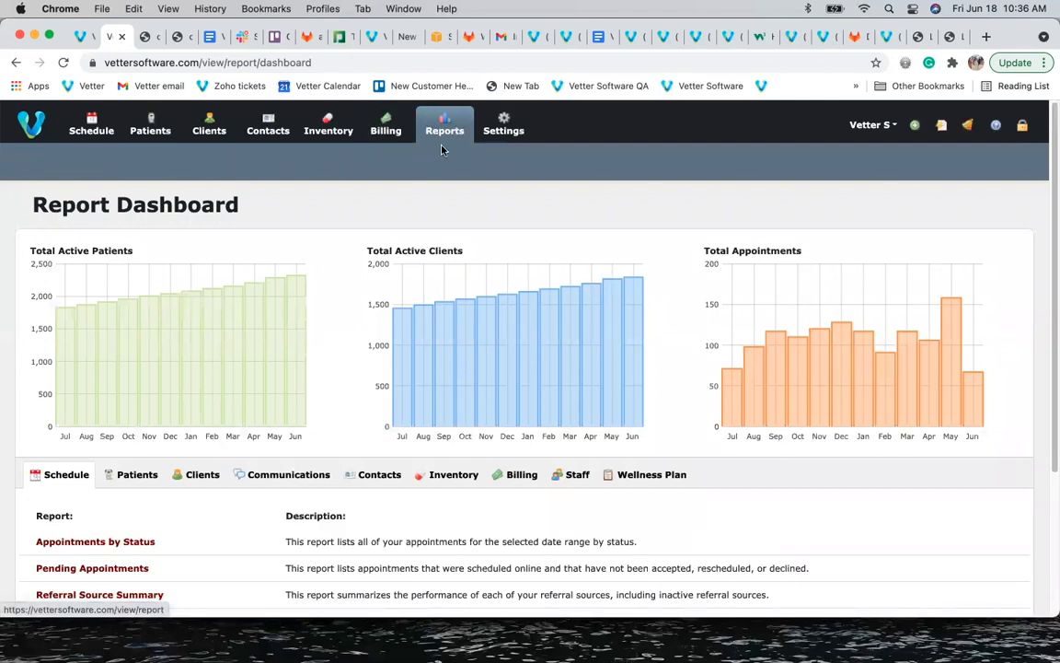
pyautogui.scroll(-1, 350, 359)
pyautogui.scroll(-3, 350, 358)
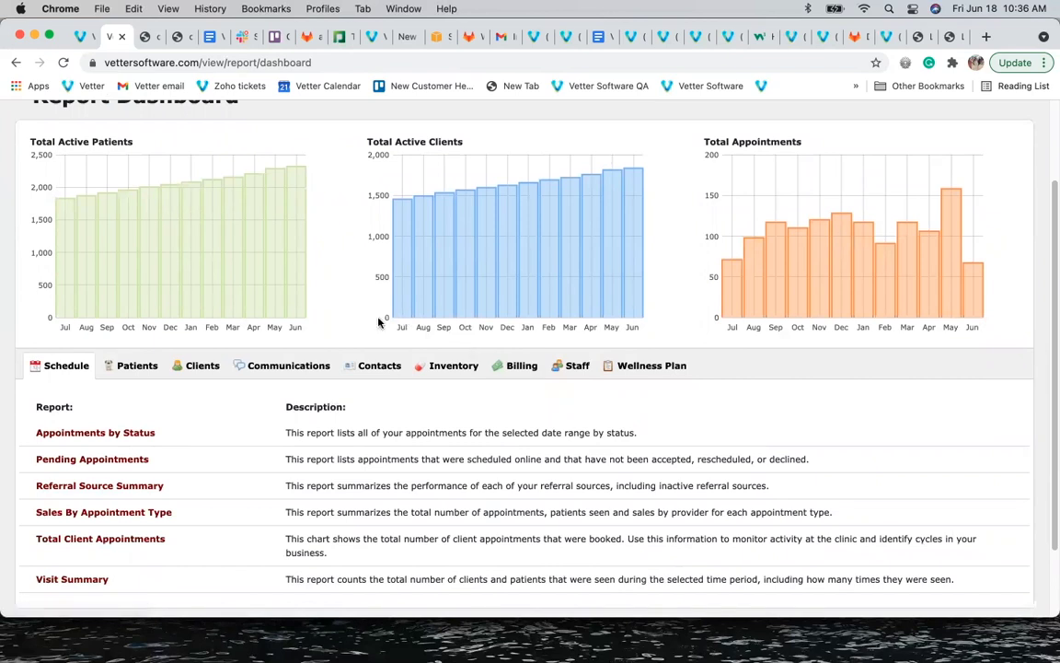
pyautogui.click(124, 376)
pyautogui.scroll(-2, 126, 431)
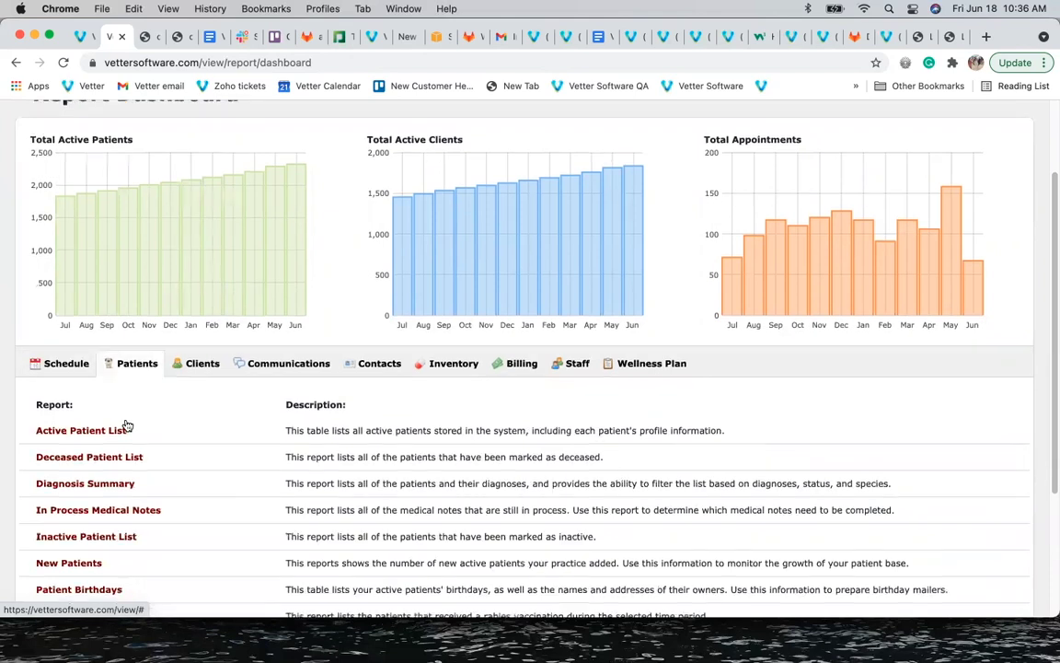
pyautogui.scroll(-3, 127, 424)
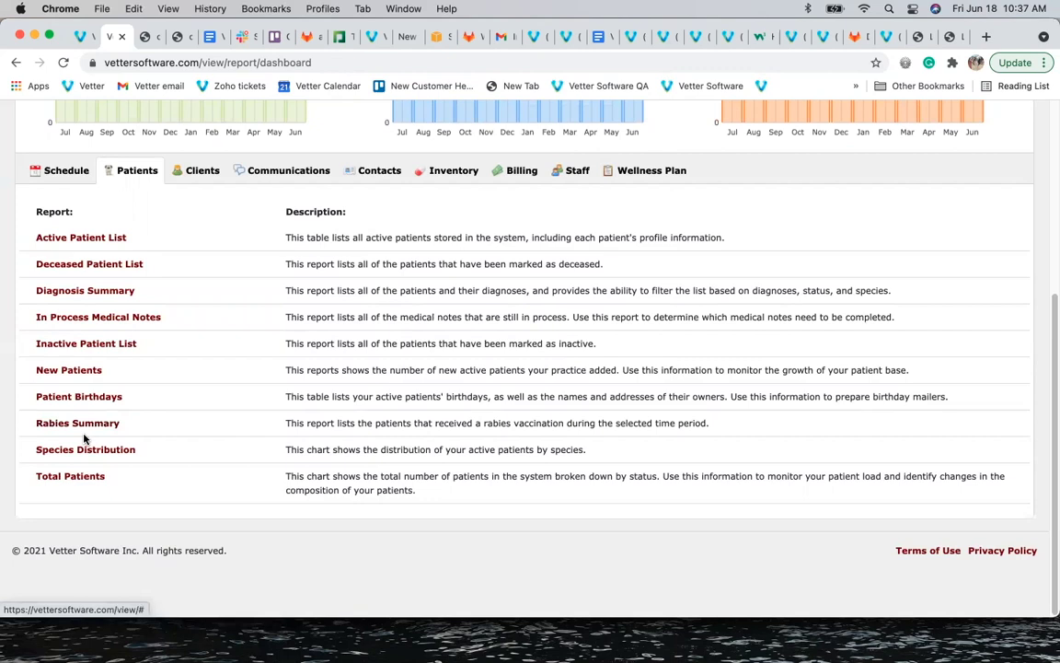
# Look through the Communications reports and the full list of Billing reports.
pyautogui.click(269, 170)
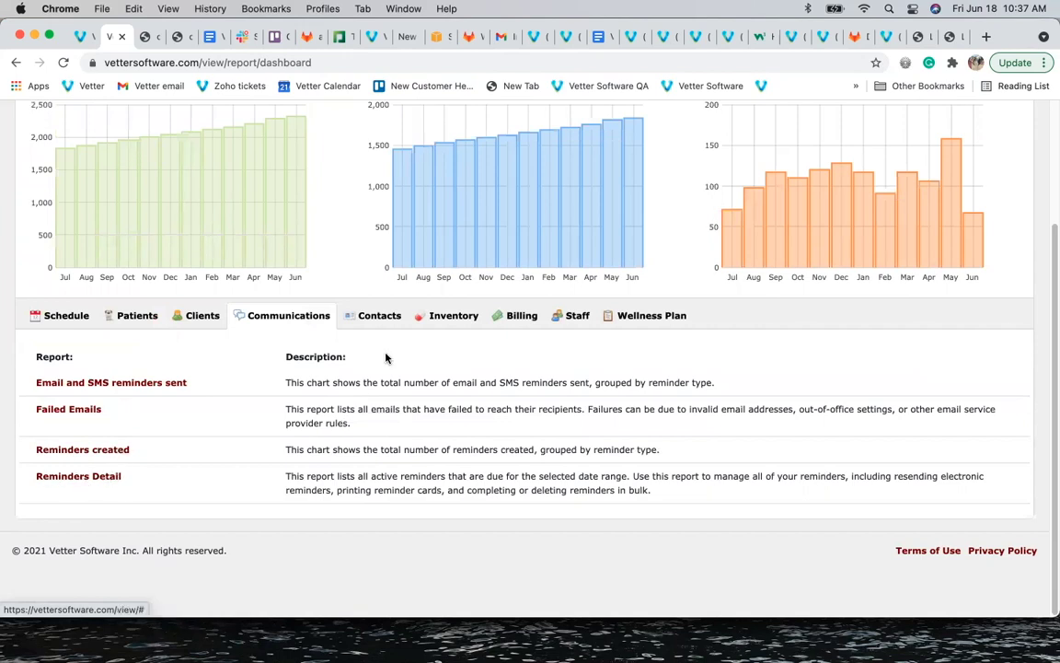
pyautogui.click(522, 326)
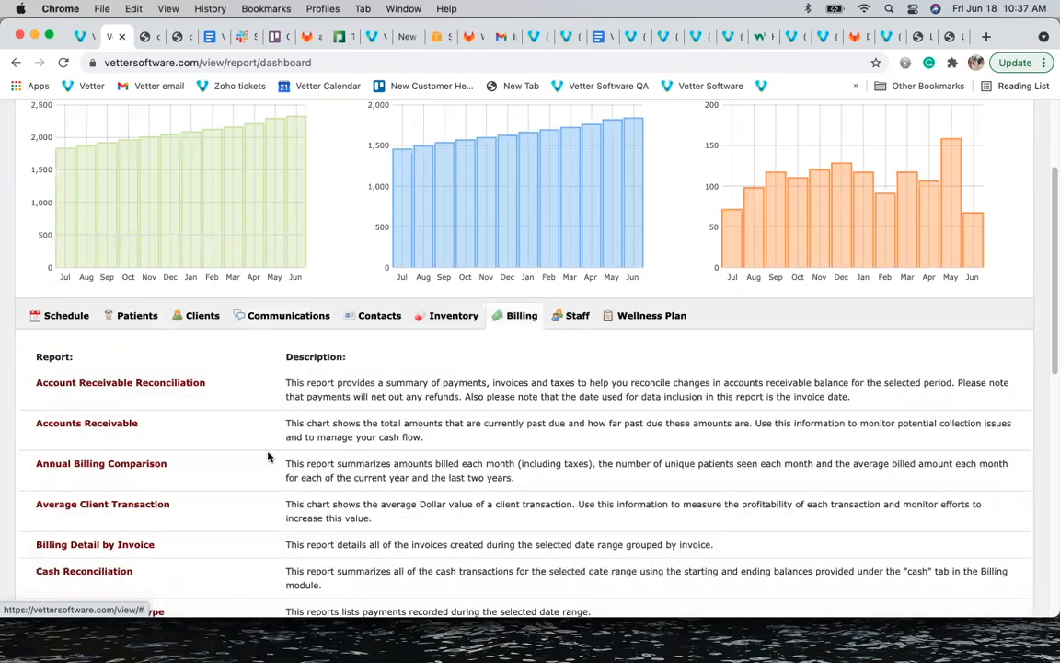
pyautogui.scroll(-5, 257, 445)
pyautogui.scroll(-1, 257, 445)
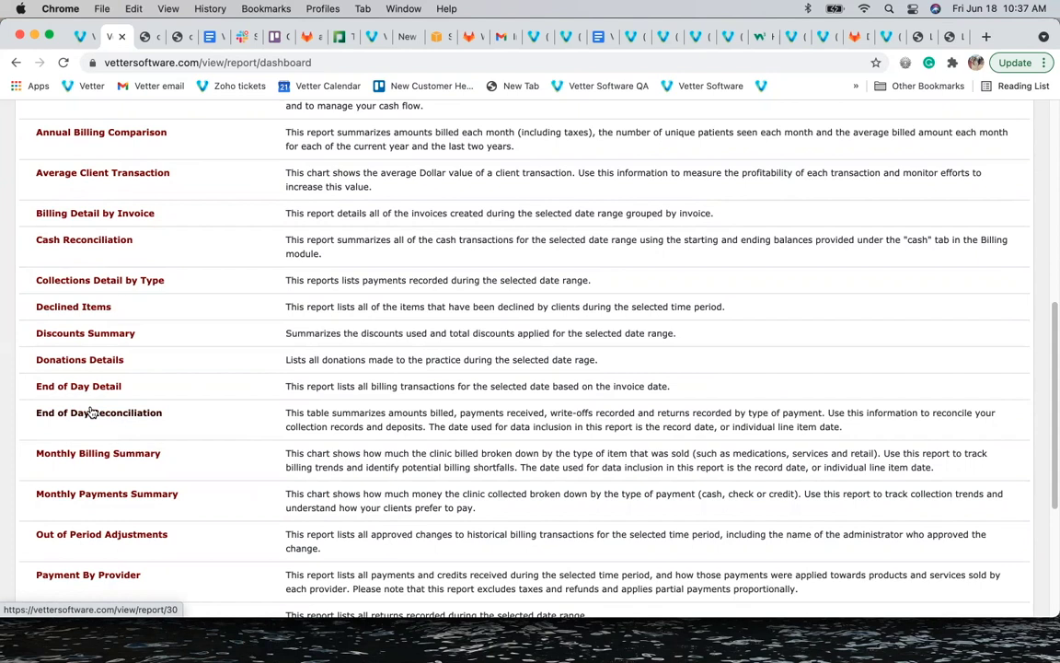
pyautogui.scroll(-5, 91, 412)
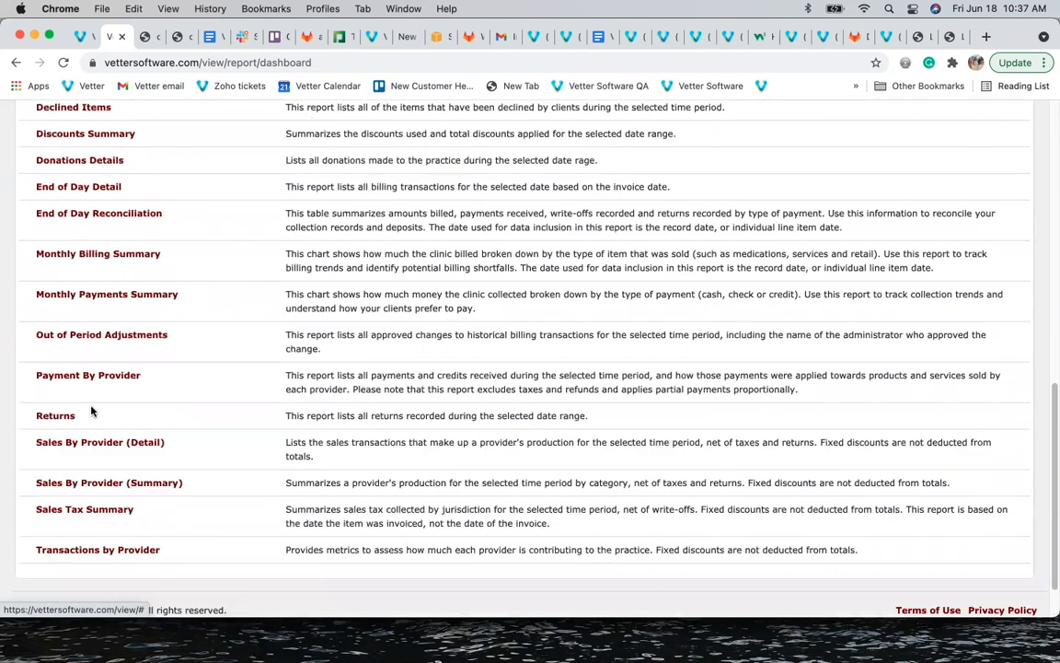
pyautogui.scroll(2, 91, 412)
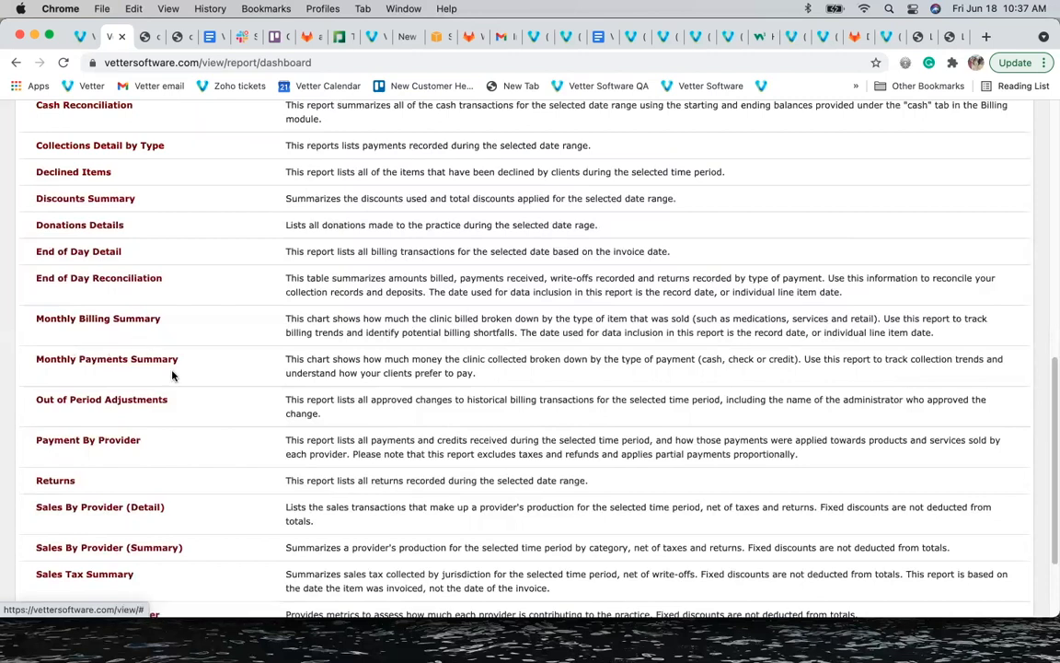
pyautogui.scroll(8, 172, 374)
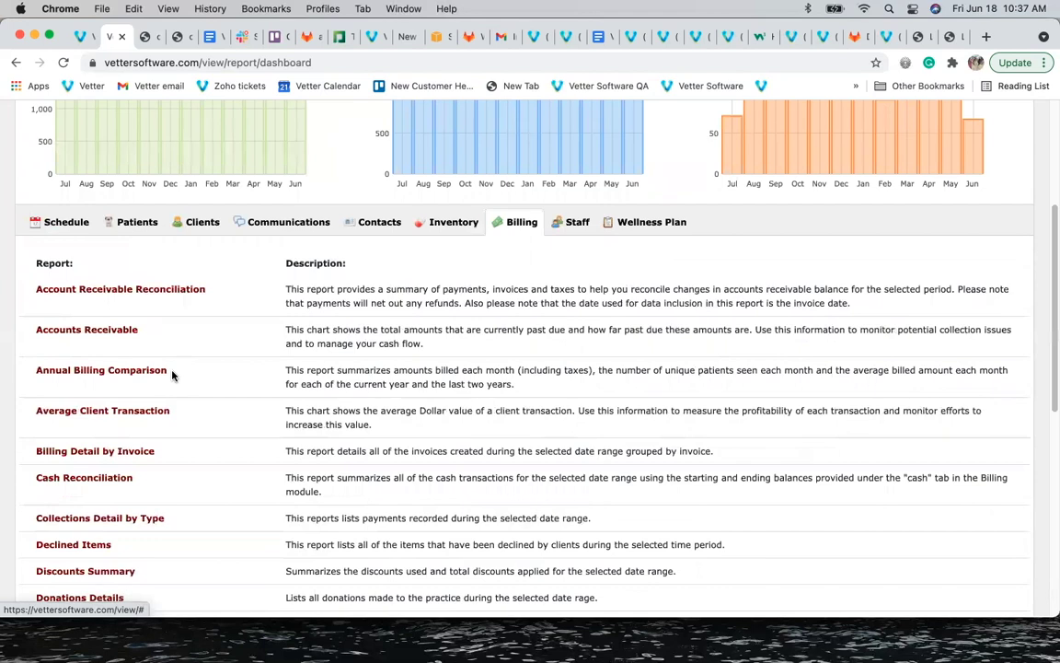
# View the lists of Inventory, Staff and Wellness Plan reports.
pyautogui.click(442, 227)
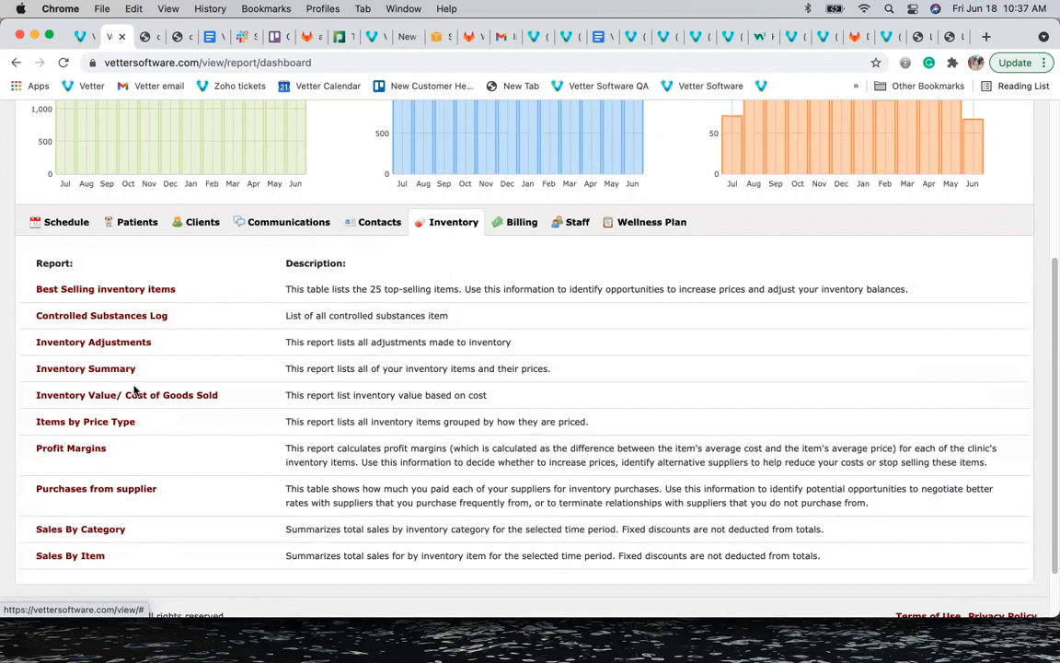
pyautogui.click(570, 232)
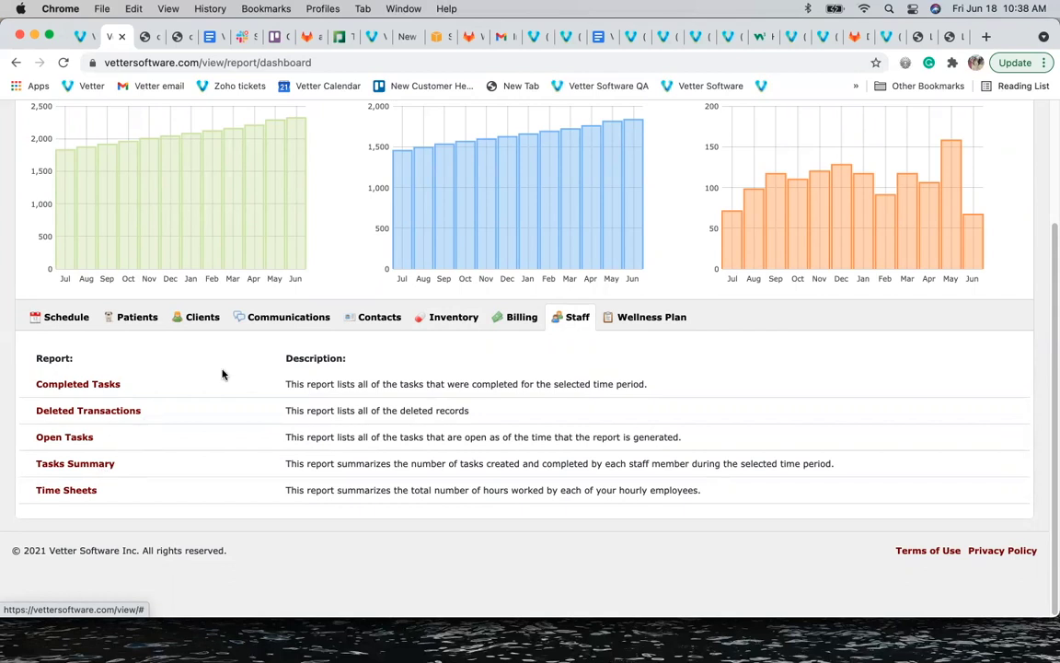
pyautogui.click(629, 318)
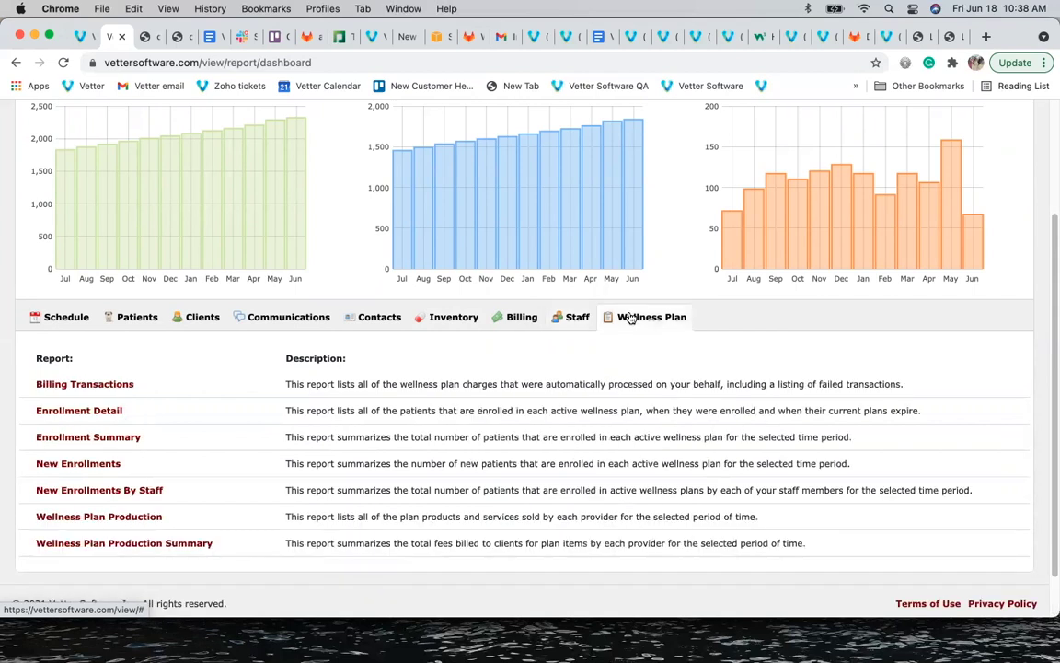